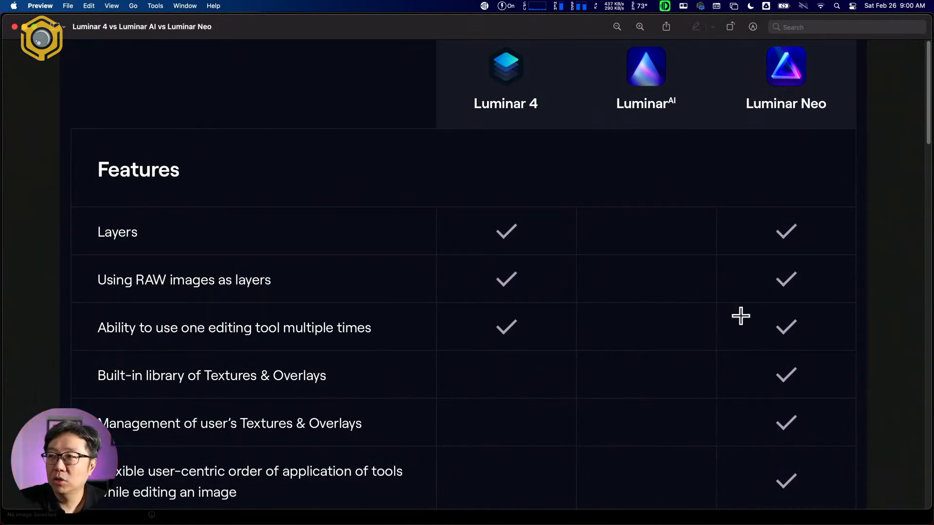
Compare Luminar 4, Luminar AI and Luminar Neo on the first Features rows, from Layers through saving layers to a Preset.
scroll(741, 316, "down", 1)
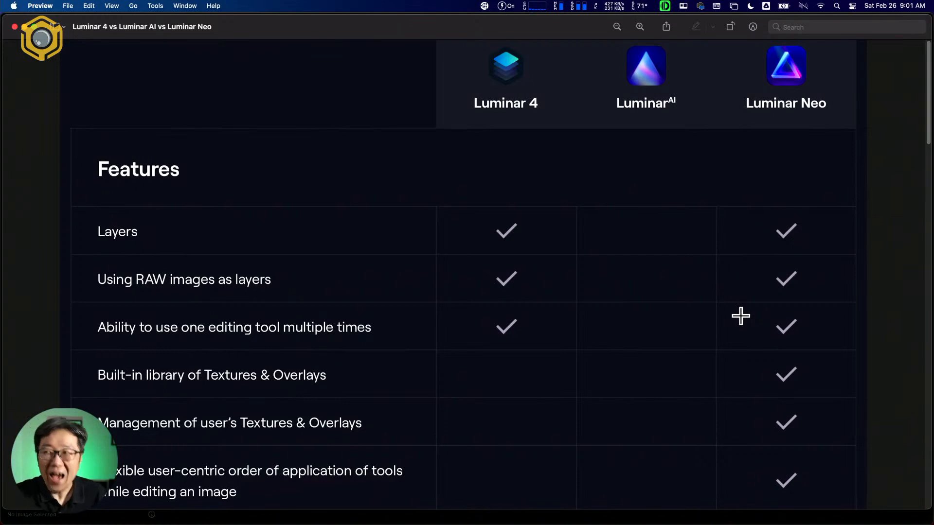
scroll(741, 316, "down", 1)
scroll(741, 316, "down", 6)
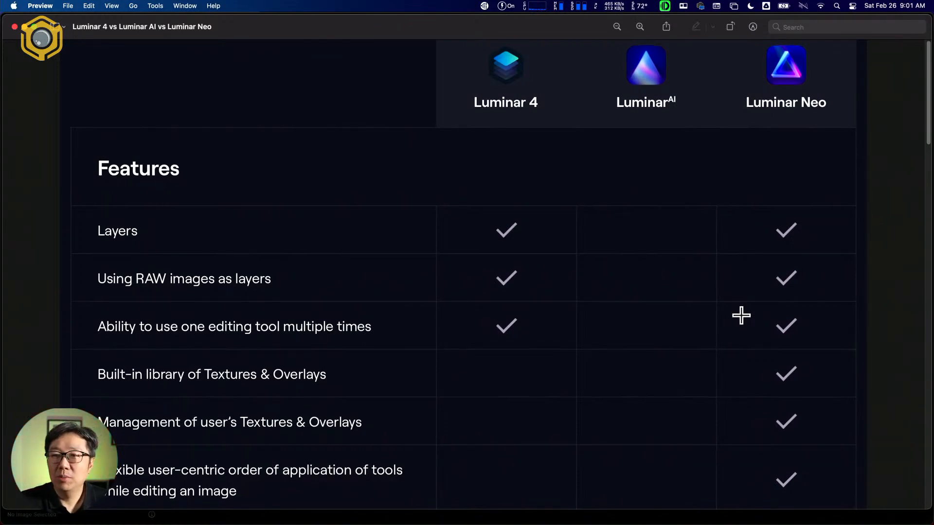
scroll(740, 316, "down", 6)
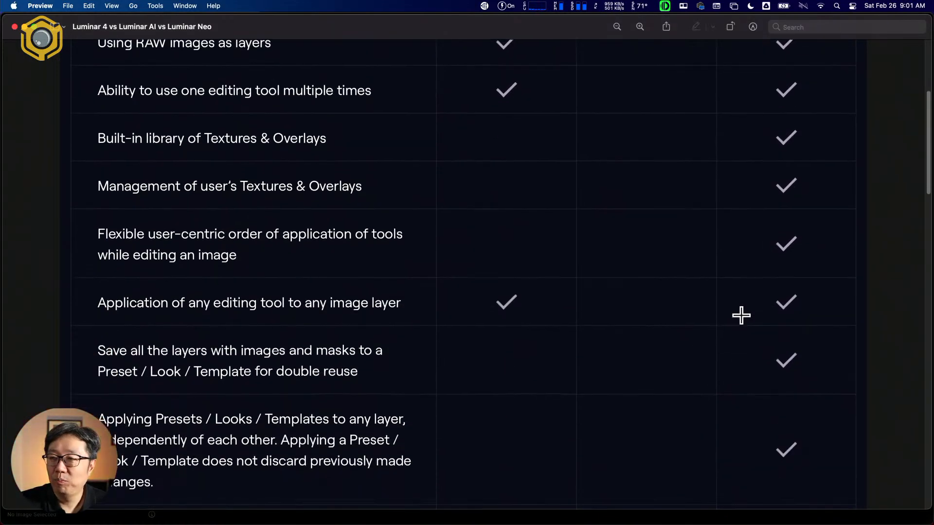
scroll(741, 316, "up", 7)
scroll(741, 316, "up", 3)
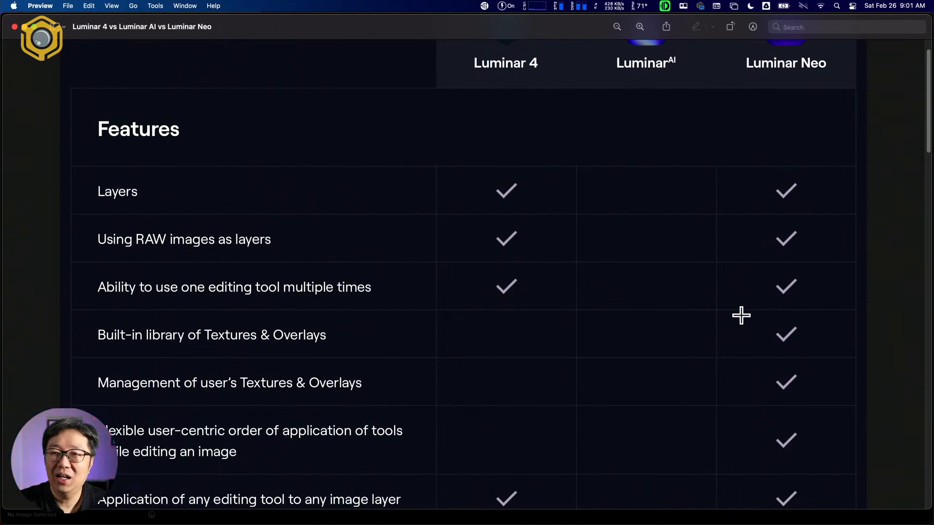
scroll(741, 316, "down", 1)
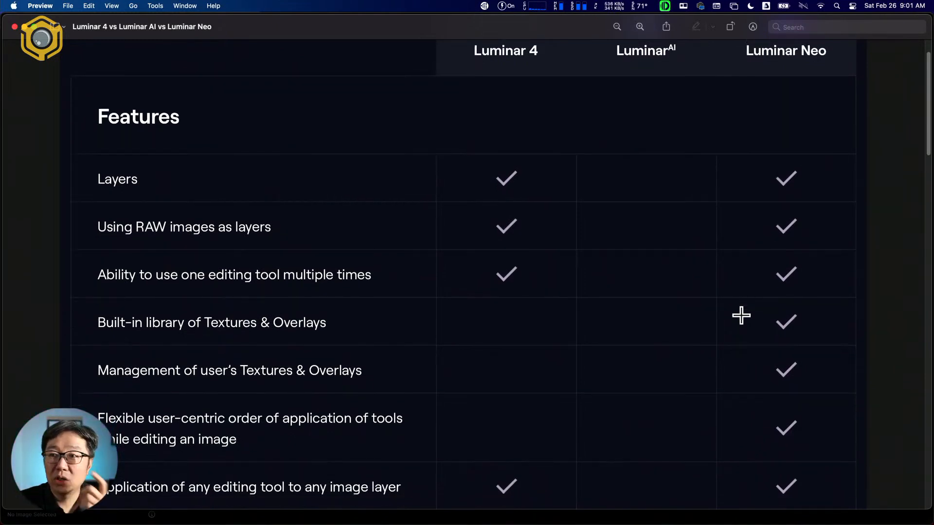
scroll(740, 316, "down", 3)
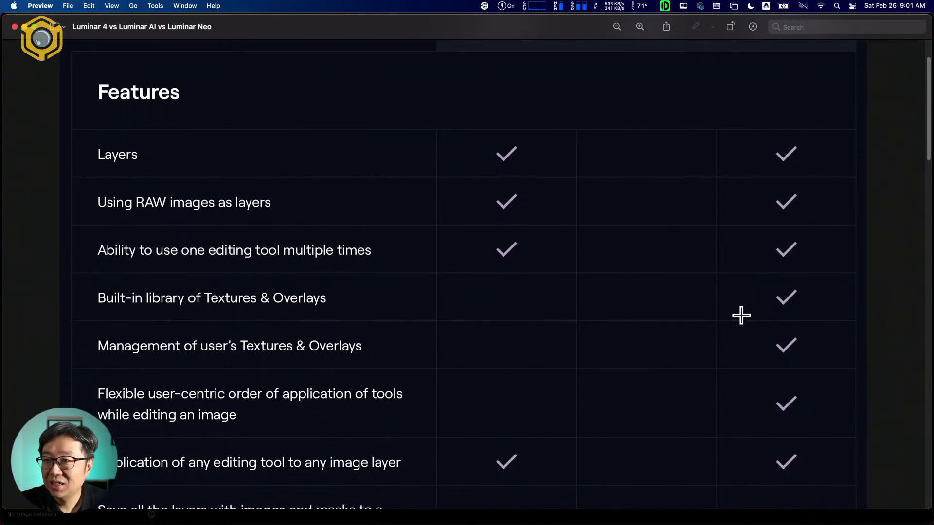
scroll(742, 316, "down", 4)
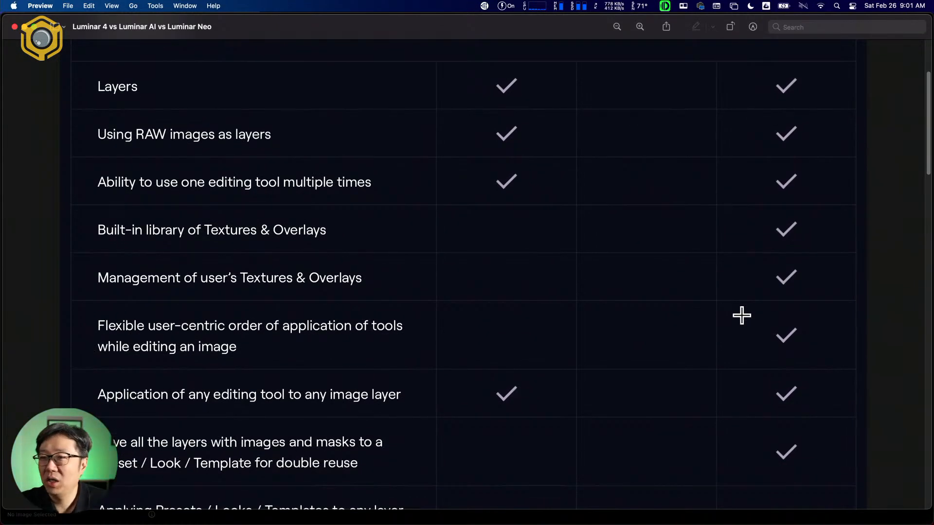
scroll(741, 315, "up", 10)
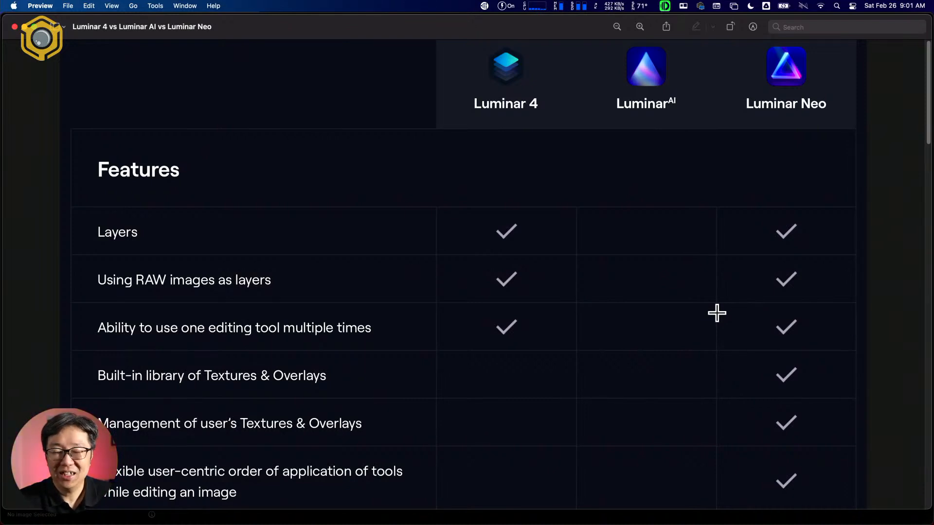
Review the Features rows on layers, Textures & Overlays and tool order again against the three product columns.
scroll(717, 313, "down", 2)
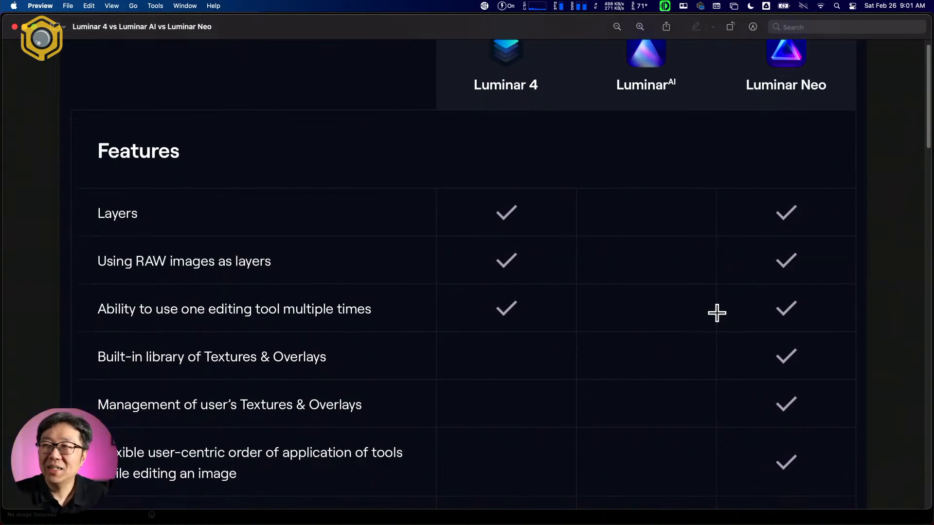
scroll(716, 314, "down", 4)
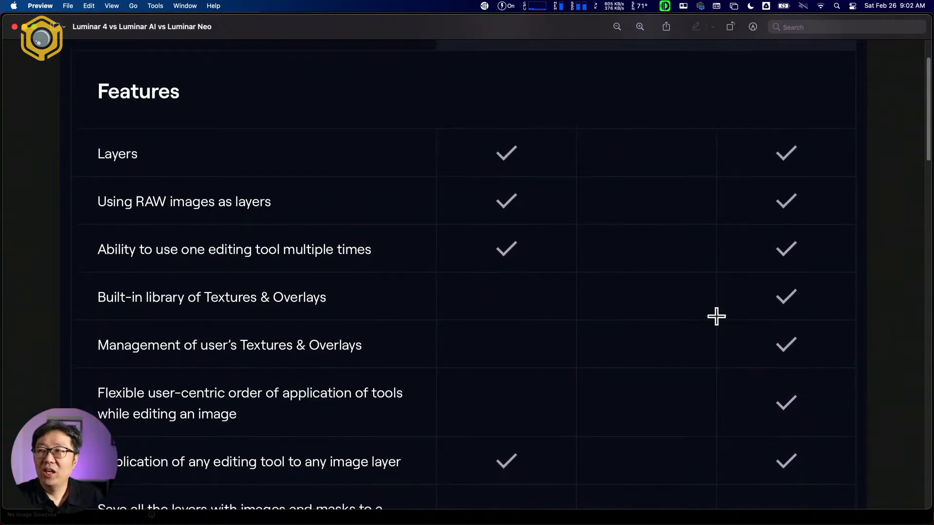
scroll(716, 317, "down", 4)
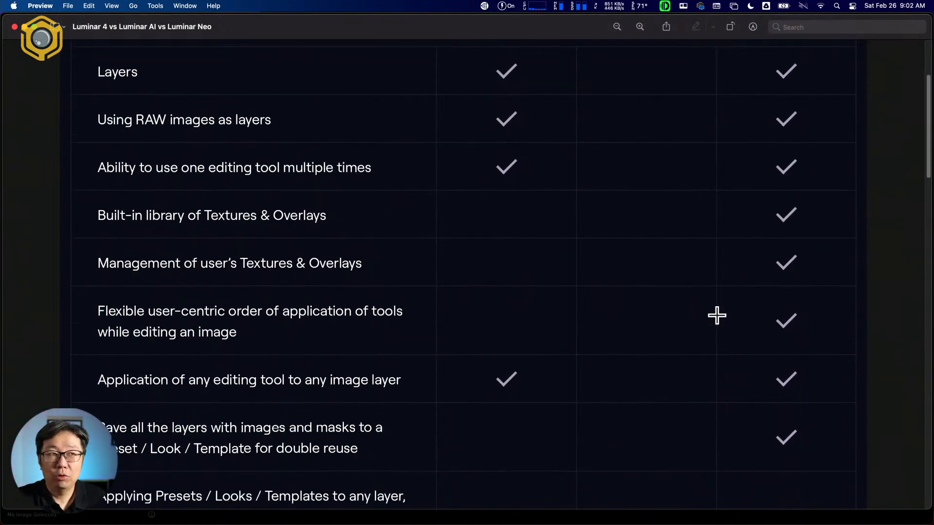
scroll(716, 314, "down", 4)
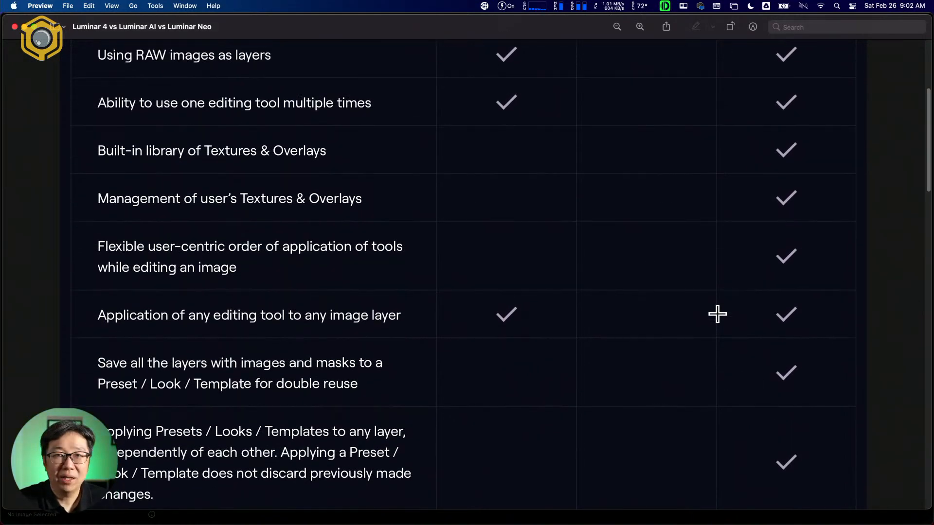
scroll(717, 315, "up", 3)
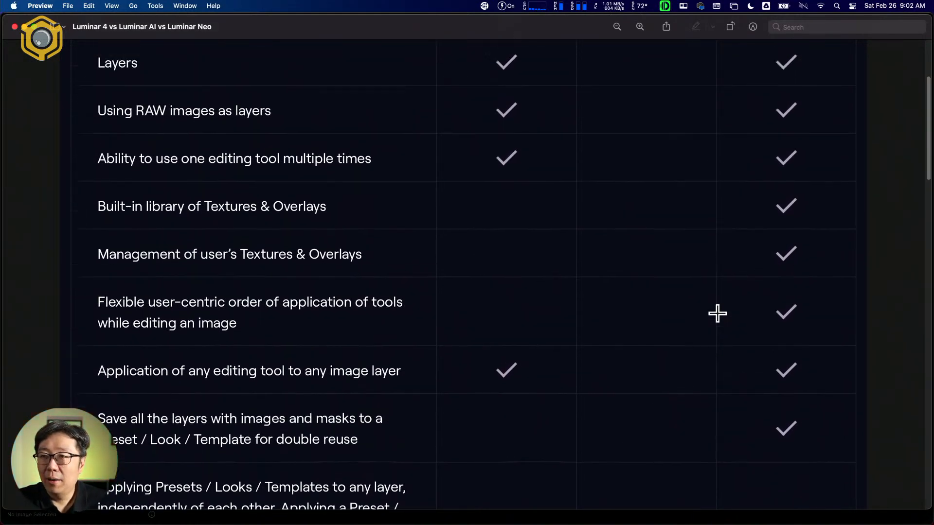
scroll(717, 314, "down", 6)
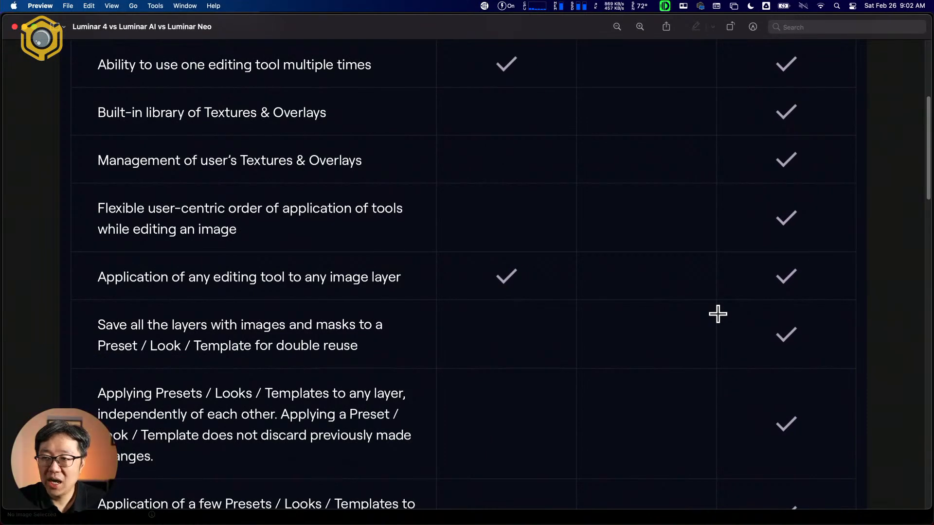
scroll(717, 313, "up", 15)
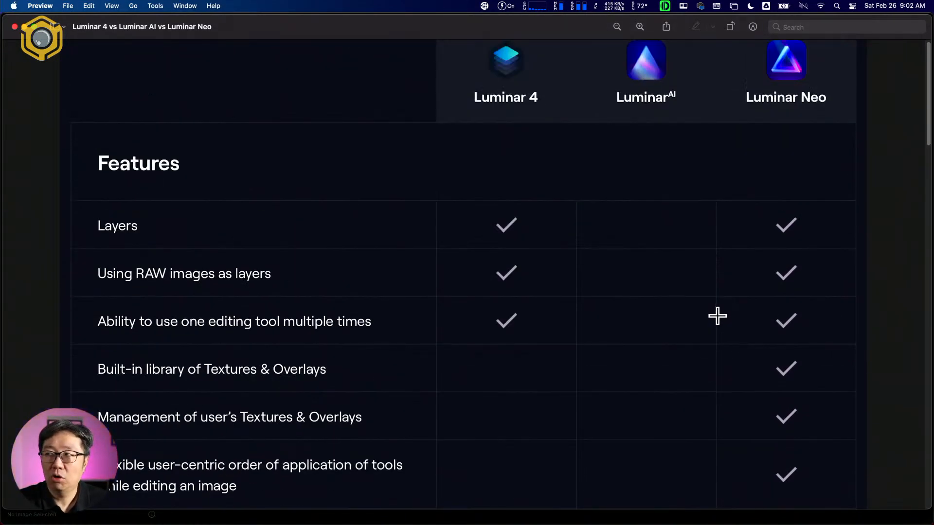
Read through the whole Features section, down to the preset, editing speed and Basic Local Masking rows.
scroll(717, 316, "down", 5)
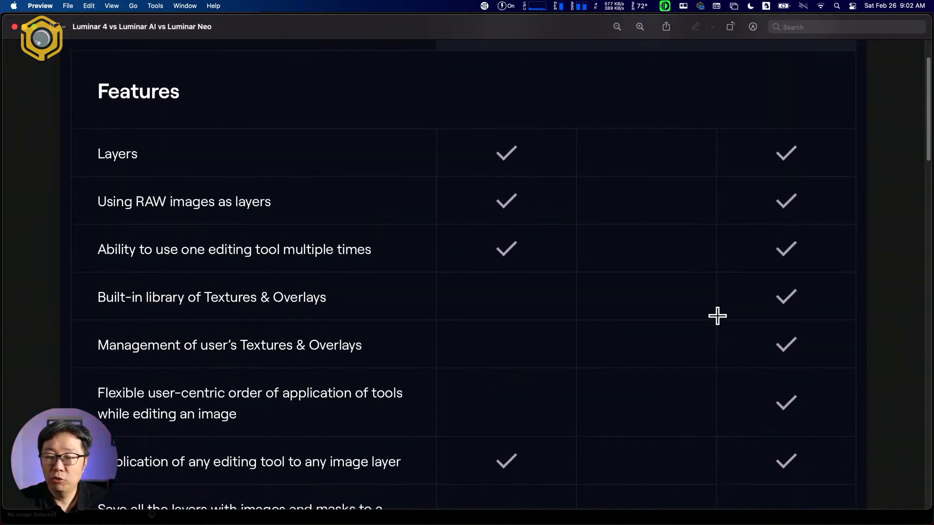
scroll(717, 317, "down", 3)
scroll(717, 317, "down", 5)
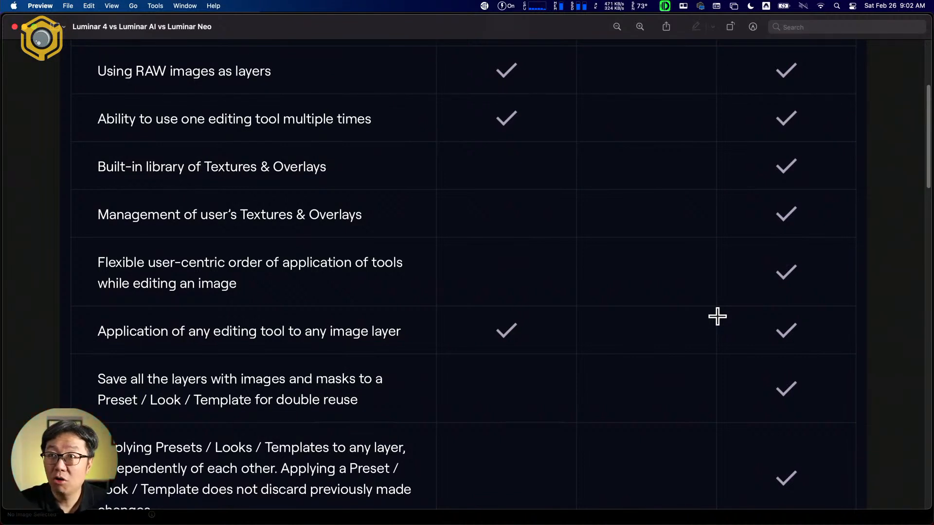
scroll(718, 317, "down", 5)
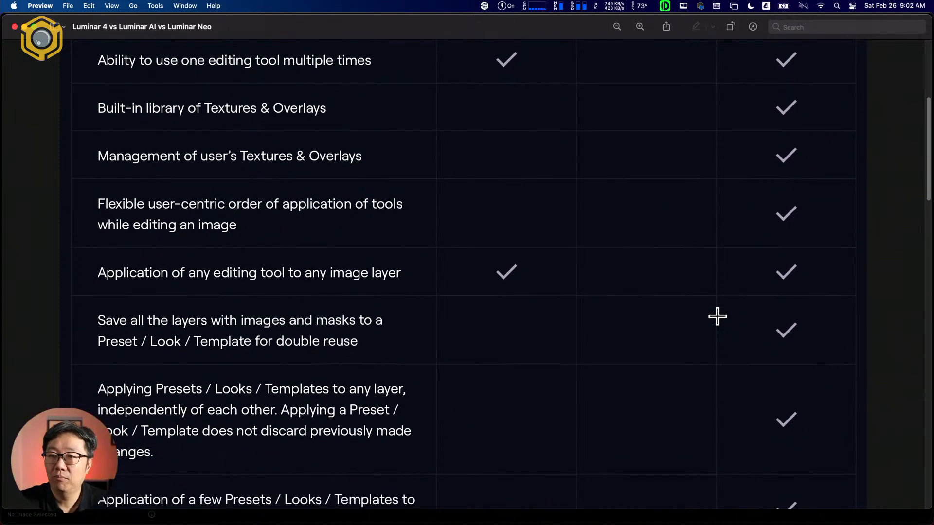
scroll(718, 317, "down", 1)
scroll(718, 316, "down", 7)
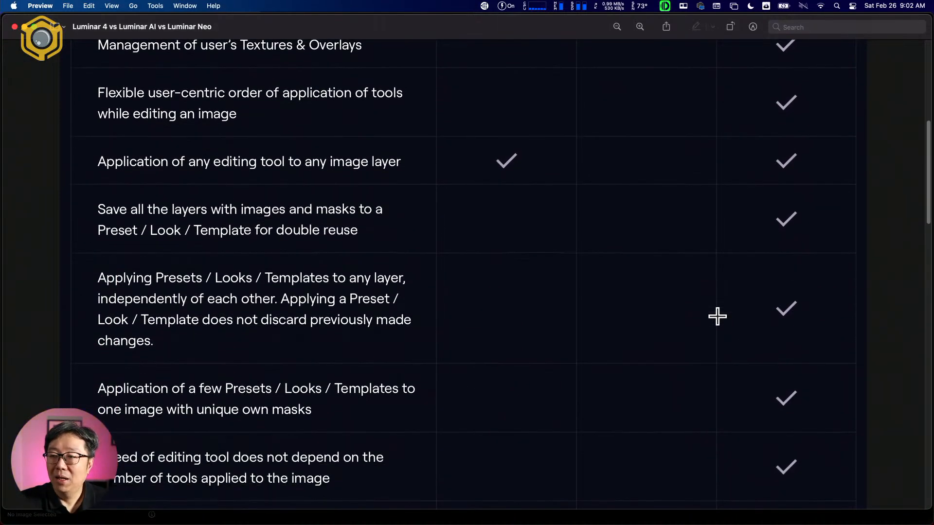
scroll(718, 316, "down", 7)
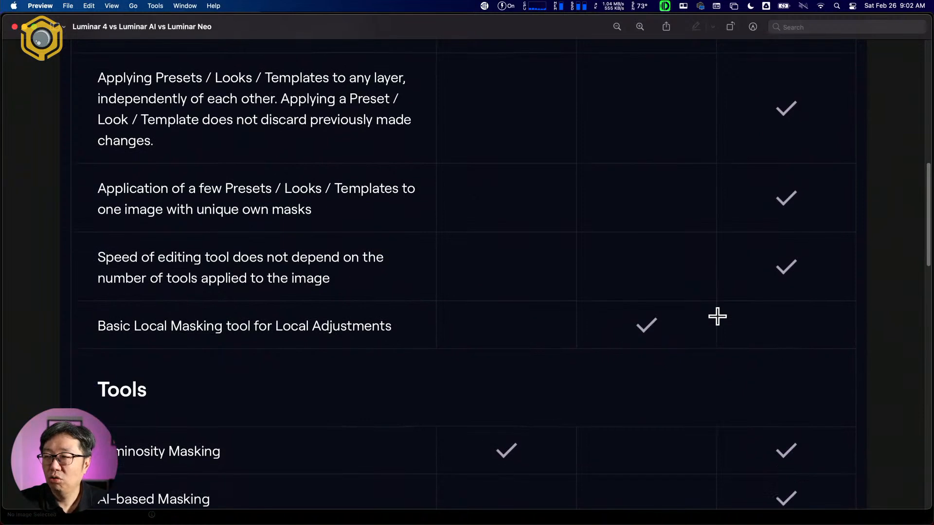
Examine the first rows of the Tools section, from Luminosity Masking to AI Relight based on image depth.
scroll(717, 316, "down", 3)
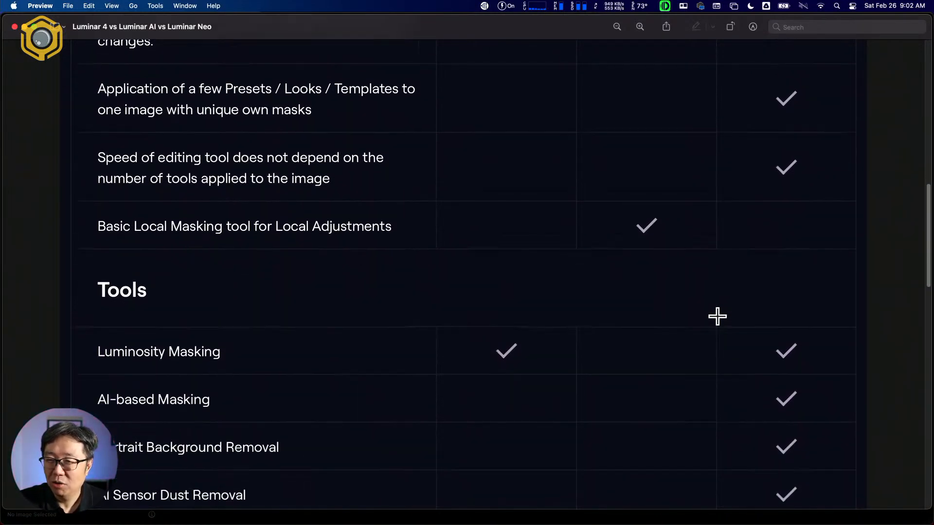
scroll(717, 317, "down", 5)
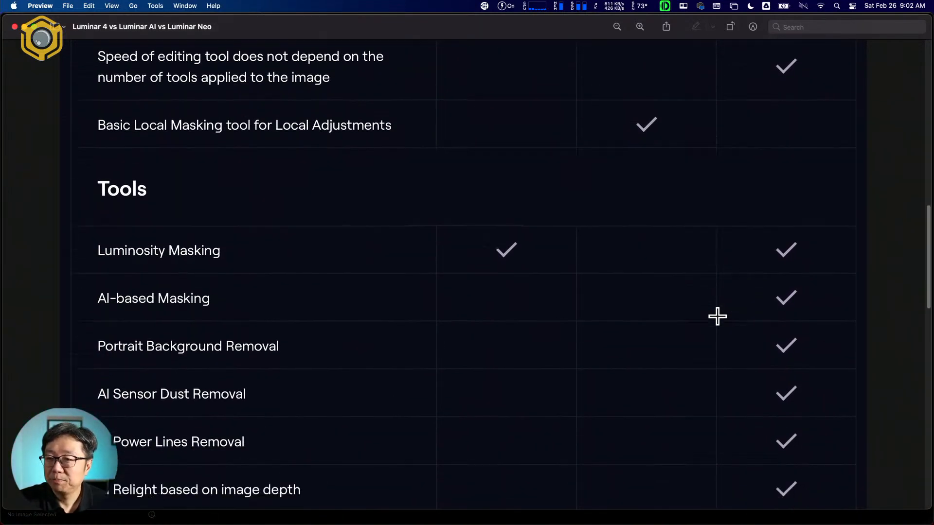
scroll(718, 316, "down", 2)
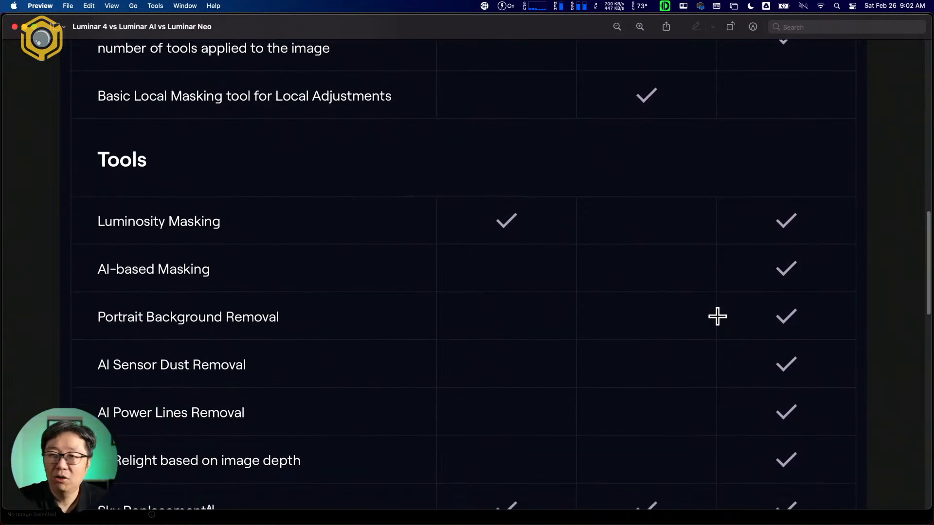
scroll(718, 317, "down", 1)
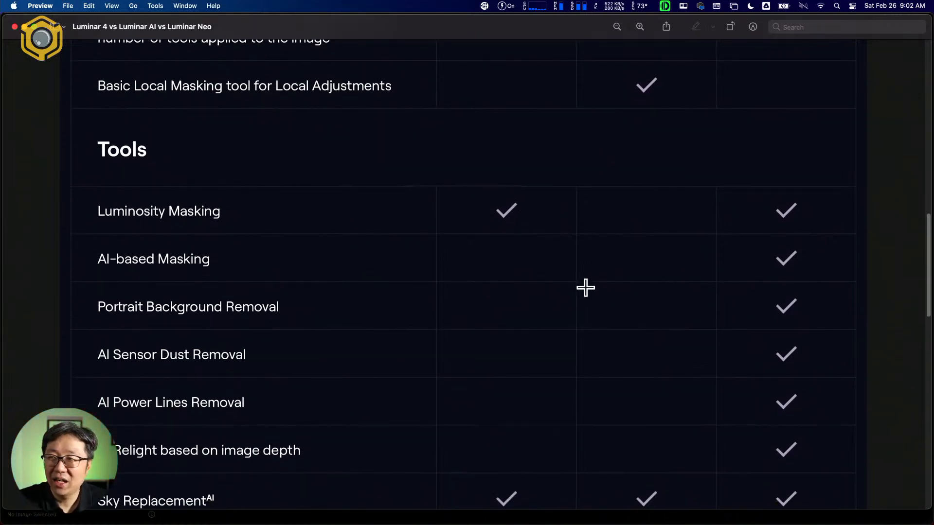
scroll(761, 298, "down", 2)
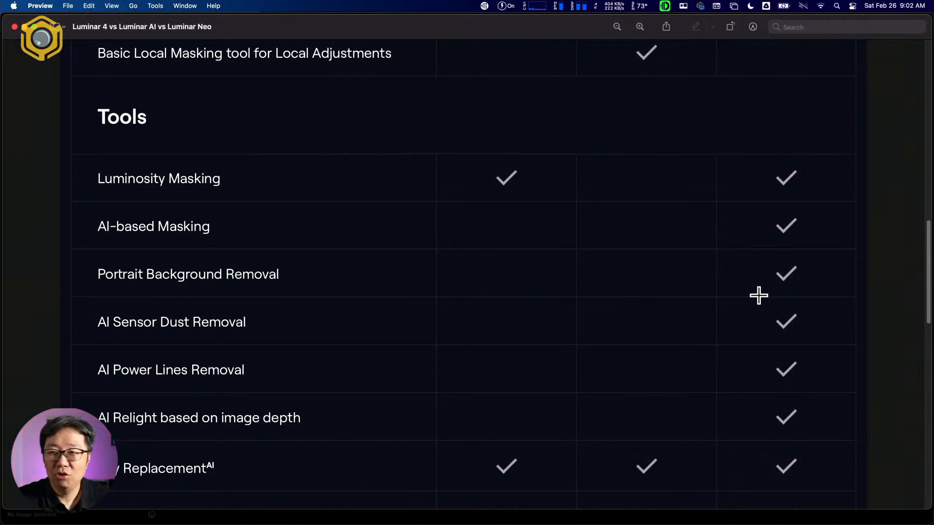
scroll(759, 295, "down", 2)
scroll(759, 295, "down", 1)
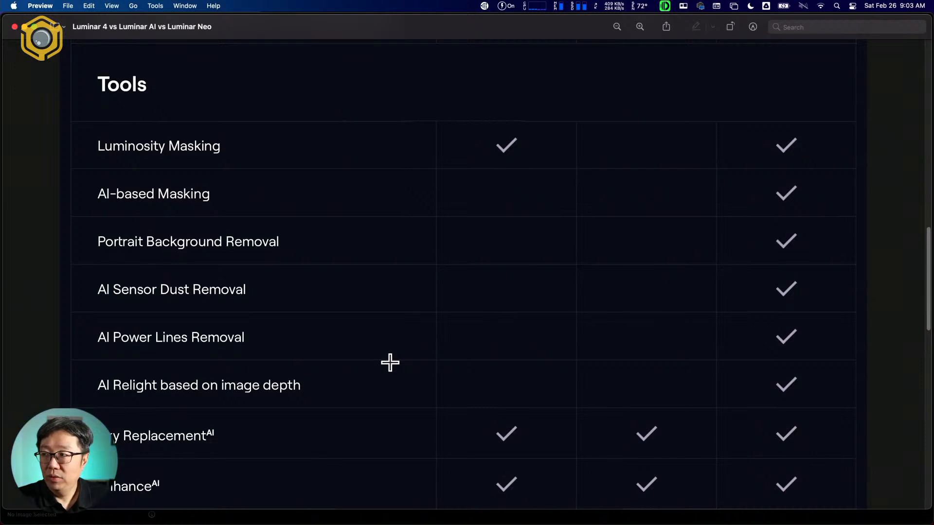
scroll(389, 363, "down", 1)
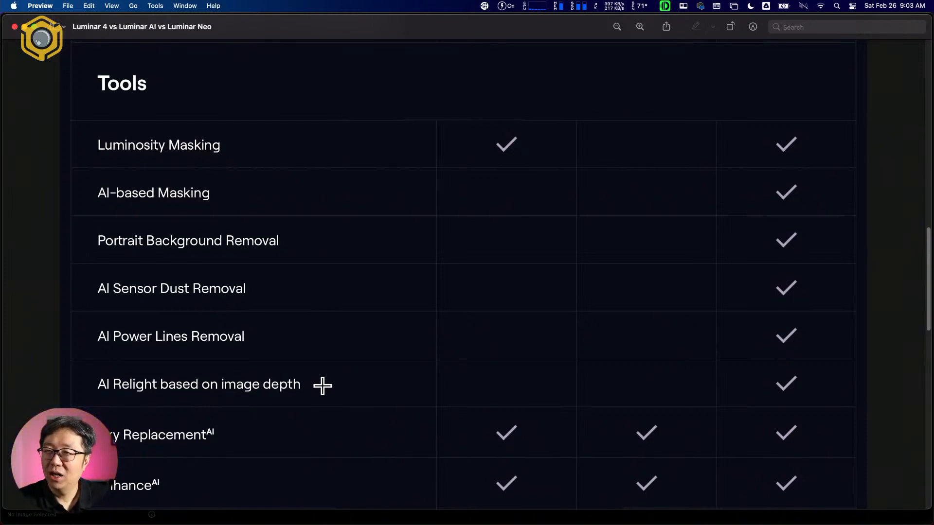
Compare the three Luminar versions on the Tools rows from Sky Replacement through Enhance and Structure to Skin Enhancer.
scroll(322, 386, "down", 2)
scroll(322, 386, "down", 5)
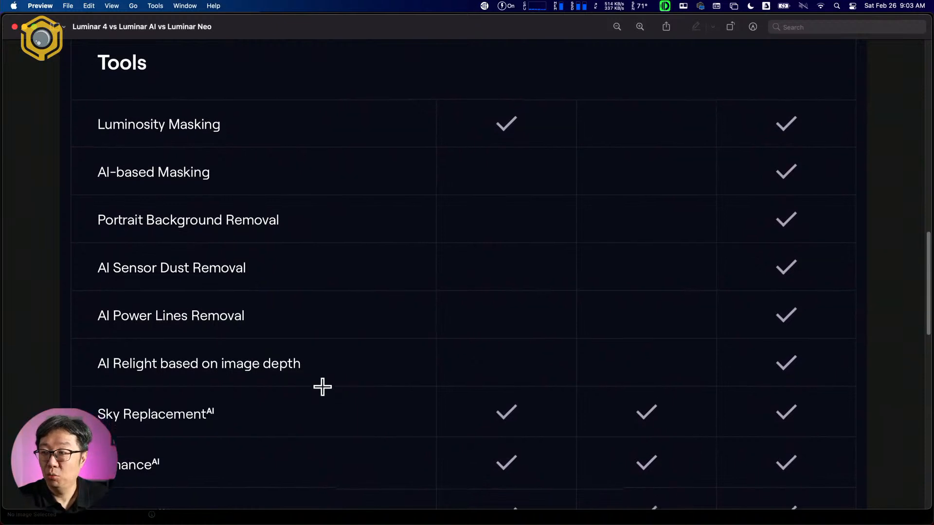
scroll(322, 386, "down", 3)
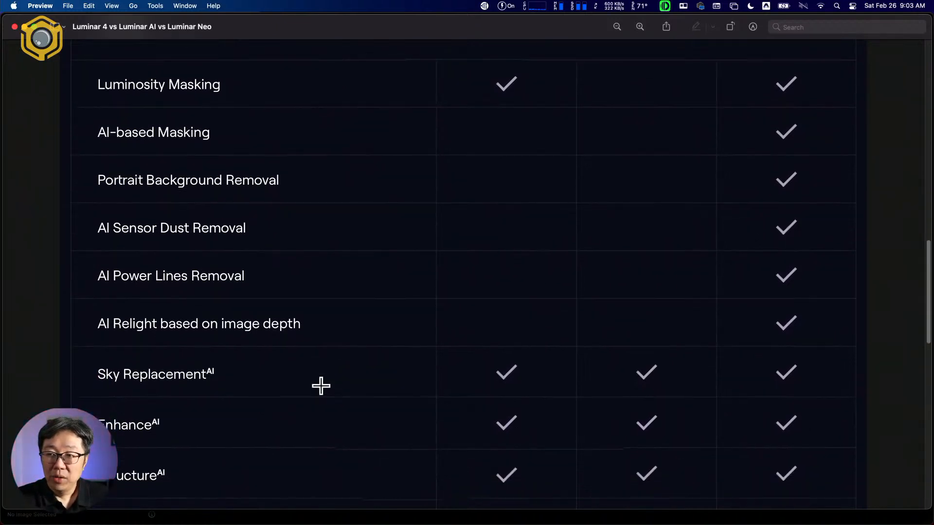
scroll(321, 386, "down", 2)
scroll(321, 386, "down", 3)
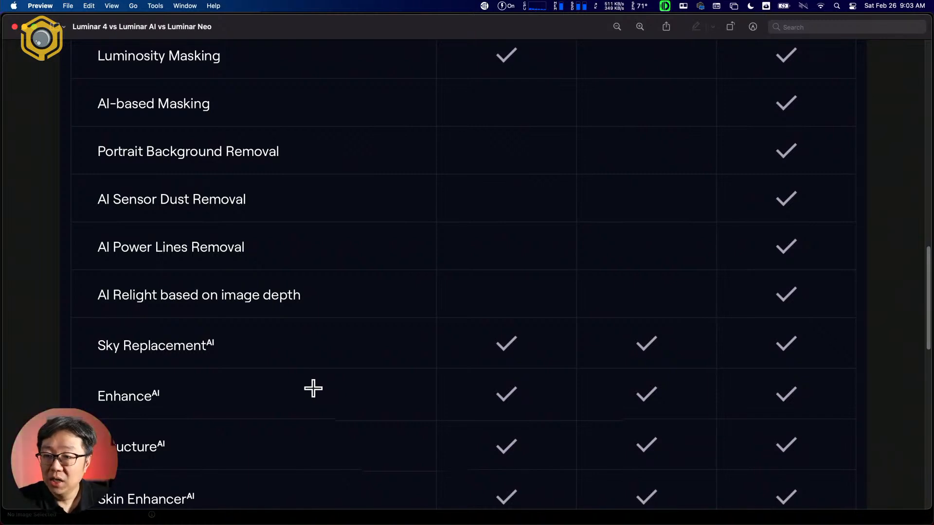
scroll(316, 386, "down", 5)
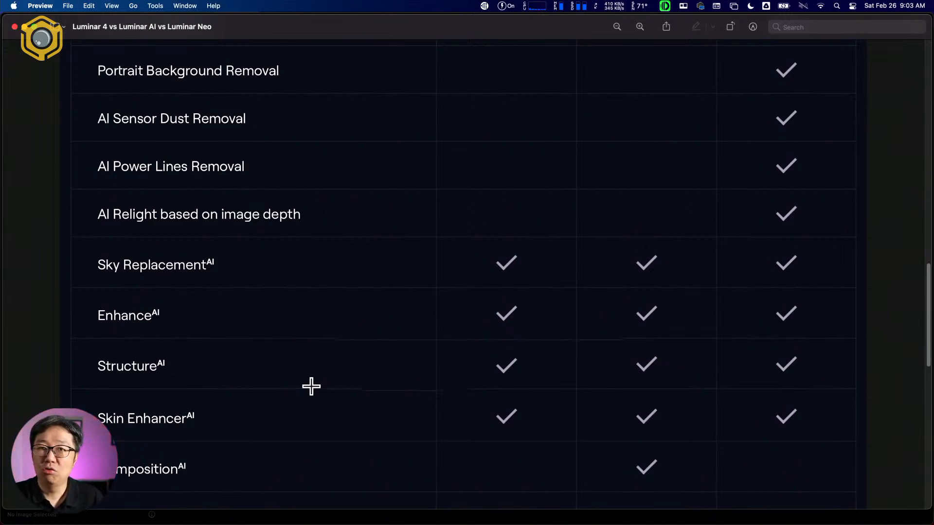
scroll(314, 384, "down", 1)
scroll(313, 383, "down", 3)
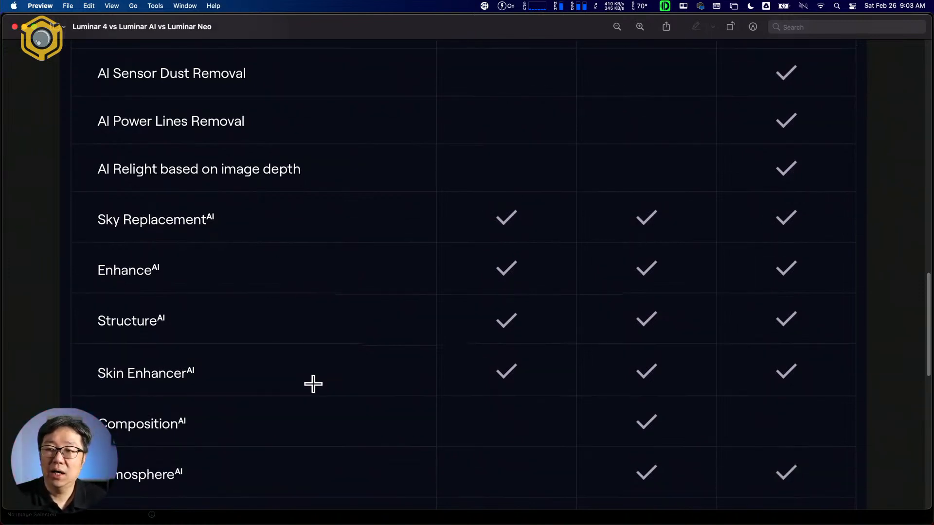
scroll(313, 384, "down", 2)
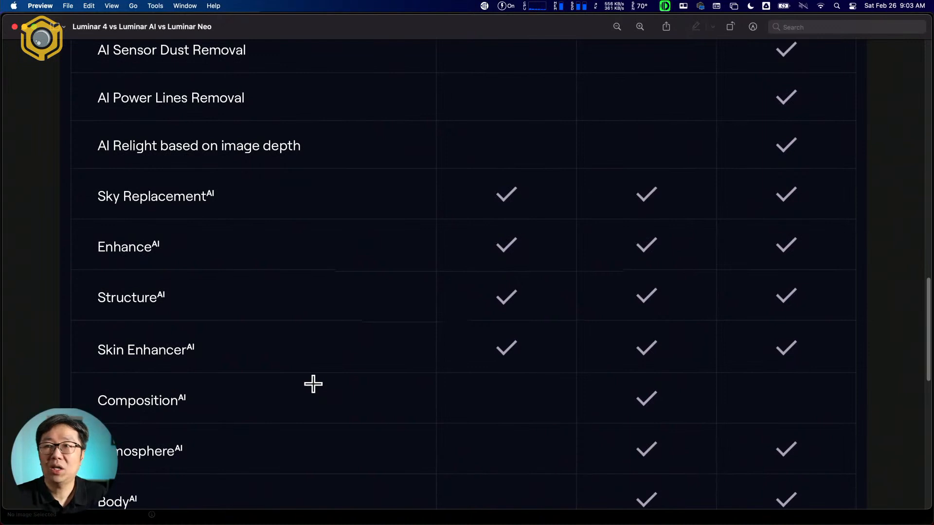
Examine the Tools rows from Composition and Atmosphere through Body and Face to Portrait Bokeh across the product columns.
scroll(314, 384, "down", 1)
scroll(314, 391, "down", 2)
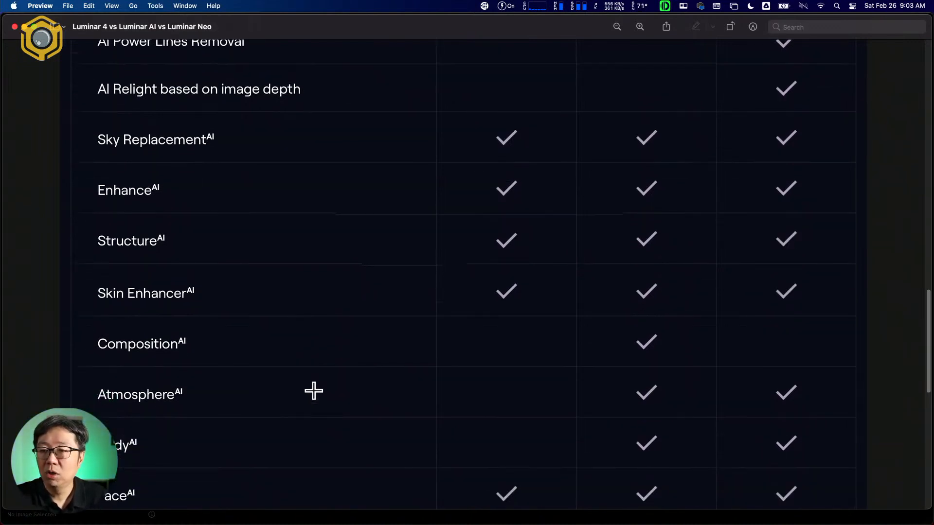
scroll(315, 389, "down", 1)
scroll(314, 389, "down", 1)
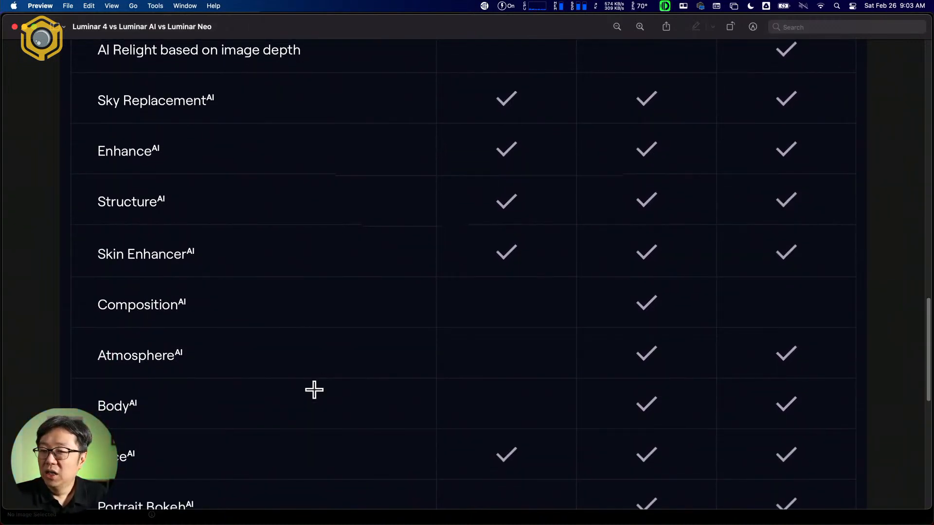
scroll(314, 389, "down", 1)
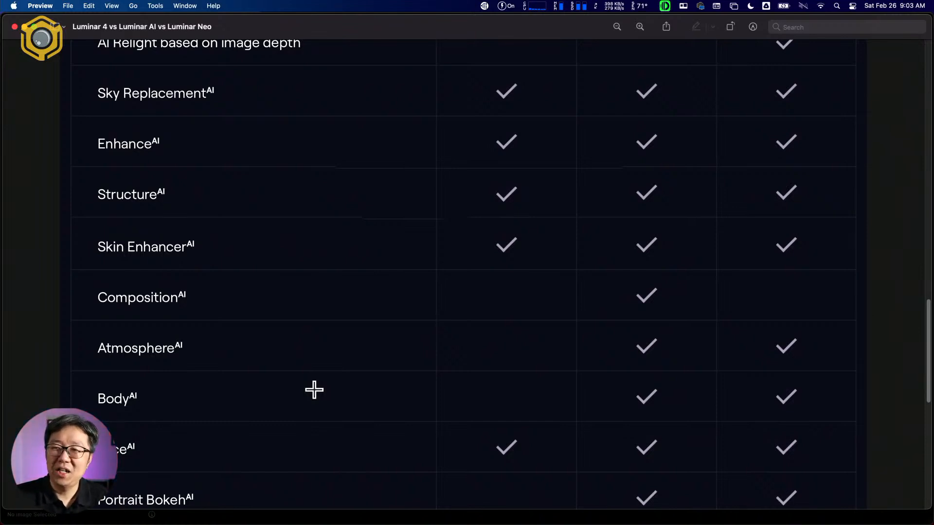
scroll(314, 390, "down", 3)
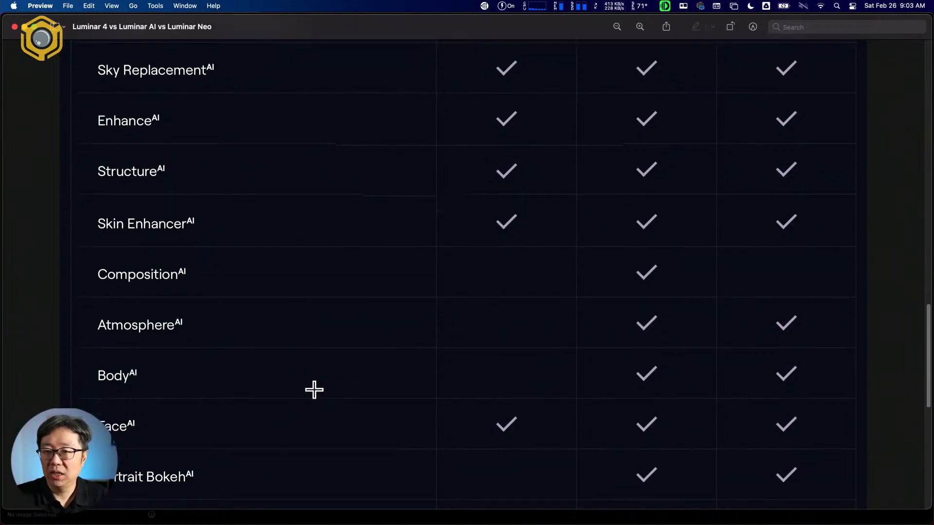
scroll(314, 389, "down", 1)
scroll(314, 390, "down", 3)
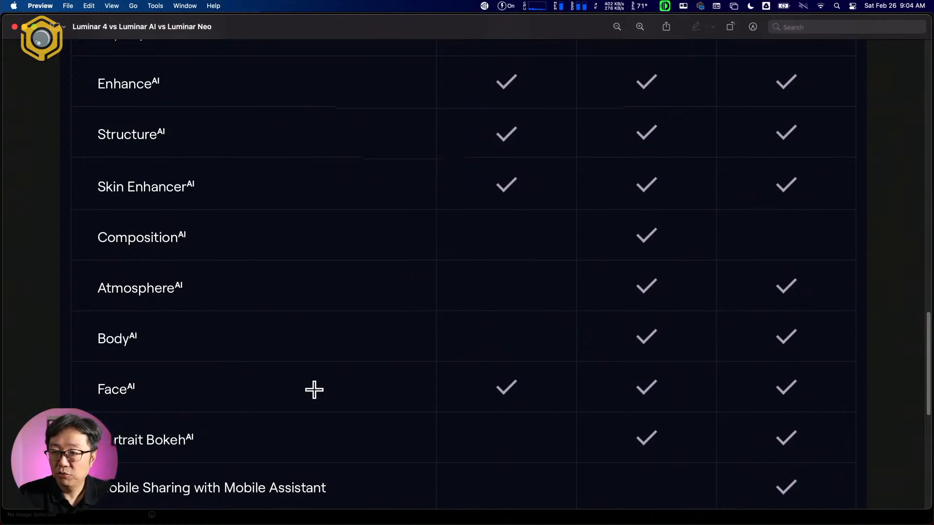
scroll(314, 389, "down", 1)
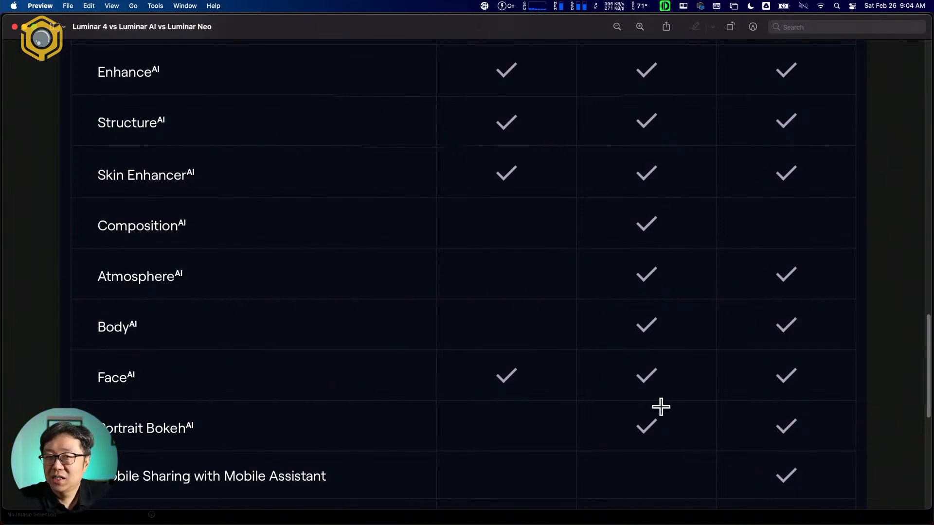
Read the remaining Tools rows, from Mobile Sharing and the tool counts to Photoshop plug-ins Support.
scroll(661, 407, "down", 3)
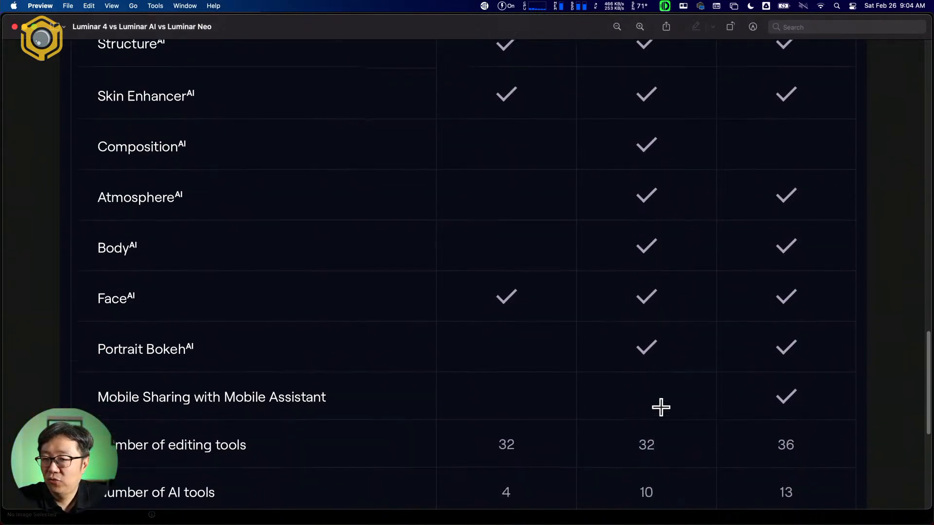
scroll(661, 406, "down", 3)
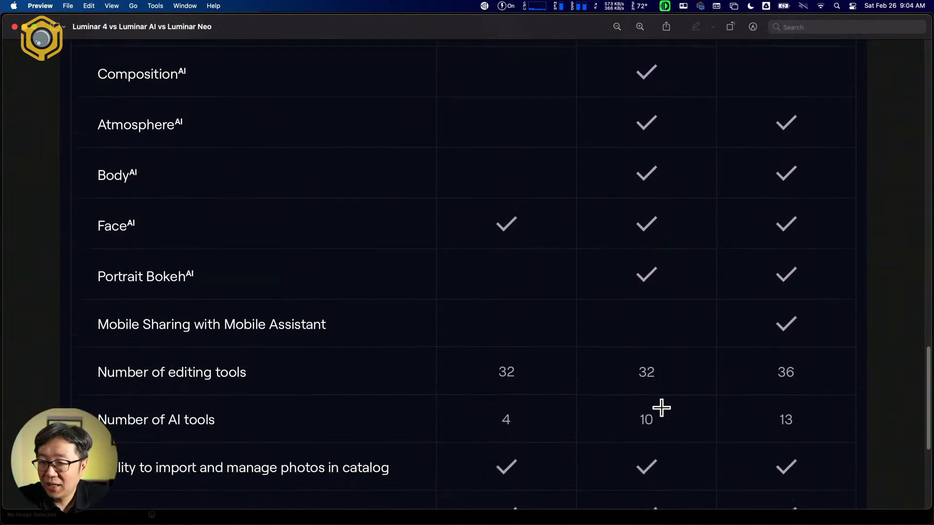
scroll(679, 408, "down", 3)
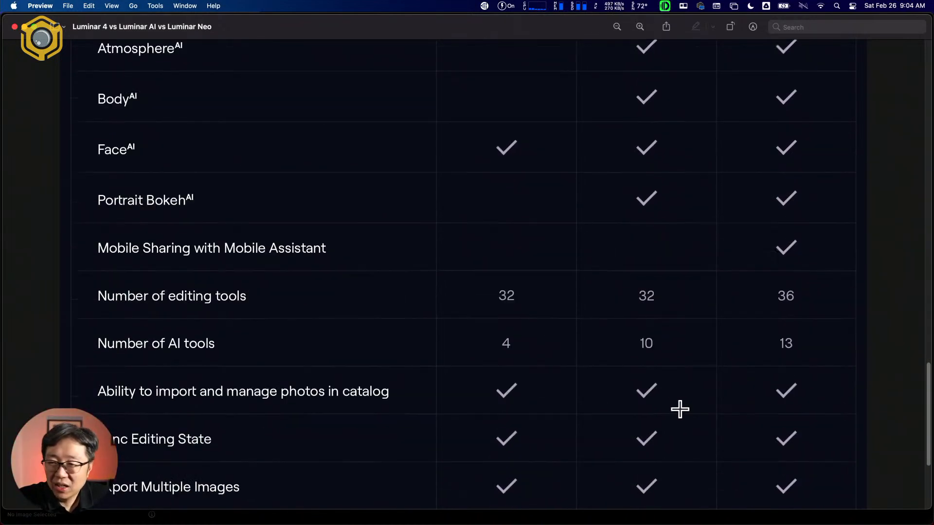
scroll(680, 409, "down", 1)
scroll(682, 408, "down", 2)
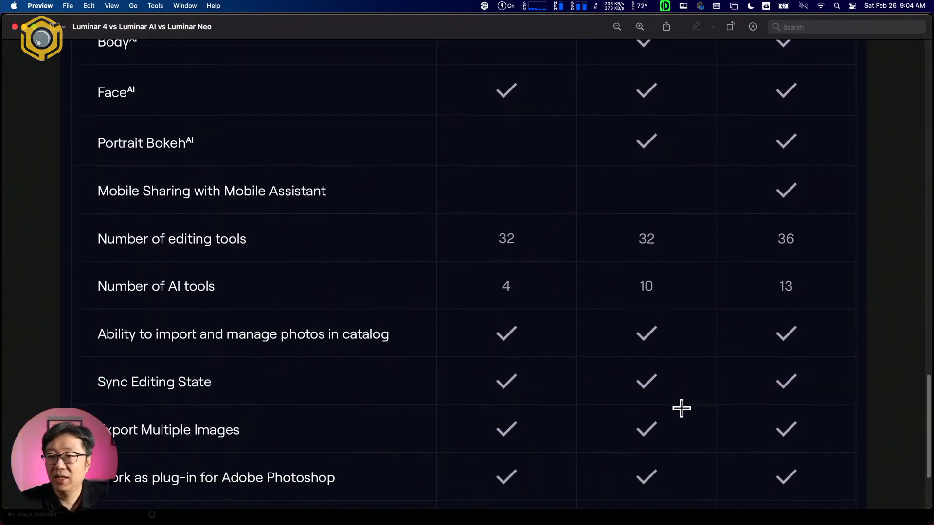
scroll(682, 409, "down", 3)
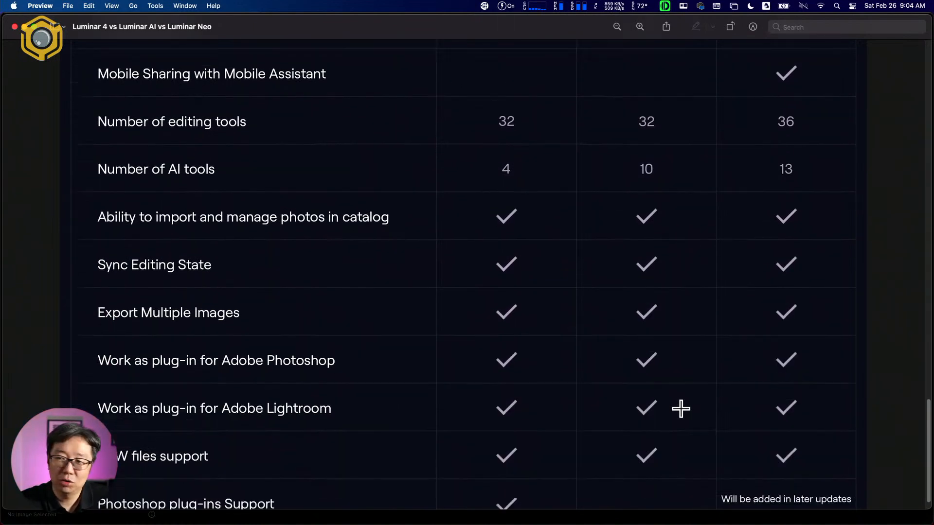
scroll(681, 409, "down", 1)
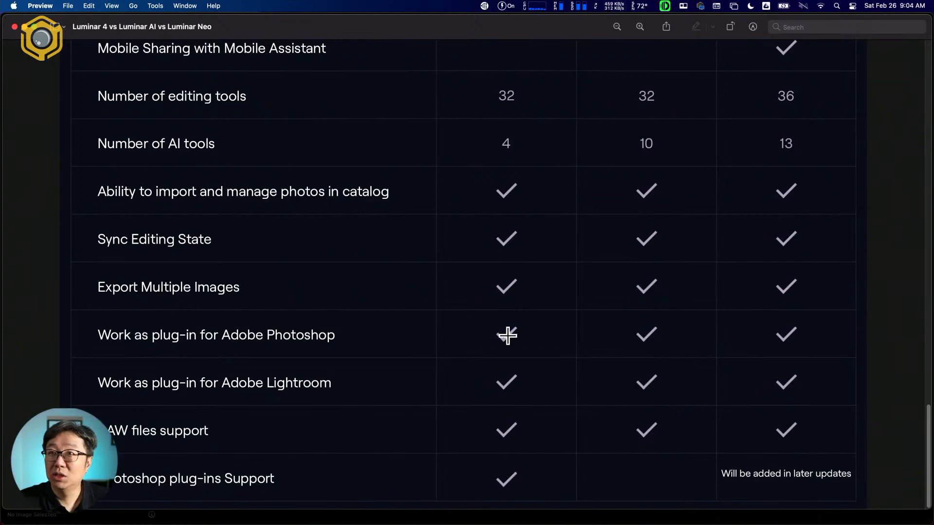
Close the comparison chart and switch to Luminar Neo to add the image folder Luminar 1.4 to the catalog.
left_click(23, 27)
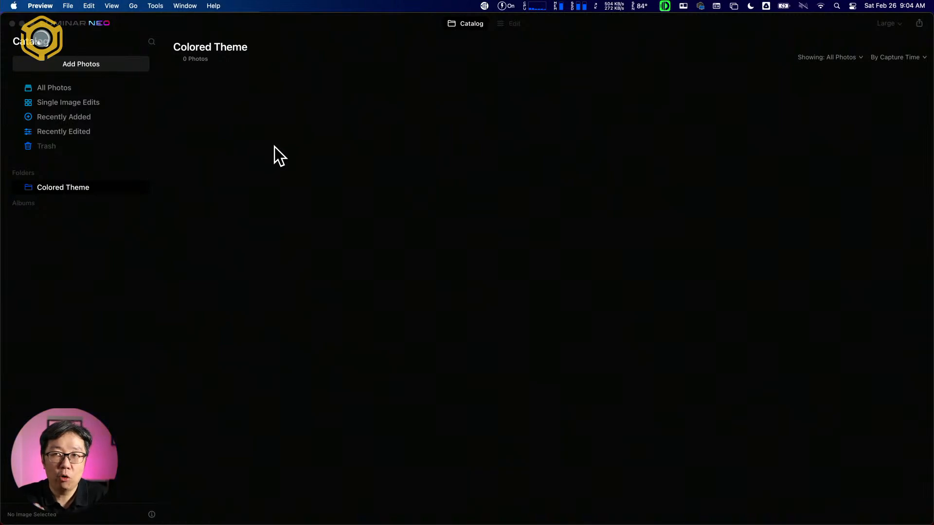
left_click(274, 171)
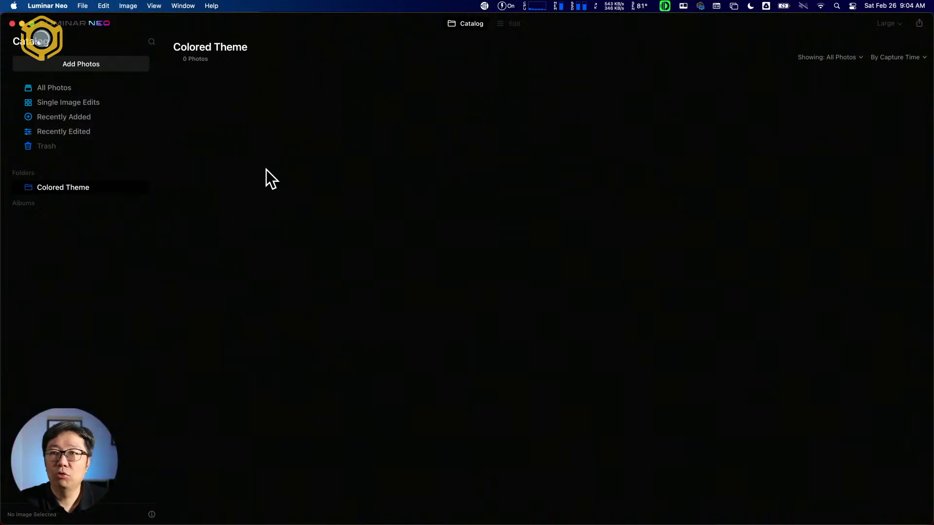
left_click(81, 6)
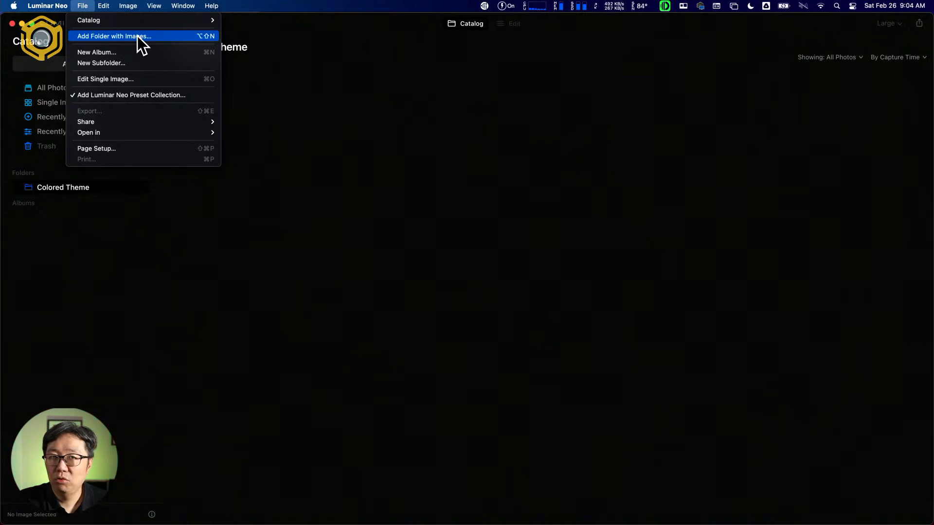
left_click(169, 35)
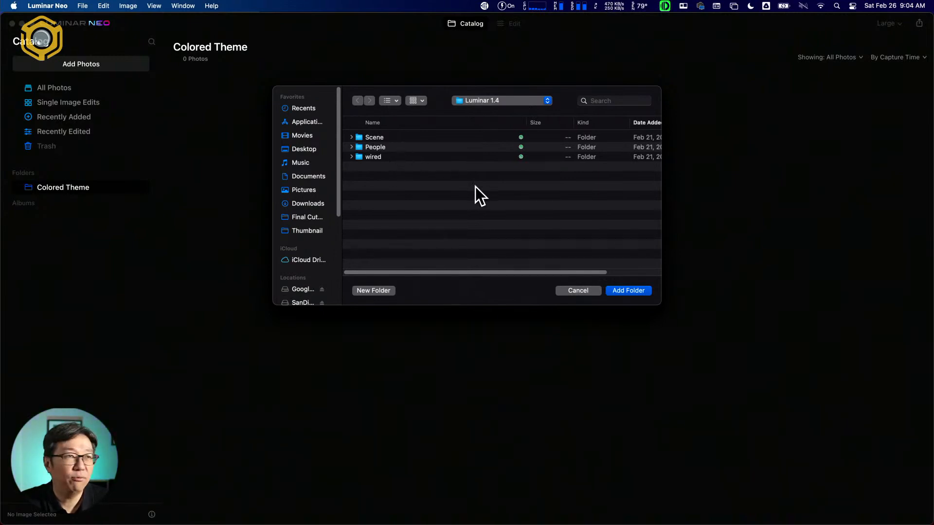
left_click(634, 290)
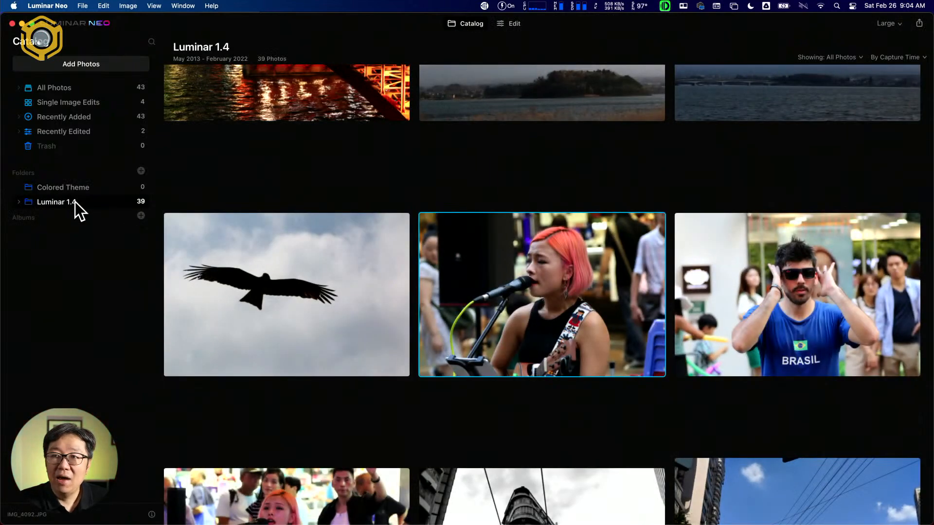
Expand the Luminar 1.4 folder and browse its People, Scene and wired subfolders, ending on Scene.
left_click(18, 202)
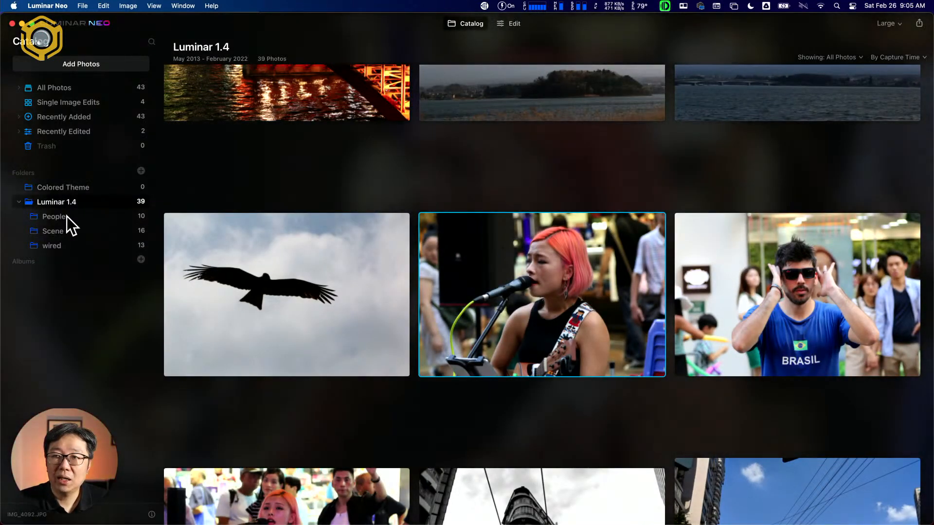
left_click(67, 219)
left_click(72, 229)
left_click(77, 245)
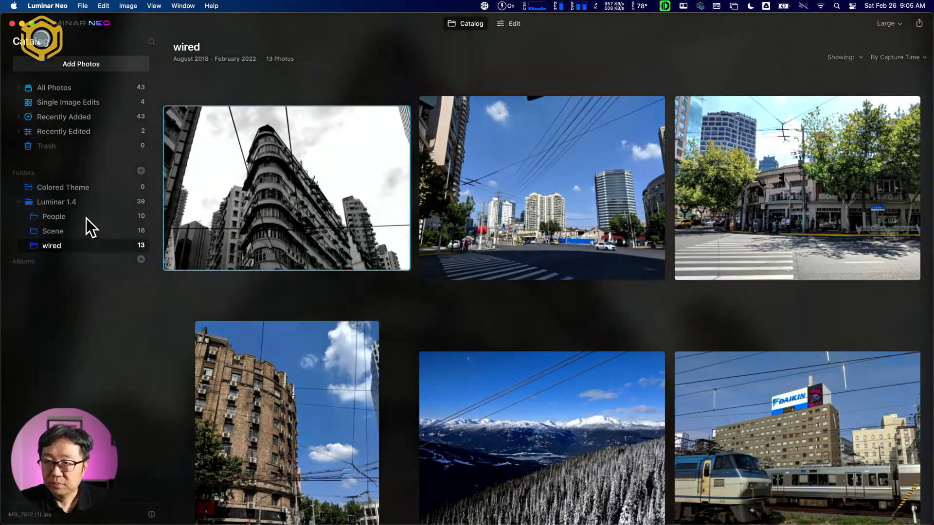
left_click(107, 233)
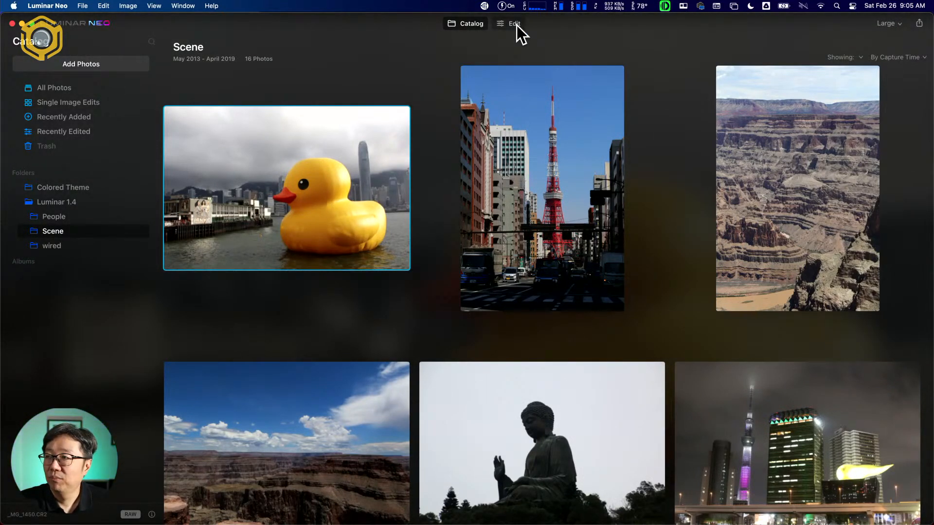
Open the canyon landscape photo IMG_8212.CR2 for editing and expand the Develop RAW tool.
double_click(358, 386)
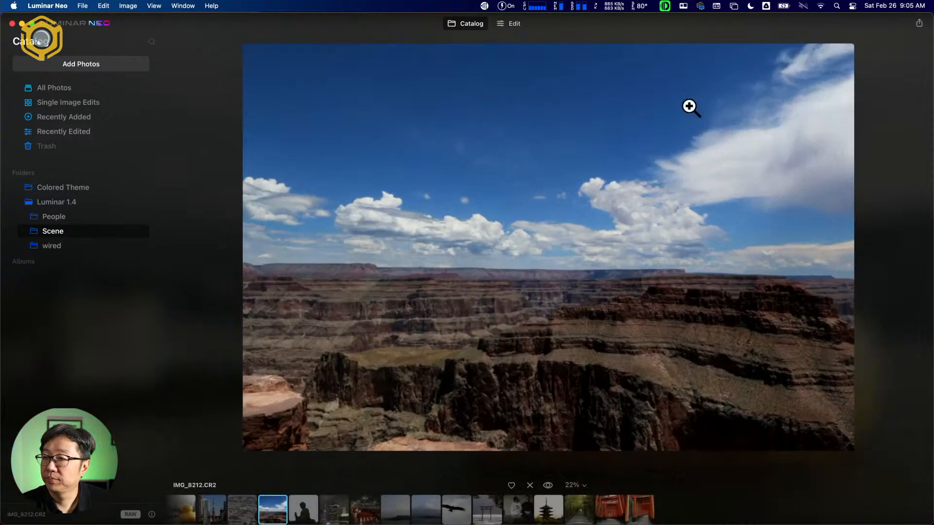
left_click(515, 36)
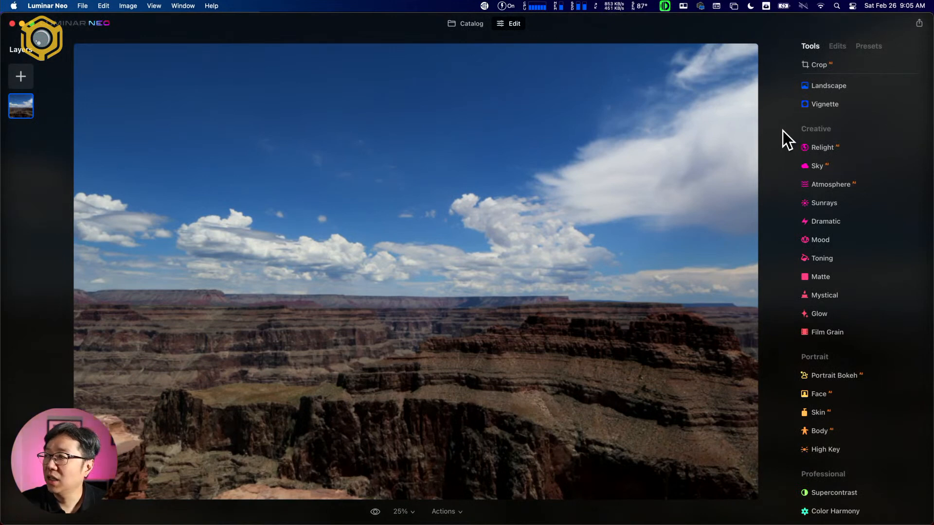
left_click(865, 112)
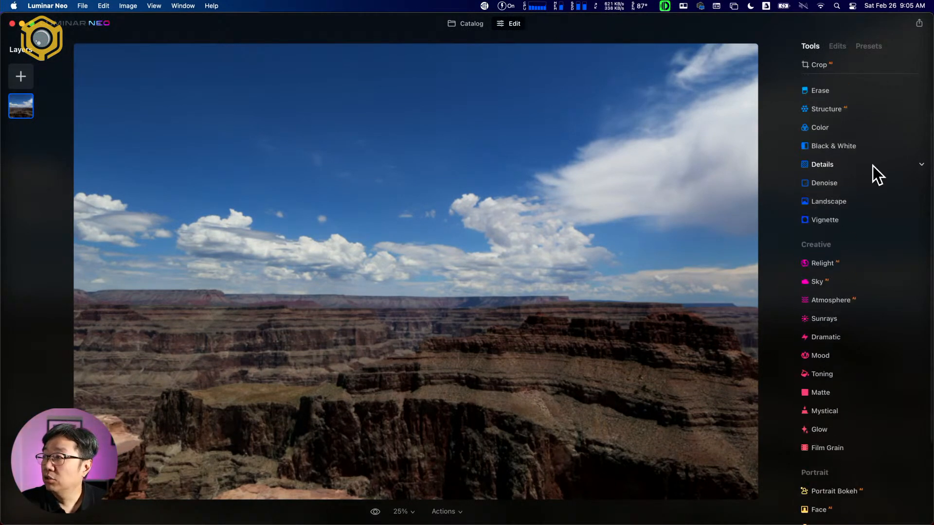
scroll(872, 165, "up", 2)
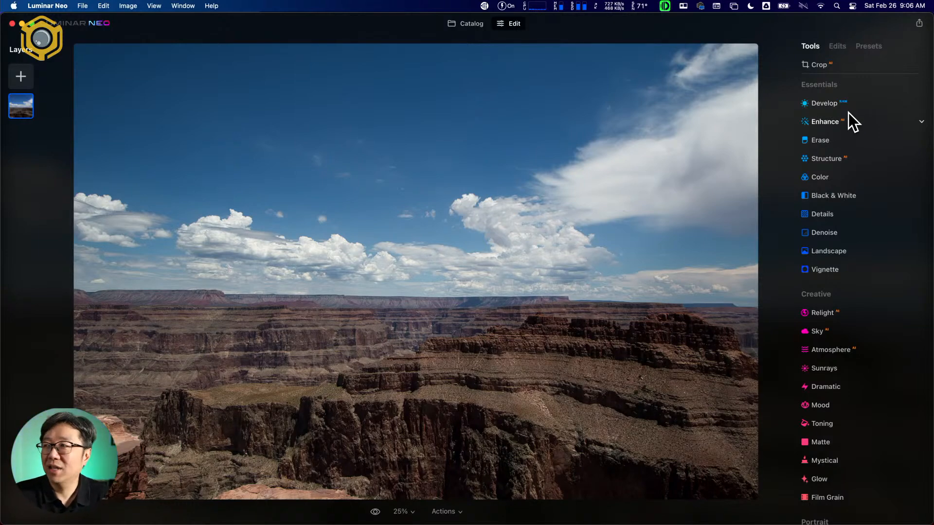
left_click(881, 105)
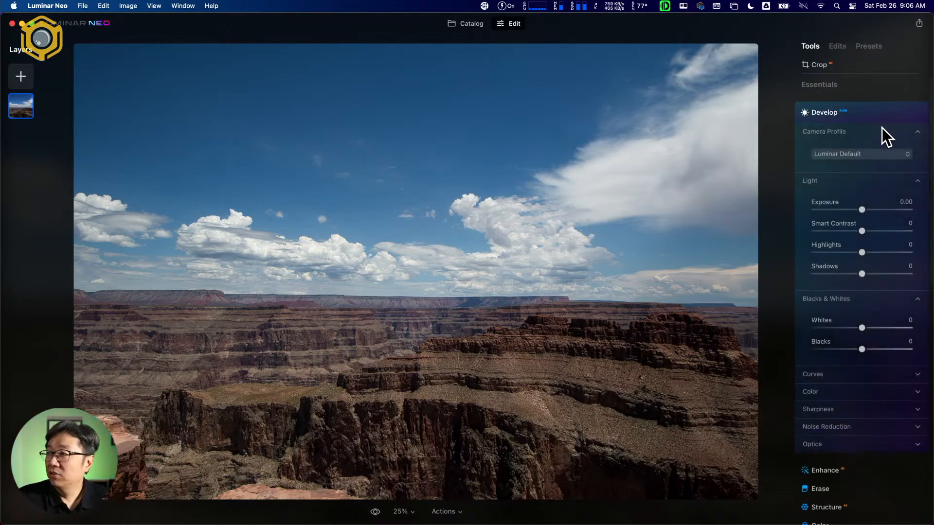
Try the Camera Landscape profile on the canyon photo, and reset the Develop adjustments.
left_click(879, 154)
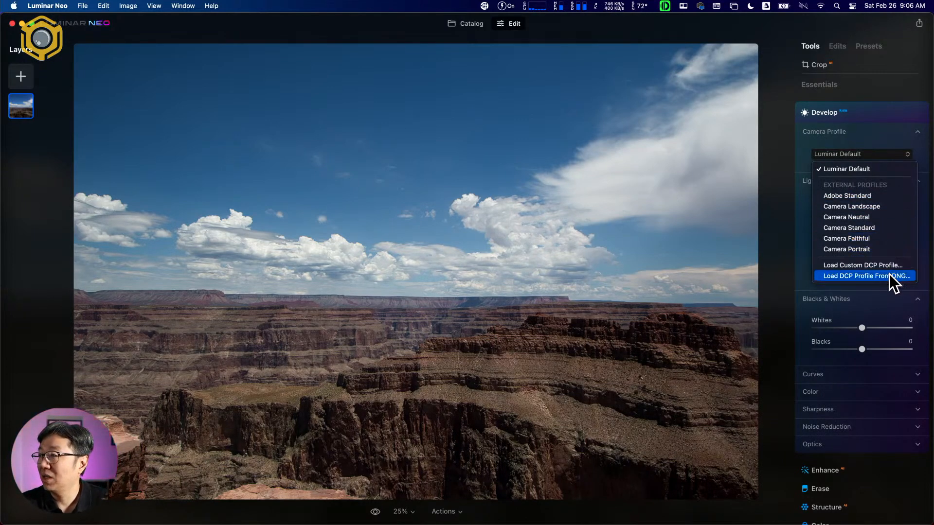
left_click(886, 211)
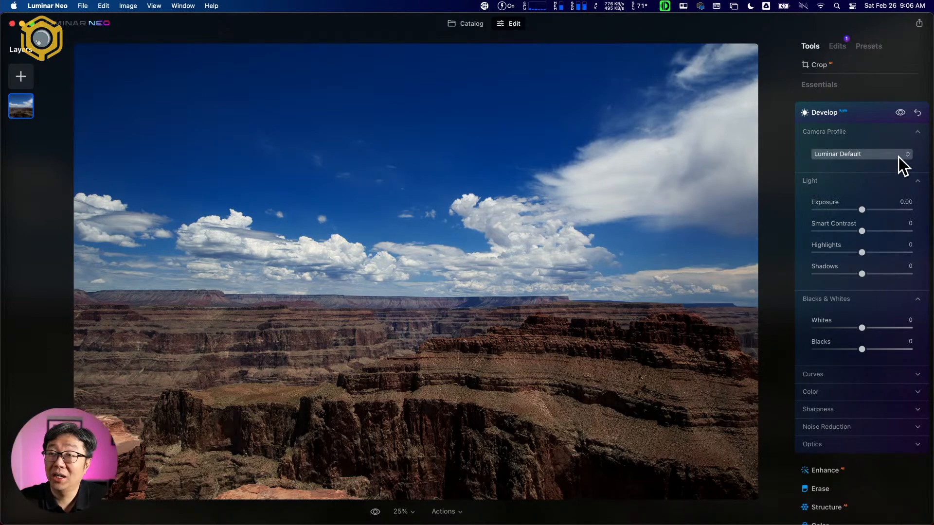
left_click(917, 113)
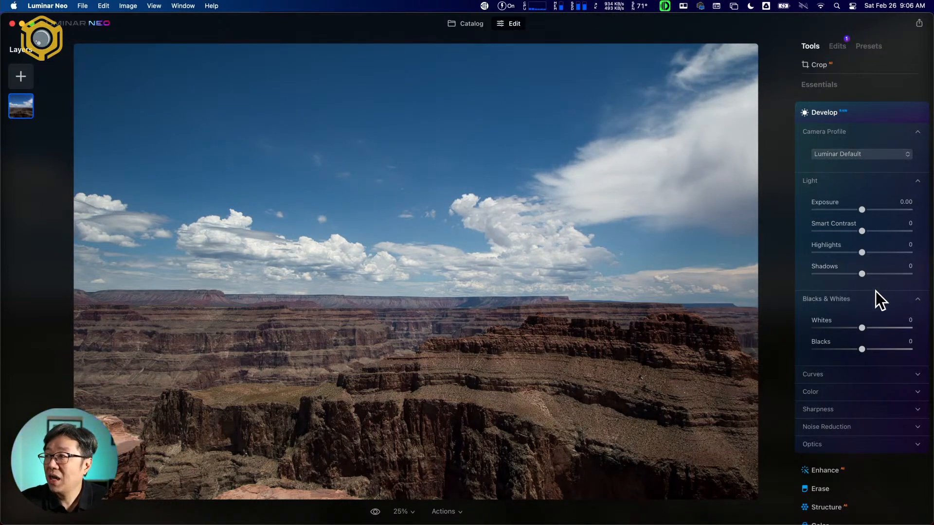
scroll(876, 291, "down", 1)
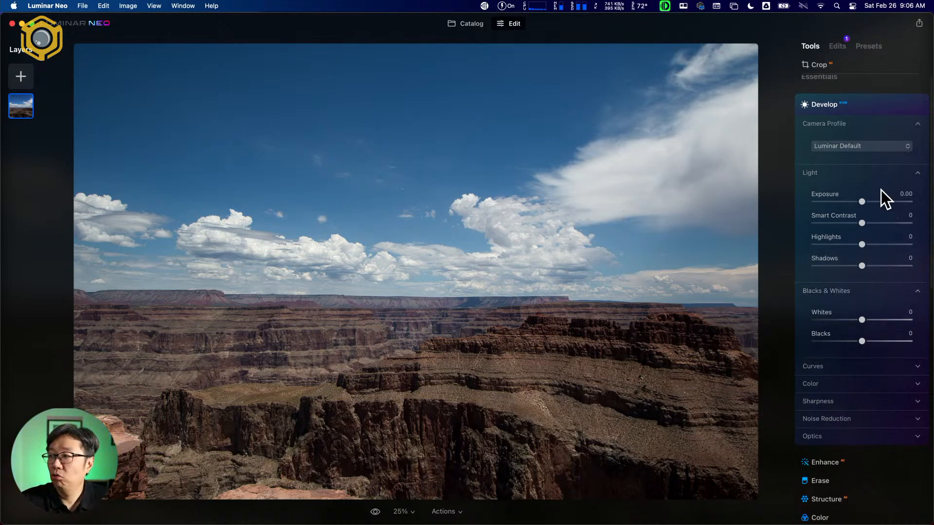
Expand the Curves and Color sections of the Develop tool and examine their controls on the canyon photo.
scroll(888, 347, "down", 4)
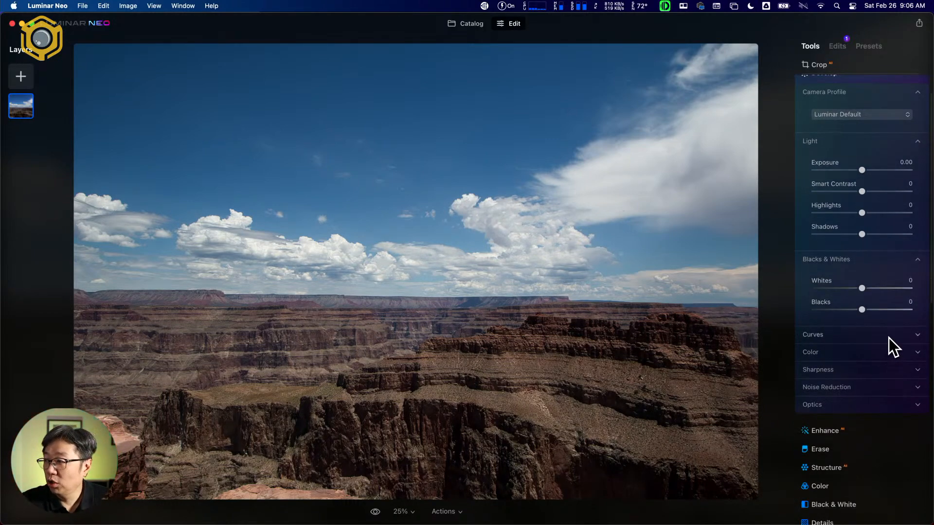
left_click(888, 337)
scroll(889, 336, "down", 15)
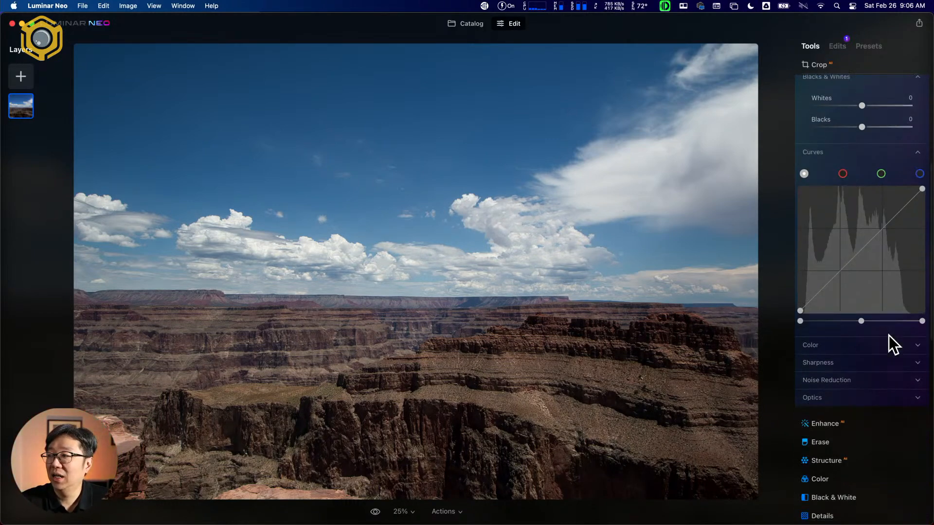
left_click(888, 345)
scroll(887, 343, "down", 6)
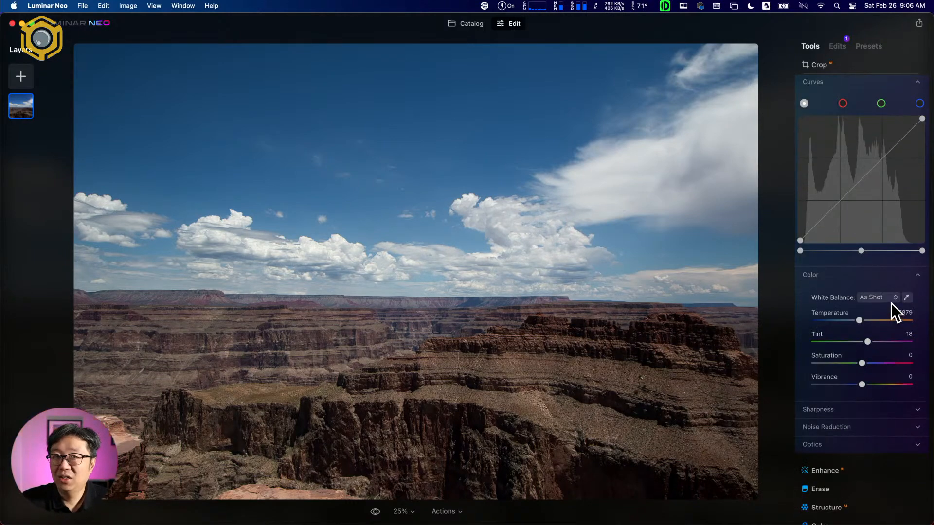
scroll(890, 304, "down", 9)
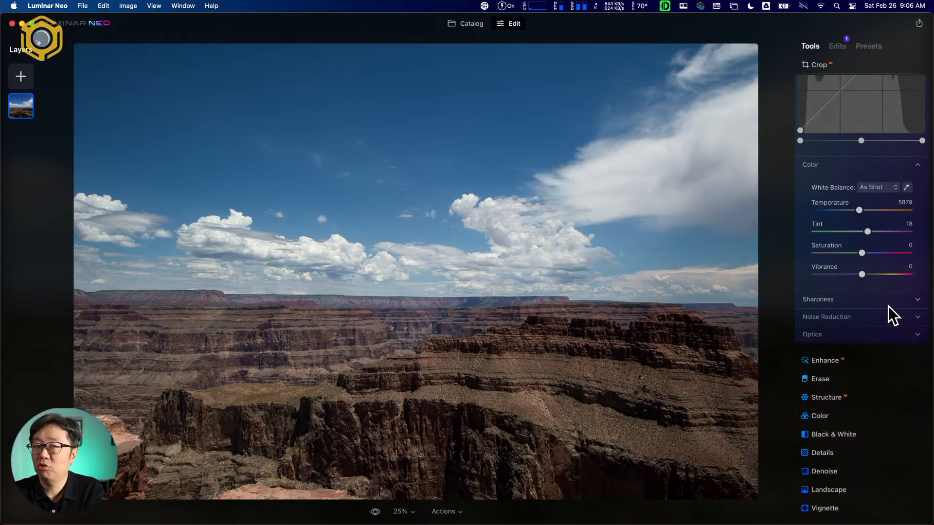
Enhance the canyon photo with Accent 79 and Sky Enhancer 22, and compare it with the original.
left_click(871, 364)
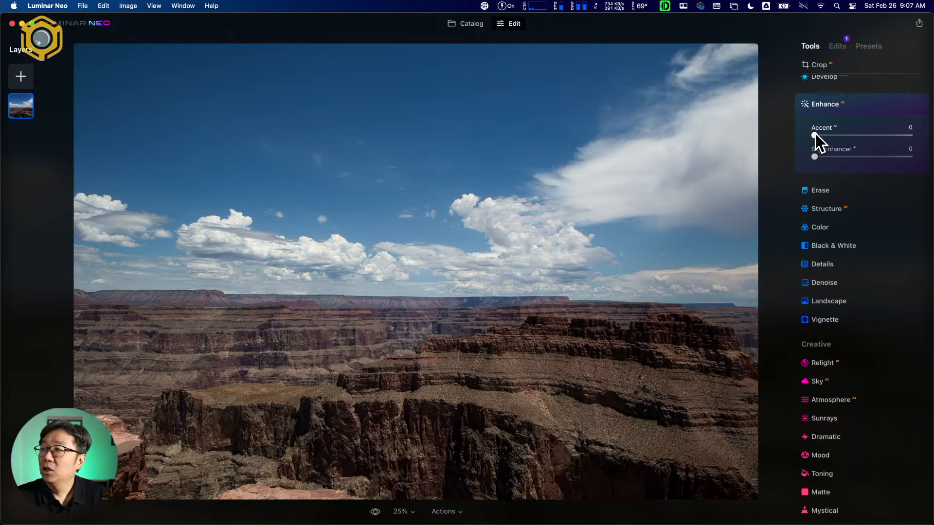
left_click_drag(816, 134, 897, 137)
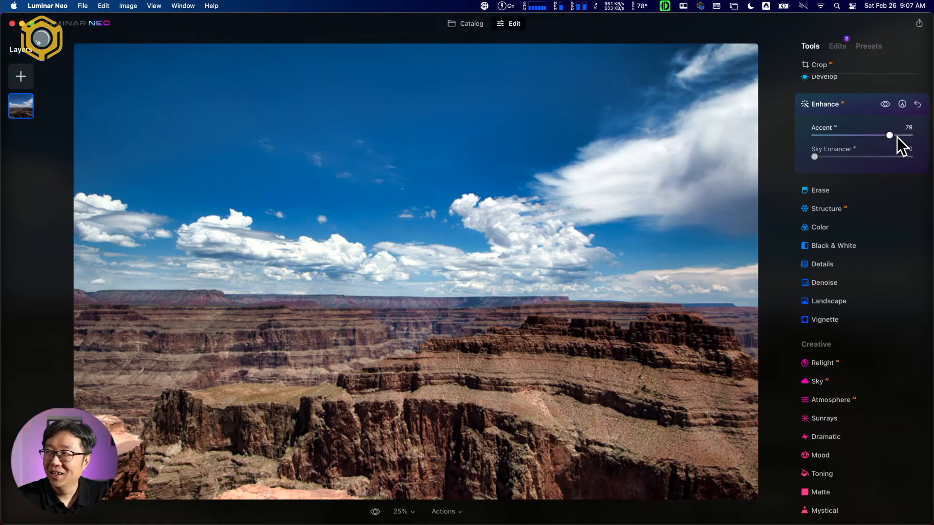
left_click_drag(815, 157, 839, 157)
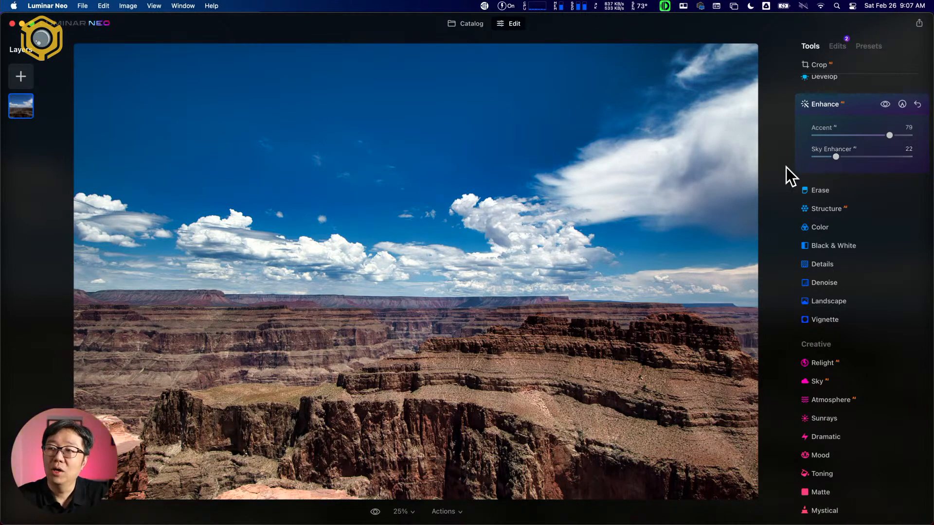
left_click(376, 513)
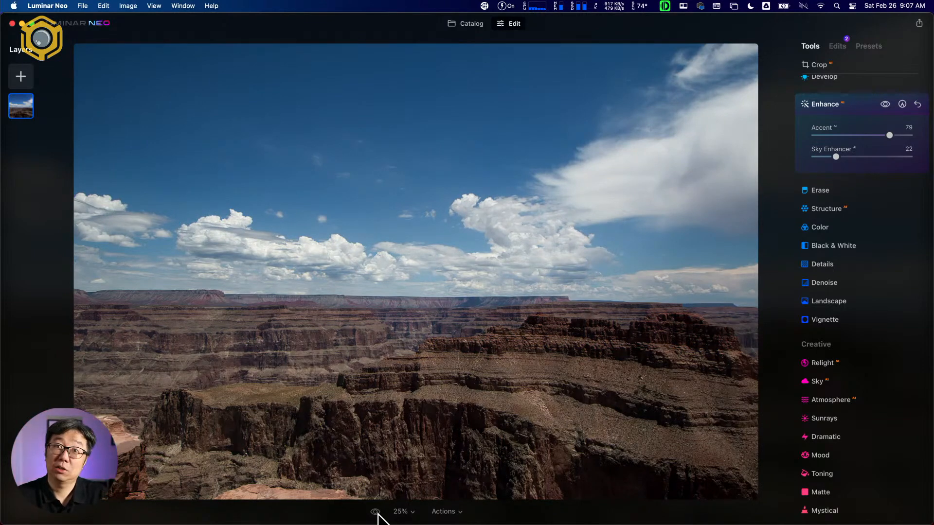
left_click(377, 512)
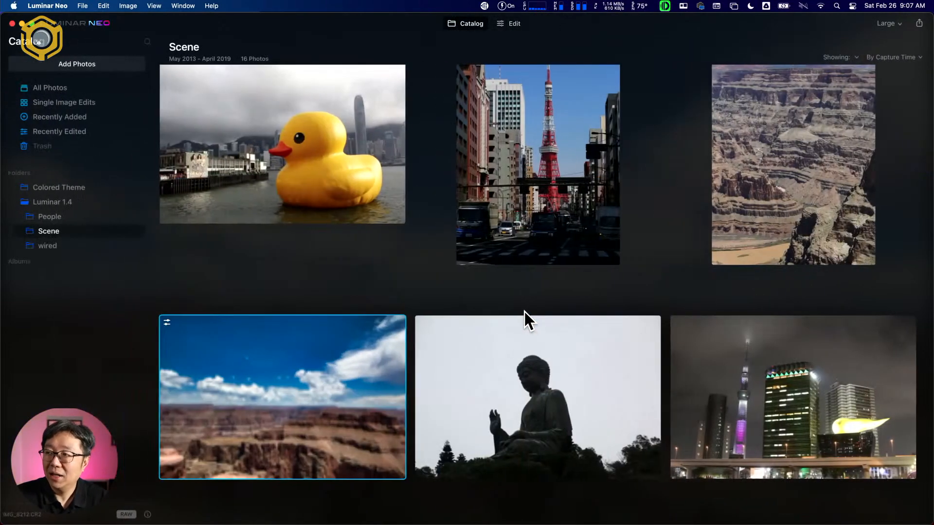
Open the snow-capped mountain photo IMG_2434.CR2 from the Scene folder for editing.
scroll(539, 313, "down", 6)
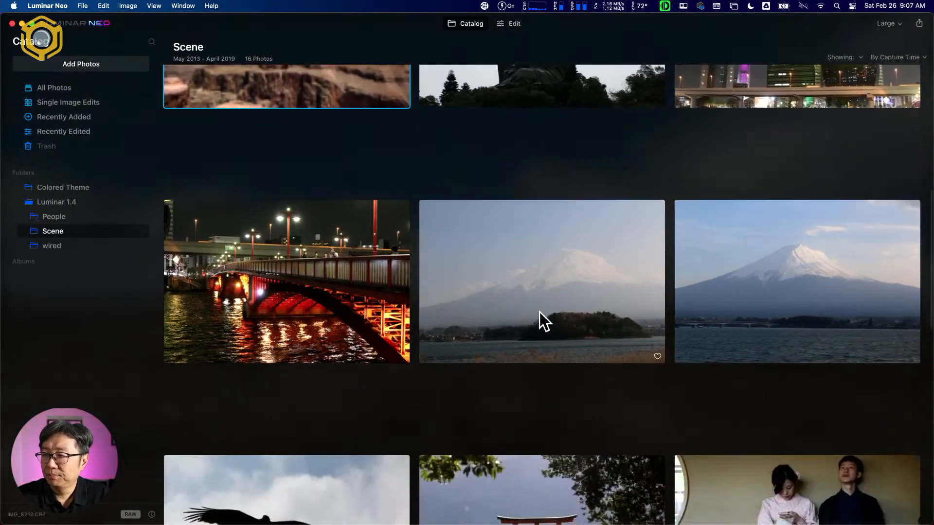
double_click(843, 287)
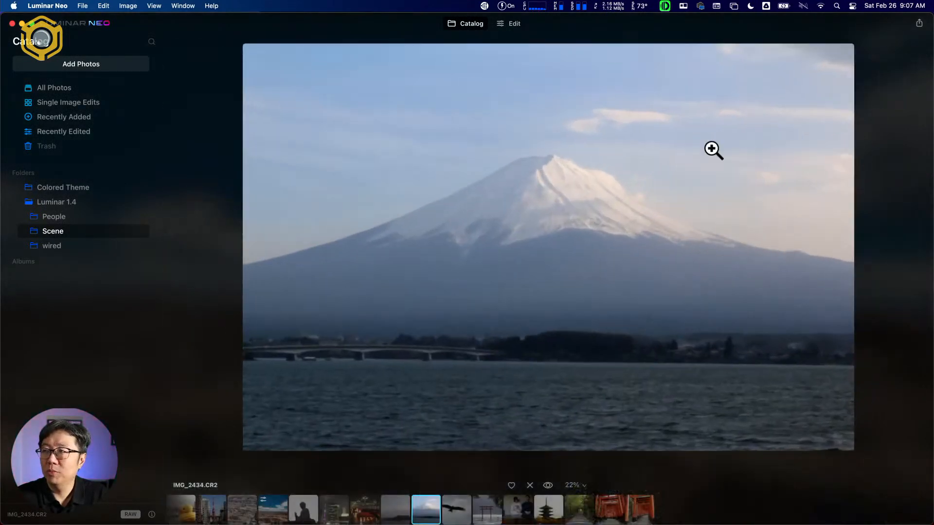
left_click(509, 24)
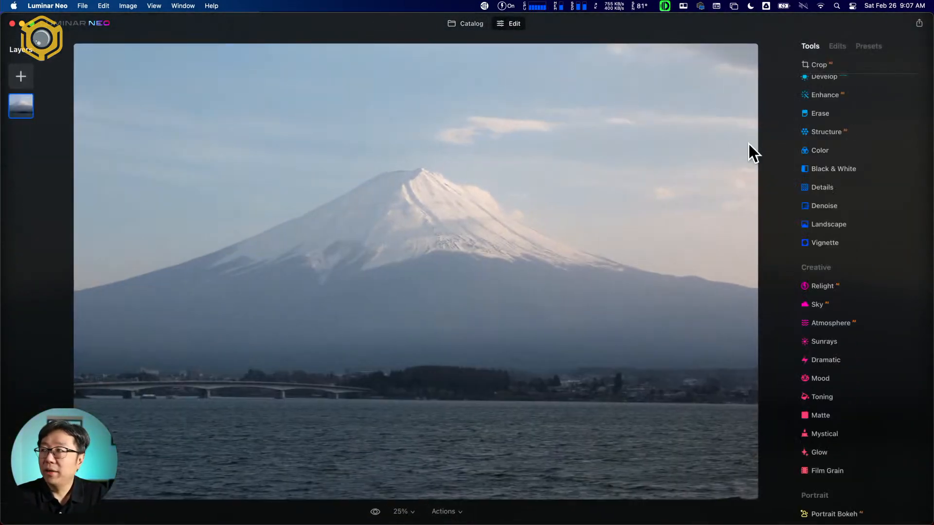
Enhance the snow-capped mountain photo with Accent 100 and Sky Enhancer 25.
left_click(852, 96)
scroll(857, 153, "up", 2)
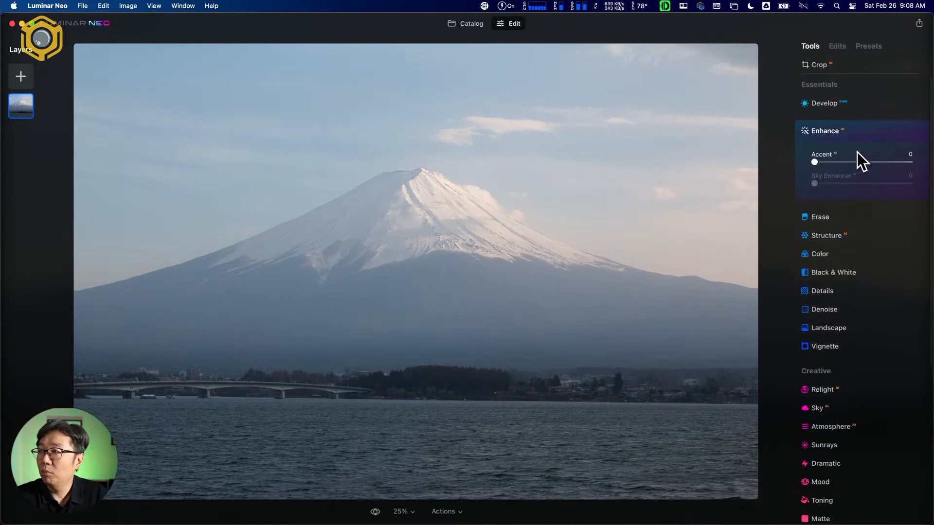
left_click(854, 110)
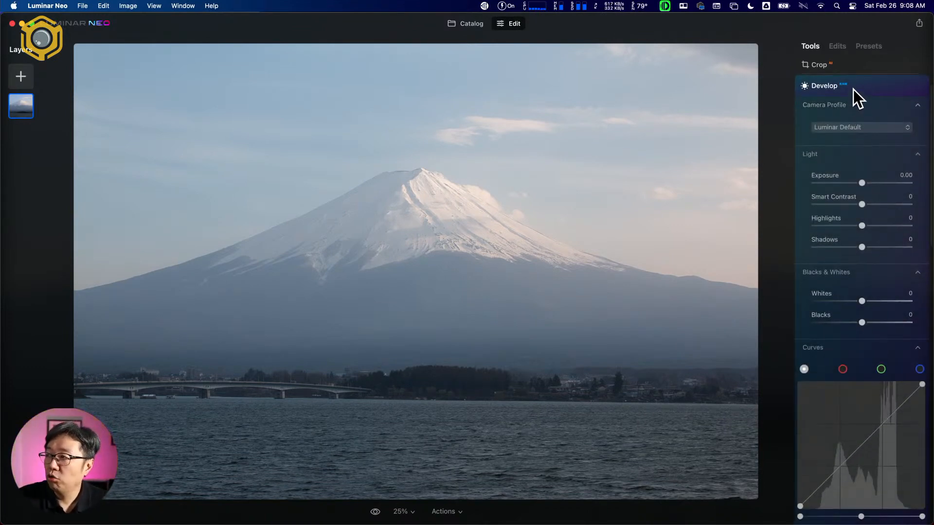
left_click(861, 99)
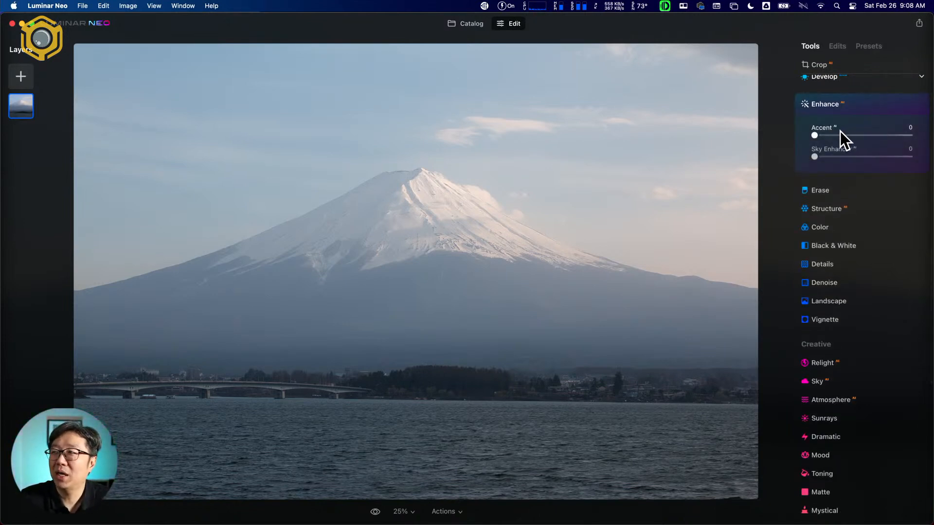
left_click_drag(815, 135, 925, 138)
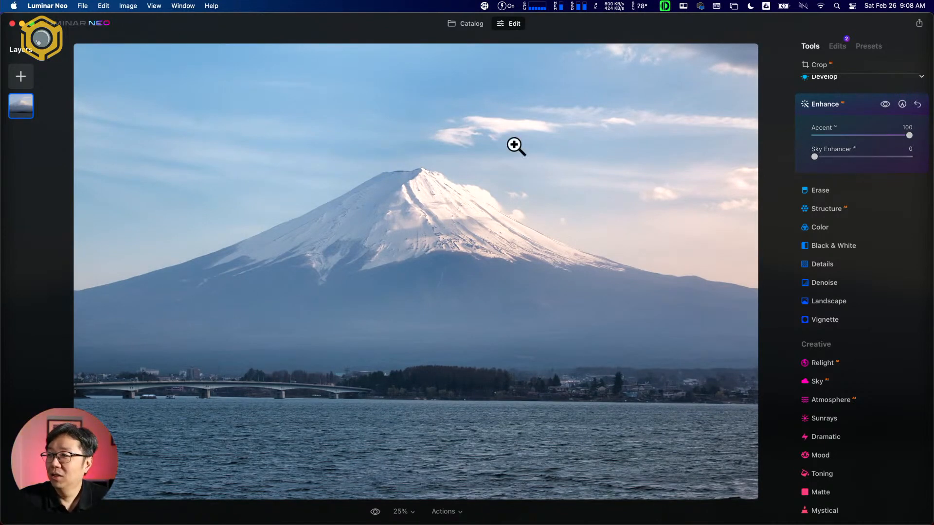
left_click_drag(814, 157, 841, 157)
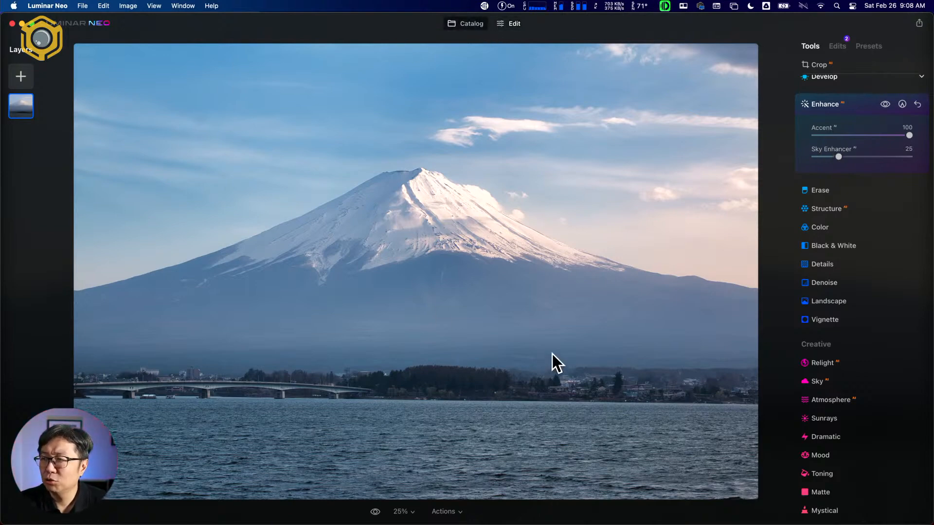
Return to the Scene folder and open the pagoda photo _D6A6945.jpg for editing.
scroll(551, 354, "down", 2)
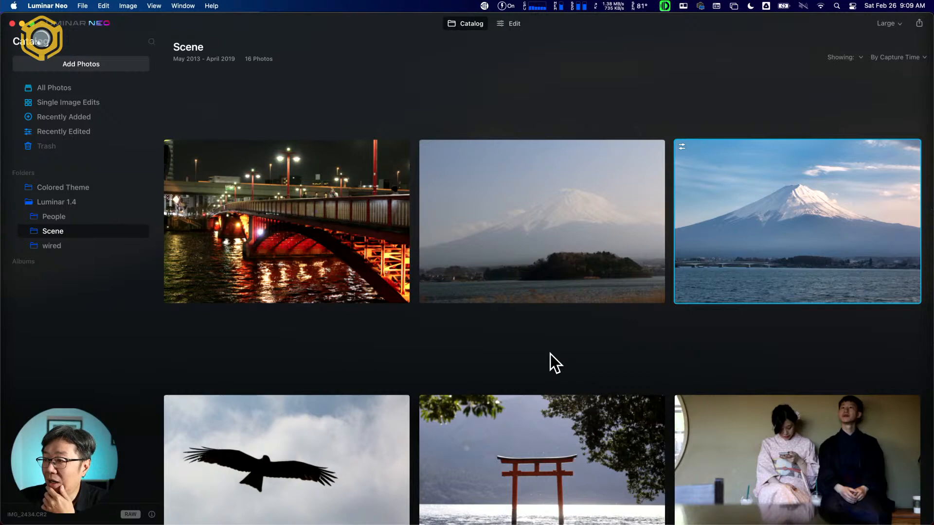
scroll(550, 354, "down", 10)
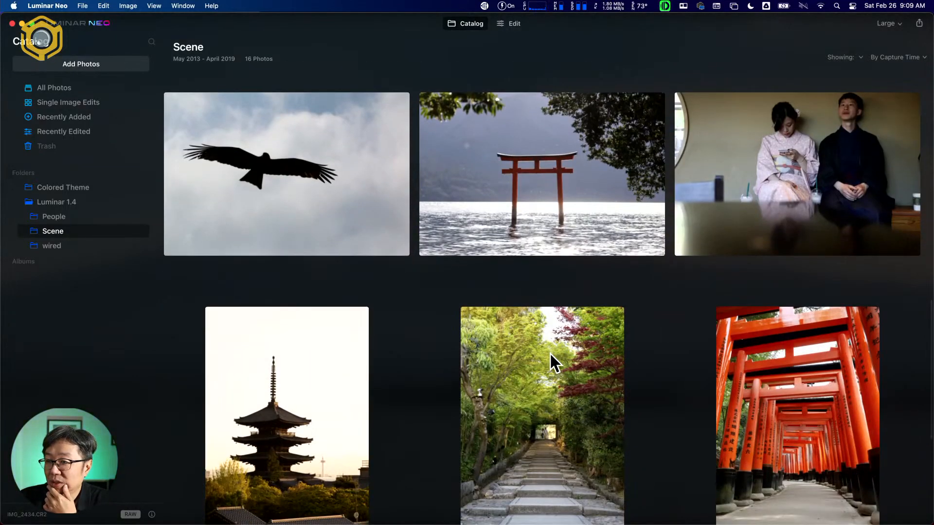
scroll(550, 354, "down", 2)
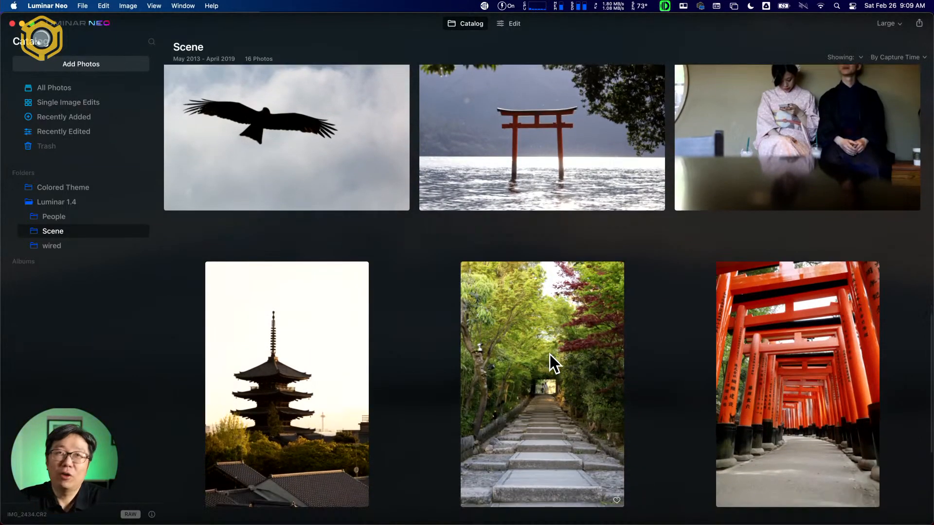
double_click(361, 332)
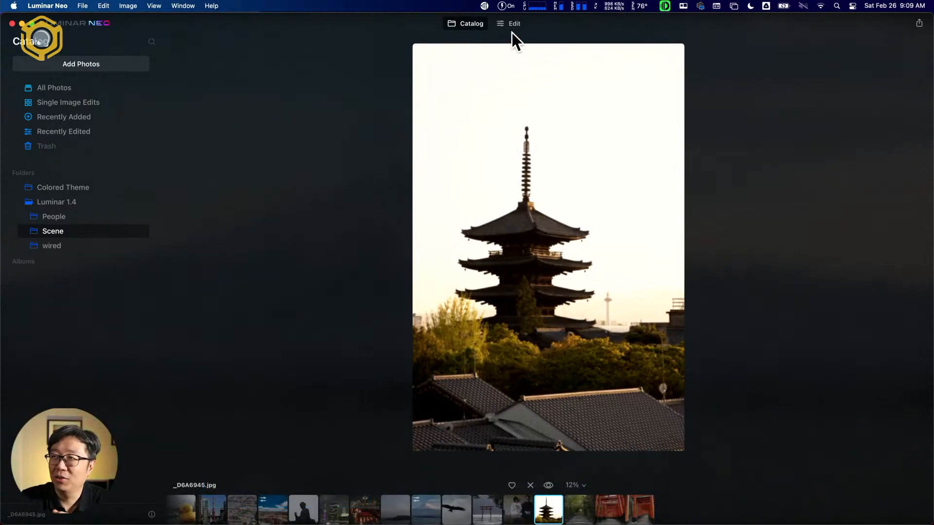
left_click(510, 27)
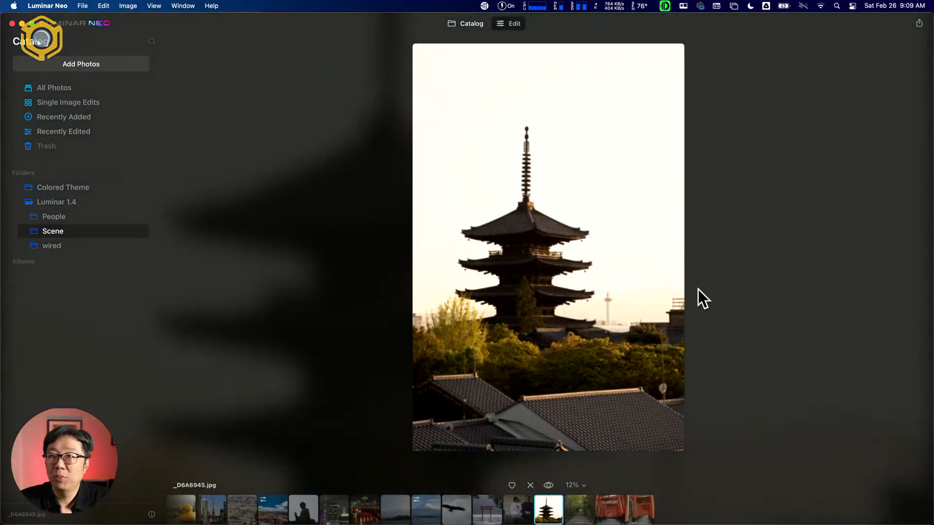
Set the Enhance Accent to 74 on the pagoda photo.
scroll(854, 253, "up", 1)
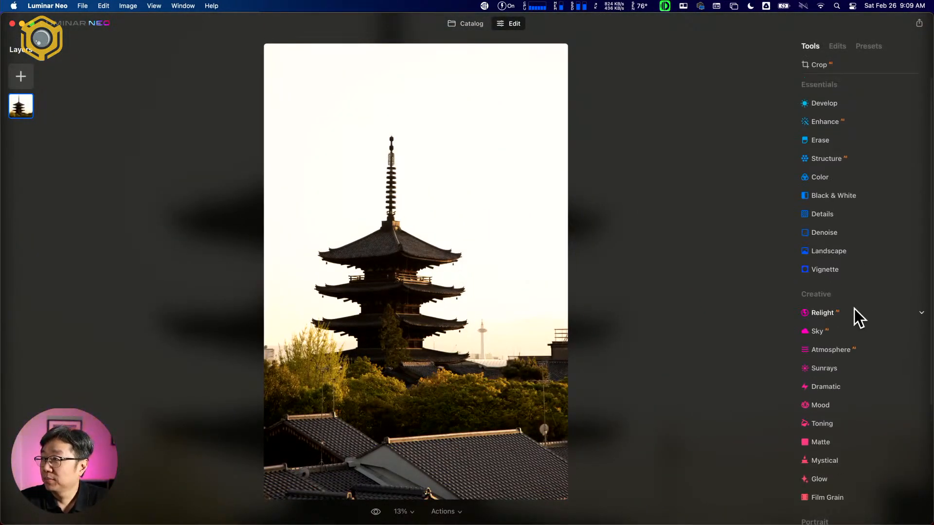
left_click(834, 120)
left_click_drag(815, 162, 894, 161)
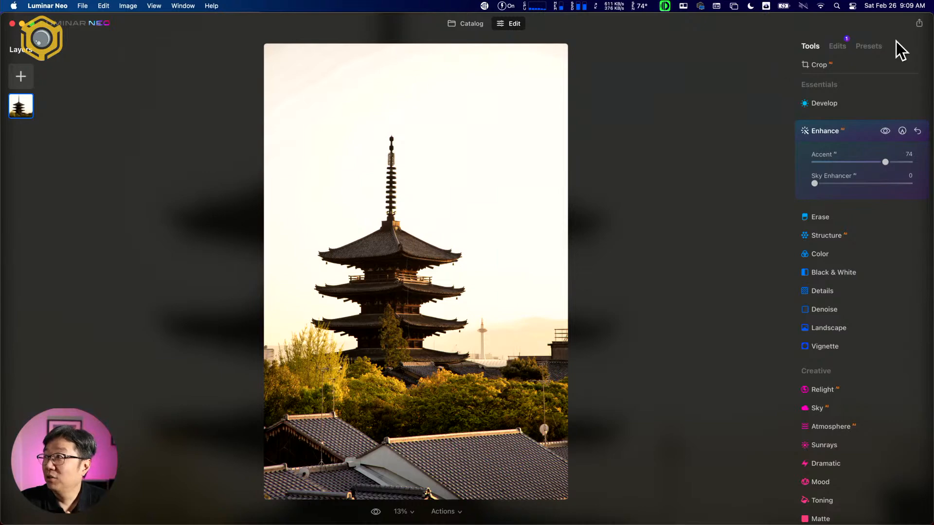
Return to the catalog, show the pagoda photo's source file in Finder, and close the Finder window.
left_click(457, 27)
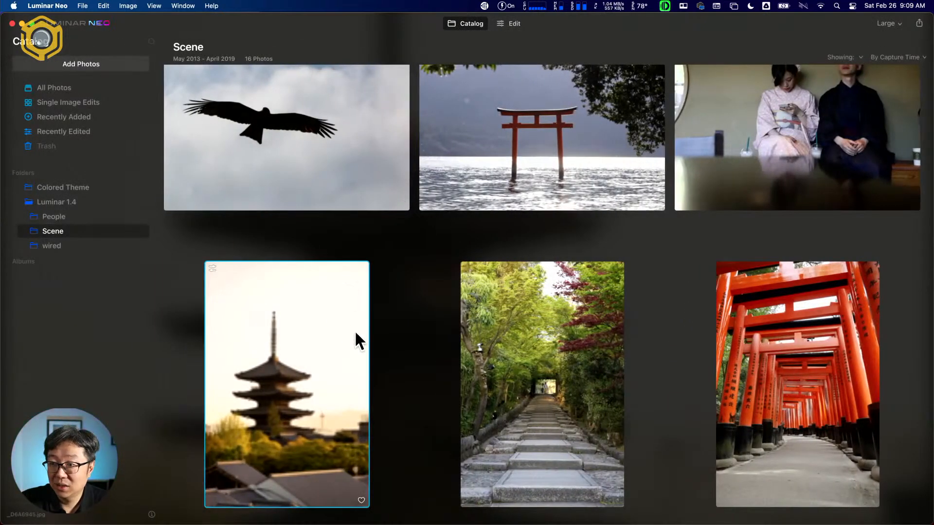
scroll(341, 328, "down", 3)
right_click(310, 296)
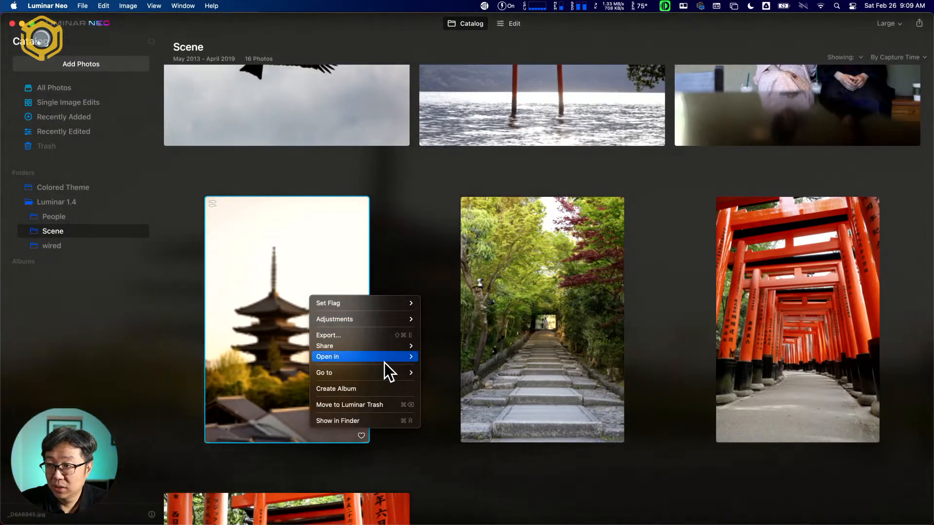
left_click(393, 418)
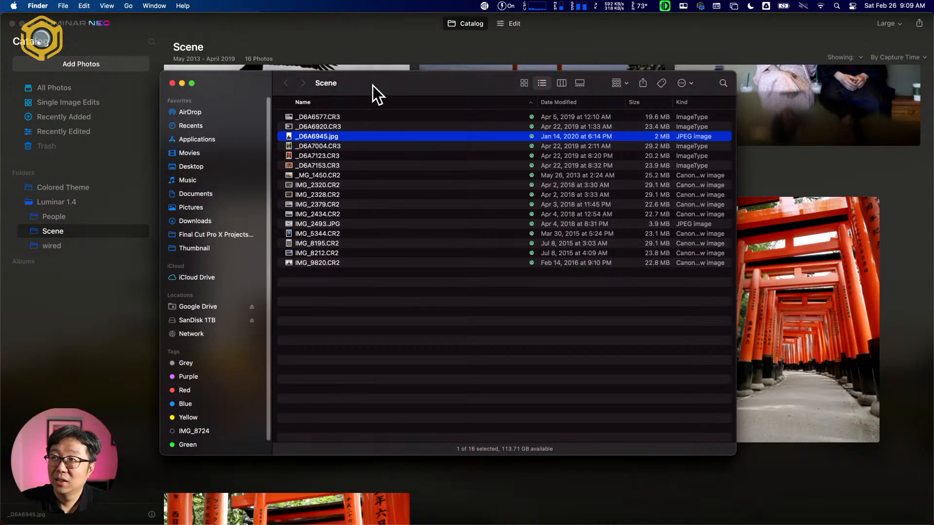
left_click_drag(366, 90, 470, 101)
left_click(277, 94)
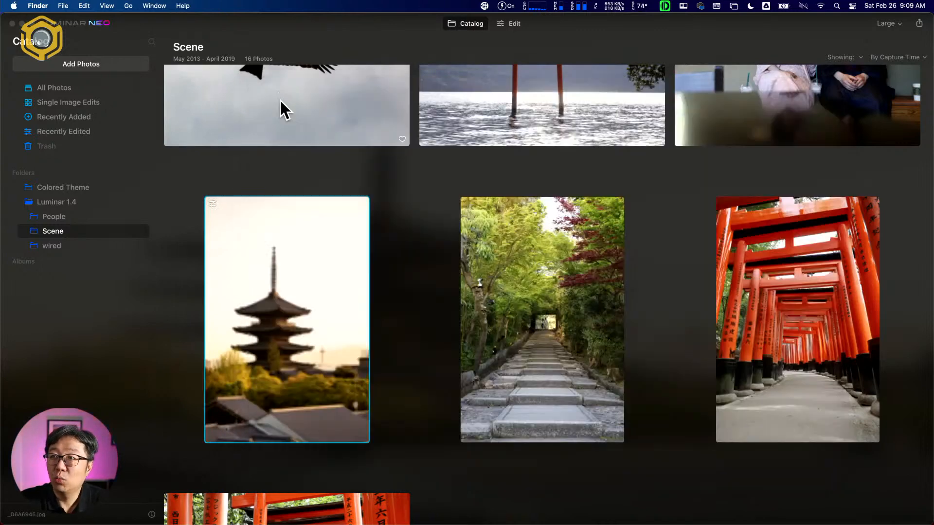
View the pagoda photo enlarged in the catalog and compare the edited version with the original.
left_click(308, 273)
double_click(308, 273)
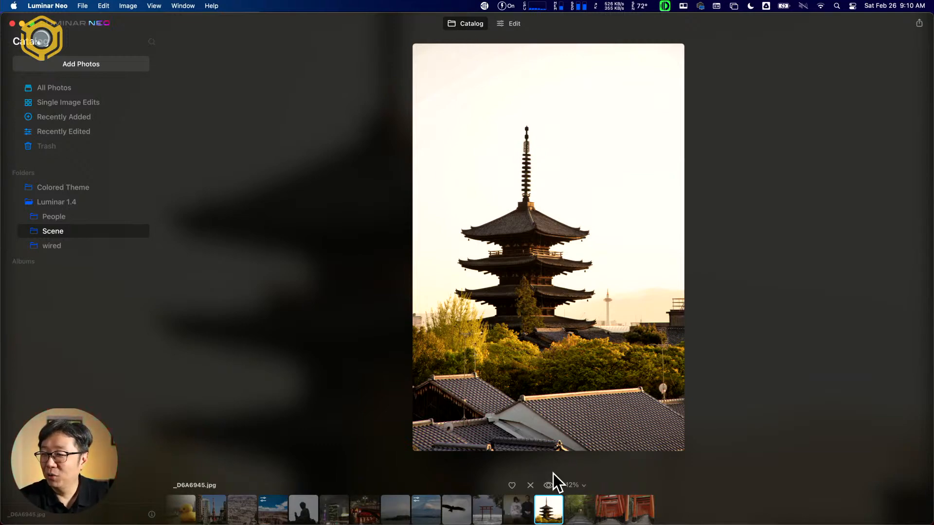
left_click(549, 485)
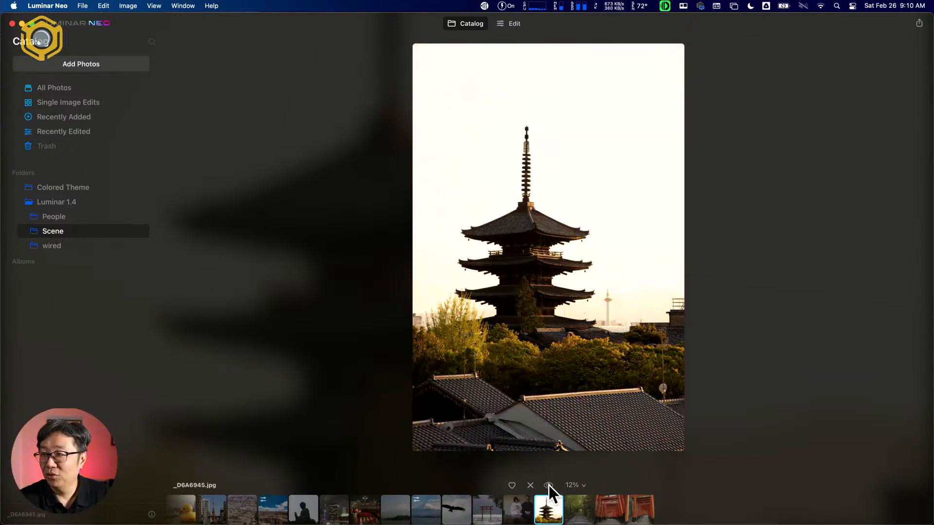
left_click(549, 485)
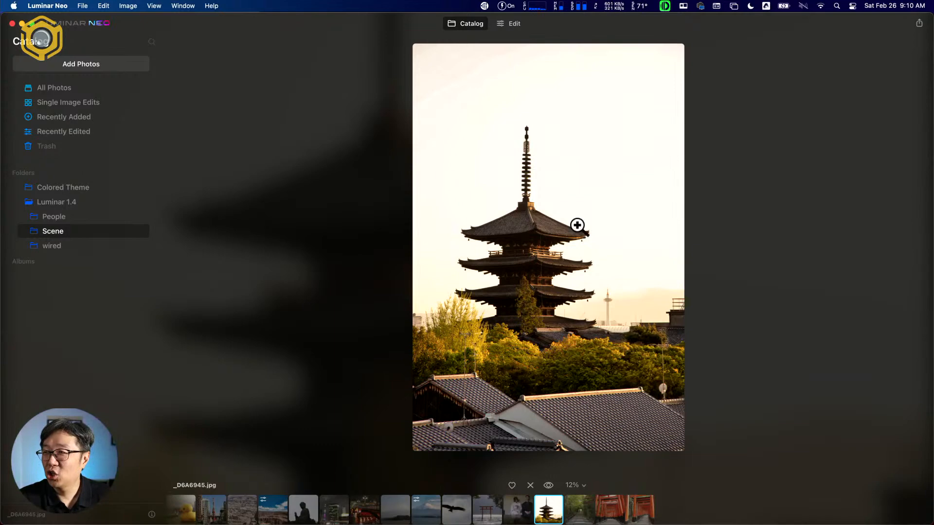
Revert the pagoda photo to its original and return to browsing the Scene folder.
left_click(514, 28)
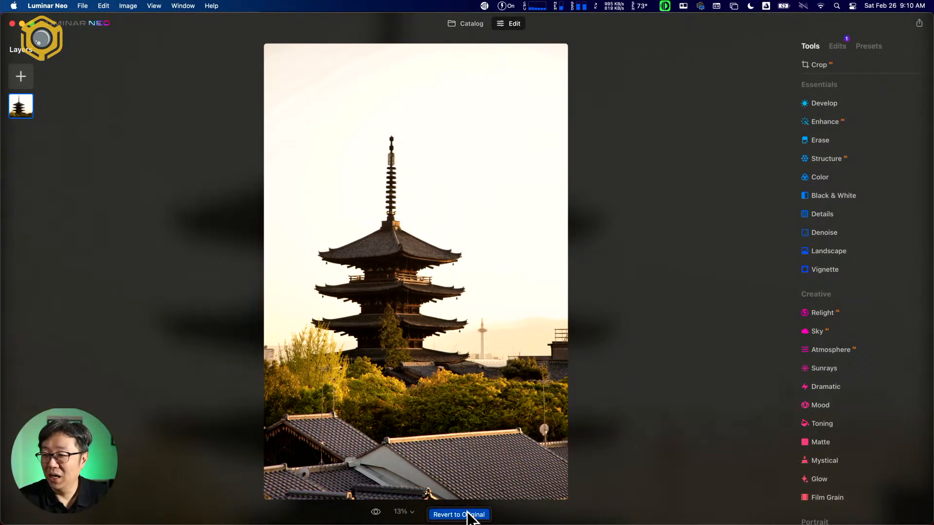
left_click(468, 514)
left_click(477, 24)
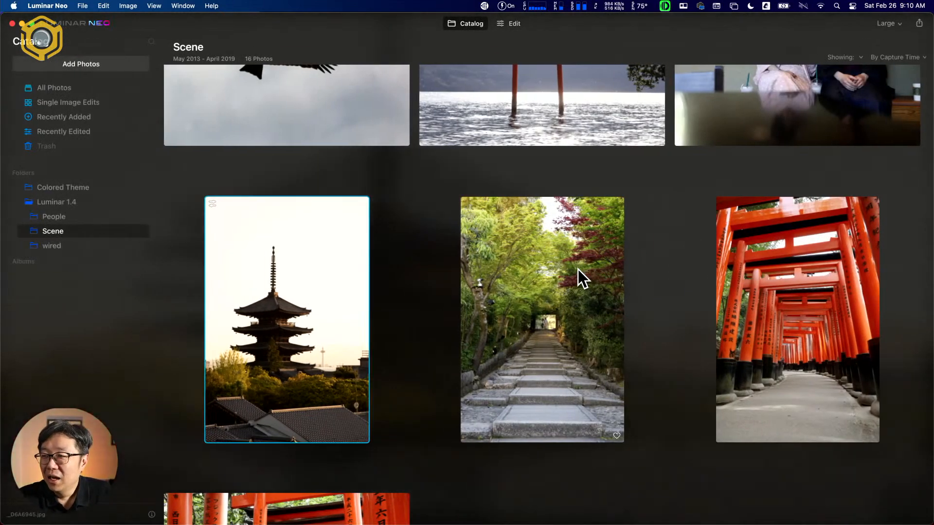
scroll(578, 270, "down", 5)
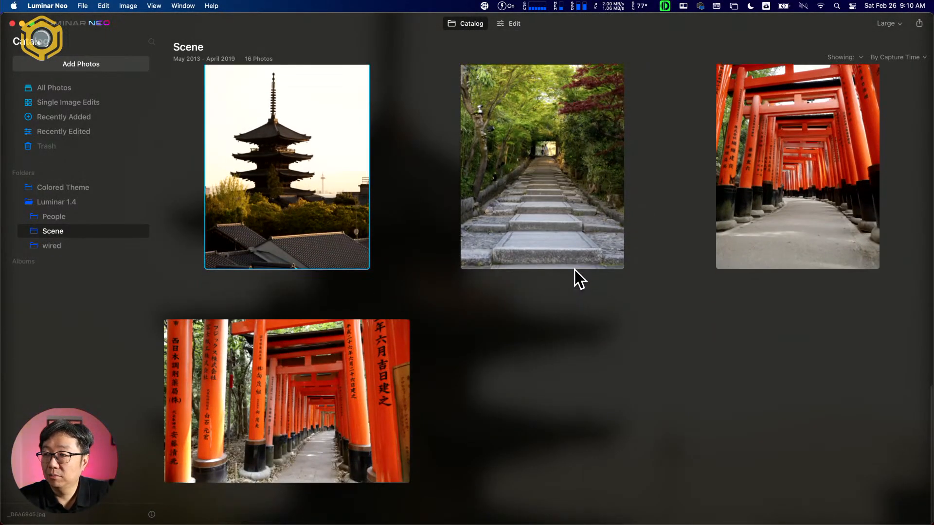
scroll(574, 270, "up", 8)
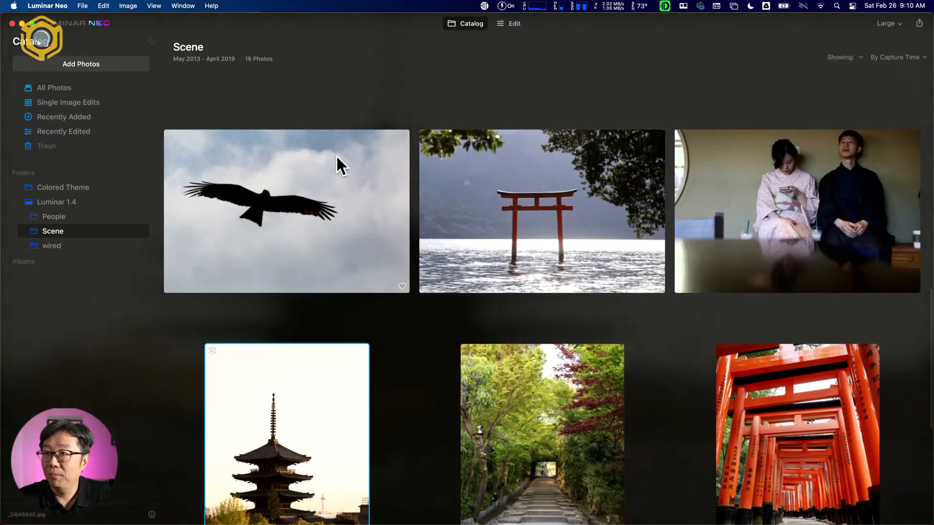
Open the flying bird photo for editing and set its Enhance Accent to 99.
left_click(336, 156)
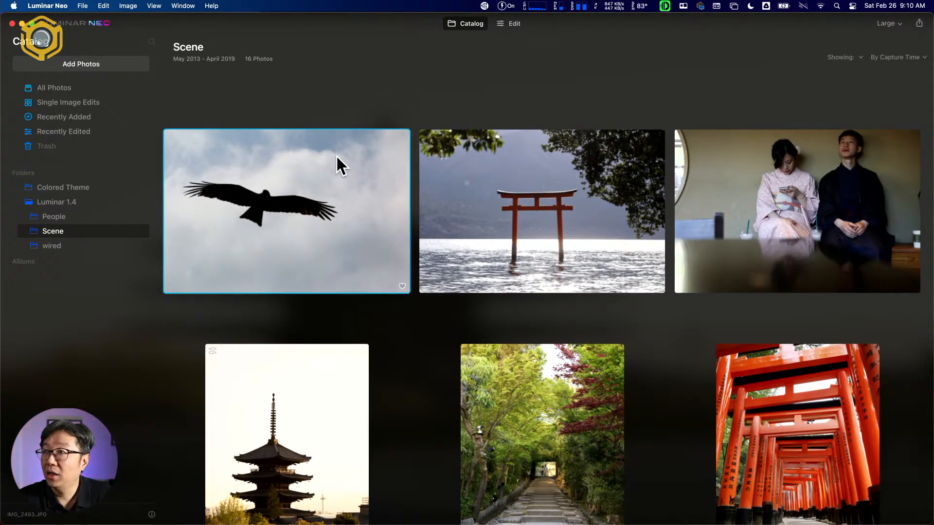
double_click(337, 156)
left_click(504, 25)
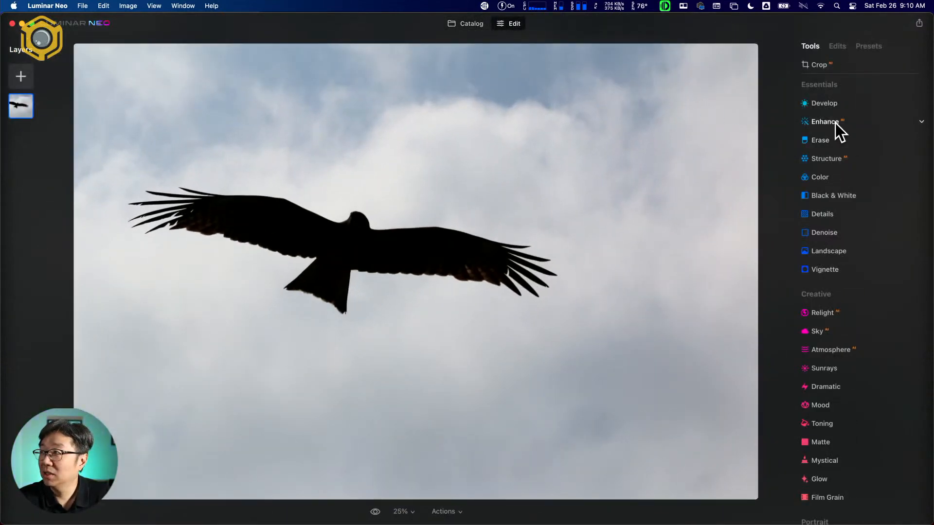
left_click(835, 125)
left_click_drag(817, 162, 909, 165)
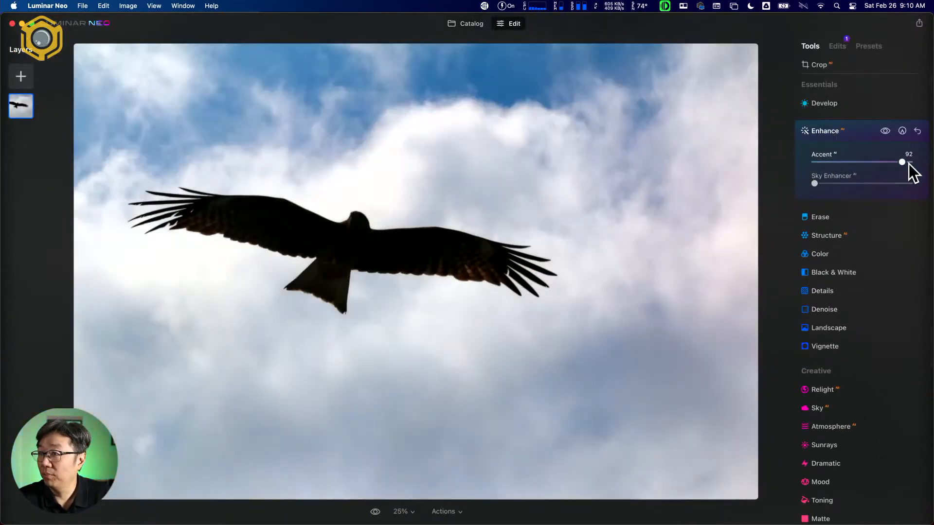
left_click(909, 165)
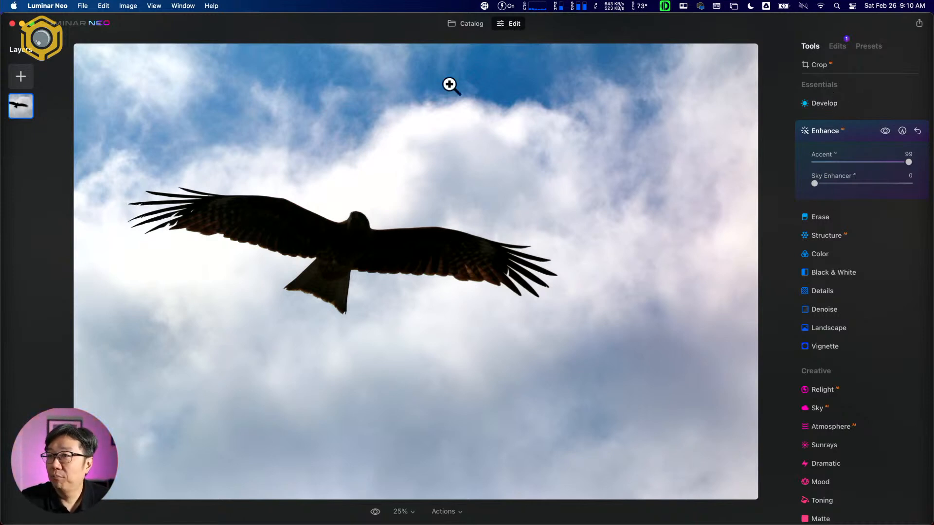
In the Develop tool, set the bird photo's Blacks to 50 and Shadows to 38.
left_click(821, 103)
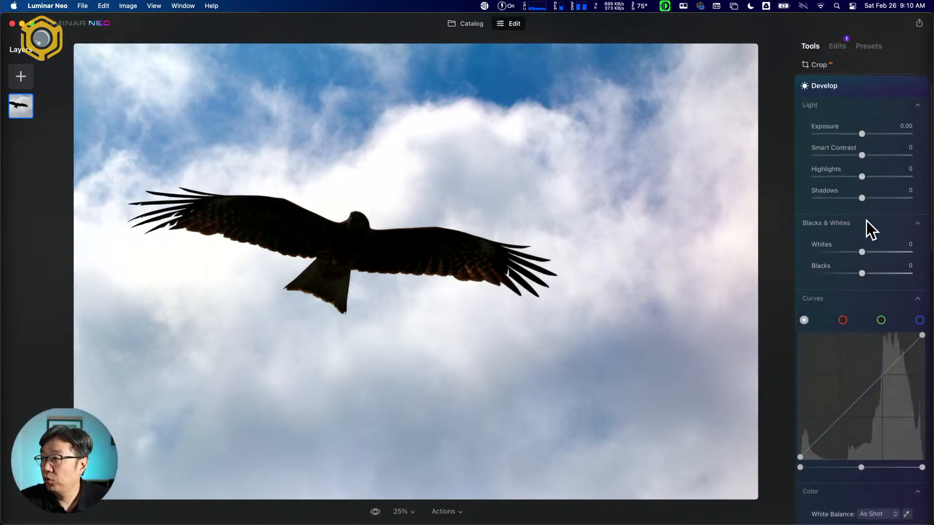
left_click_drag(862, 273, 886, 274)
left_click_drag(862, 200, 873, 201)
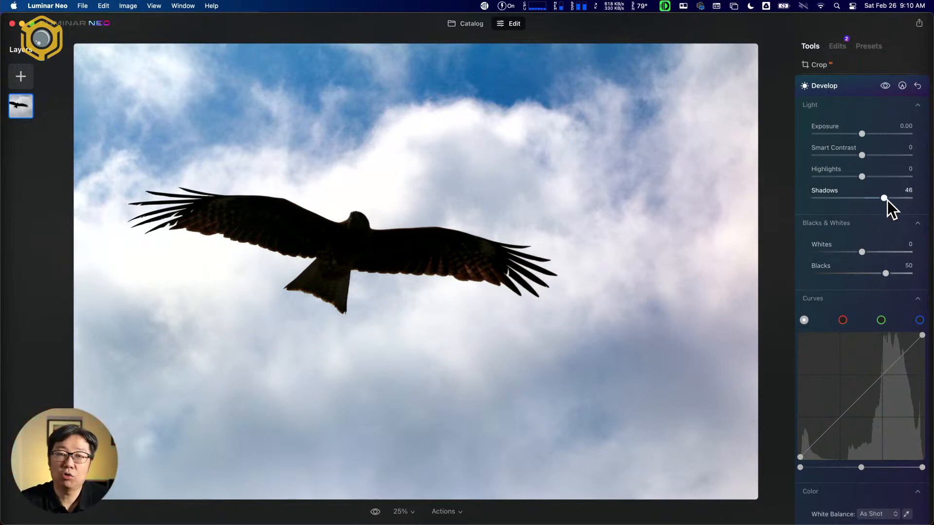
left_click_drag(889, 201, 887, 200)
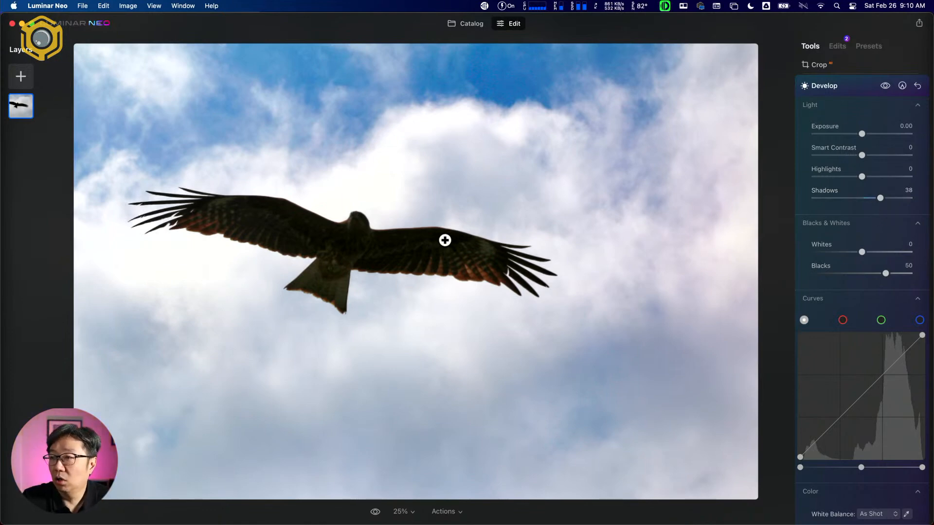
Inspect the bird's wing feathers at 100% magnification and return to the full photo view.
left_click(492, 250)
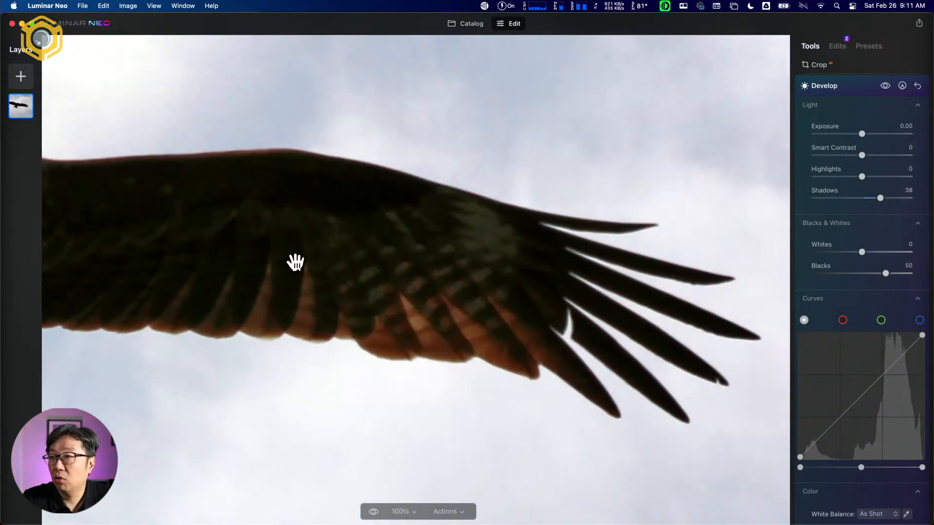
left_click_drag(265, 271, 554, 290)
left_click_drag(315, 259, 478, 248)
left_click(478, 248)
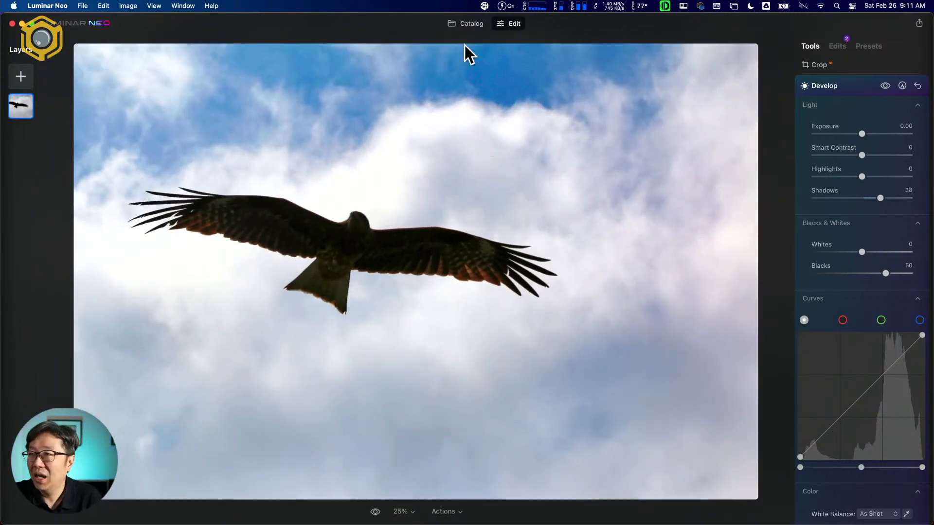
Return to the catalog and open the portrait-format canyon RAW photo IMG_8195.CR2 from the Scene folder for editing.
left_click(474, 27)
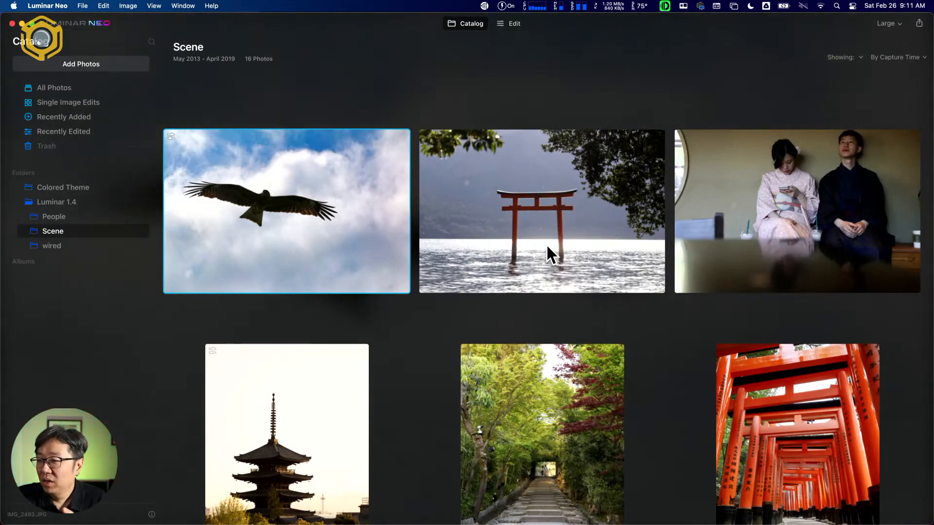
scroll(545, 243, "down", 3)
scroll(548, 243, "up", 10)
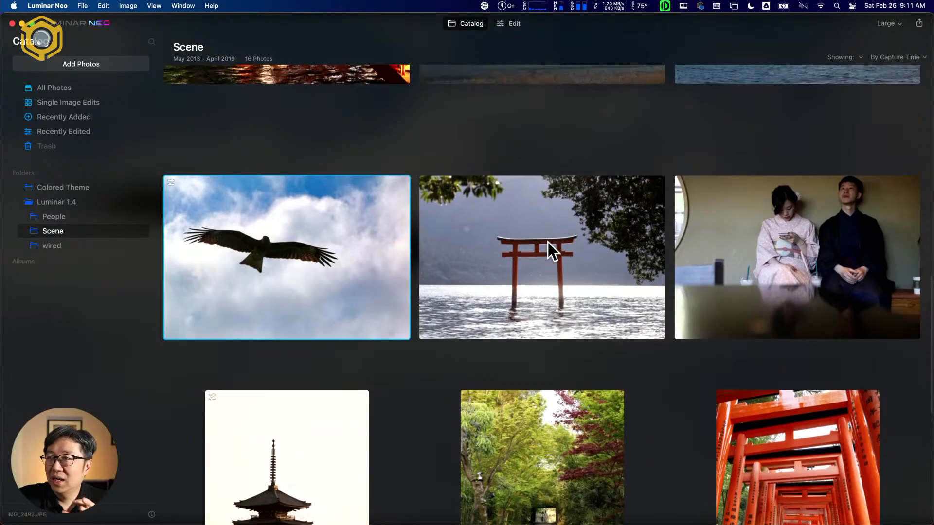
scroll(546, 240, "up", 5)
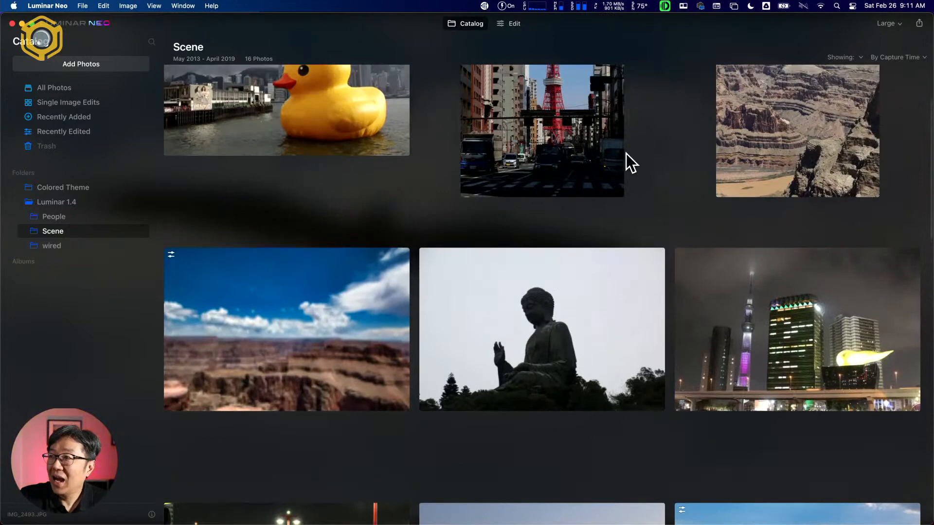
double_click(775, 167)
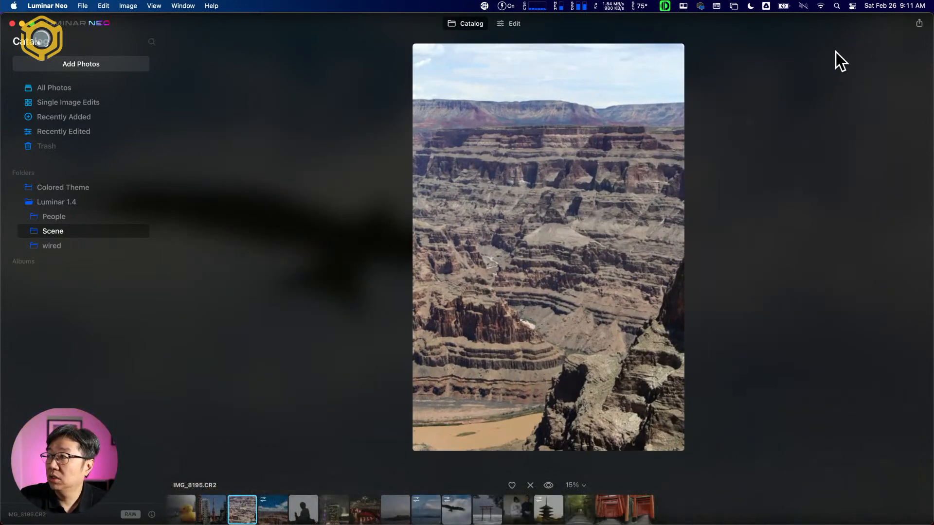
left_click(509, 23)
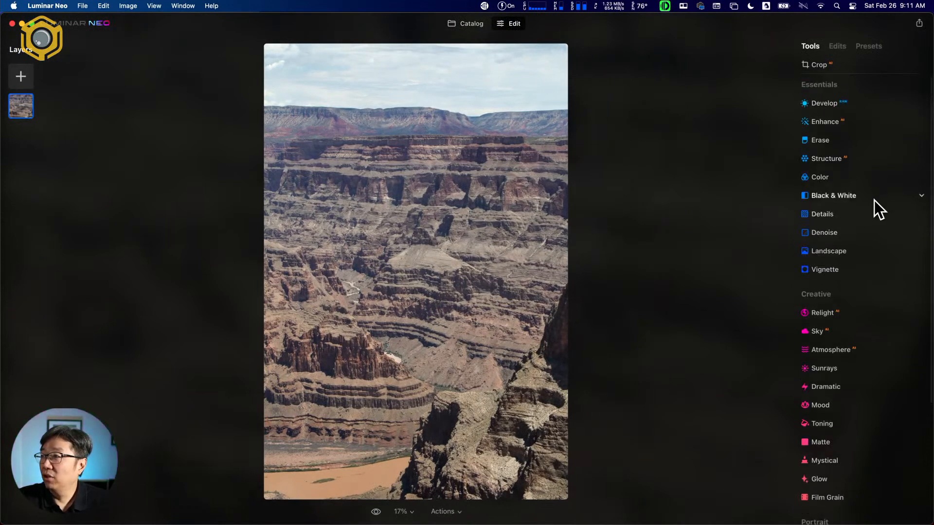
Enhance the canyon photo with Accent at 67 and Sky Enhancer at 56.
left_click(865, 126)
left_click_drag(812, 163, 883, 167)
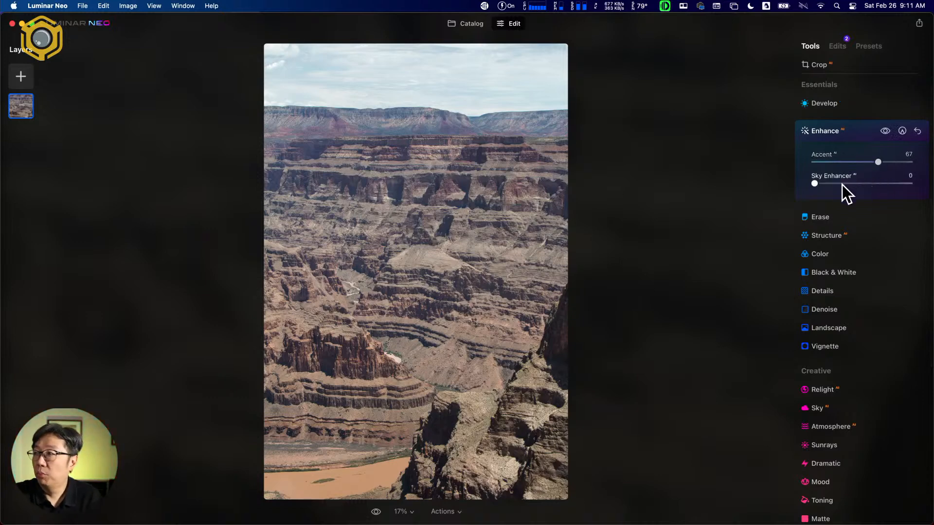
left_click_drag(819, 183, 875, 183)
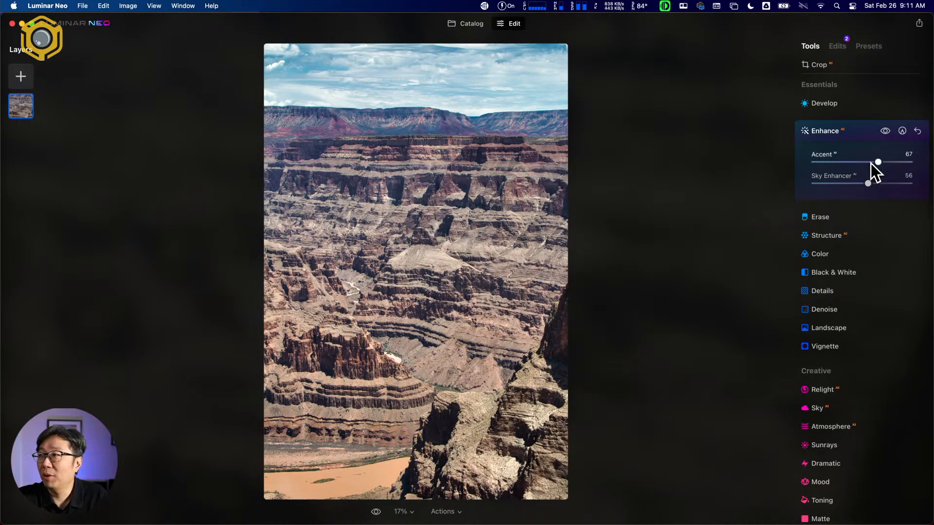
Look at the Structure tool, try a slight Saturation increase in the Color tool, and reset the Color adjustments.
scroll(871, 163, "down", 1)
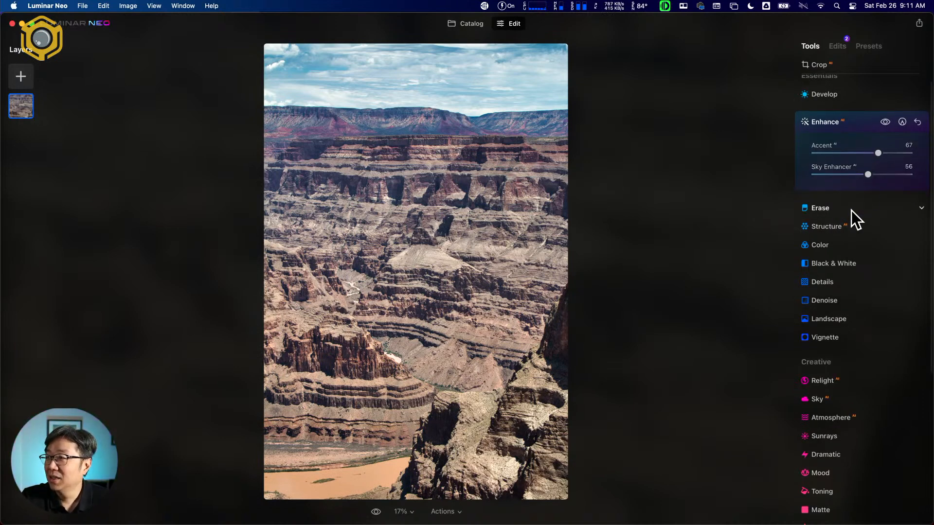
left_click(865, 226)
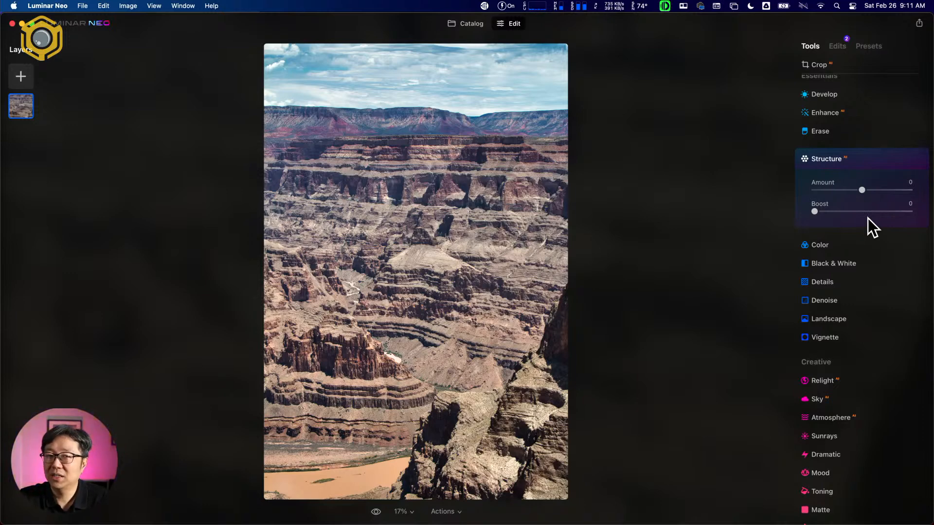
left_click(869, 243)
scroll(880, 212, "down", 3)
mouse_move(862, 145)
left_mouse_down()
mouse_move(801, 149)
mouse_move(868, 144)
left_mouse_up()
left_click(917, 113)
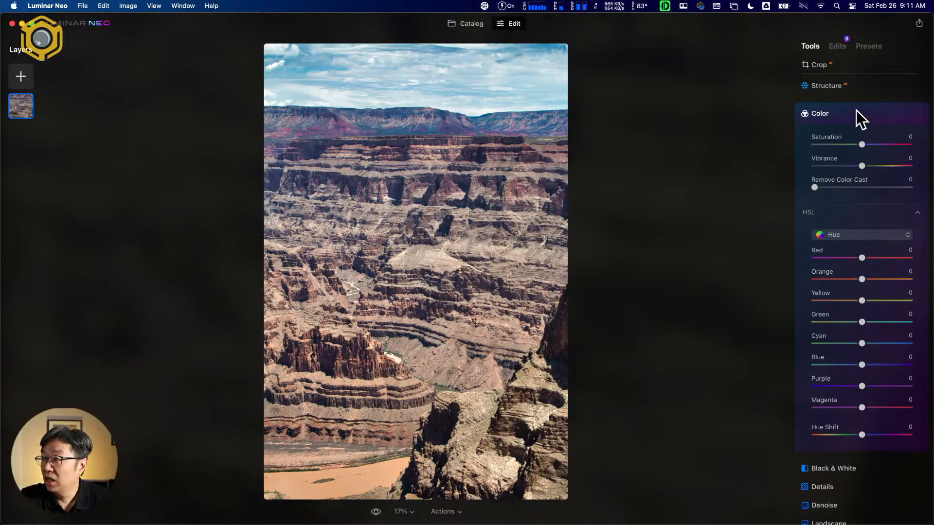
Try converting the canyon photo to black and white with Cyan luminance at -91 and Blue at 17, and reset the conversion.
scroll(888, 360, "down", 3)
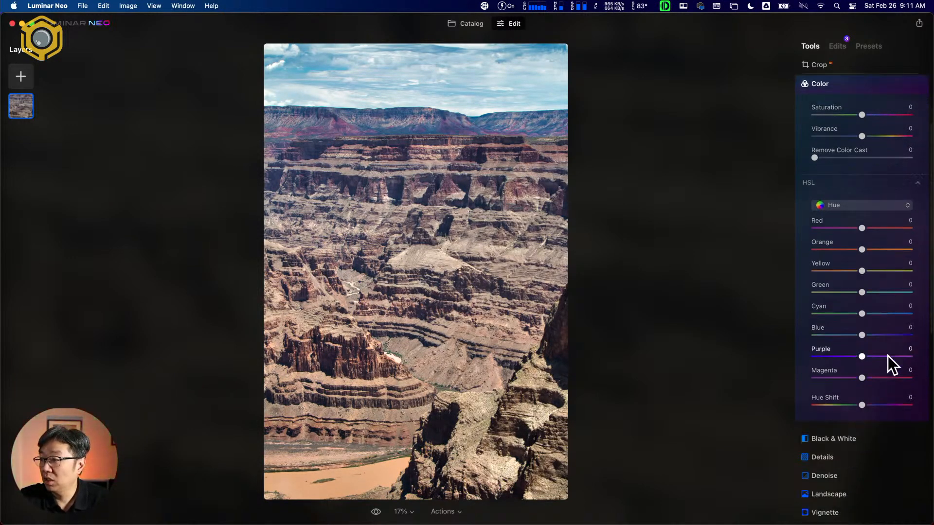
left_click(873, 428)
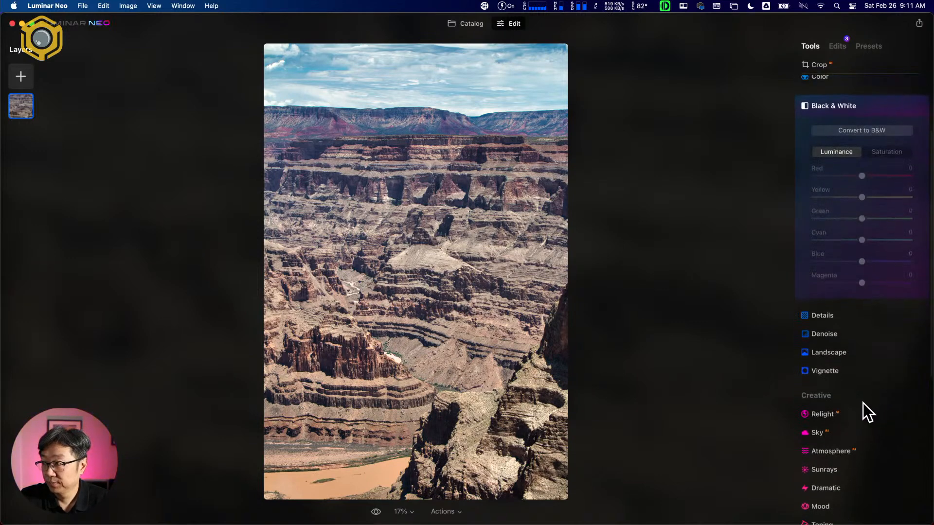
left_click(853, 129)
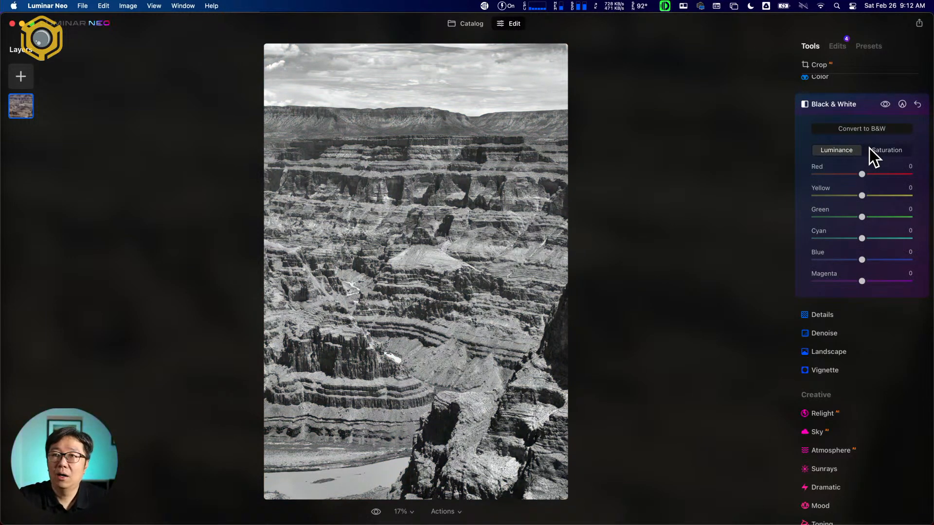
mouse_move(862, 174)
left_mouse_down()
mouse_move(906, 174)
mouse_move(810, 176)
mouse_move(916, 174)
mouse_move(862, 177)
left_mouse_up()
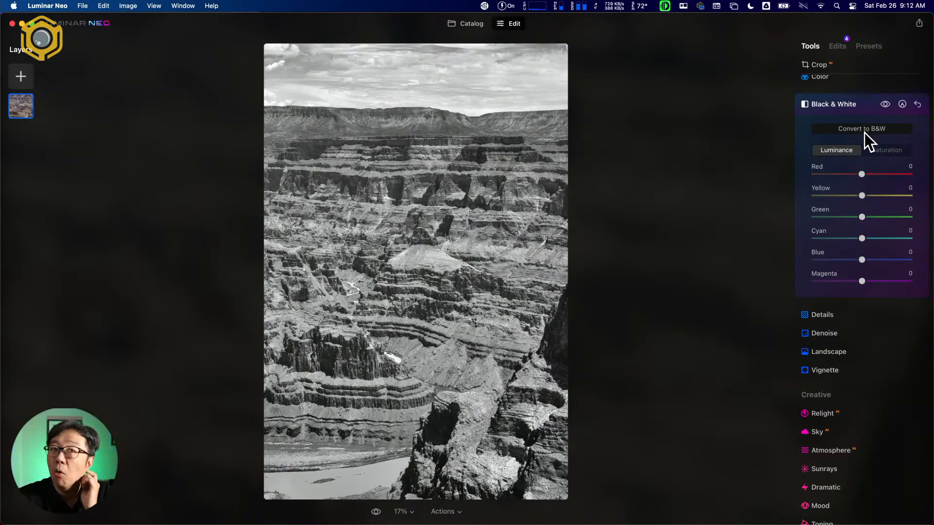
left_click_drag(861, 237, 816, 243)
mouse_move(863, 260)
left_mouse_down()
mouse_move(894, 259)
mouse_move(824, 260)
mouse_move(923, 274)
mouse_move(871, 270)
left_mouse_up()
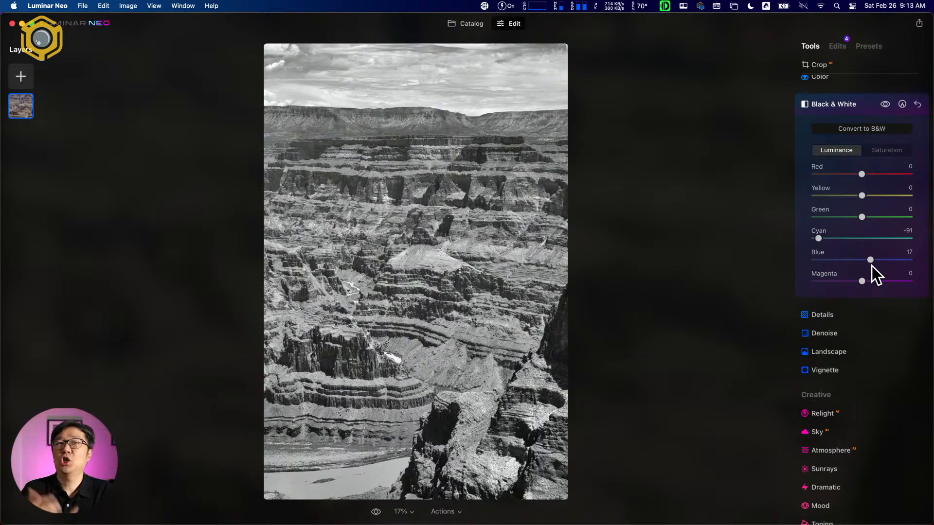
left_click(918, 104)
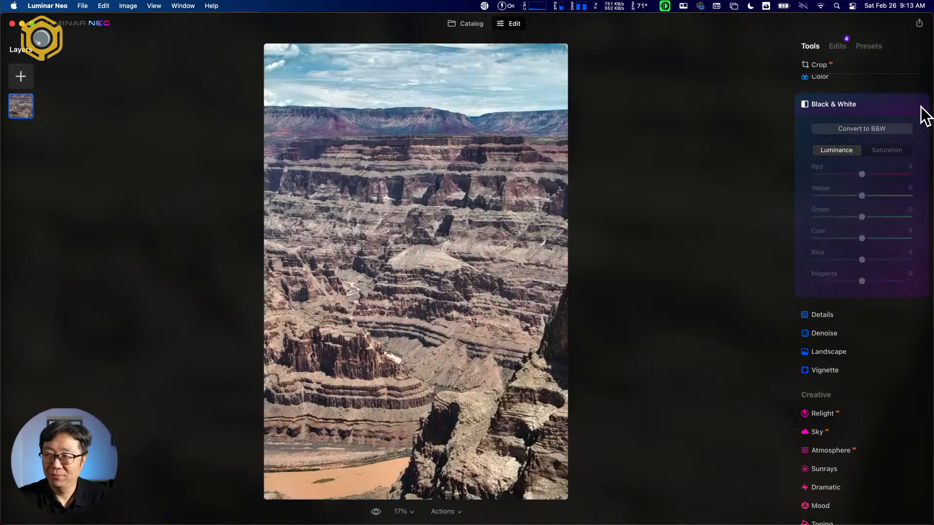
Review the Details tool's adjustments and expand its Details Masking options.
left_click(869, 315)
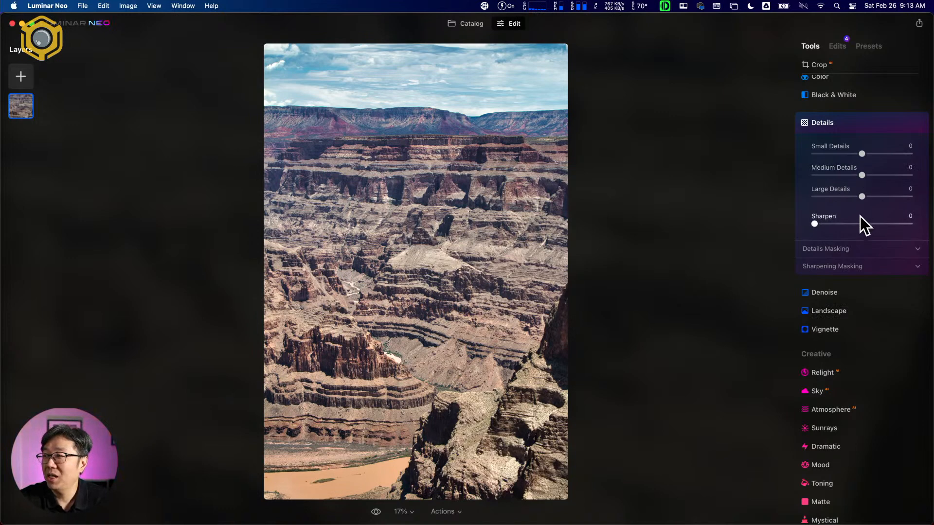
left_click(848, 248)
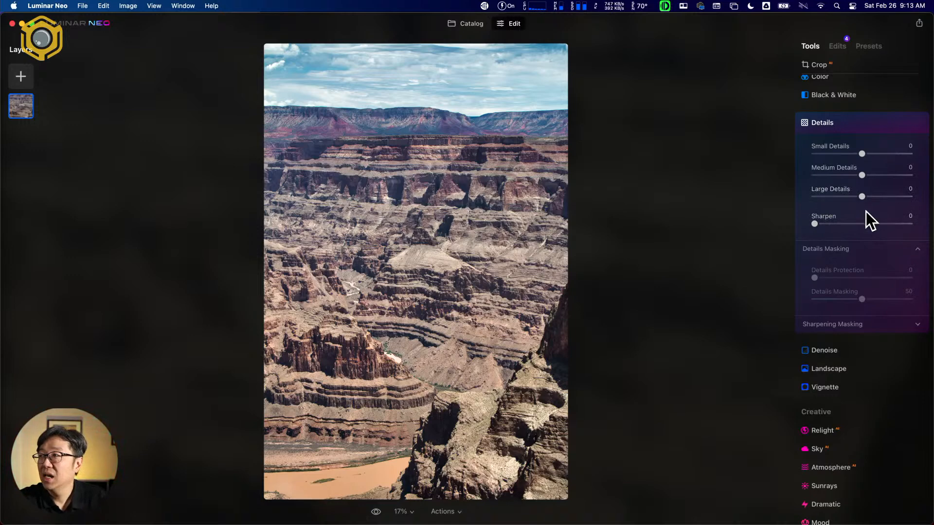
Reopen the Enhance adjustment from the canyon photo's applied edits and open its Paint Mask settings.
left_click(838, 47)
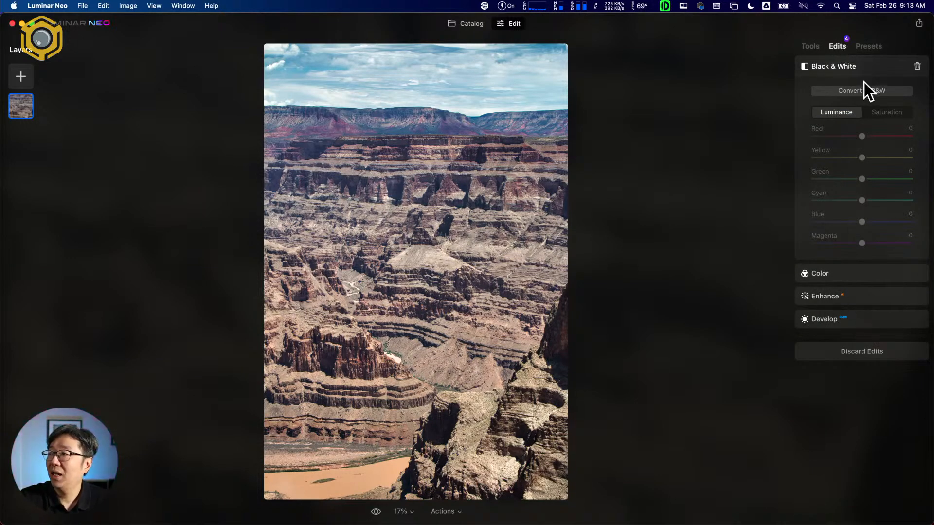
left_click(840, 297)
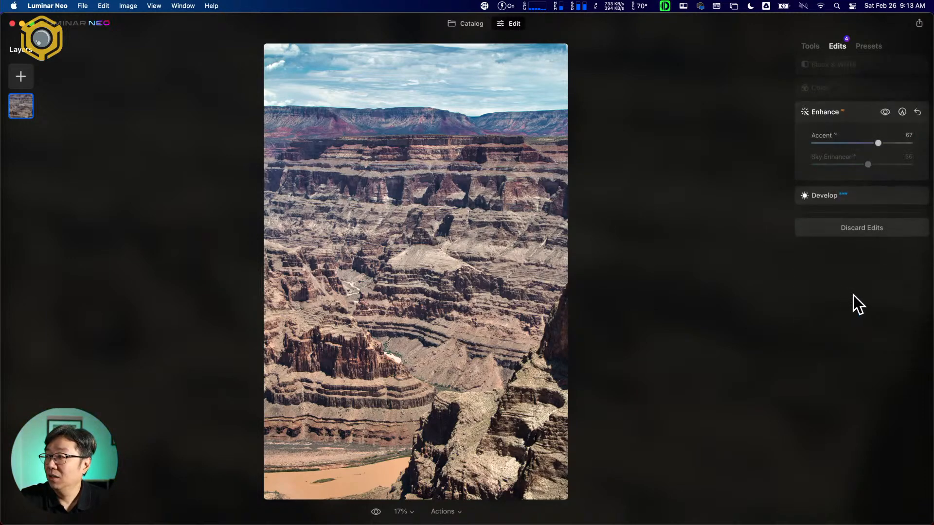
left_click(901, 112)
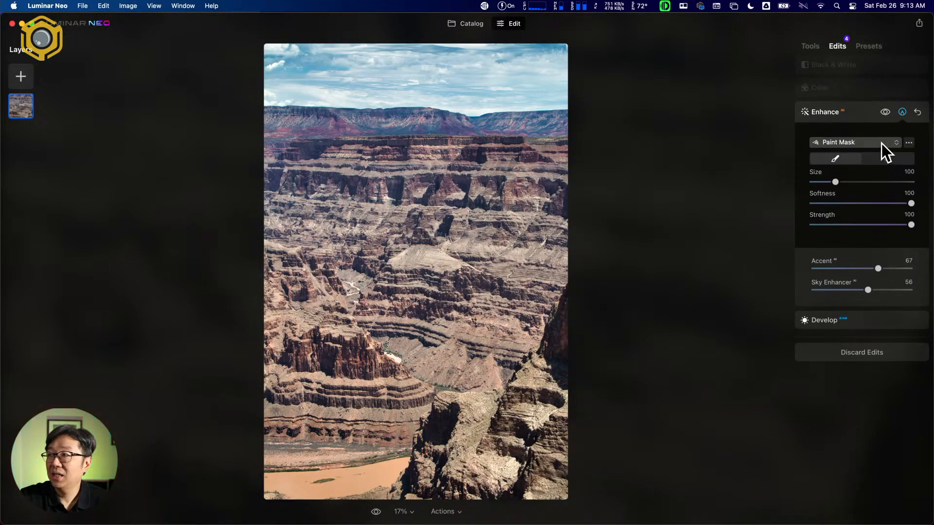
Show the Enhance mask and erase it over the lower-left rock formation with the eraser's Softness set to 0.
left_click(874, 160)
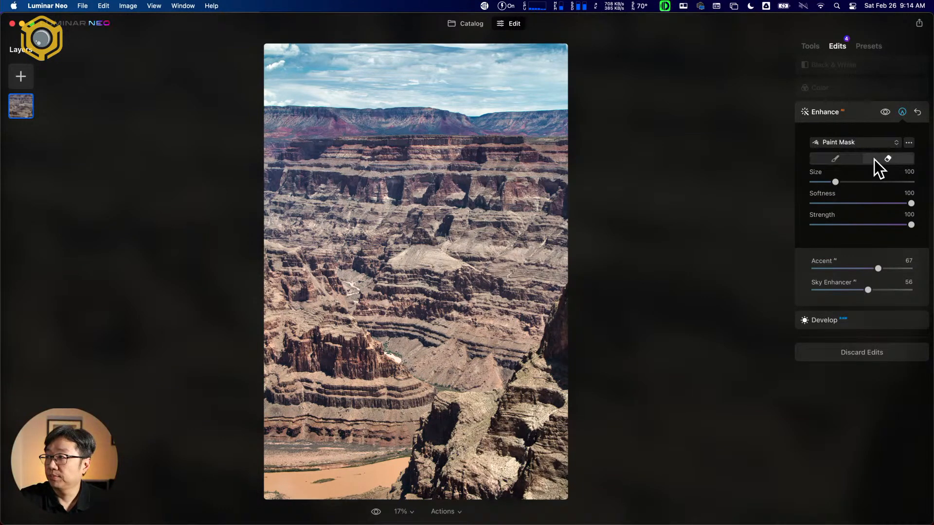
left_click(909, 142)
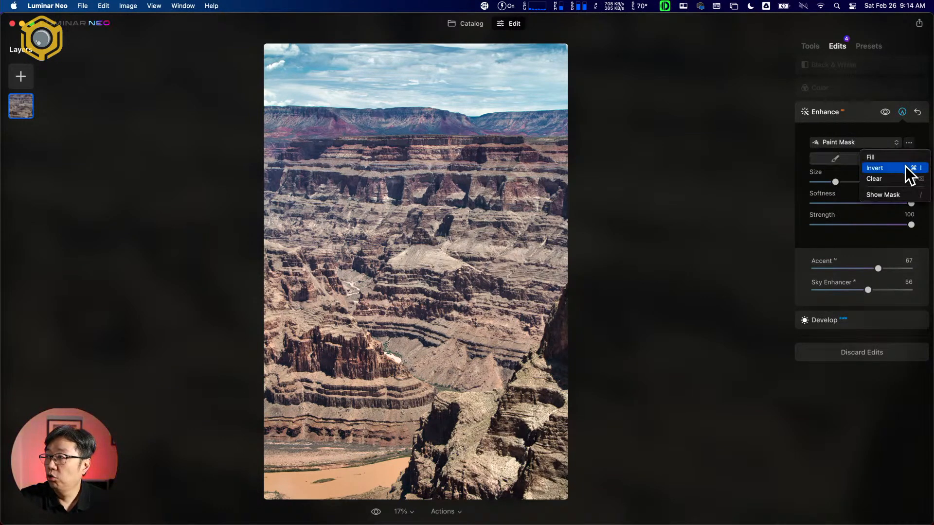
left_click(898, 194)
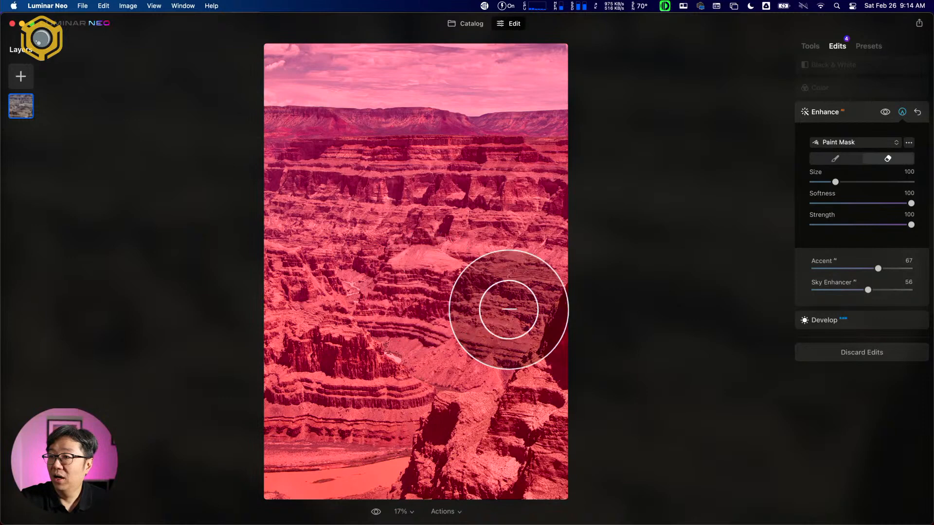
left_click_drag(910, 204, 808, 205)
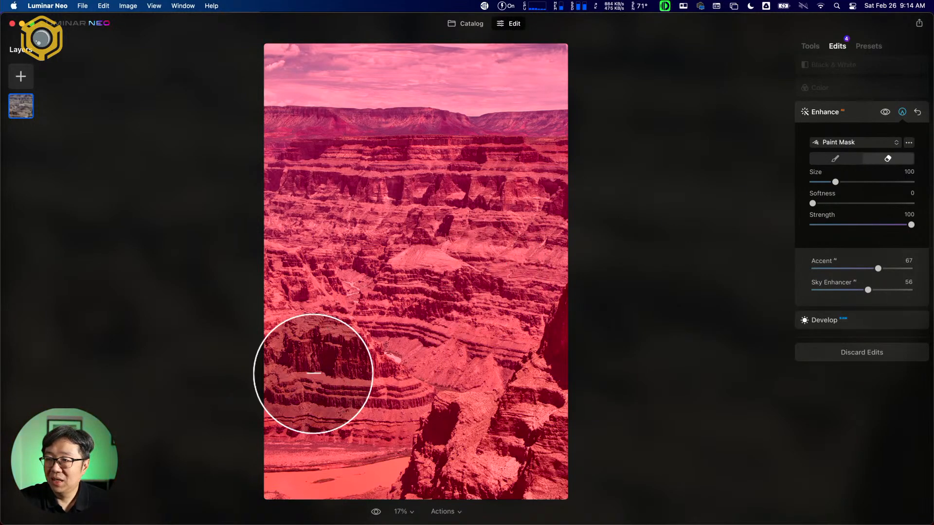
mouse_move(299, 350)
left_mouse_down()
mouse_move(281, 385)
mouse_move(347, 406)
mouse_move(380, 378)
mouse_move(315, 345)
mouse_move(321, 330)
mouse_move(414, 351)
mouse_move(421, 408)
mouse_move(411, 428)
mouse_move(279, 440)
mouse_move(335, 367)
mouse_move(298, 430)
left_mouse_up()
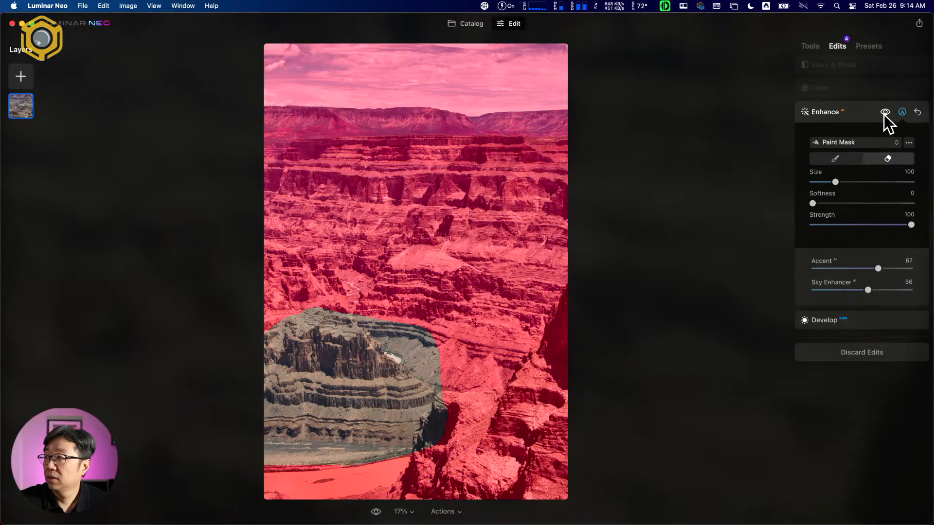
Raise the existing Enhance adjustment's Accent to 100 and add a second Enhance adjustment with Accent at 100.
left_click(902, 114)
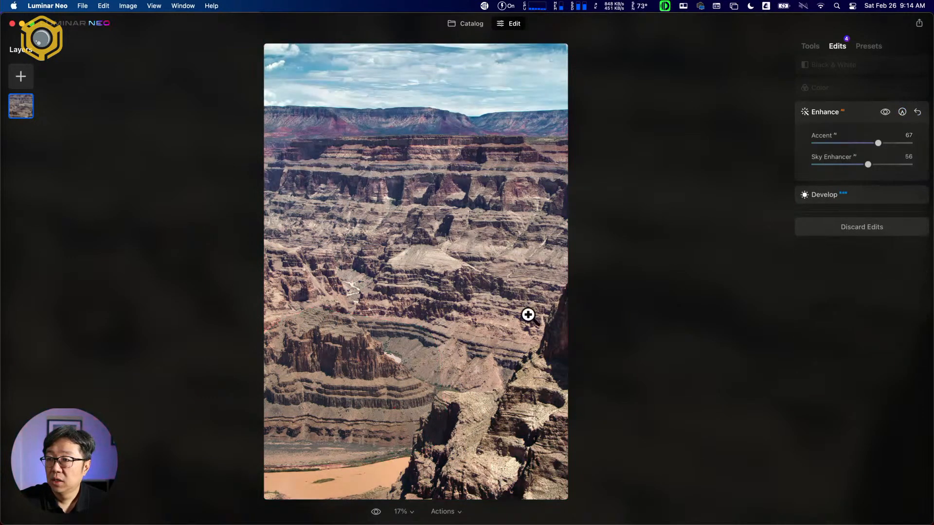
left_click_drag(876, 142, 924, 158)
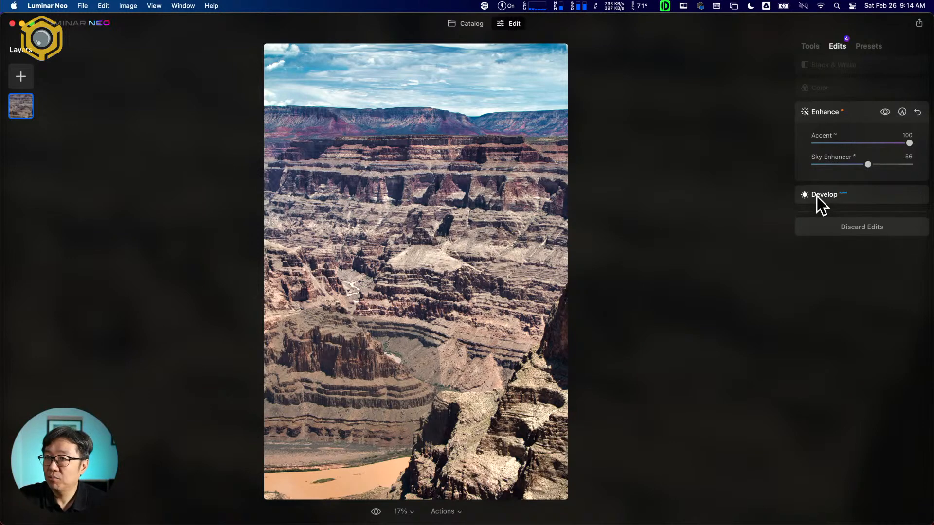
left_click(810, 48)
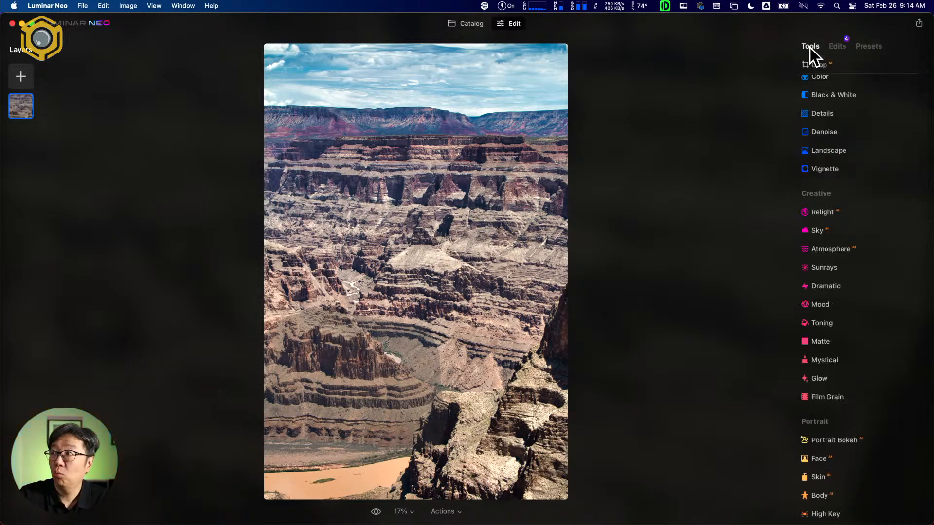
scroll(857, 260, "up", 5)
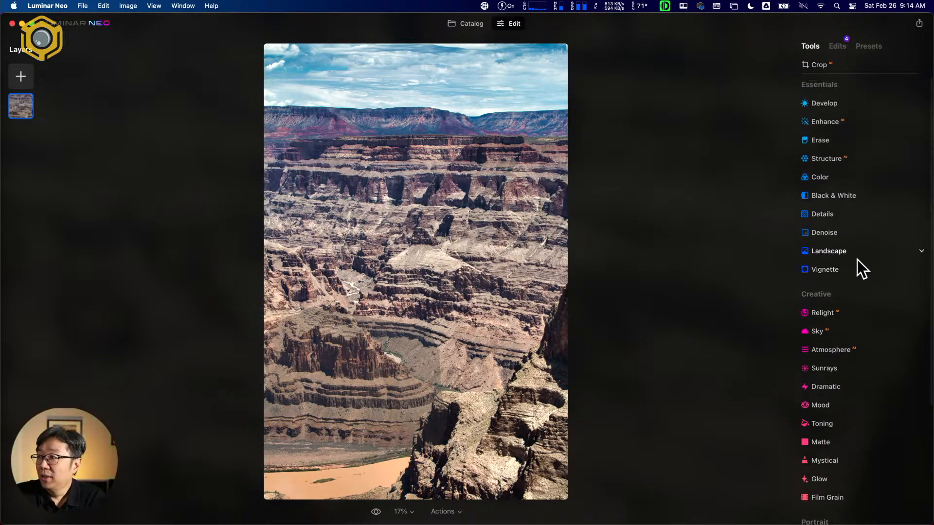
left_click(832, 125)
left_click_drag(816, 161, 931, 169)
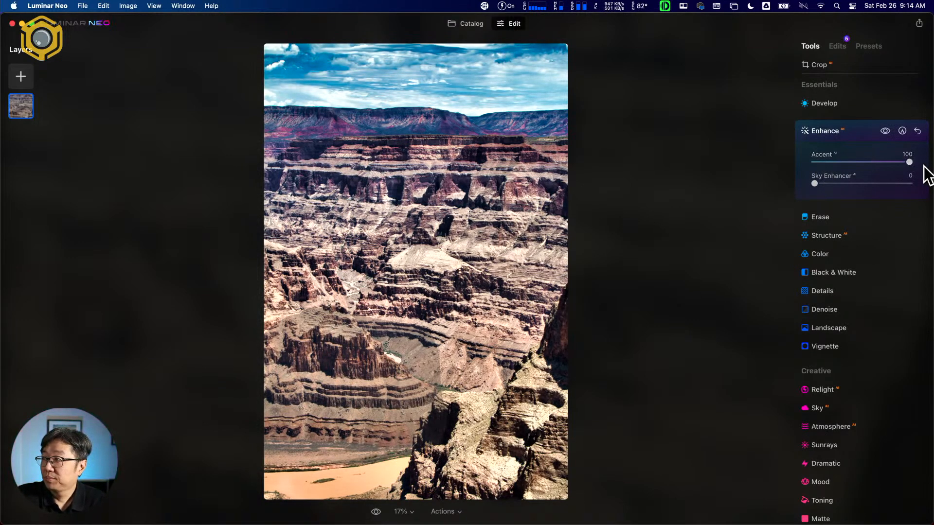
Erase the second Enhance adjustment's mask over the upper-right sky with eraser Softness 0, and compare the photo with the adjustment off and on.
left_click(840, 48)
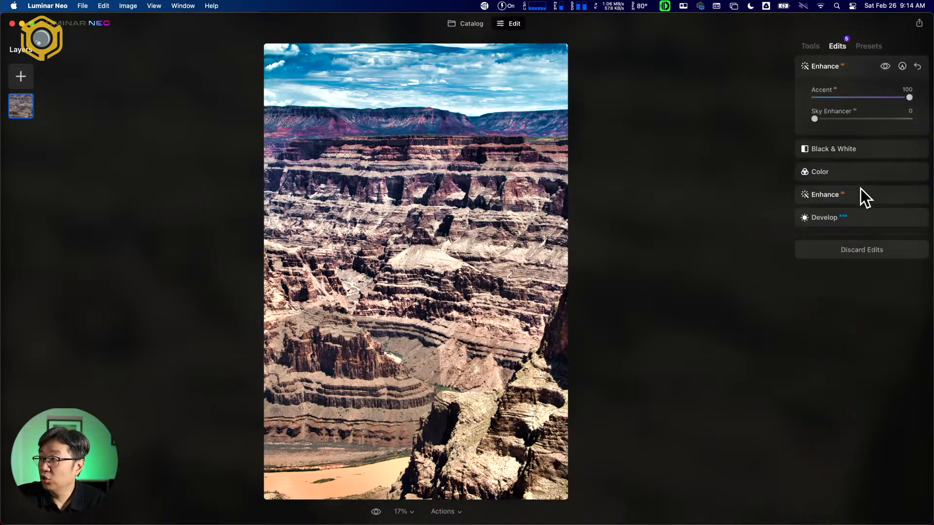
left_click(903, 66)
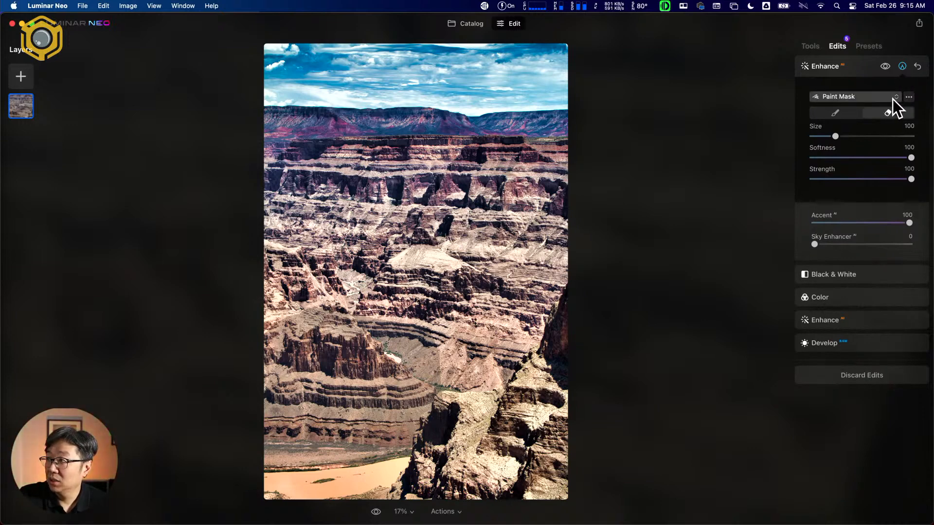
left_click(908, 97)
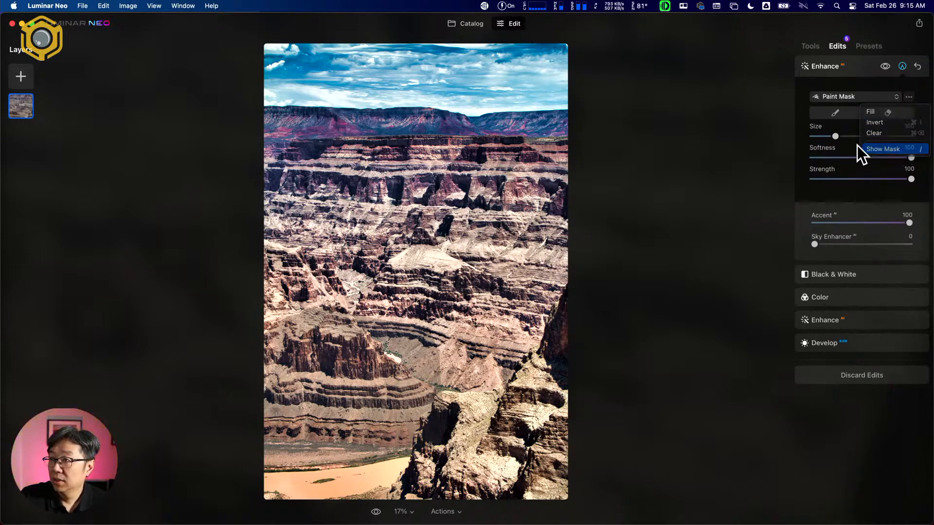
left_click(883, 149)
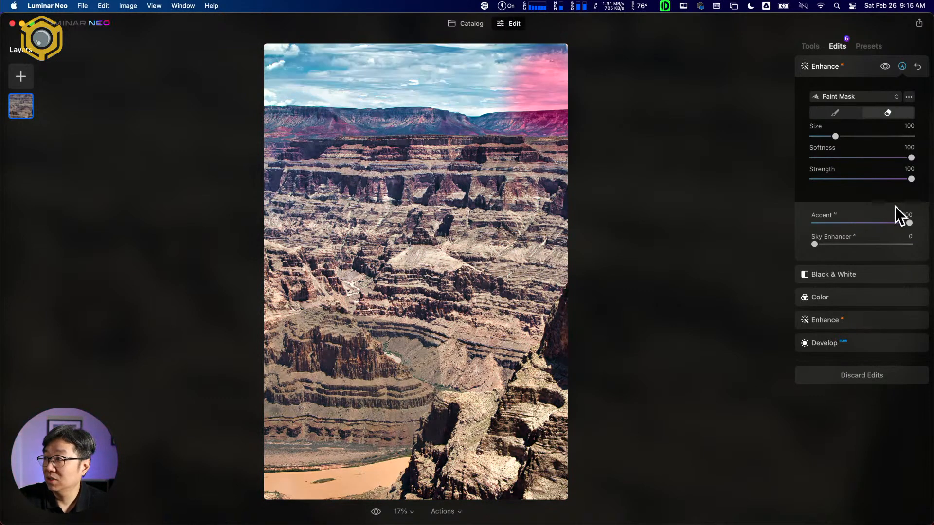
left_click_drag(911, 158, 774, 157)
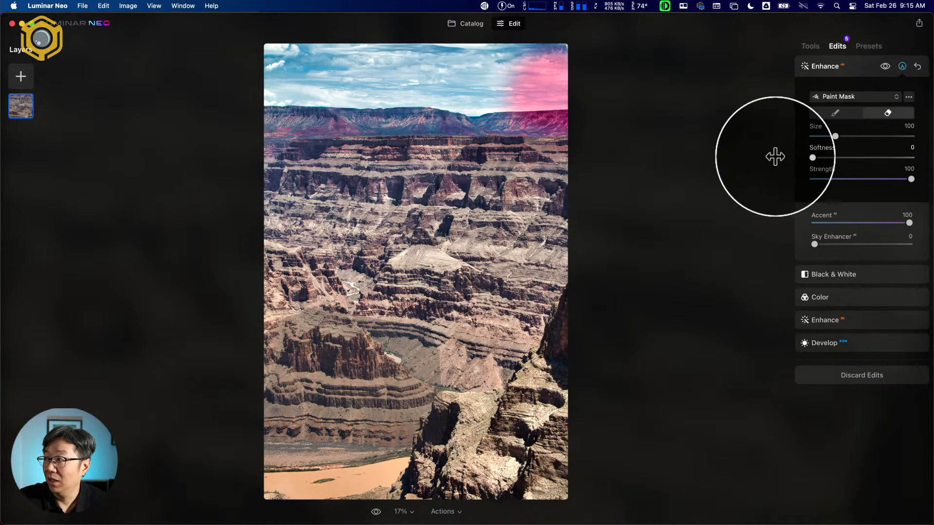
mouse_move(491, 83)
left_mouse_down()
mouse_move(570, 85)
mouse_move(505, 58)
mouse_move(477, 89)
mouse_move(449, 91)
mouse_move(474, 95)
mouse_move(554, 76)
mouse_move(503, 46)
mouse_move(458, 63)
left_mouse_up()
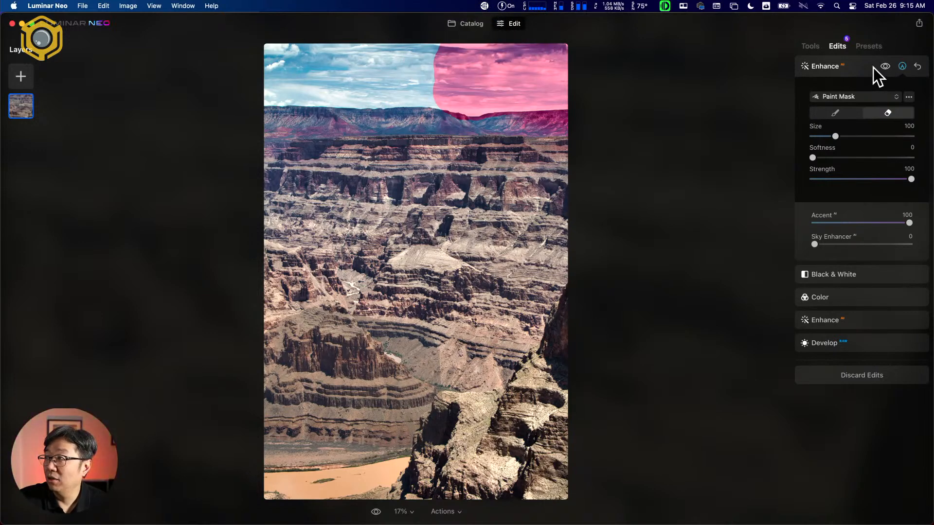
left_click(902, 66)
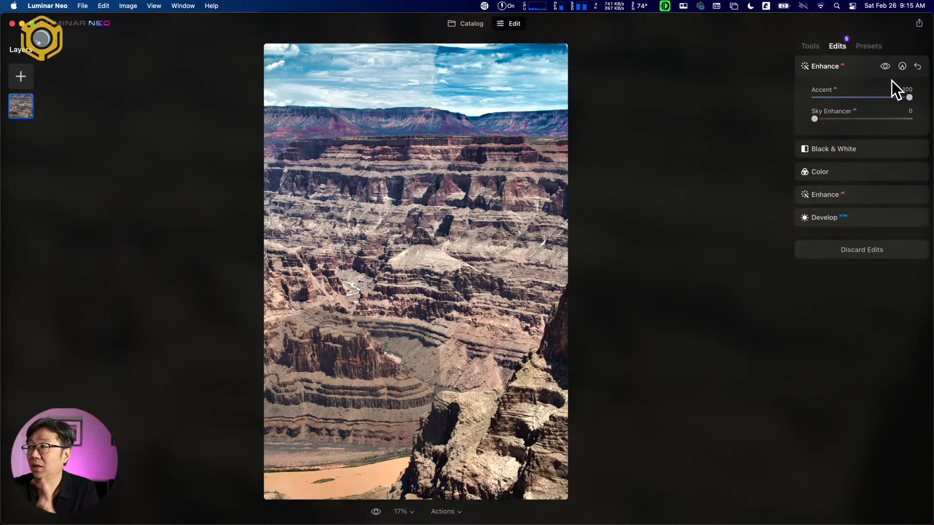
left_click(887, 68)
left_click(887, 68)
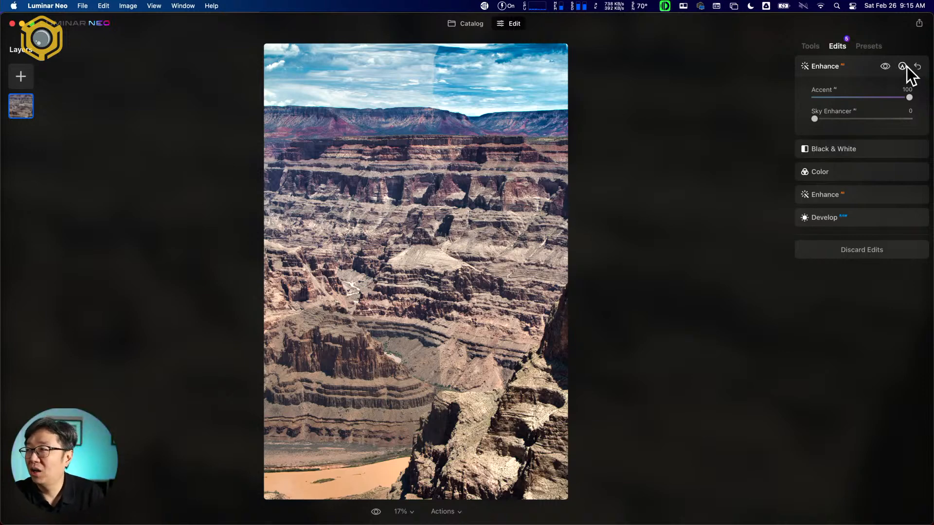
Revert the canyon photo to its original.
left_click(810, 46)
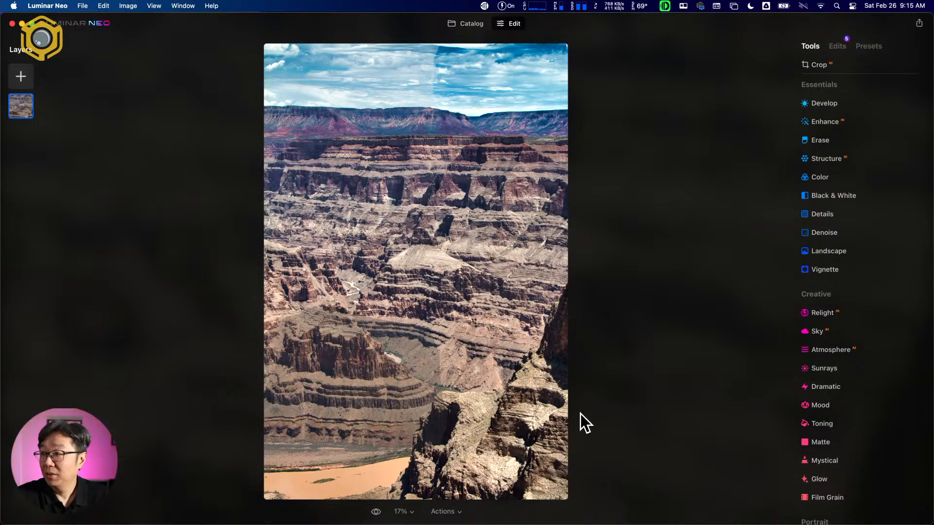
left_click(460, 512)
left_click(466, 514)
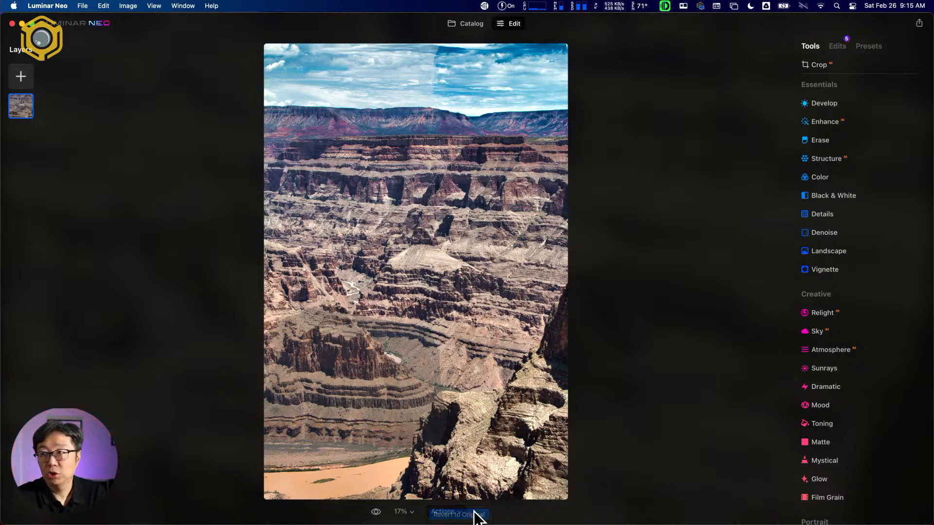
Return to the Scene folder in the catalog and open the red-and-white tower street photo for editing.
left_click(462, 24)
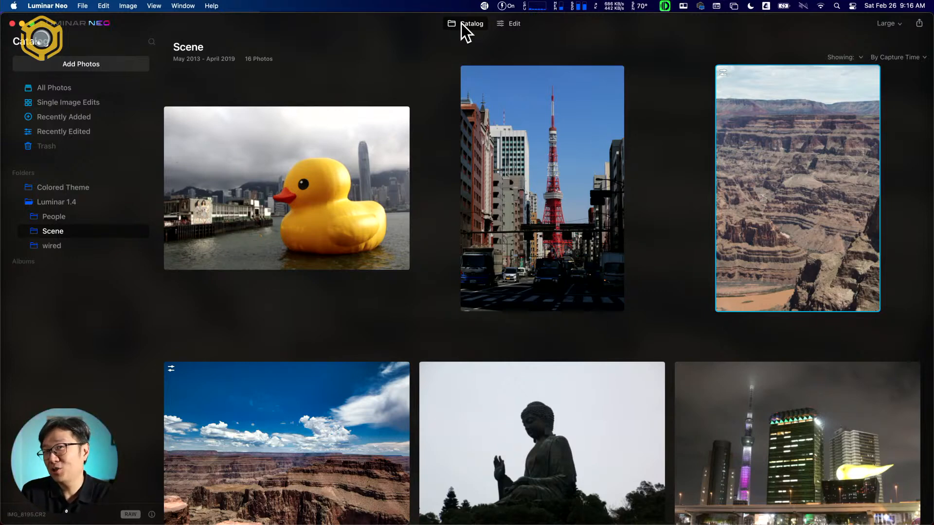
double_click(524, 171)
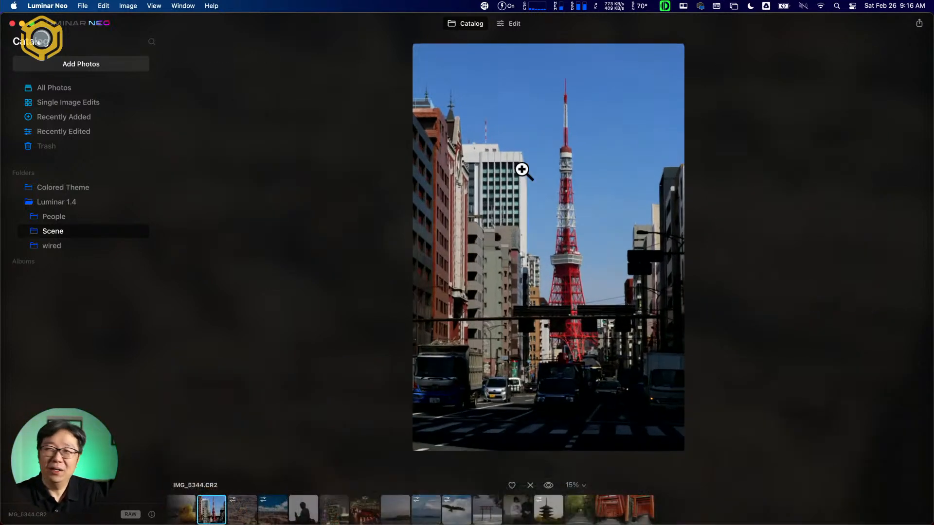
left_click(514, 23)
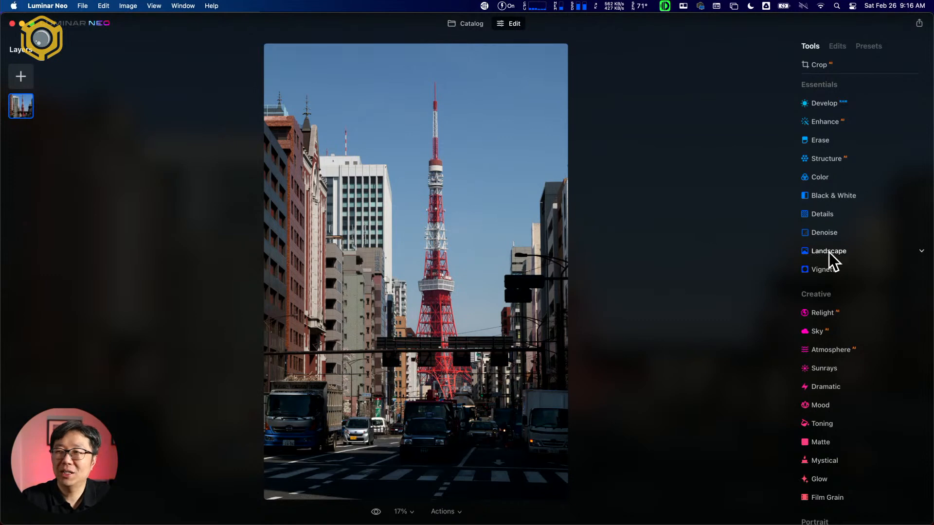
Relight the tower street photo with Brightness Near at 100 and Depth at 100.
scroll(853, 272, "down", 2)
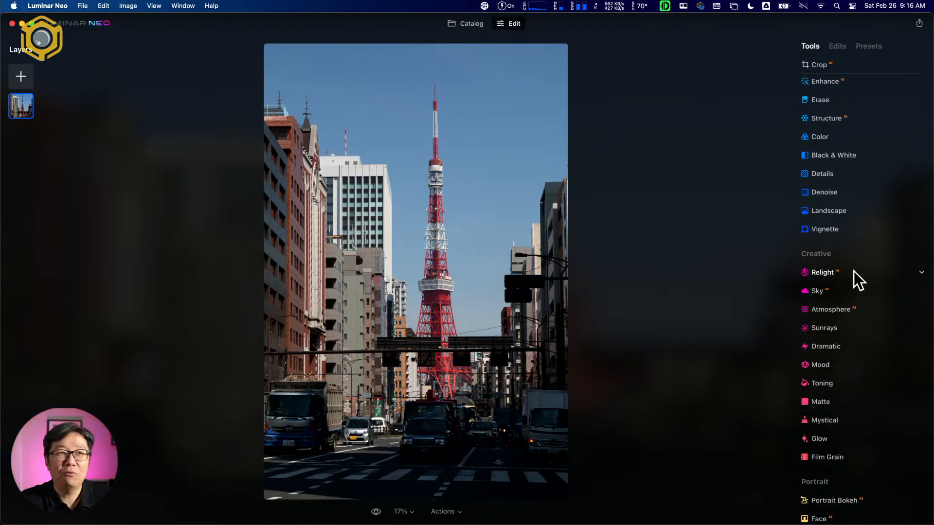
scroll(854, 271, "down", 2)
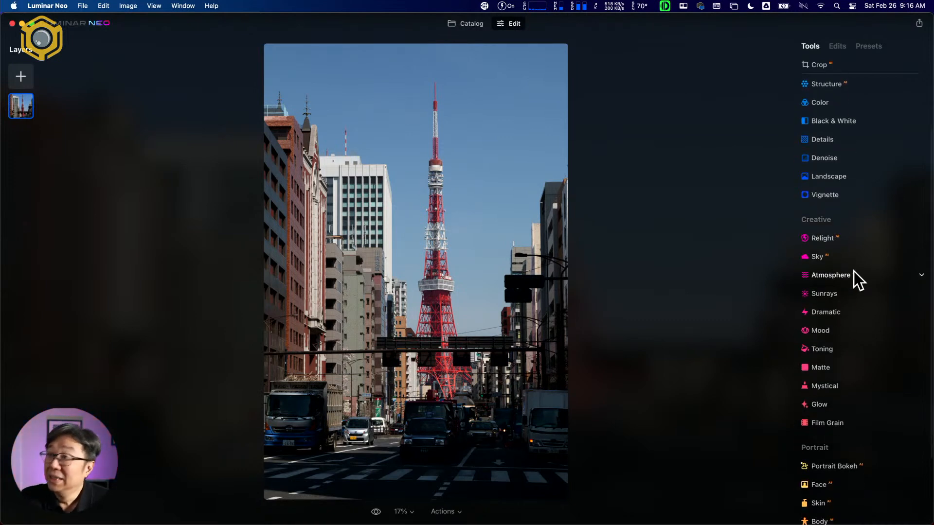
scroll(854, 271, "down", 2)
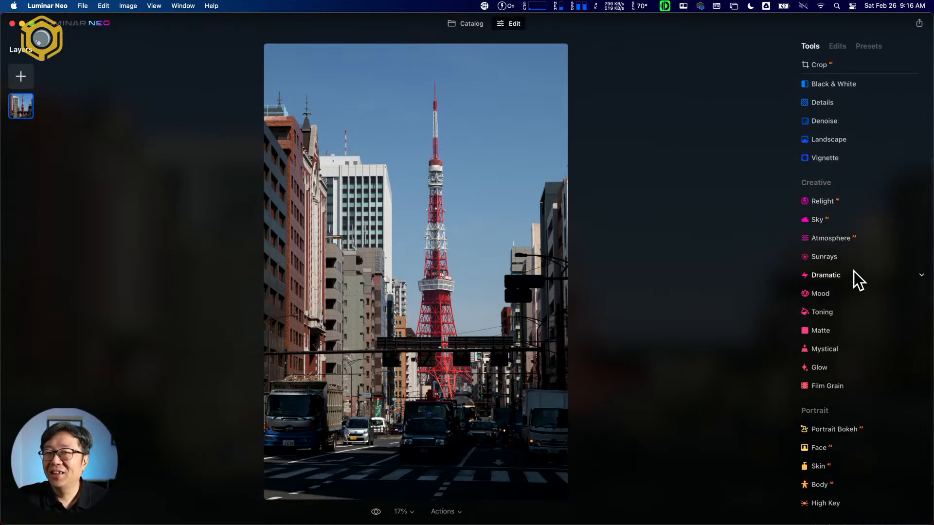
scroll(853, 271, "down", 1)
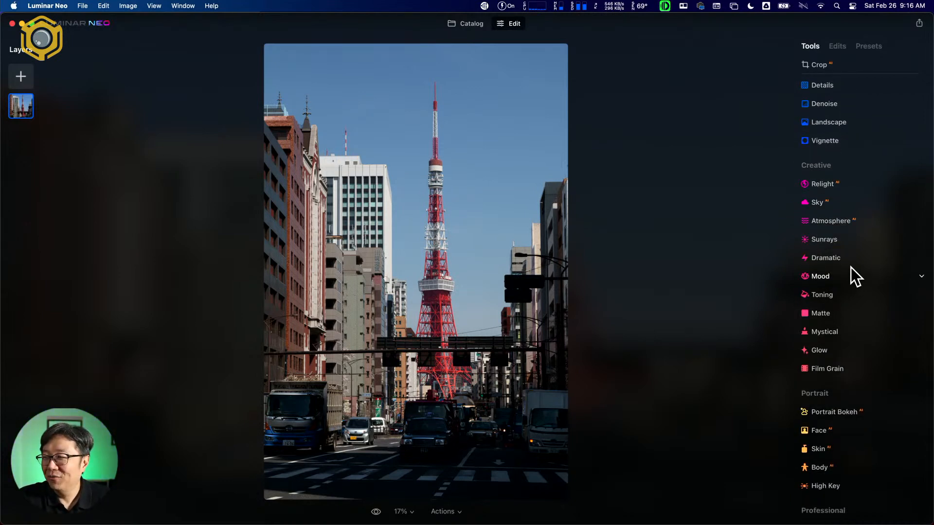
scroll(852, 272, "down", 1)
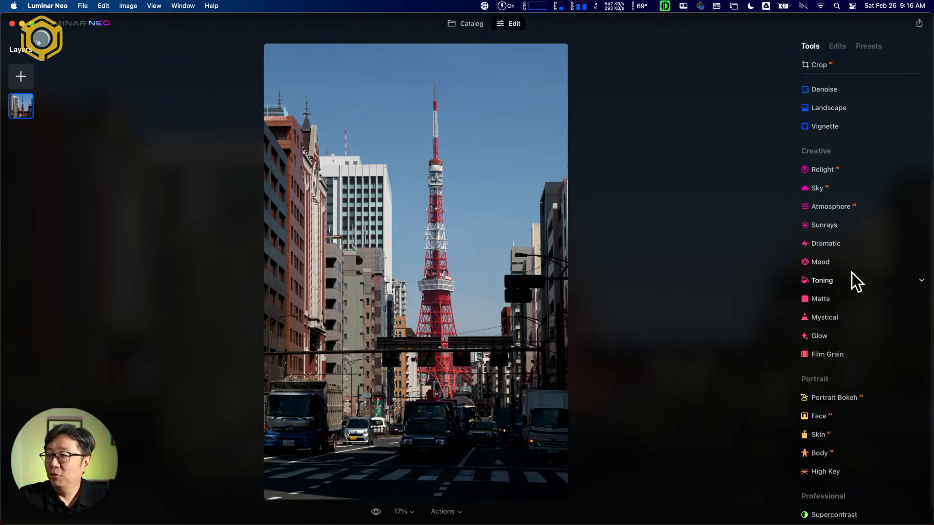
scroll(851, 273, "up", 2)
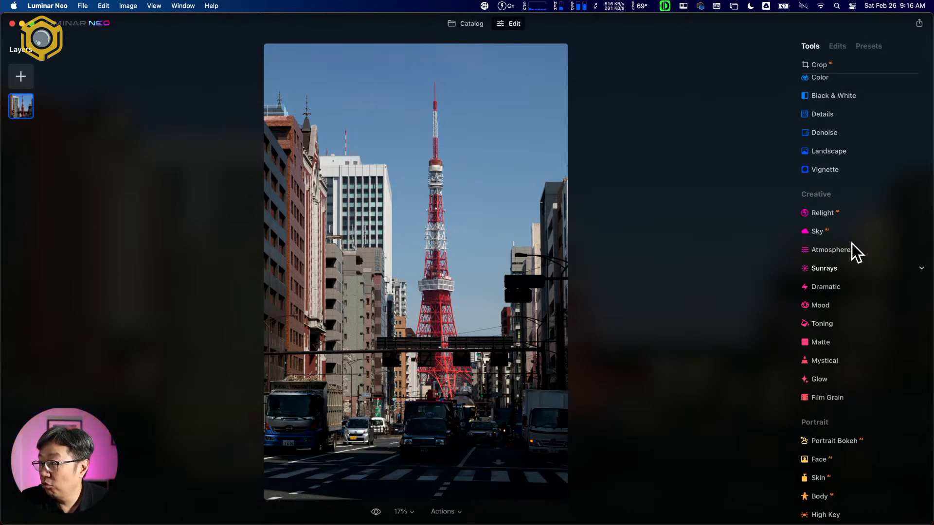
left_click(851, 214)
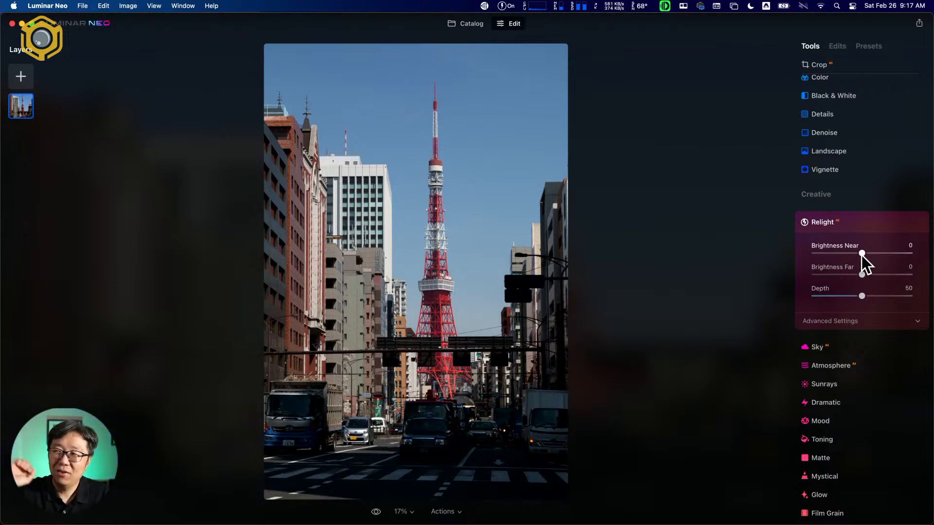
left_click_drag(862, 254, 891, 254)
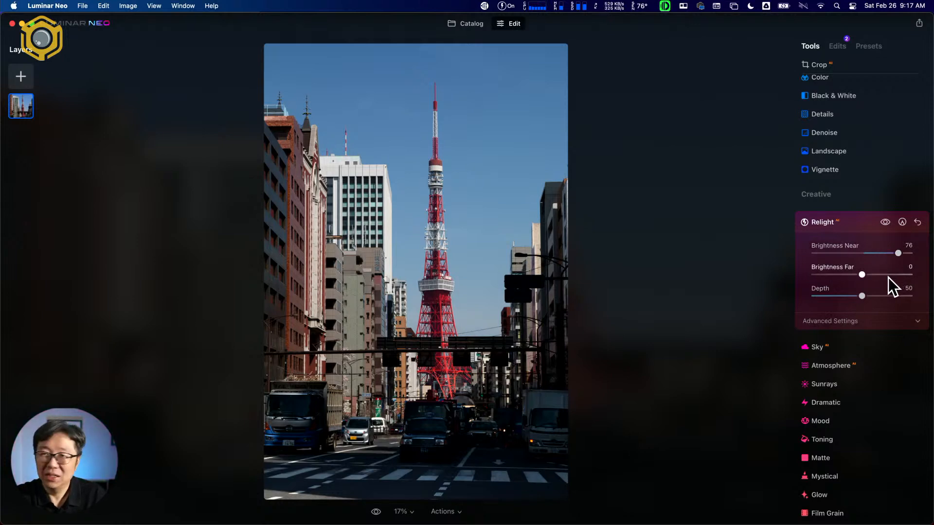
mouse_move(899, 253)
left_mouse_down()
mouse_move(910, 253)
mouse_move(872, 254)
mouse_move(911, 254)
left_mouse_up()
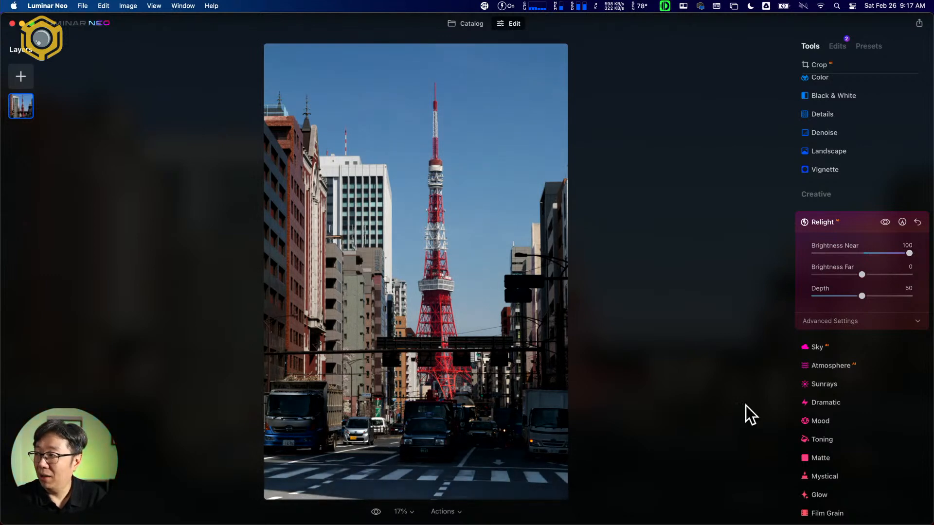
left_click_drag(868, 296, 911, 294)
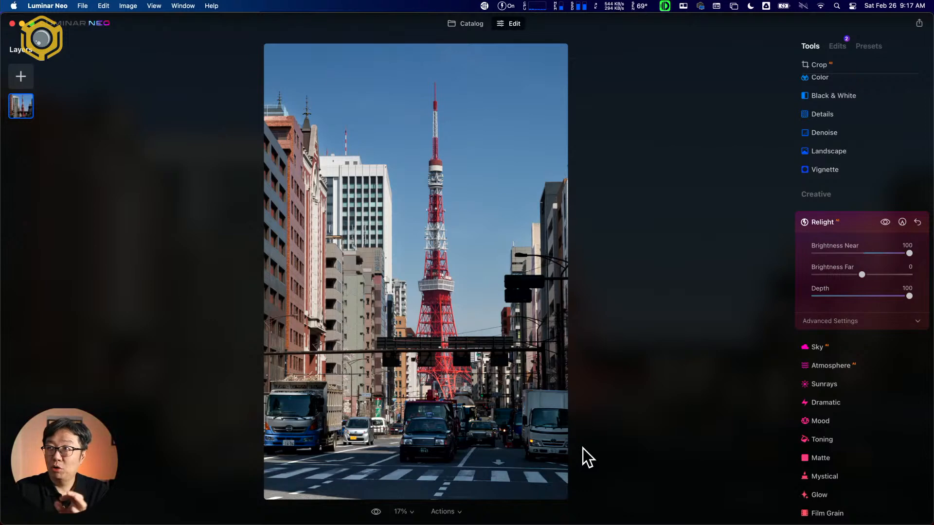
Open the night photo of the blue-haired man in the white coat from the People folder for editing.
left_click(452, 26)
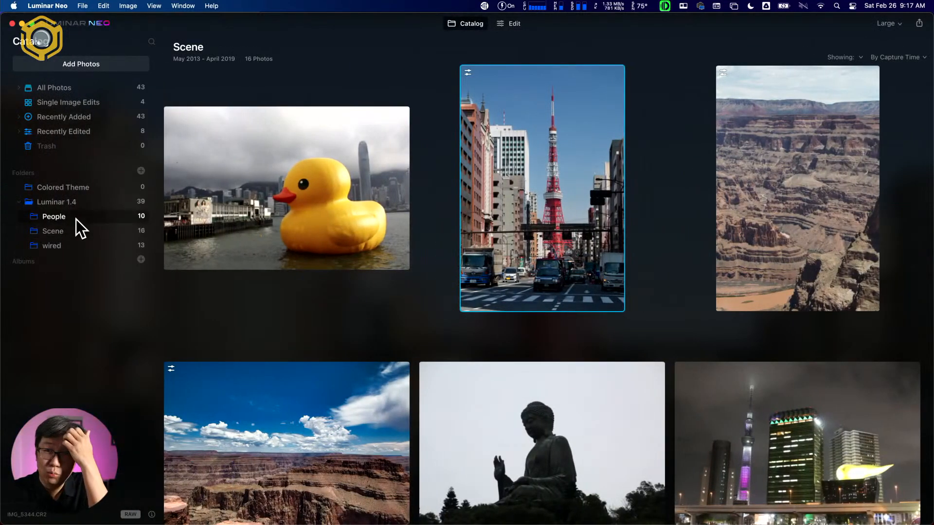
left_click(75, 218)
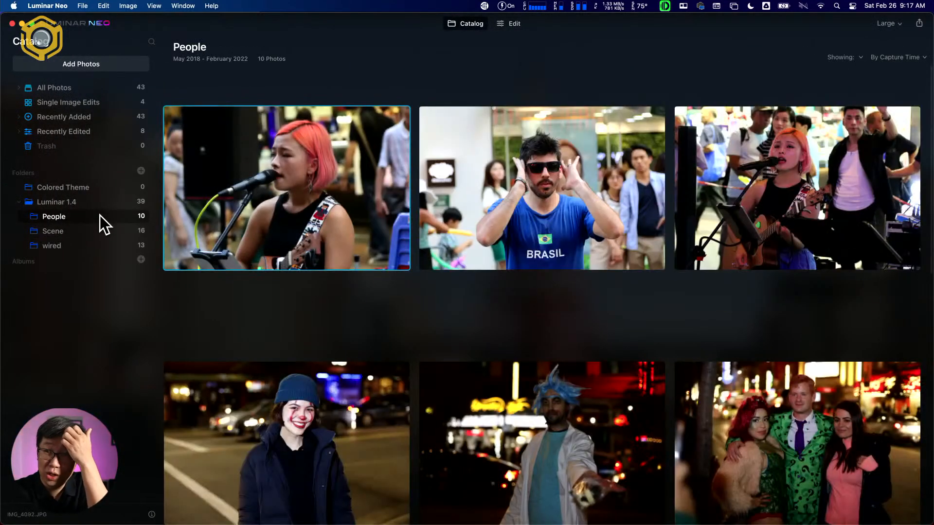
left_click(578, 369)
left_click(515, 25)
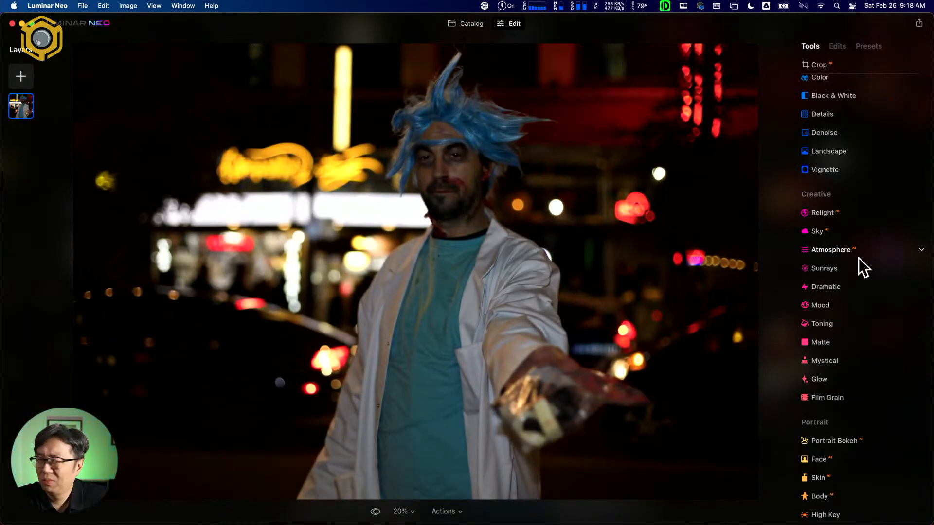
Relight the blue-haired man's portrait by setting Brightness Near to 85.
scroll(859, 258, "down", 2)
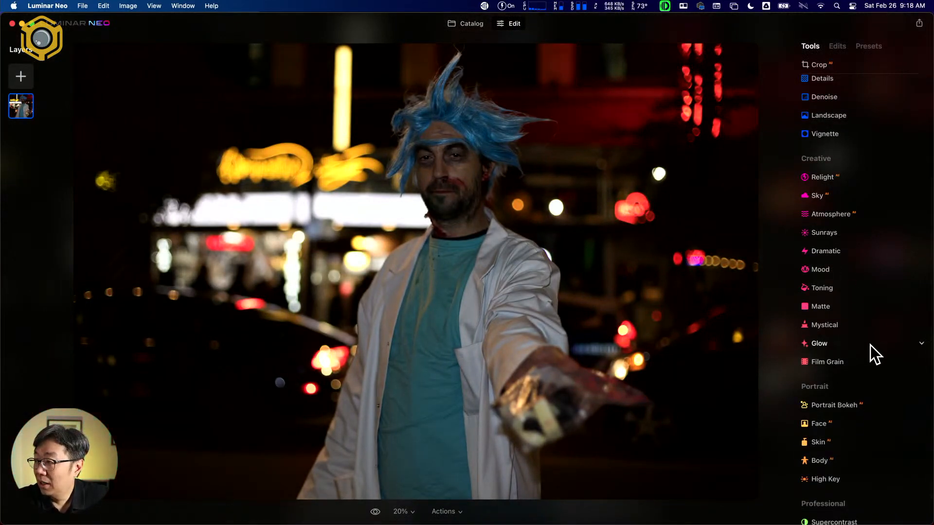
left_click(855, 178)
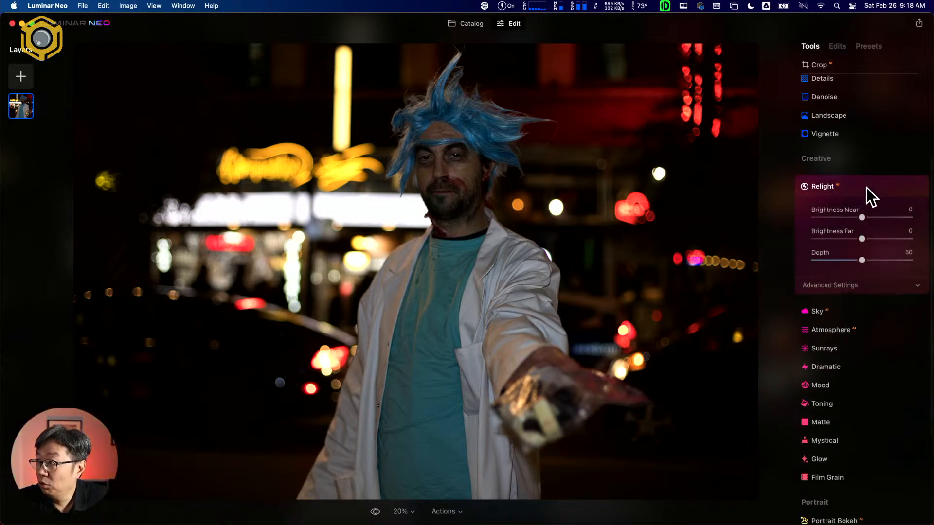
left_click_drag(862, 217, 874, 217)
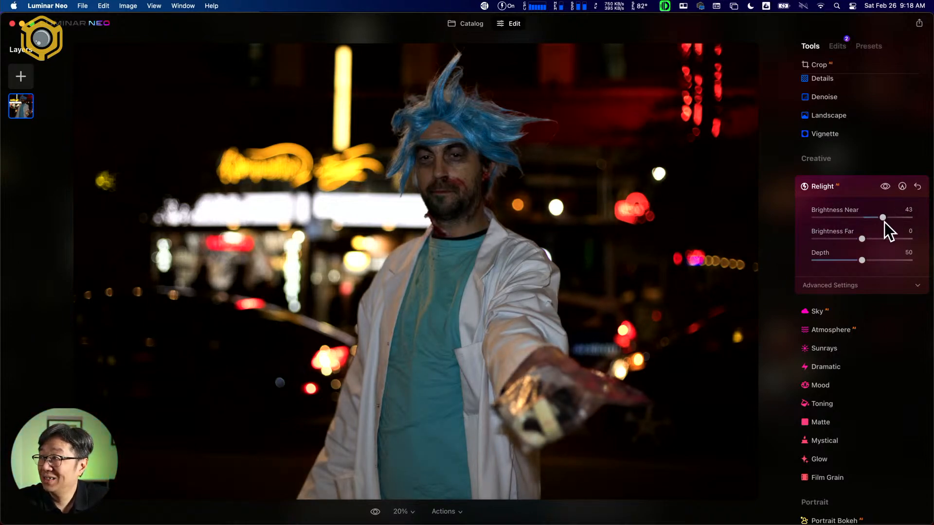
left_click_drag(882, 217, 903, 219)
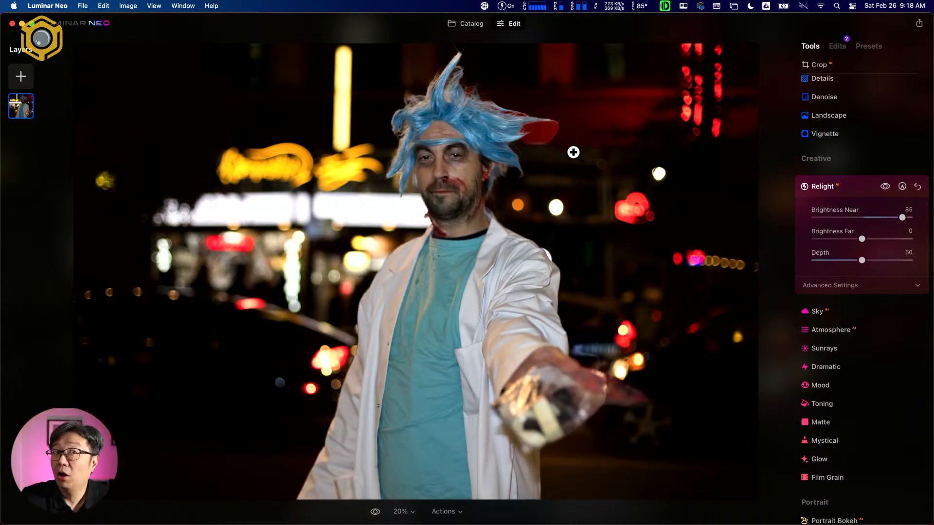
Show the Relight mask and, with eraser softness at 26, erase the effect from the red area beside the man's blue hair.
left_click(903, 186)
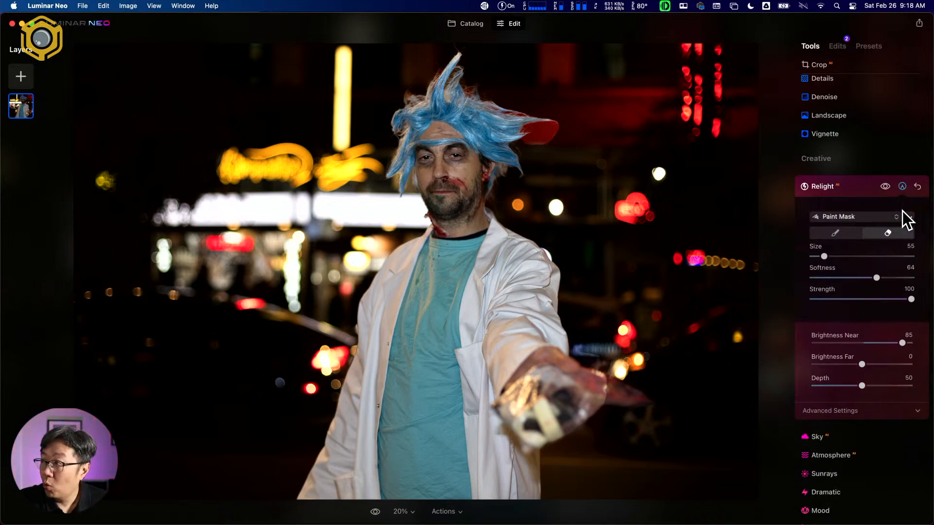
left_click_drag(877, 277, 839, 278)
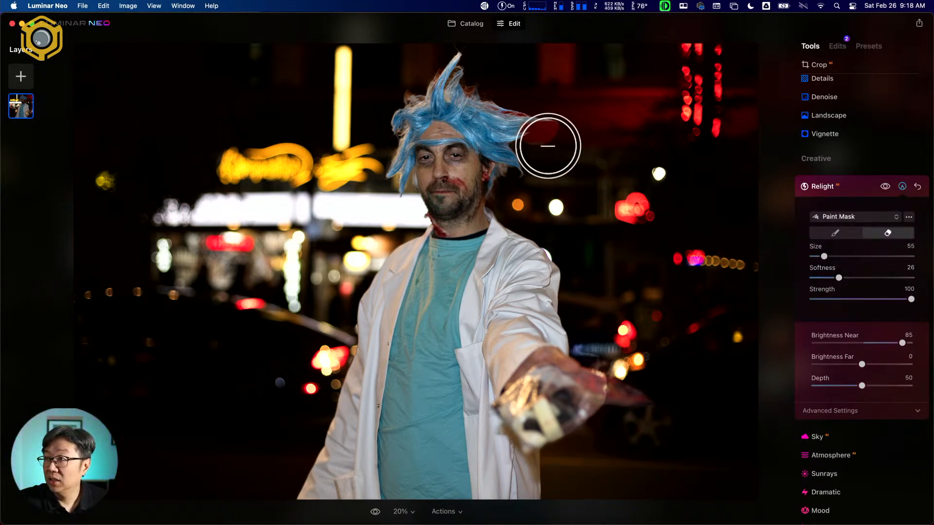
left_click(908, 218)
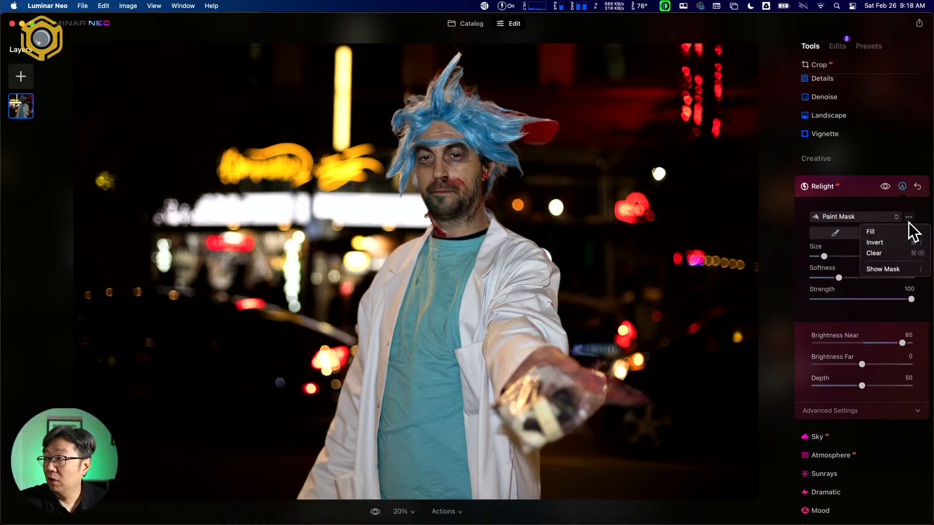
left_click(898, 265)
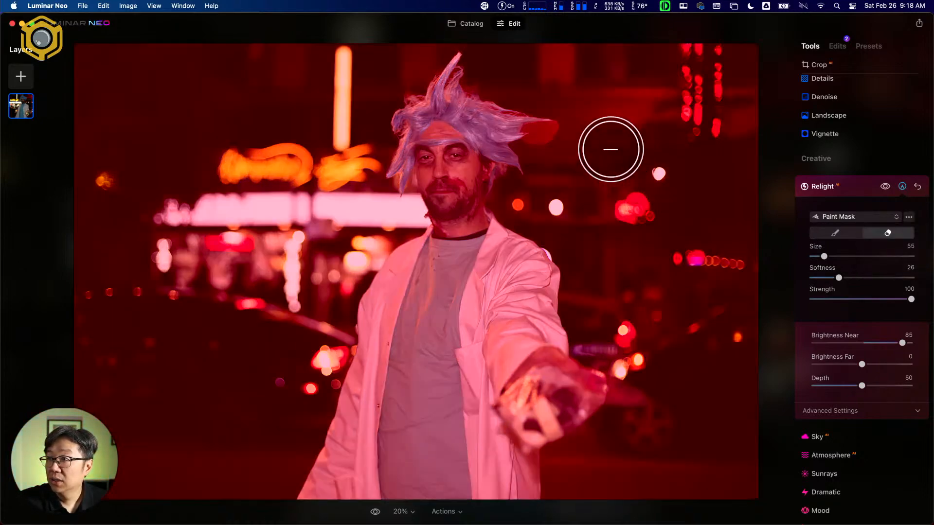
mouse_move(559, 146)
left_mouse_down()
mouse_move(554, 131)
mouse_move(538, 131)
mouse_move(531, 146)
mouse_move(551, 133)
left_mouse_up()
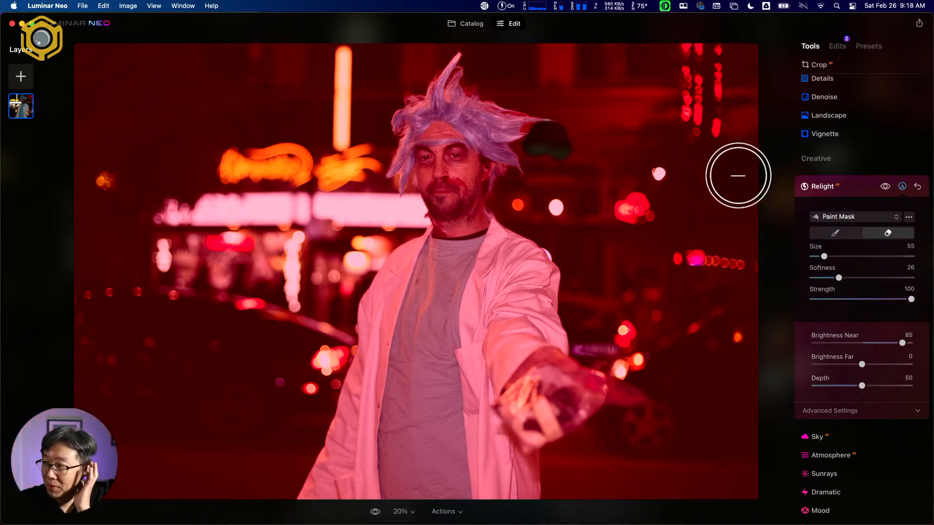
left_click(902, 187)
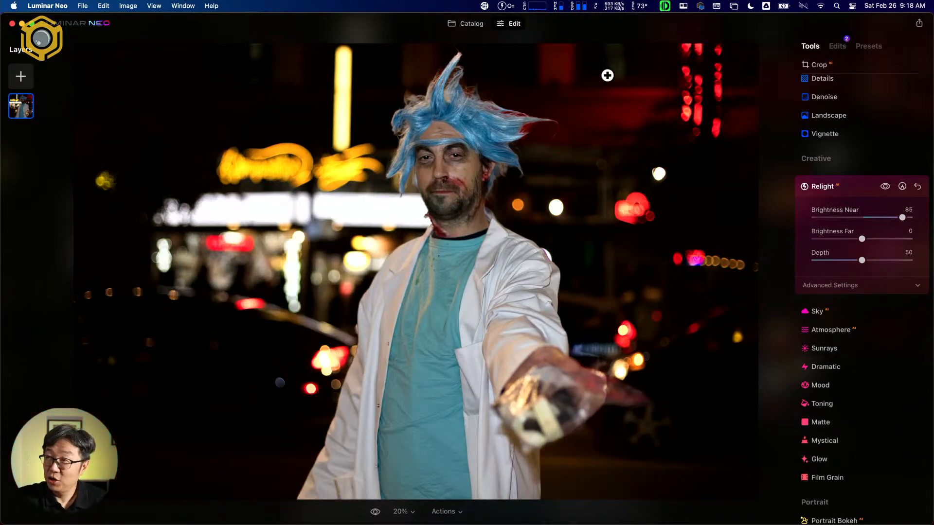
Open the People folder's night photo of the costumed trio with the man in the green question-mark suit for editing.
left_click(465, 27)
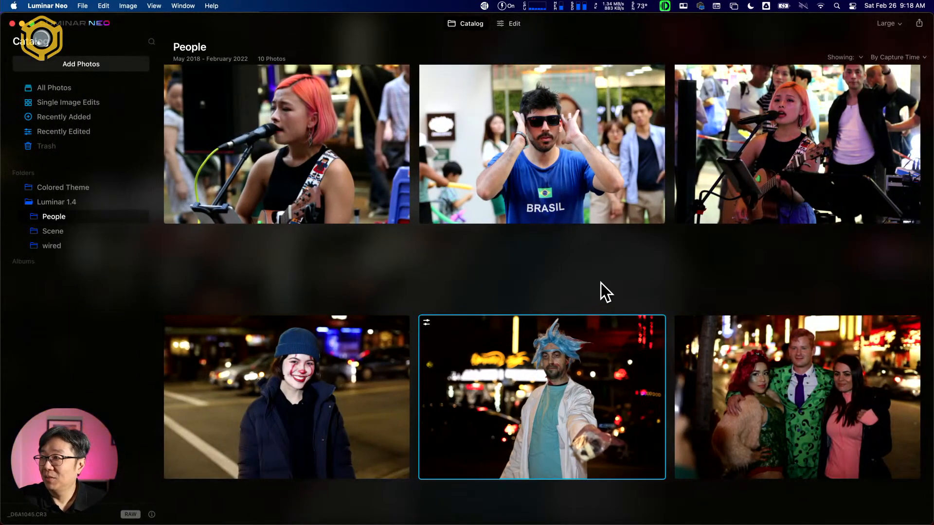
scroll(600, 283, "down", 3)
scroll(600, 283, "down", 5)
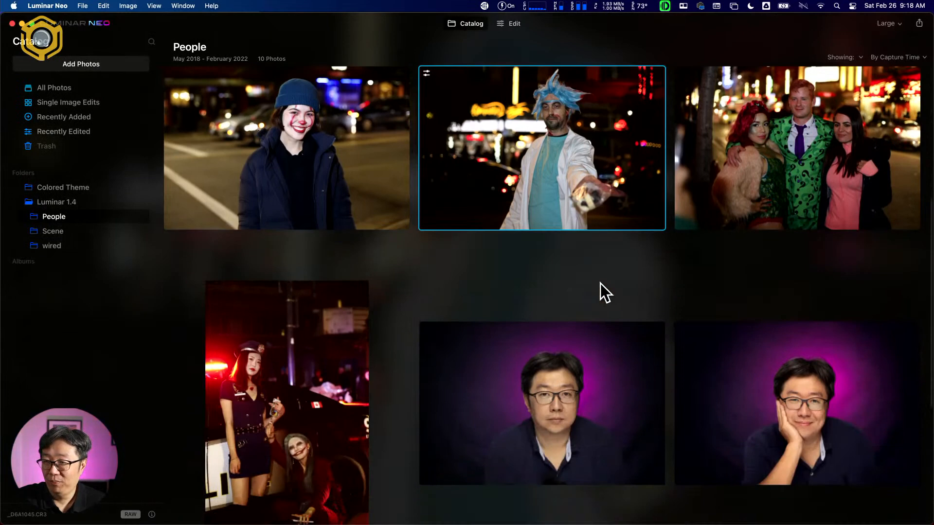
scroll(600, 284, "up", 8)
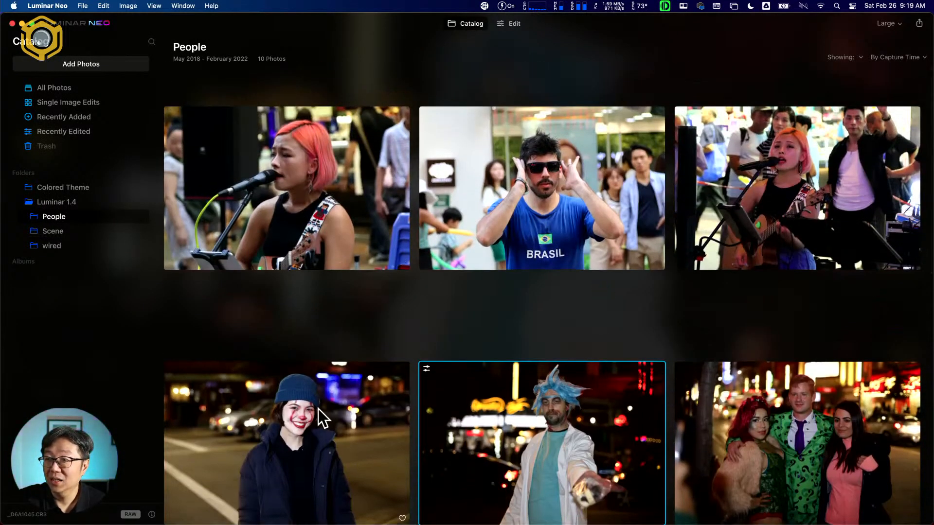
scroll(346, 387, "down", 4)
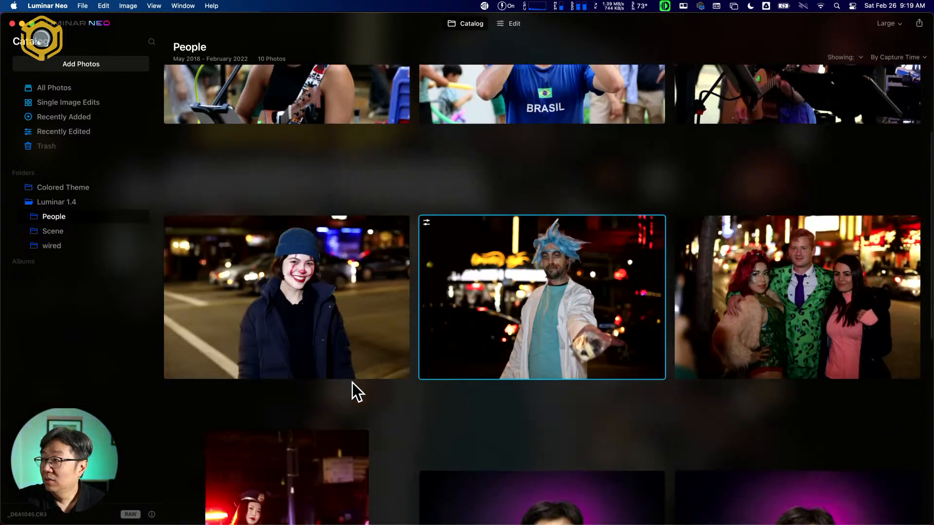
double_click(772, 348)
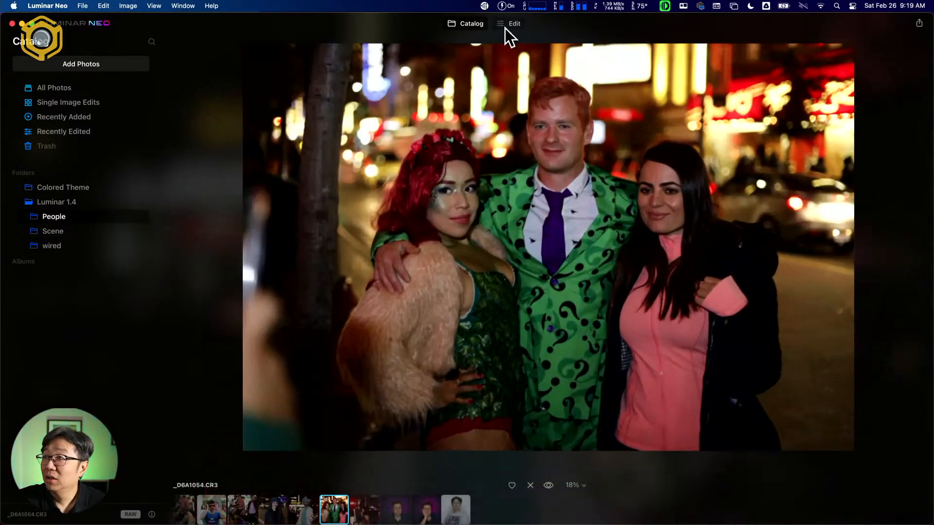
left_click(505, 25)
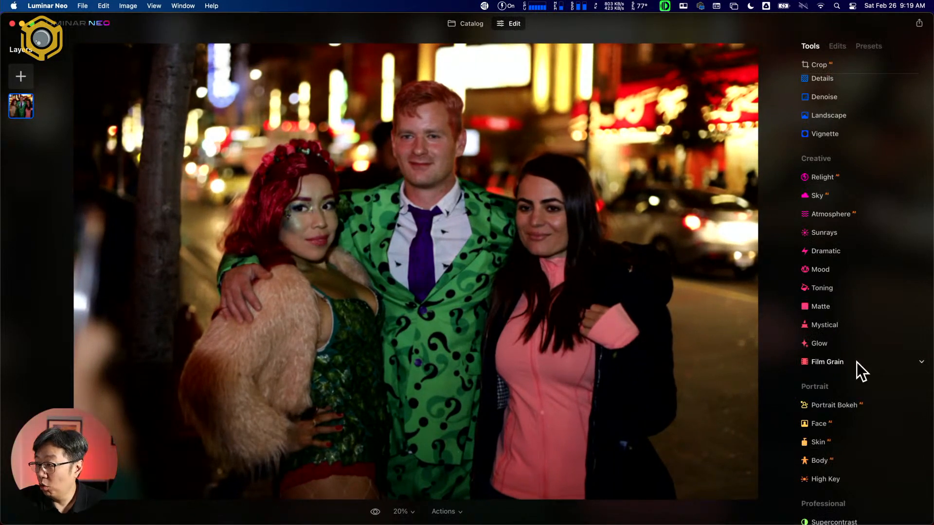
Relight the trio's photo by raising Brightness Near to 64 and easing it back to a more moderate level.
left_click(836, 177)
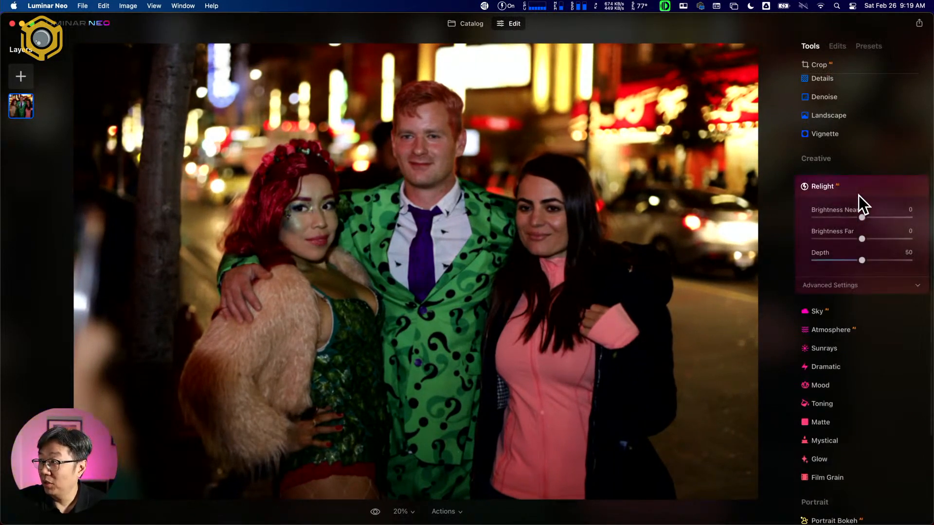
left_click_drag(861, 217, 893, 215)
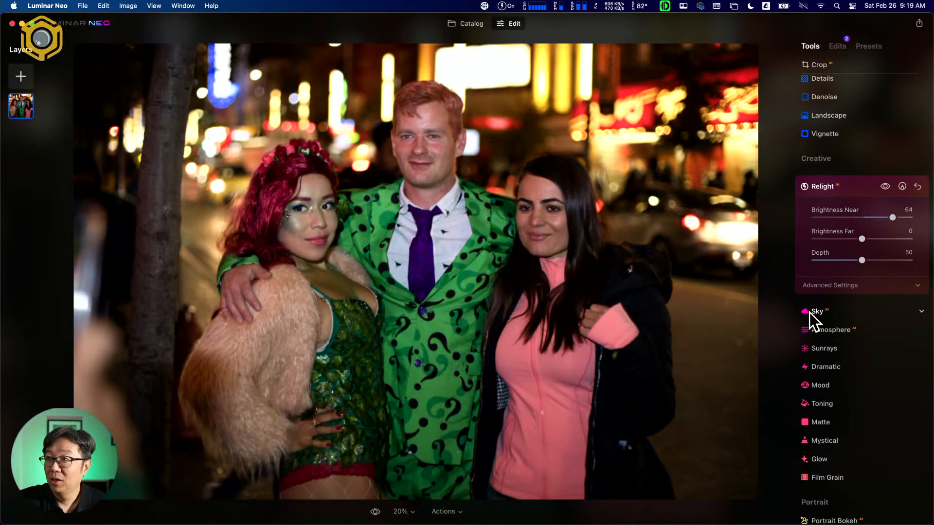
left_click_drag(893, 217, 876, 219)
Return to the catalog's Scene folder and open the Buddha statue photo for editing.
left_click(472, 24)
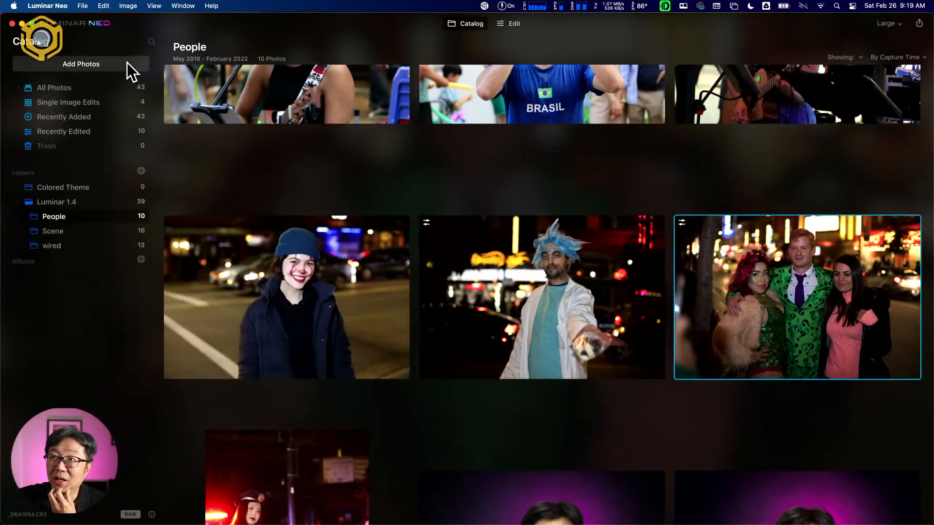
left_click(57, 233)
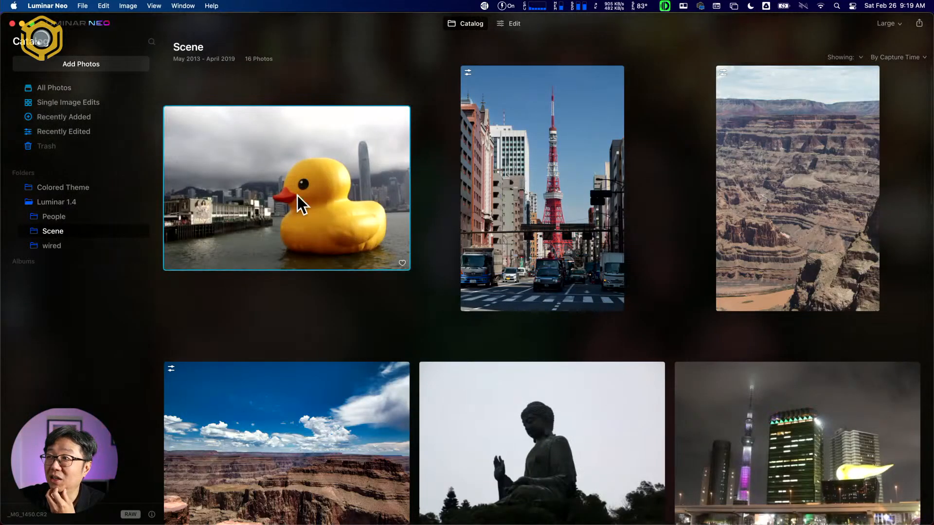
scroll(582, 215, "down", 10)
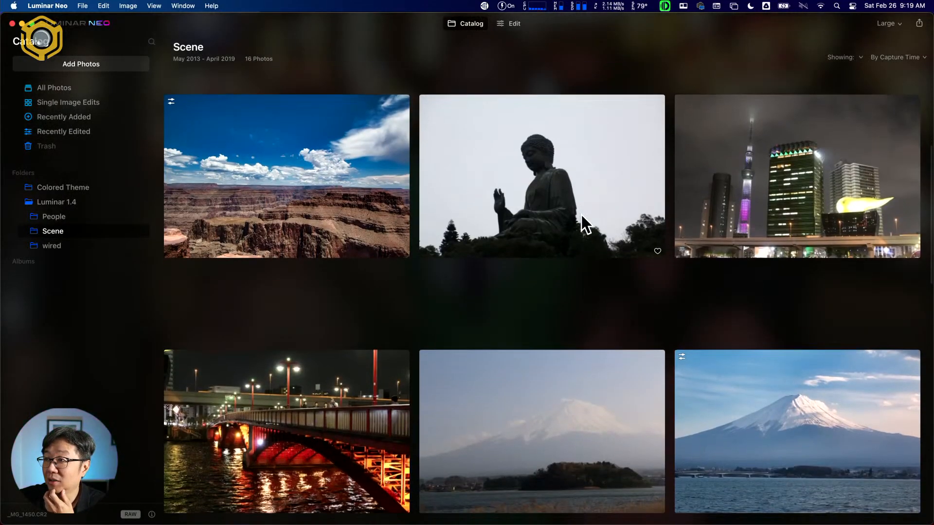
scroll(582, 215, "up", 3)
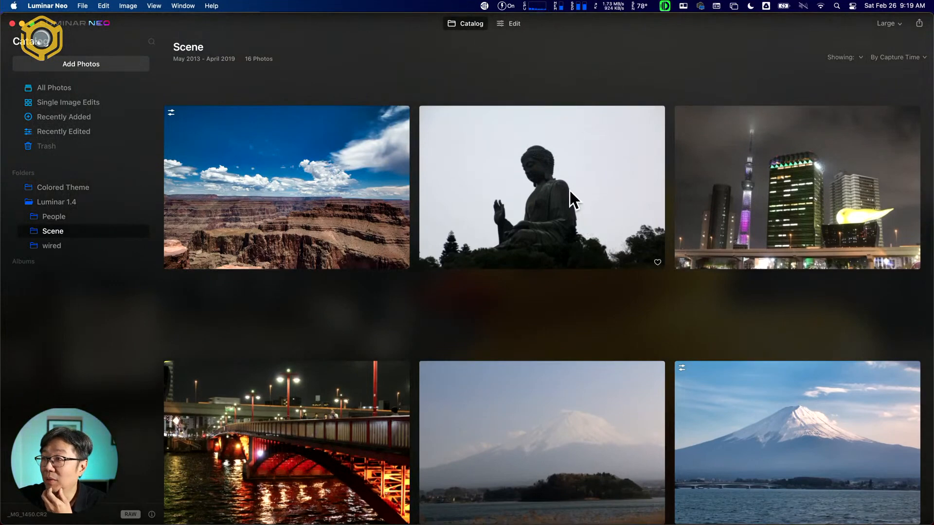
double_click(570, 191)
left_click(498, 23)
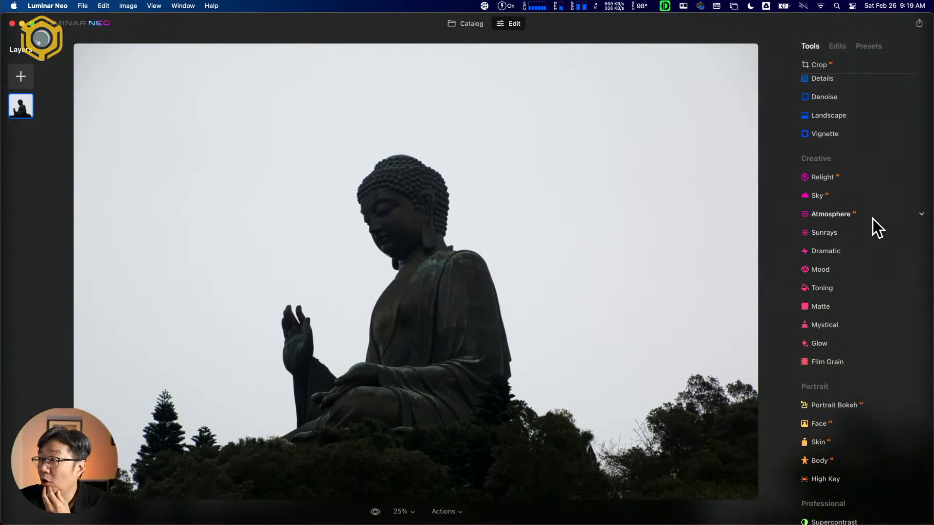
Relight the Buddha statue photo by raising Brightness Near and increasing Depth.
left_click(857, 177)
left_click_drag(862, 217, 888, 217)
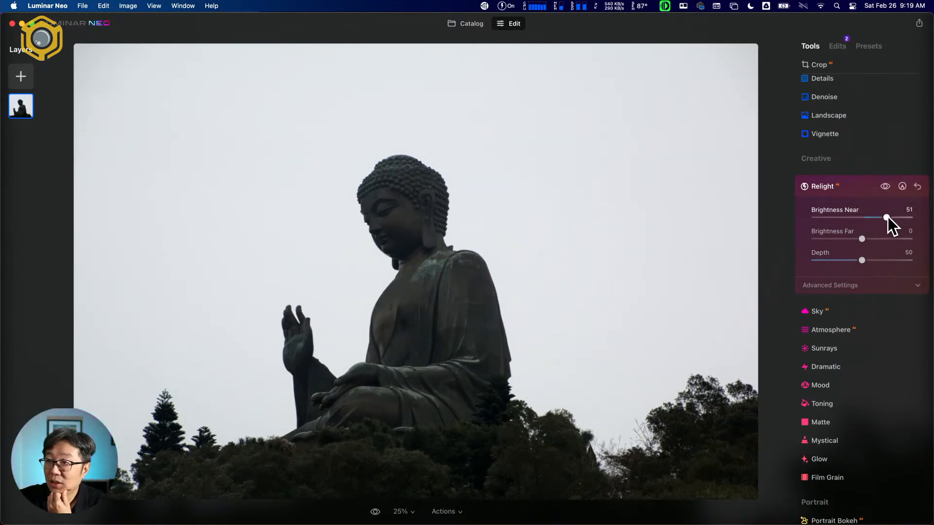
mouse_move(906, 218)
left_mouse_down()
mouse_move(864, 216)
mouse_move(892, 218)
left_mouse_up()
left_click_drag(861, 260, 882, 261)
Open the night photo of the red-lit river bridge from the Scene folder for editing.
left_click(477, 28)
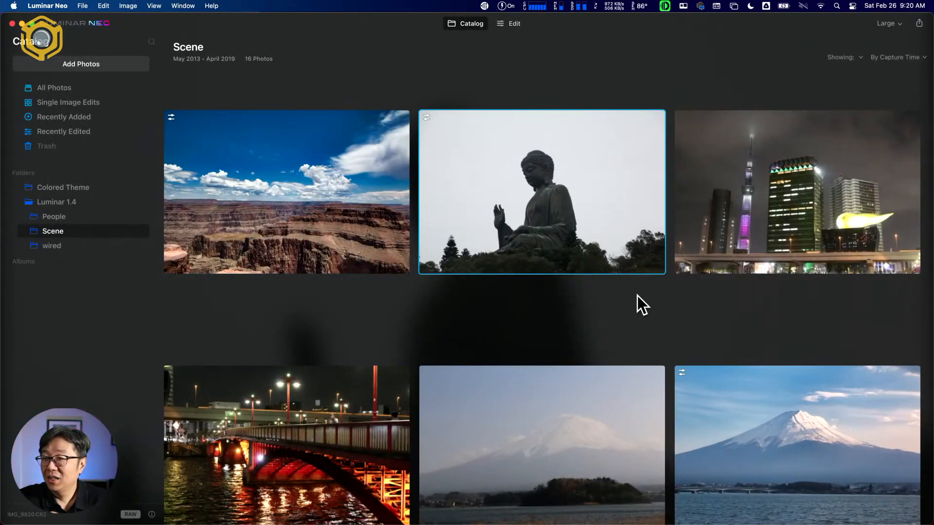
double_click(337, 391)
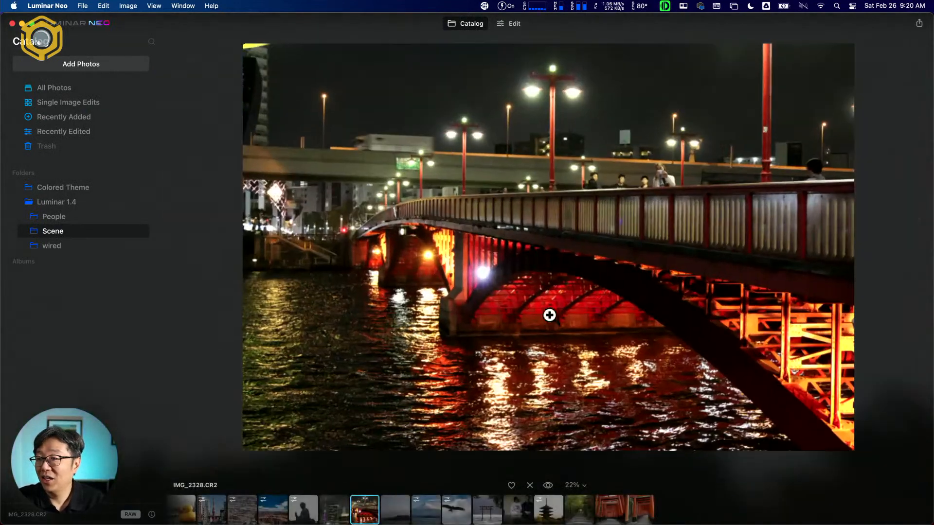
left_click(517, 28)
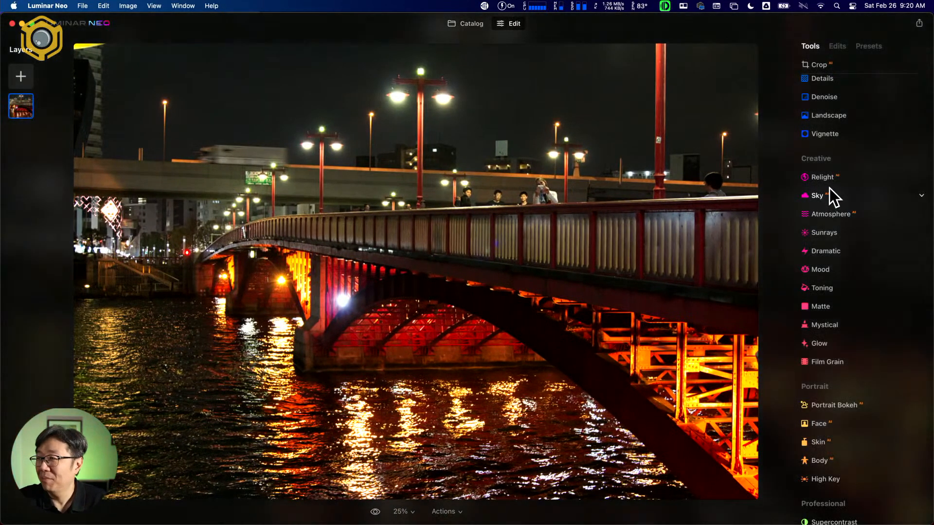
Relight the night bridge photo with Brightness Near at -71 and Depth at 0.
left_click(829, 183)
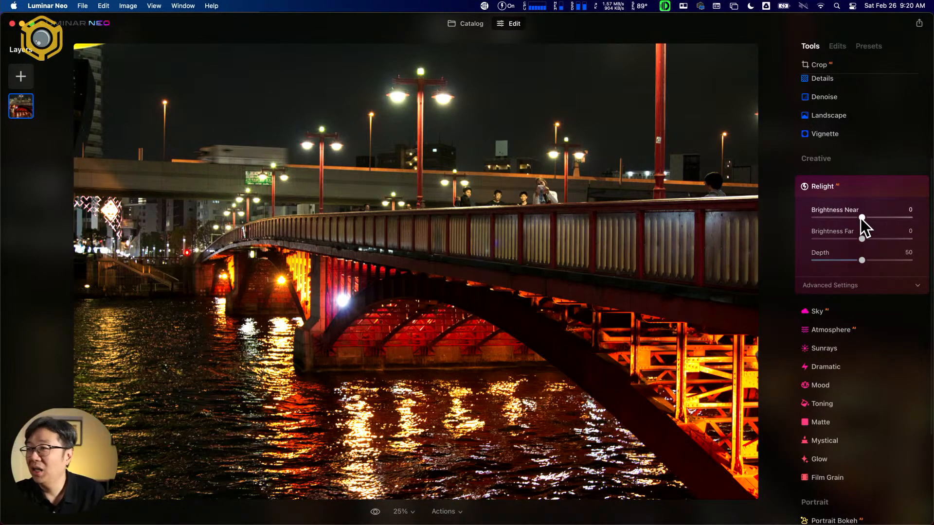
left_click_drag(861, 217, 810, 231)
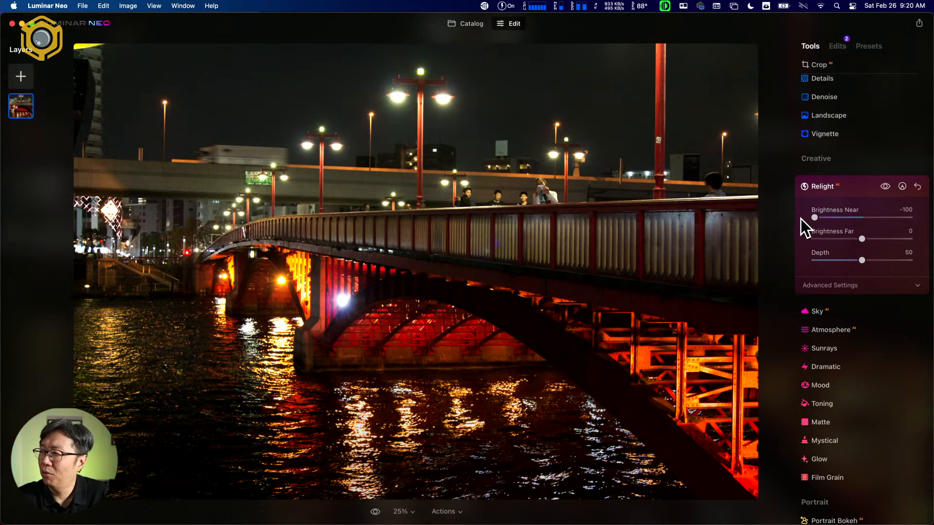
mouse_move(815, 218)
left_mouse_down()
mouse_move(863, 219)
mouse_move(823, 219)
left_mouse_up()
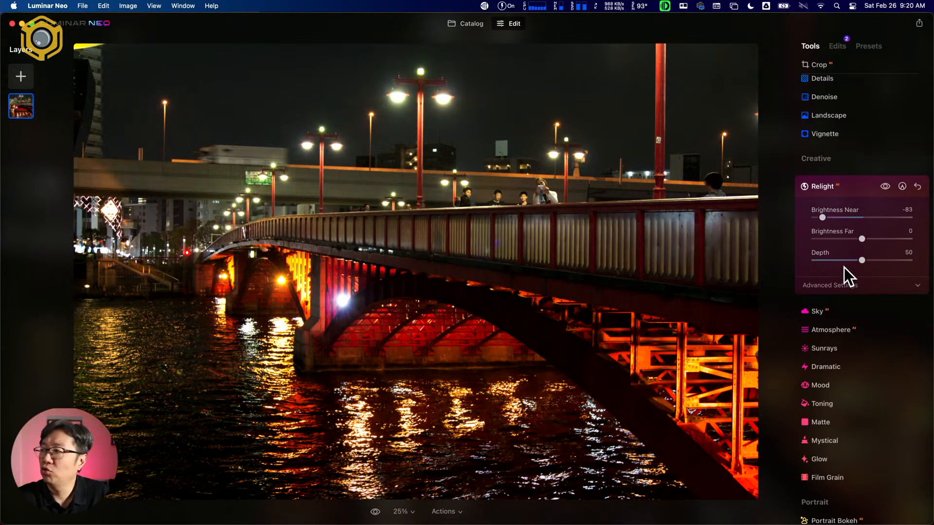
mouse_move(824, 217)
left_mouse_down()
mouse_move(871, 219)
mouse_move(802, 221)
mouse_move(862, 224)
mouse_move(822, 223)
mouse_move(843, 223)
mouse_move(822, 223)
mouse_move(829, 223)
left_mouse_up()
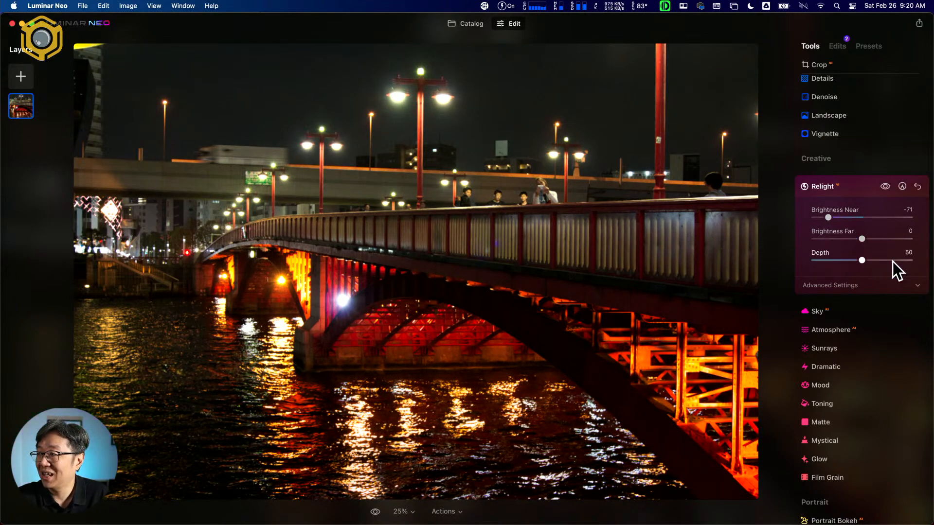
left_click_drag(864, 261, 792, 251)
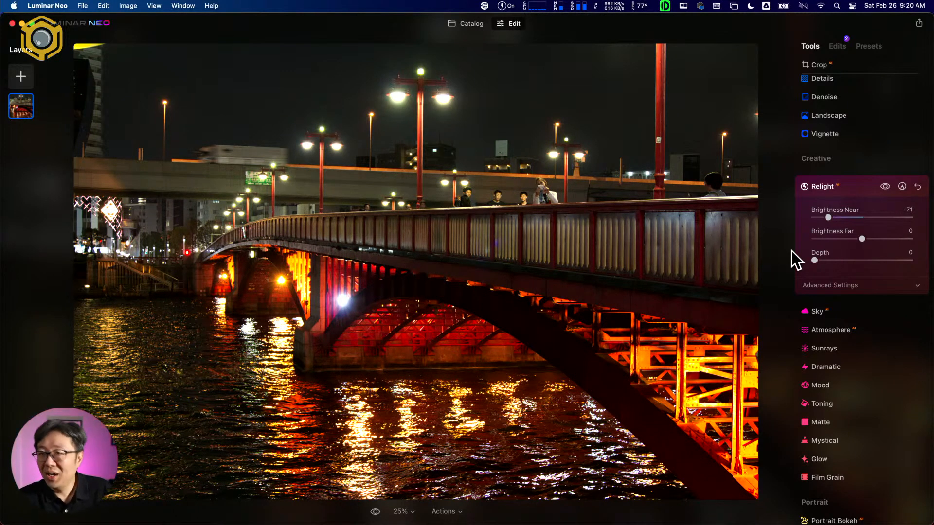
Reopen the Buddha statue photo from the Scene folder for editing, with the whole image in view.
left_click(478, 25)
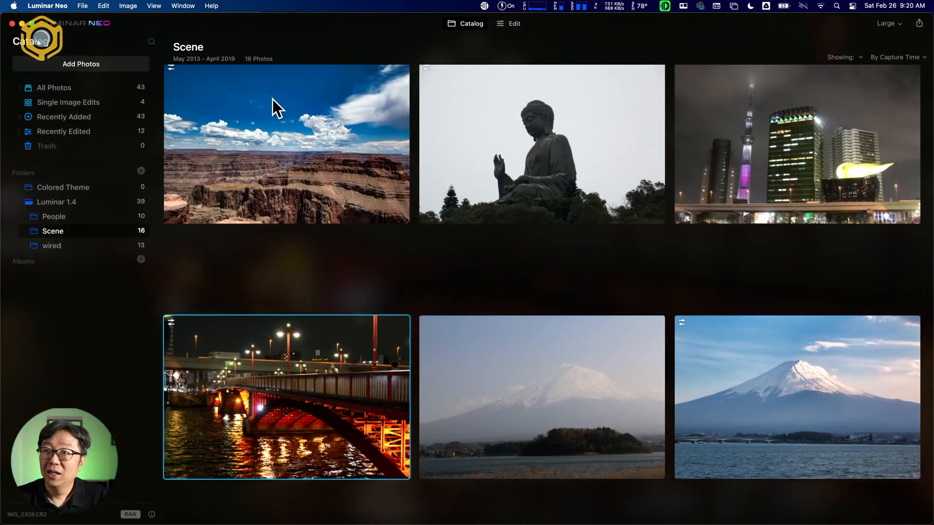
left_click(587, 149)
double_click(586, 149)
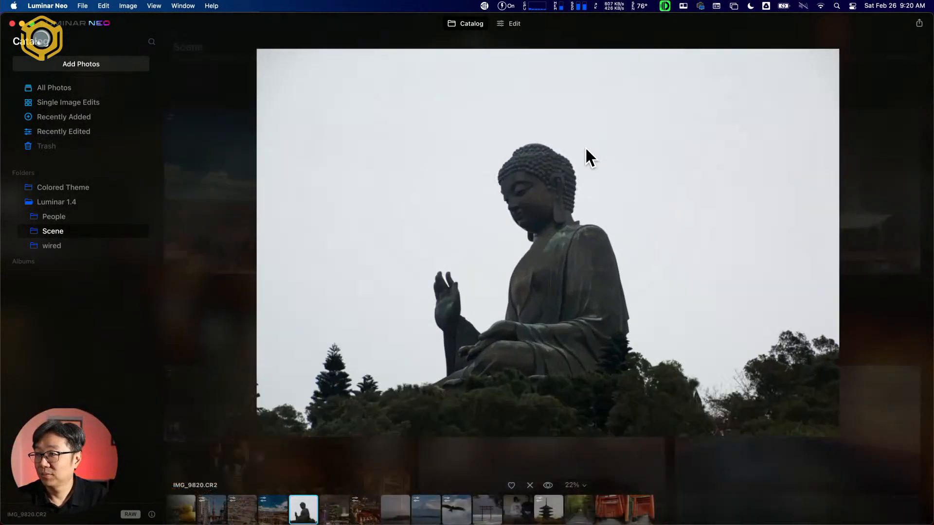
left_click(512, 20)
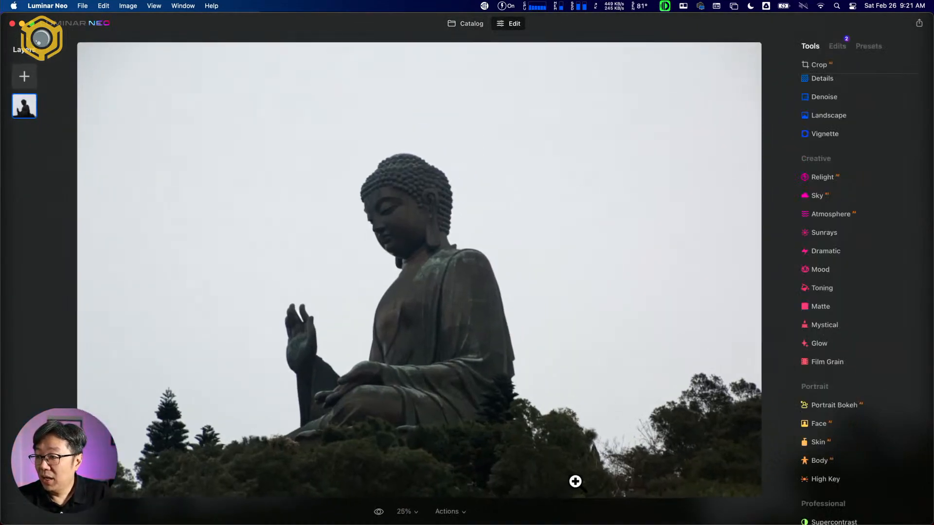
left_click(576, 482)
left_click(463, 517)
left_click(462, 515)
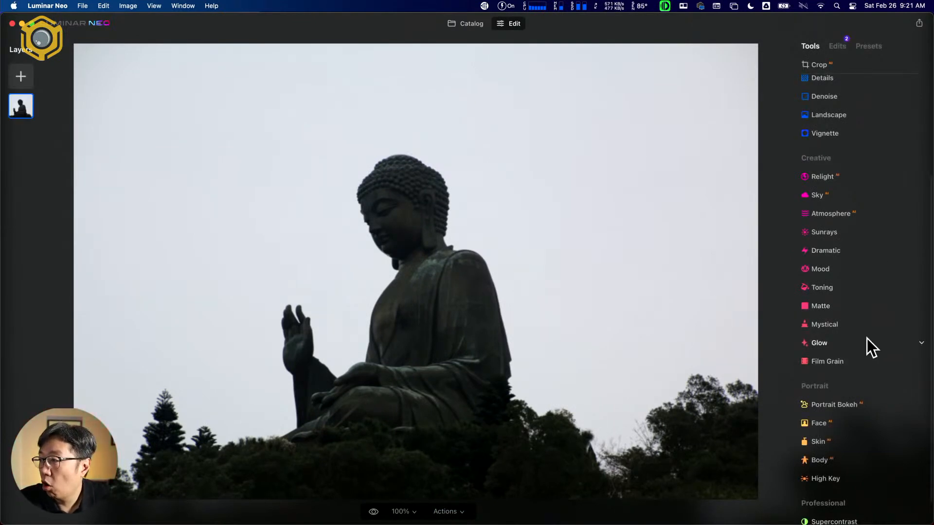
Replace the grey sky behind the Buddha statue with the Blue Sky 4 preset.
left_click(867, 197)
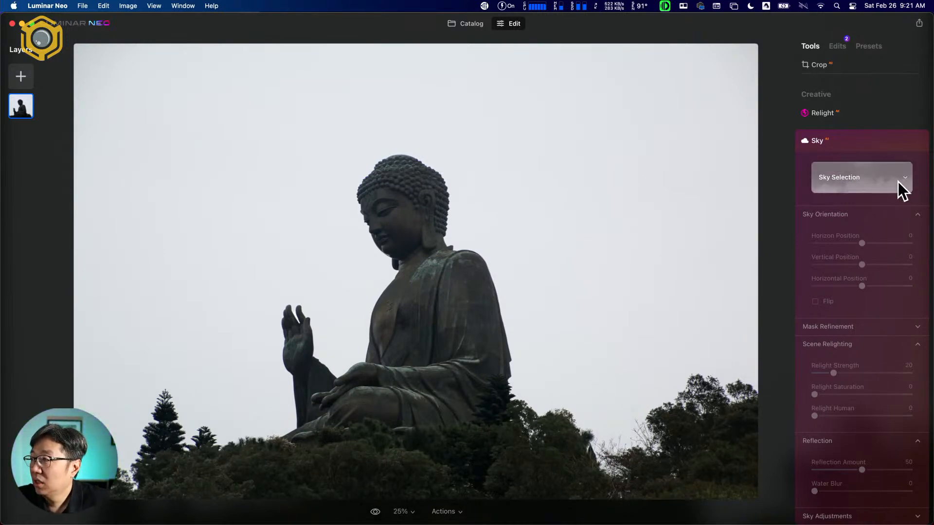
left_click(898, 182)
scroll(888, 261, "up", 5)
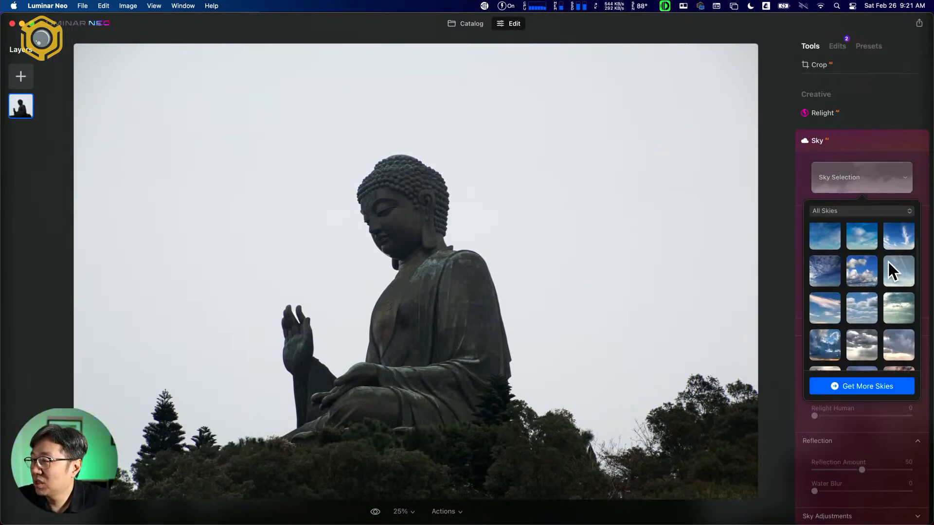
left_click(824, 236)
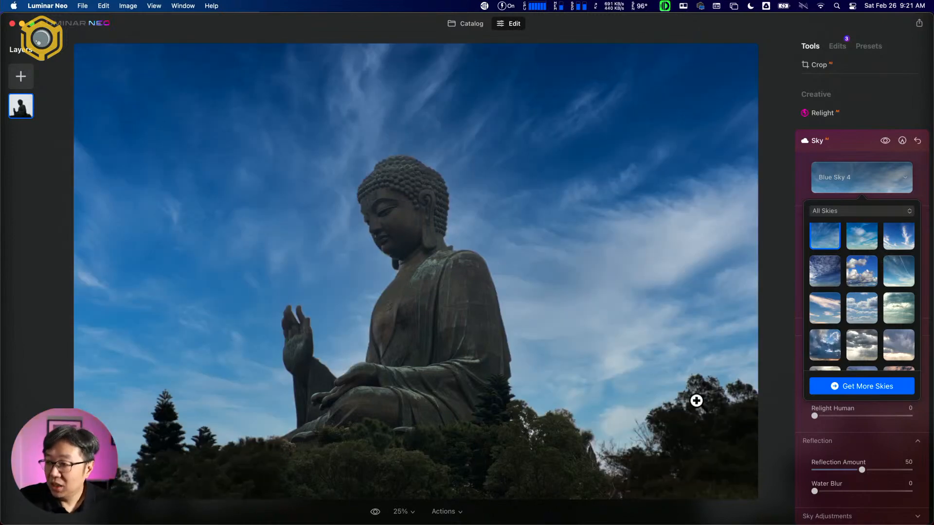
Inspect the replaced sky's edges at 100% around the bare branches and the conifers on both sides of the Buddha statue.
left_click(612, 449)
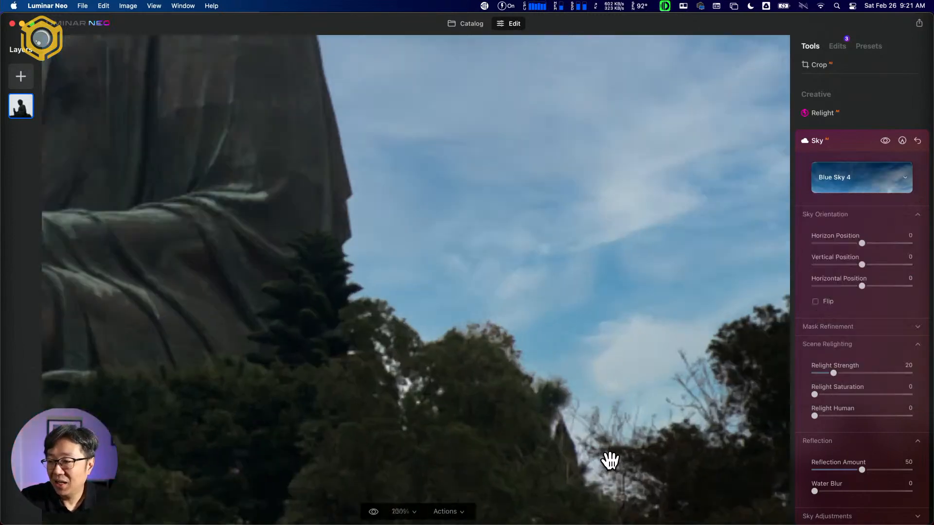
left_click_drag(619, 461, 588, 334)
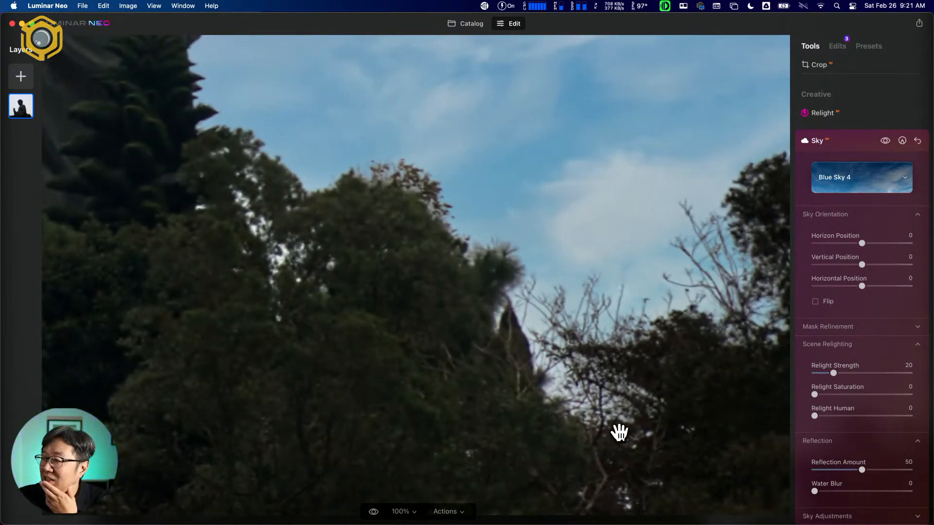
left_click(572, 387)
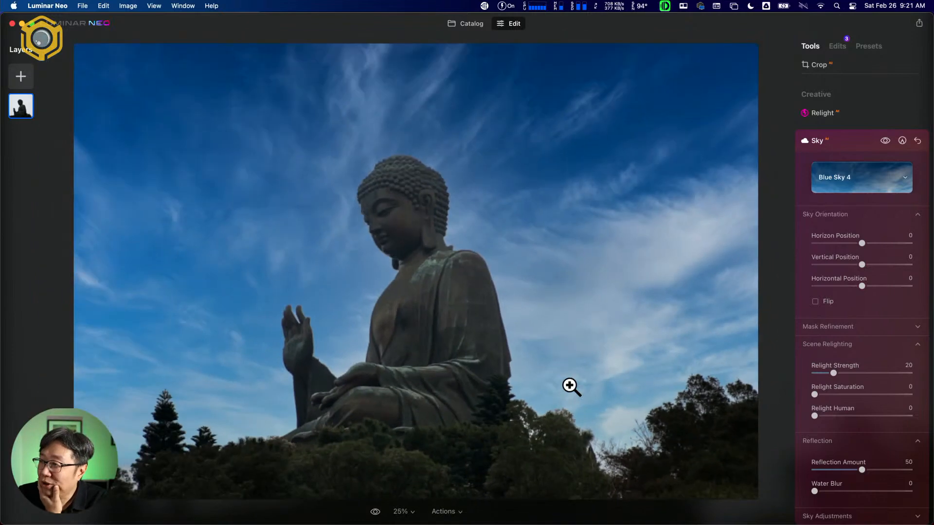
left_click(156, 450)
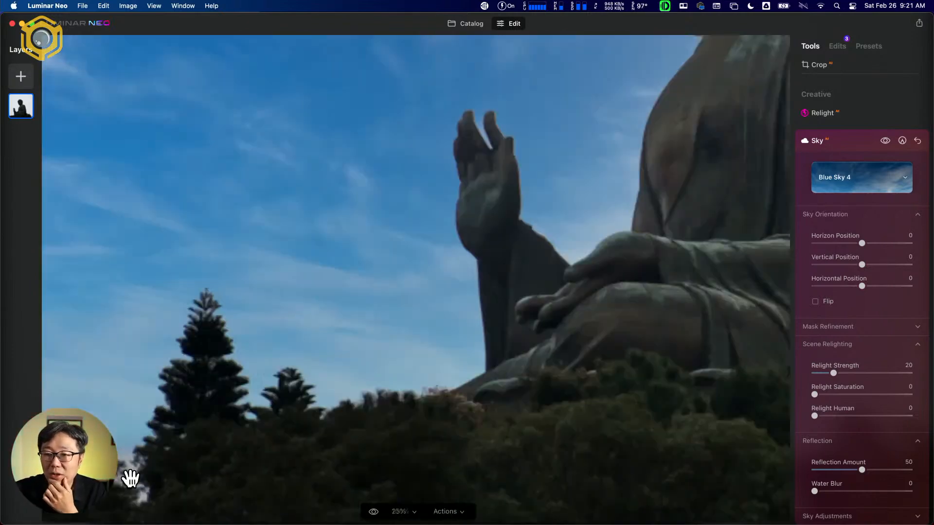
left_click(230, 396)
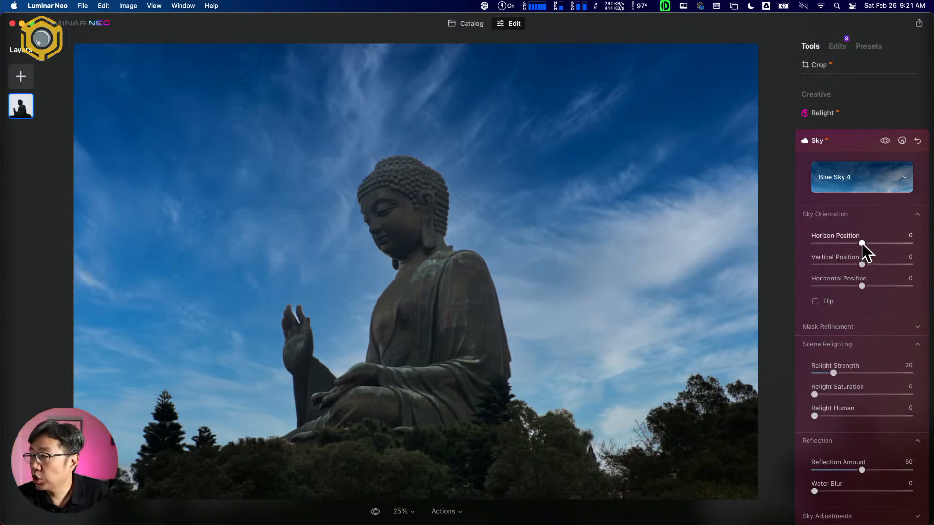
Set the replacement sky's Horizon Position to -19 and expand the Sky Adjustments settings.
mouse_move(864, 244)
left_mouse_down()
mouse_move(872, 244)
mouse_move(852, 246)
left_mouse_up()
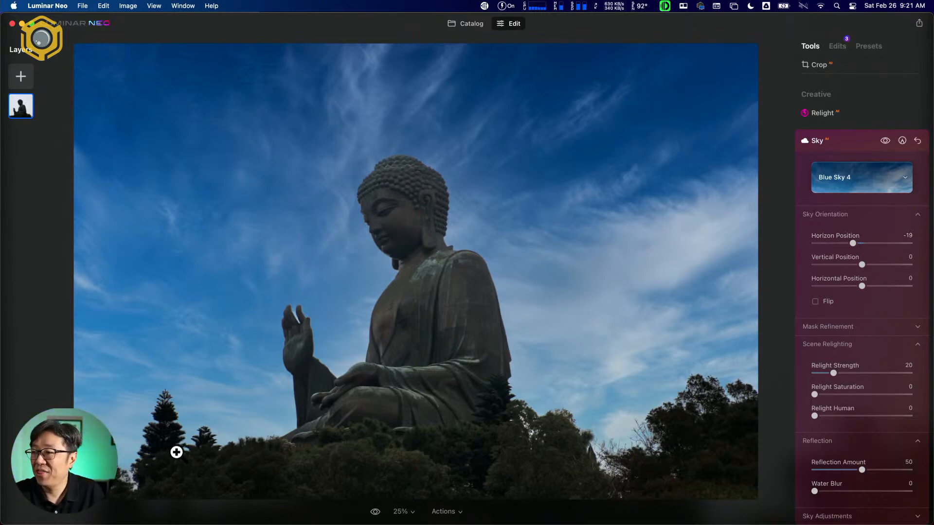
scroll(884, 352, "down", 2)
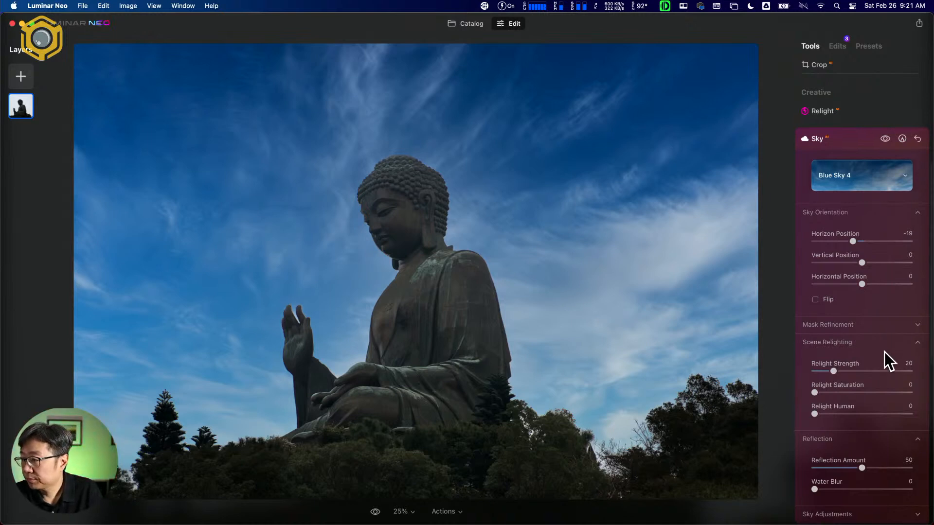
scroll(884, 352, "down", 2)
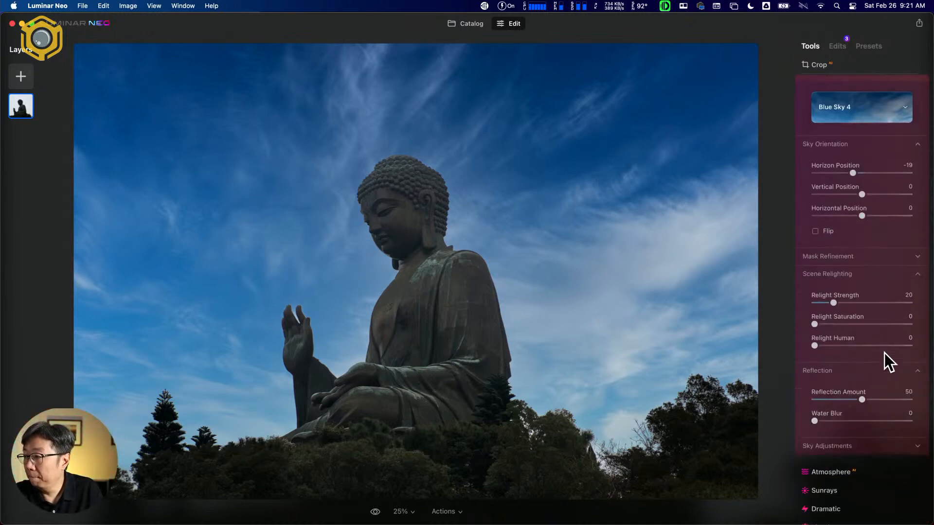
left_click(870, 446)
scroll(874, 427, "down", 1)
scroll(873, 427, "down", 2)
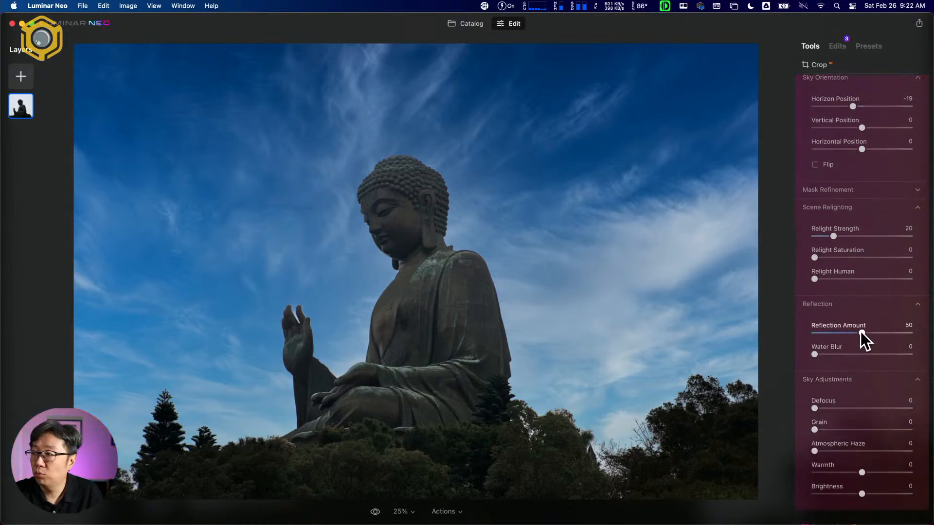
Try the Dramatic Sunset 6 sky behind the Buddha statue.
scroll(862, 390, "up", 2)
scroll(862, 390, "up", 2)
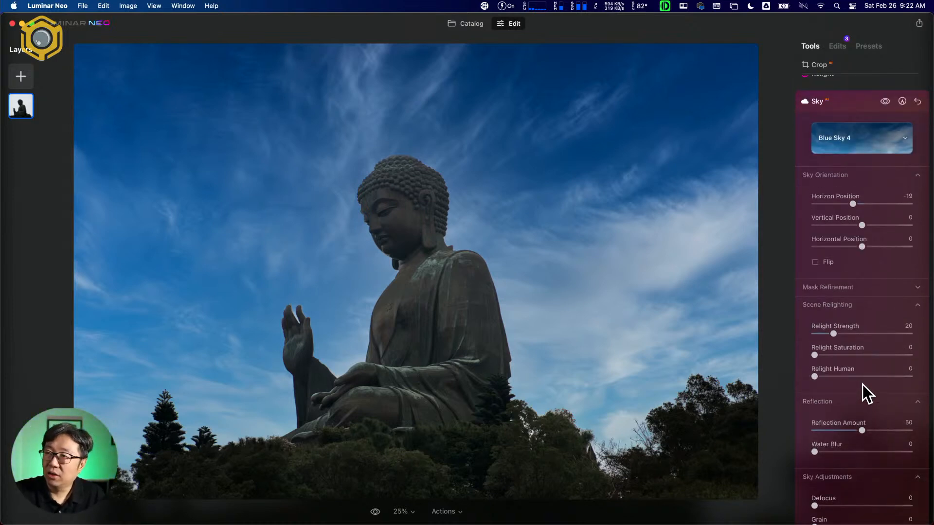
scroll(862, 385, "up", 3)
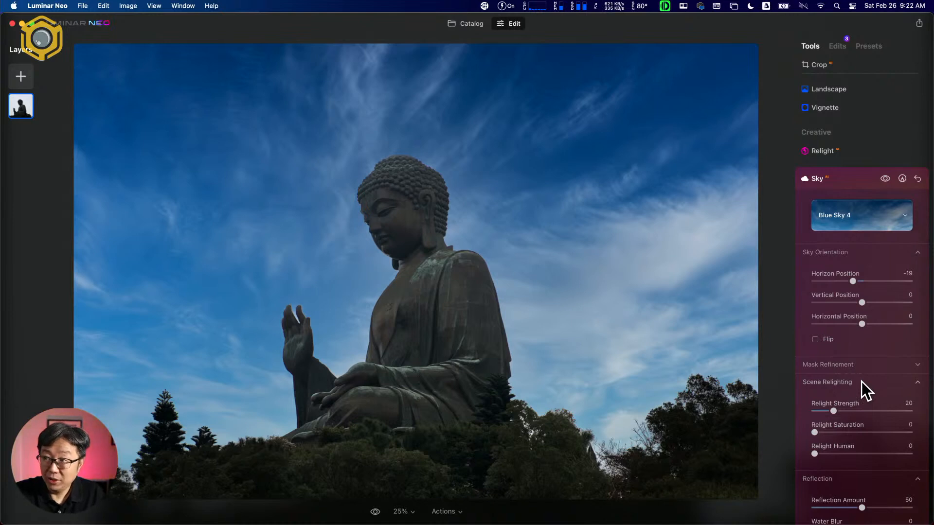
scroll(862, 381, "down", 1)
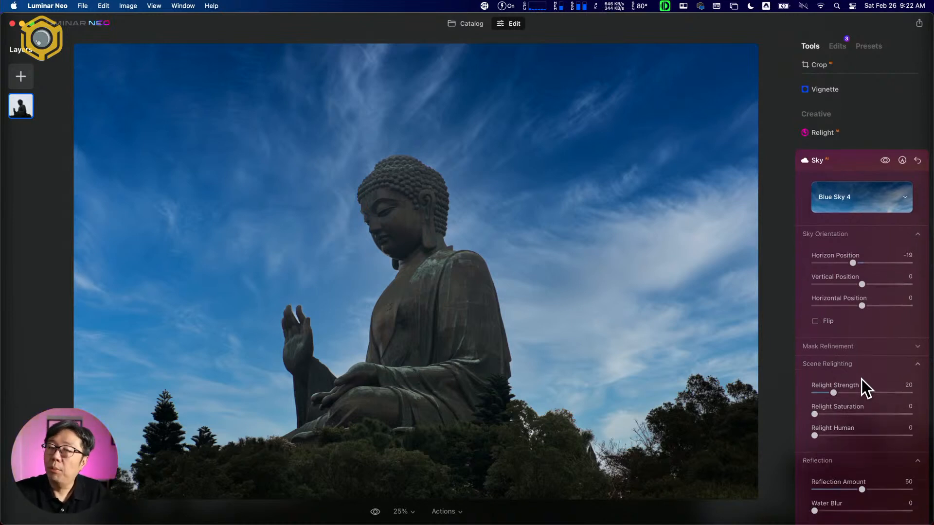
scroll(861, 380, "down", 1)
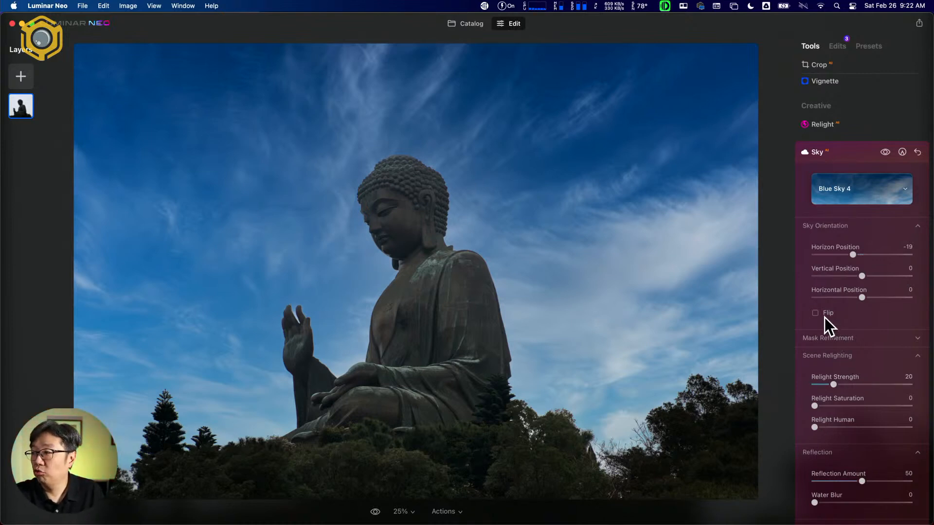
left_click(882, 198)
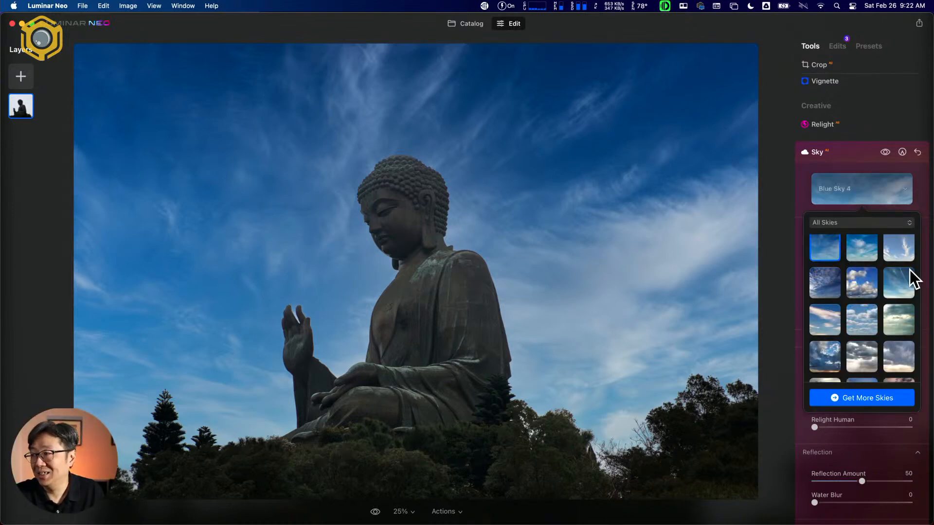
scroll(890, 351, "down", 5)
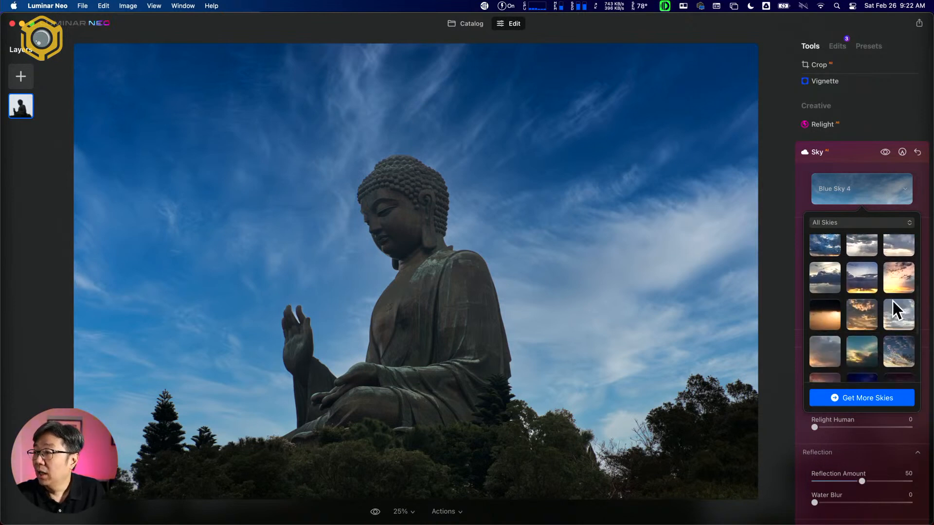
left_click(865, 352)
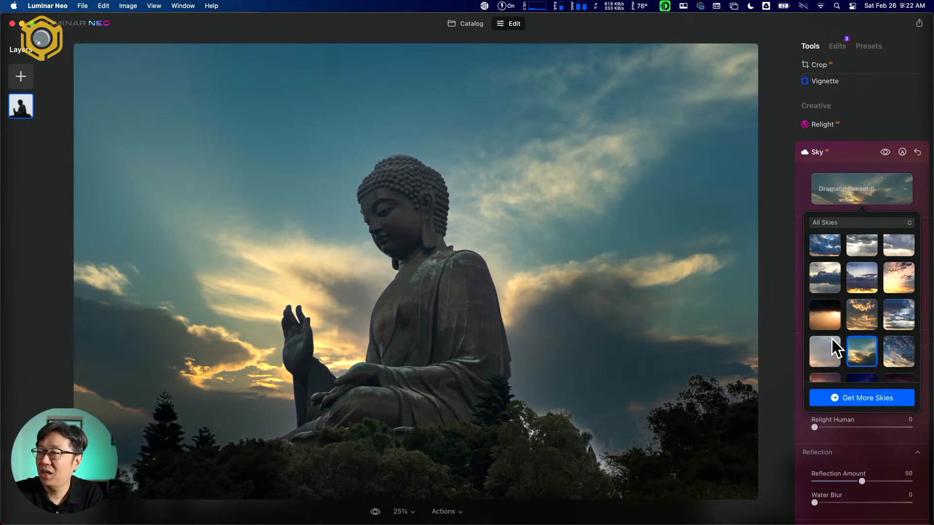
Try the Galaxy 2 sky behind the Buddha statue with Relight Strength at 72.
scroll(832, 340, "down", 3)
left_click(852, 317)
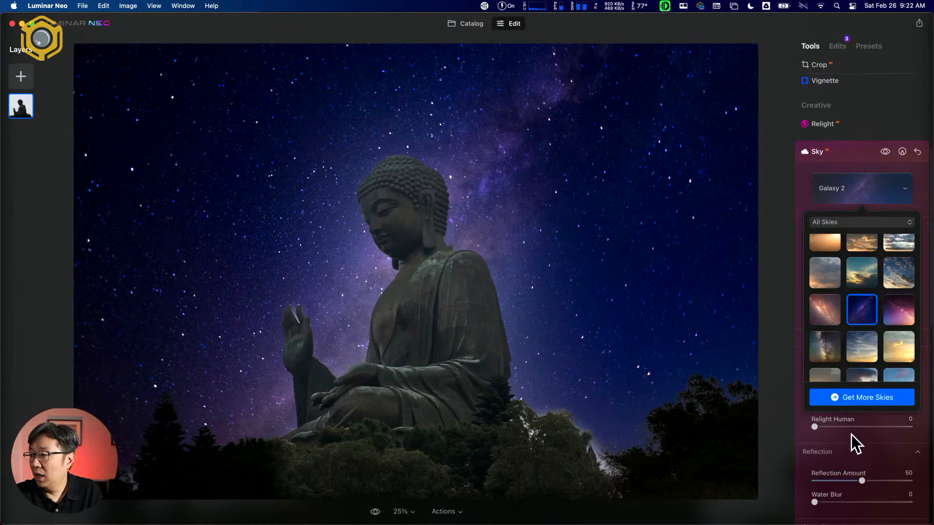
scroll(851, 436, "down", 2)
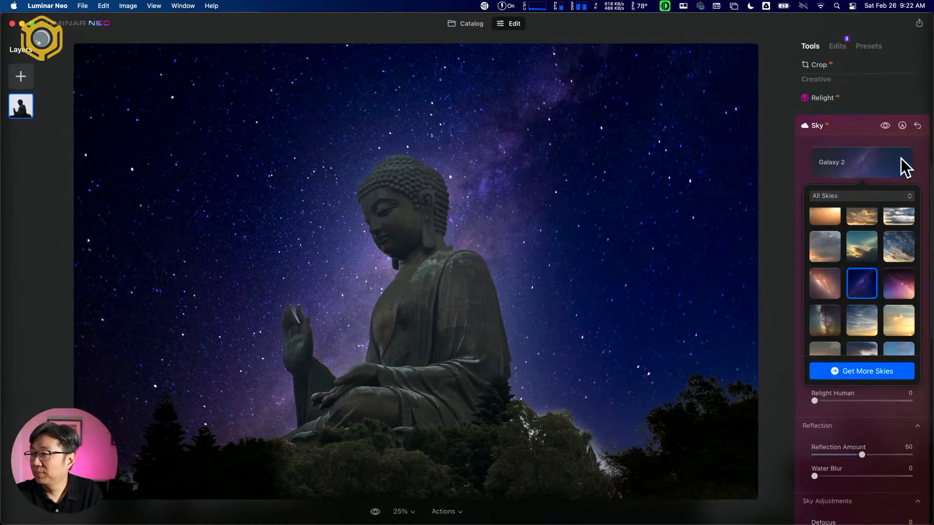
left_click(882, 156)
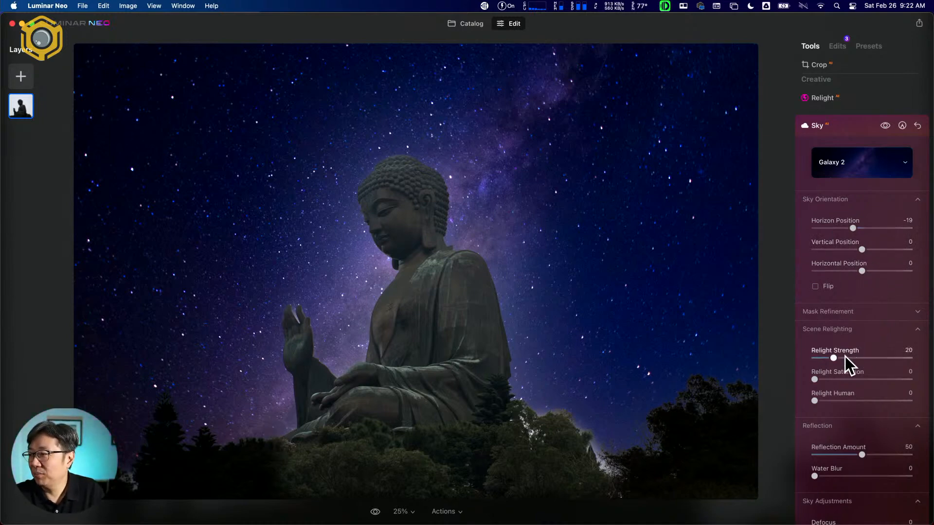
left_click_drag(836, 357, 882, 360)
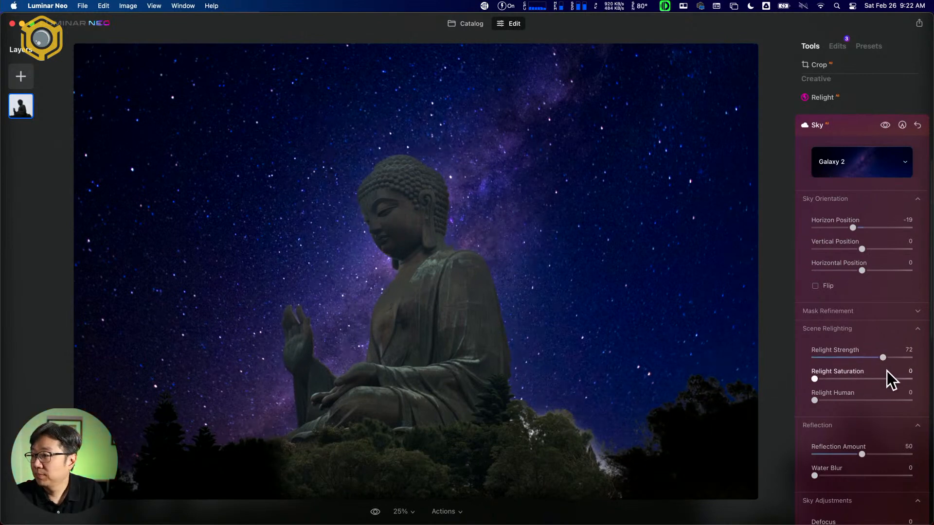
scroll(880, 366, "down", 3)
scroll(830, 292, "up", 5)
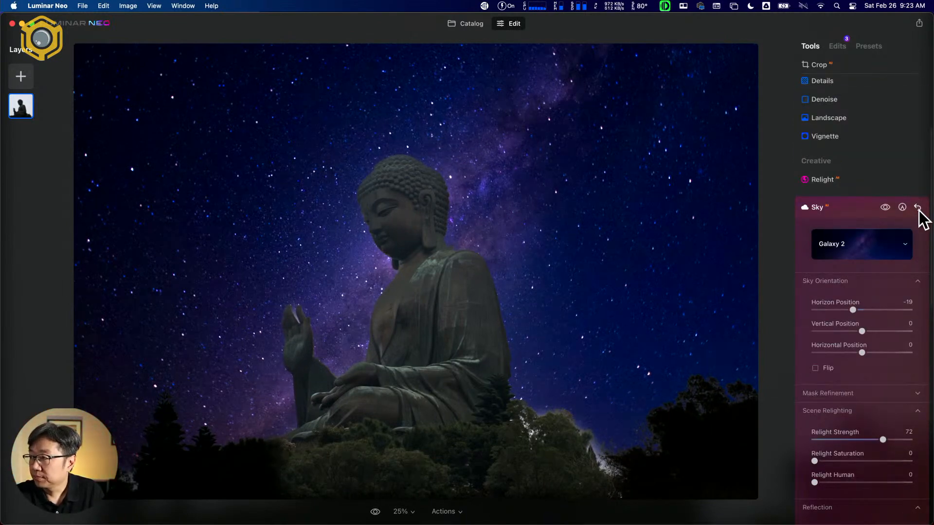
Reset the Sky tool on the Buddha statue photo and return to the full list of editing tools.
left_click(918, 208)
scroll(847, 366, "down", 3)
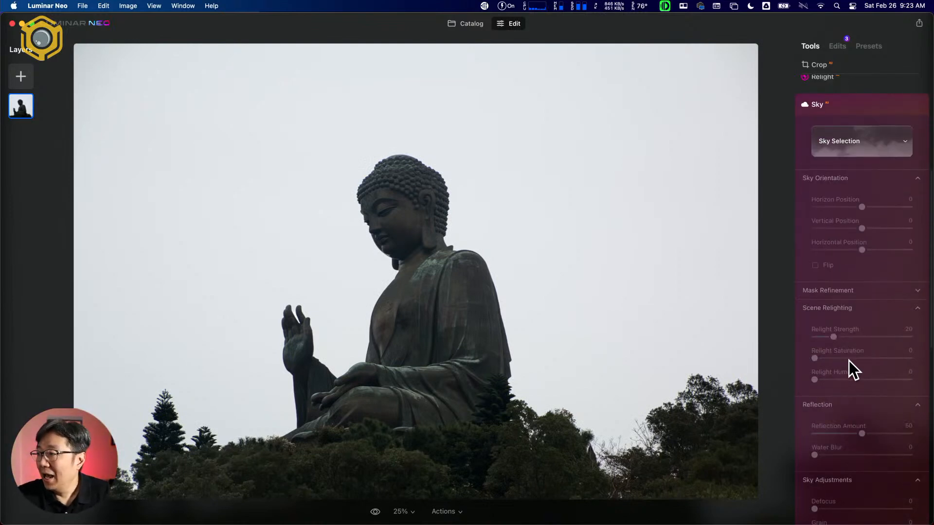
scroll(849, 360, "down", 4)
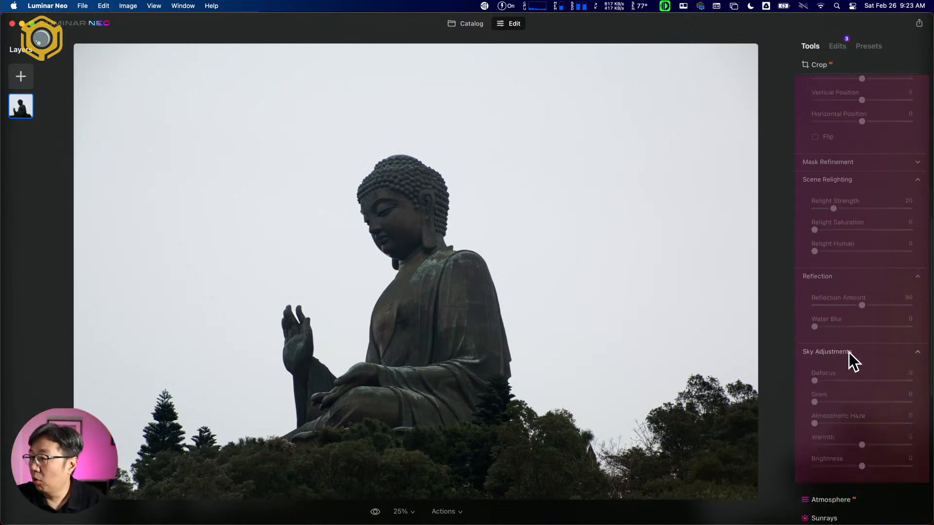
scroll(862, 380, "down", 3)
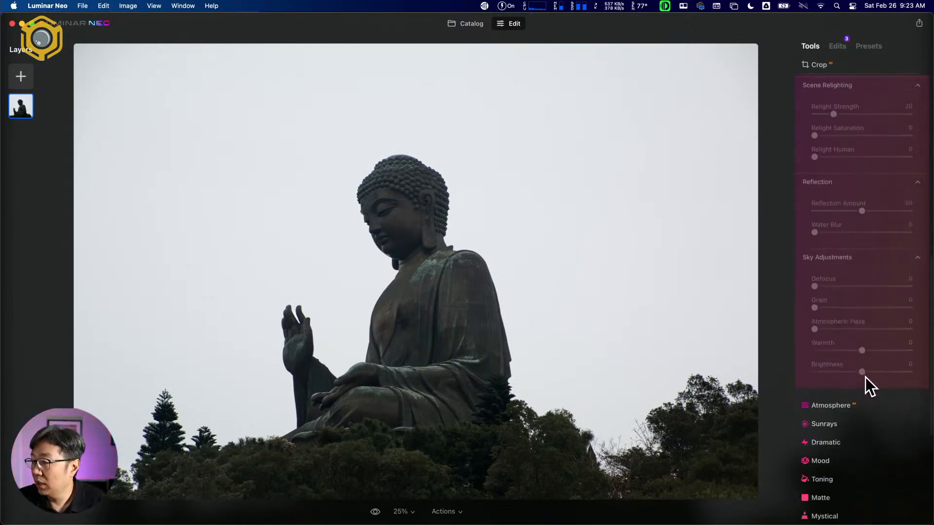
scroll(864, 378, "up", 8)
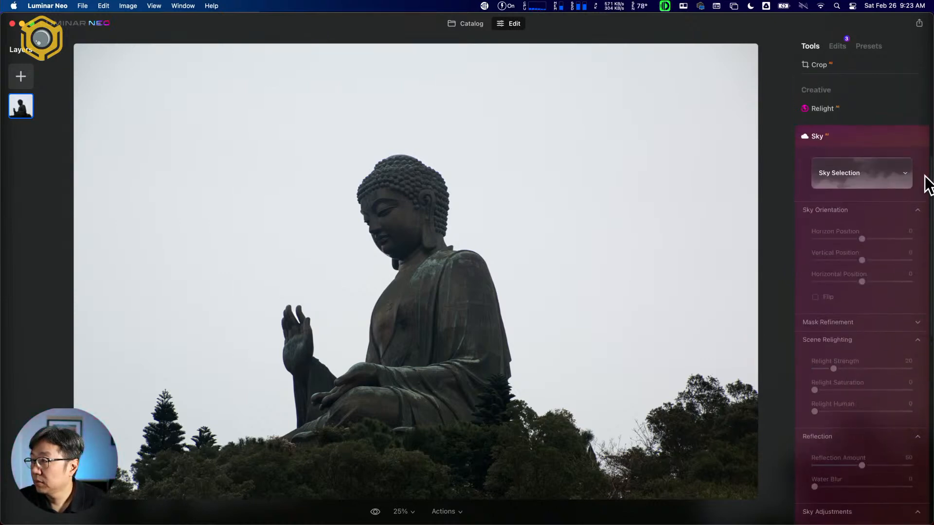
left_click(864, 109)
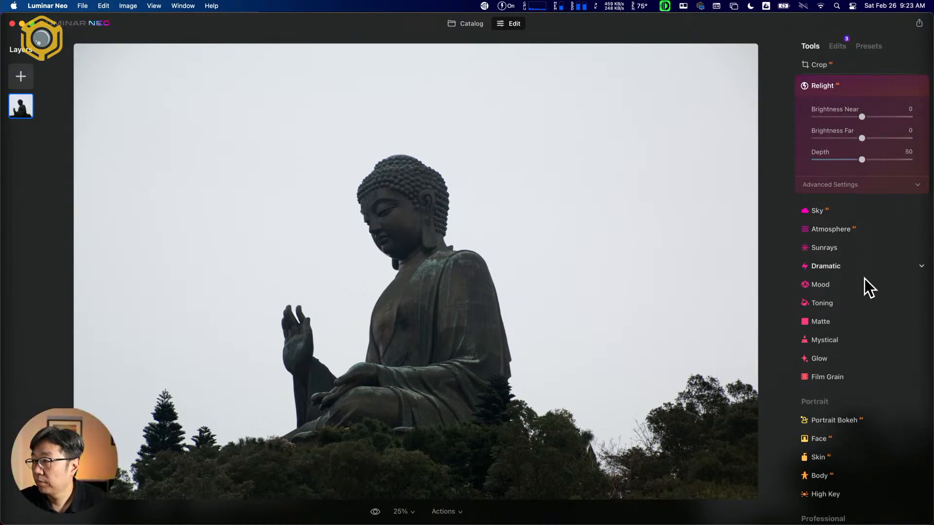
scroll(871, 317, "up", 10)
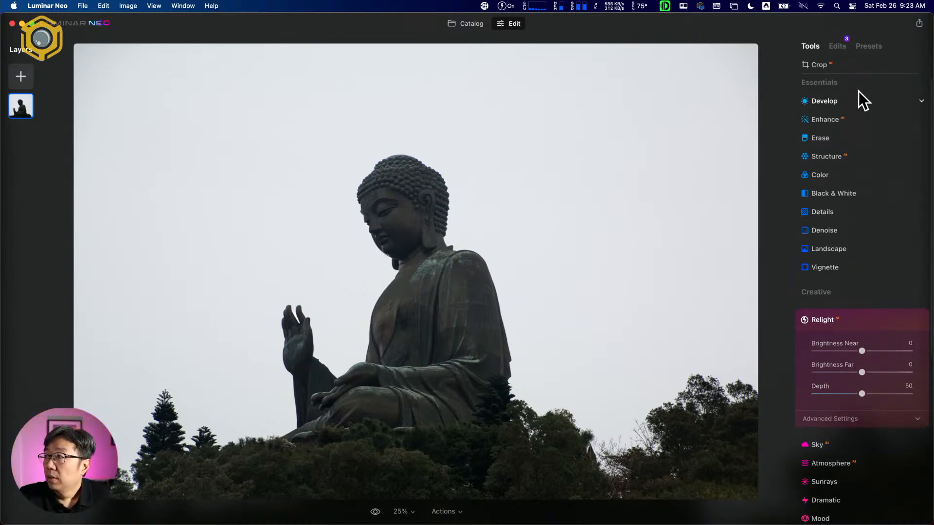
Go back to the Scene folder in the catalog and reopen the Buddha statue photo for editing.
left_click(461, 24)
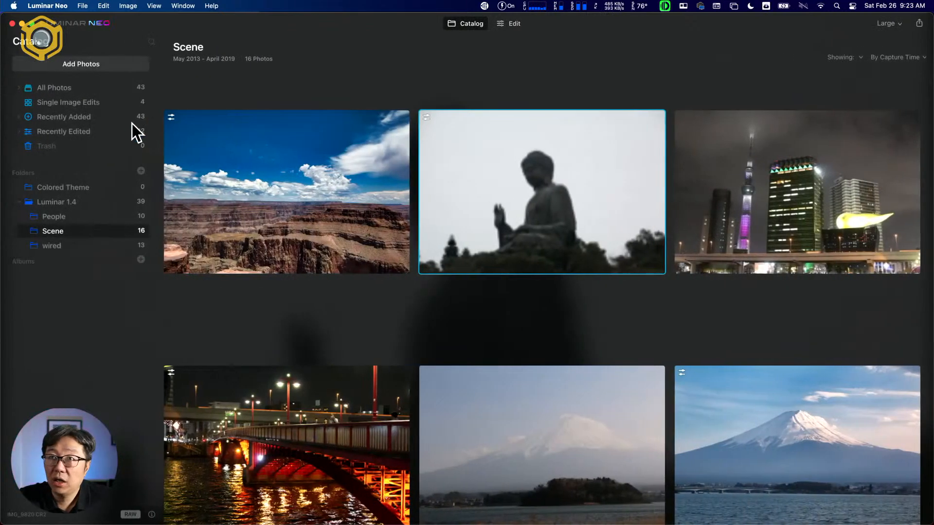
left_click(506, 22)
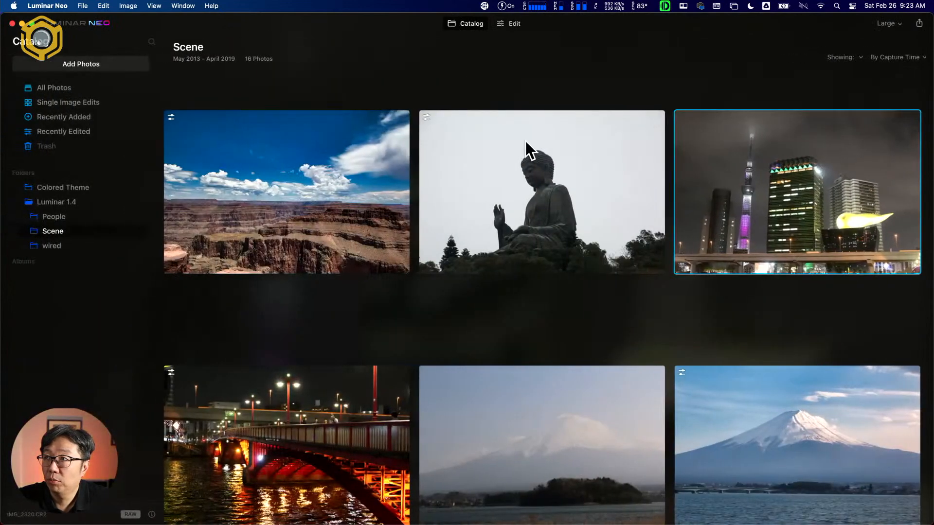
double_click(536, 163)
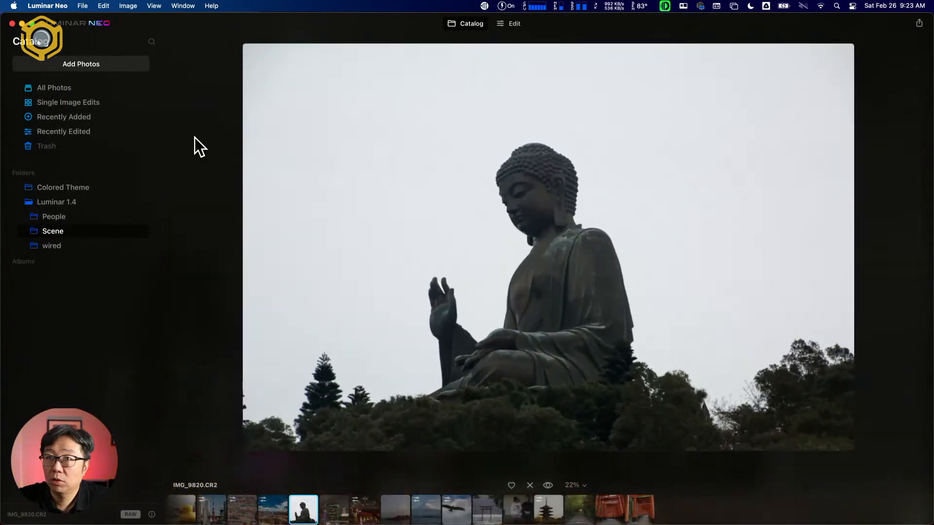
left_click(510, 28)
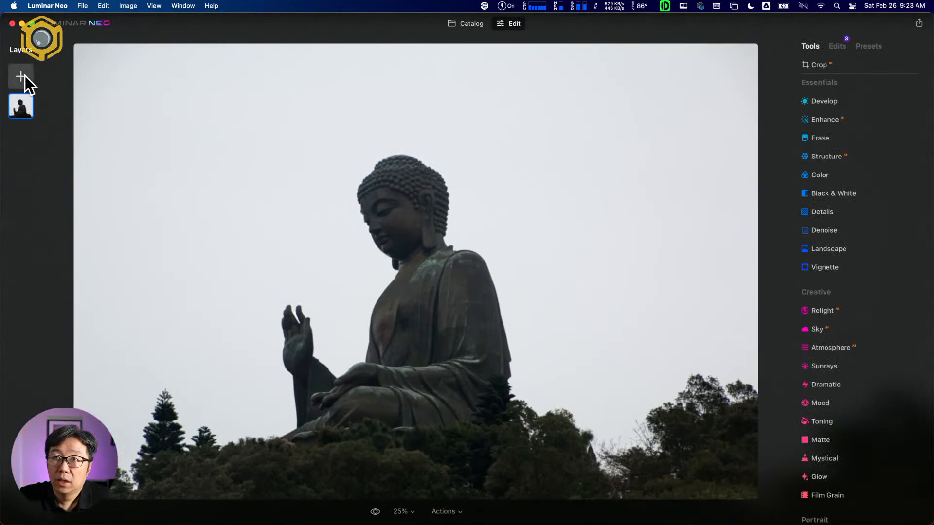
Add the third overlay of the Sparklers set as a new layer over the Buddha statue photo.
left_click(25, 76)
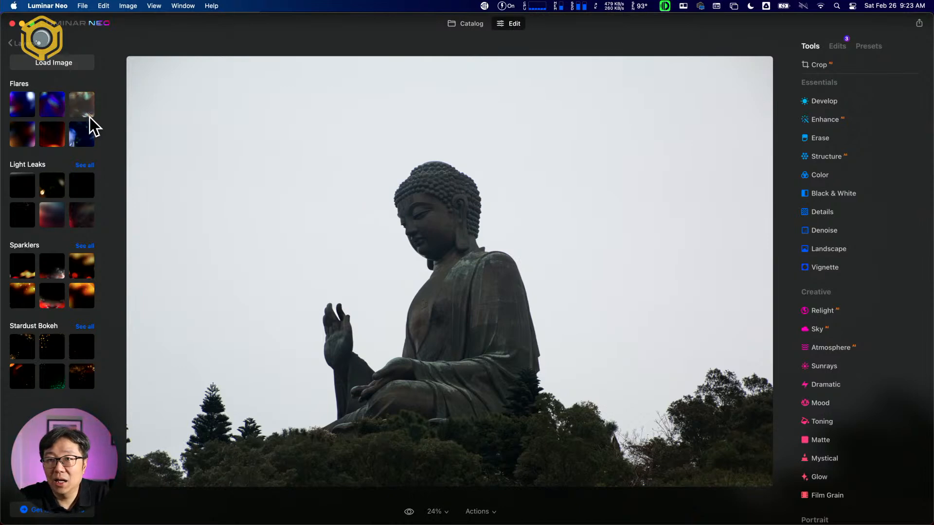
left_click(85, 258)
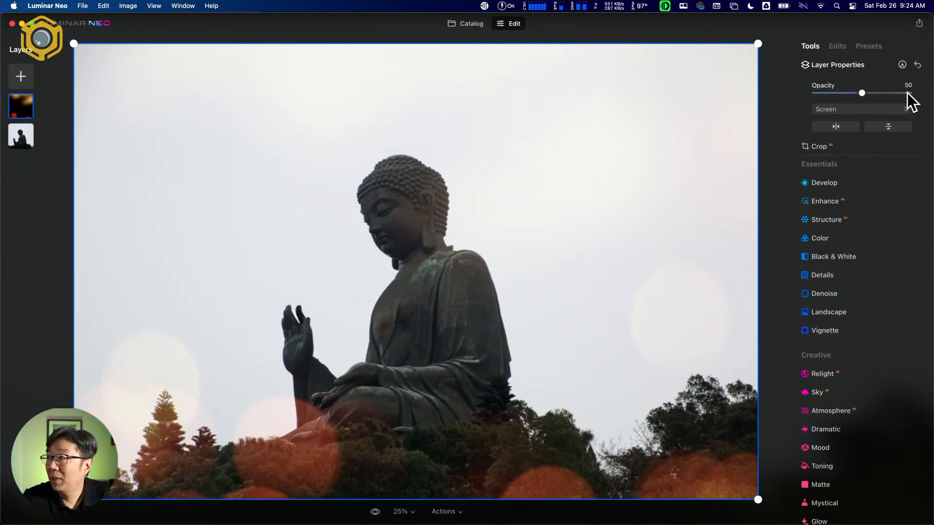
Switch the Sparklers overlay layer's blend mode to Normal for comparison and return it to Screen.
left_click(868, 110)
left_click(847, 125)
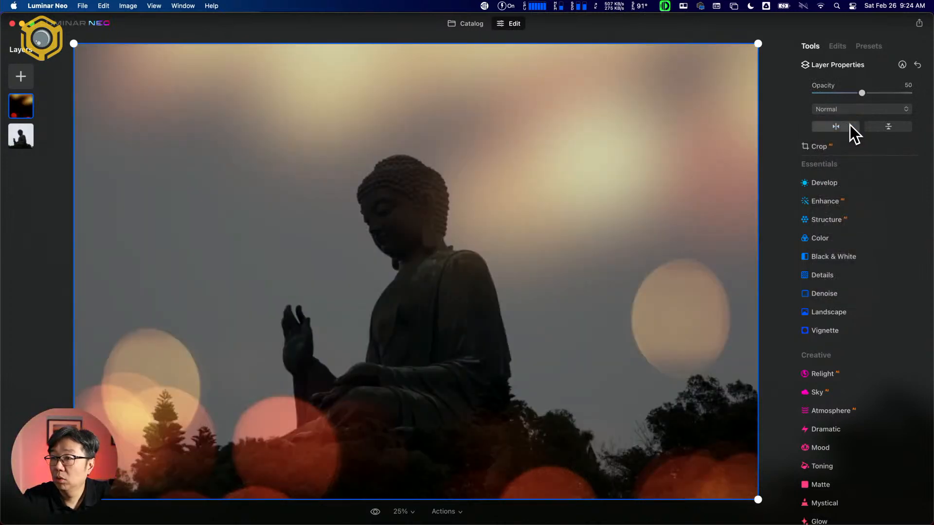
left_click(879, 107)
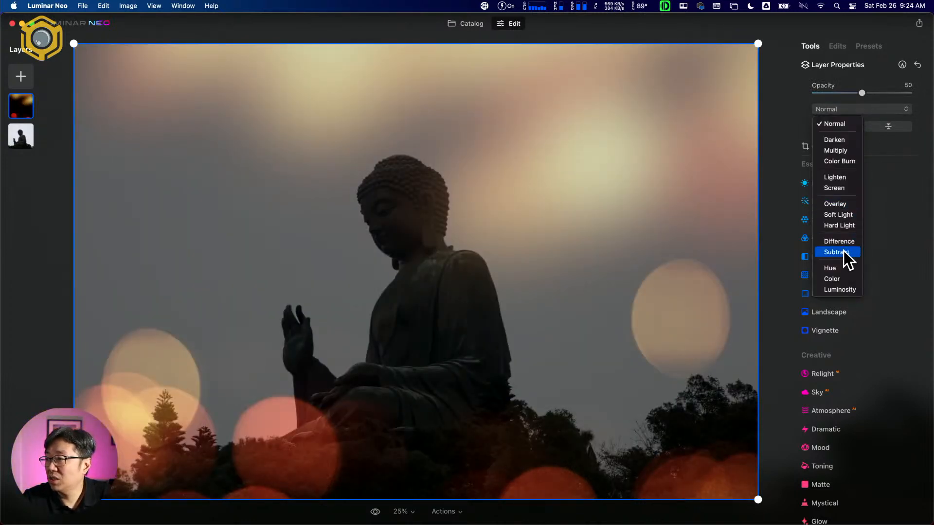
left_click(846, 187)
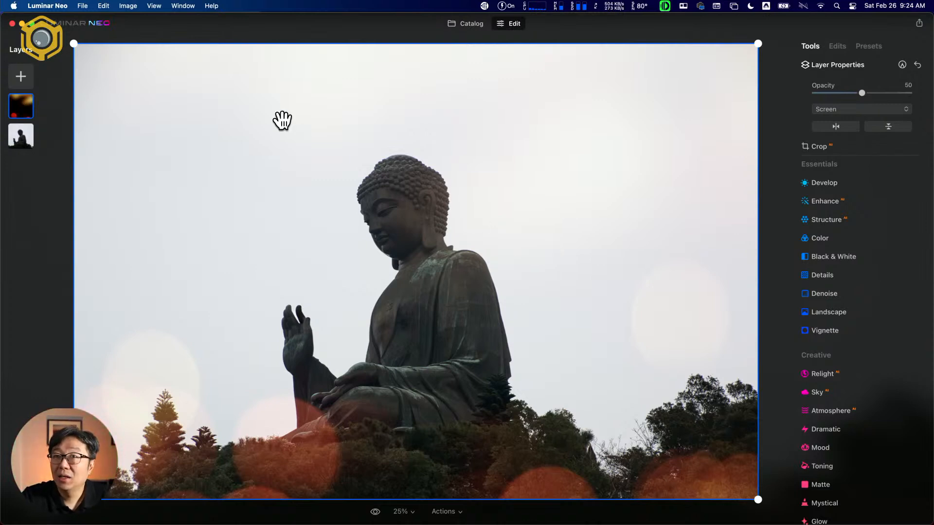
Look through the Scene folder for an image to load as a new layer and cancel the file selection.
left_click(23, 77)
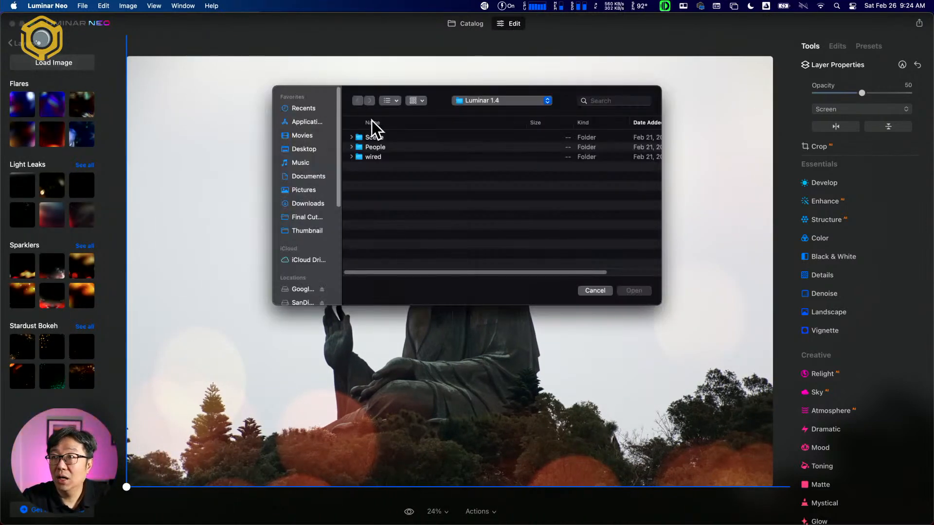
double_click(392, 138)
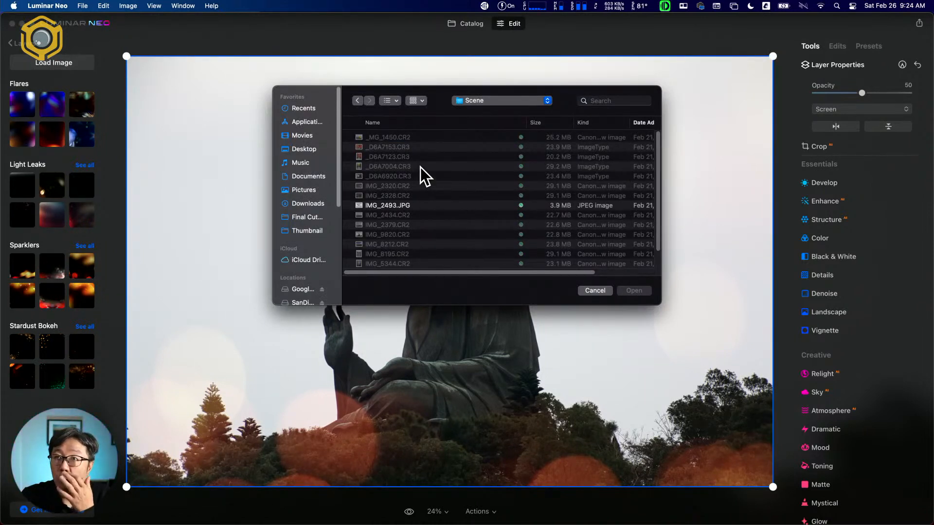
left_click(596, 291)
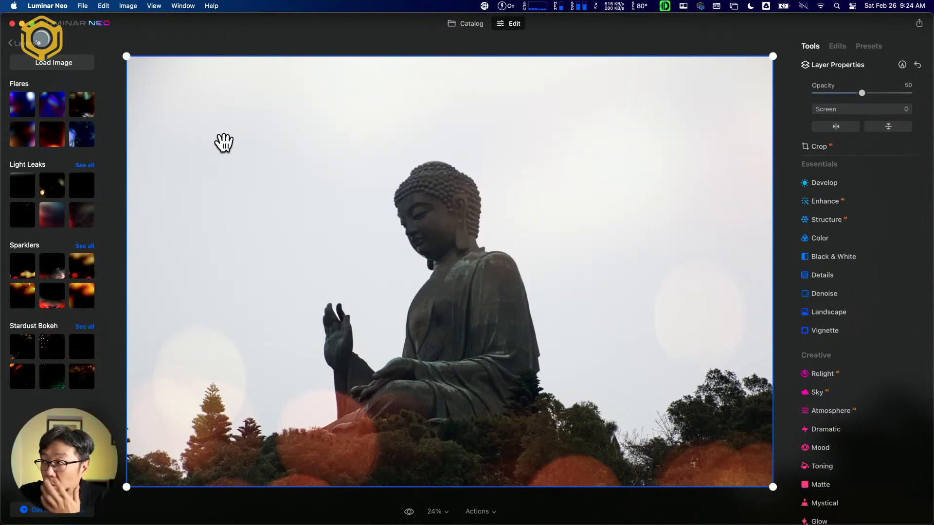
Check which files in the Scene, wired and People folders can be loaded as layers, without loading any.
left_click(29, 67)
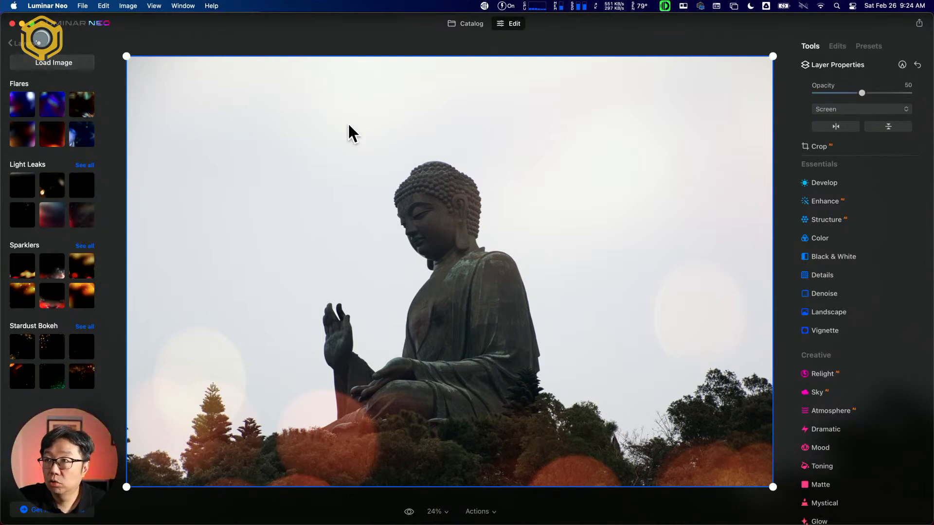
scroll(428, 218, "down", 5)
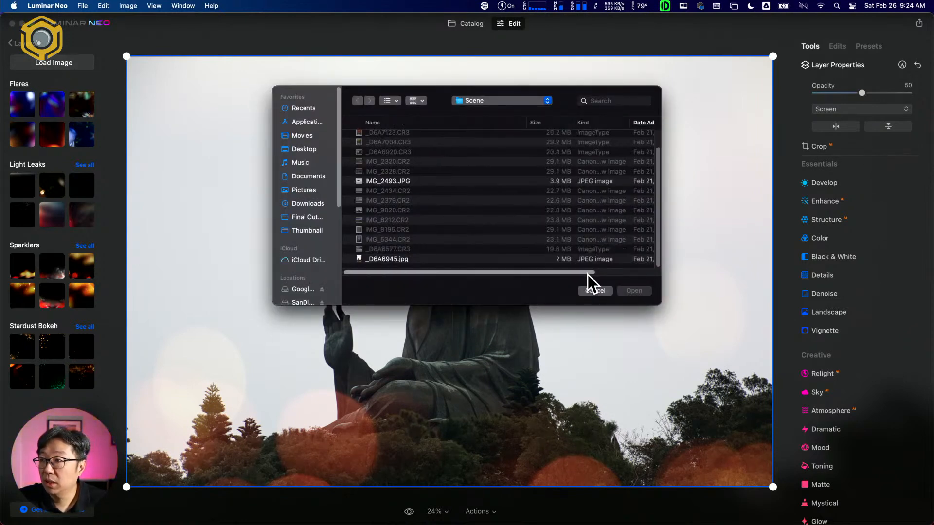
left_click(518, 102)
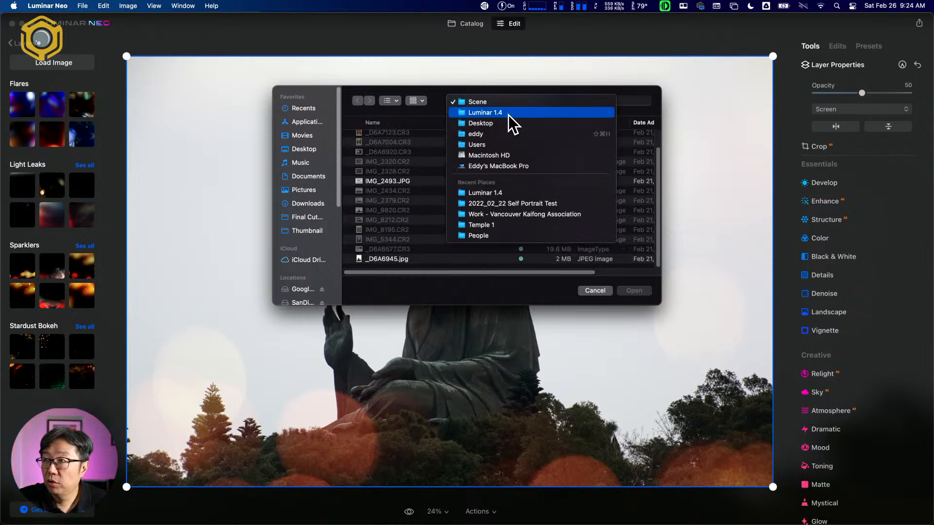
left_click(509, 114)
double_click(393, 156)
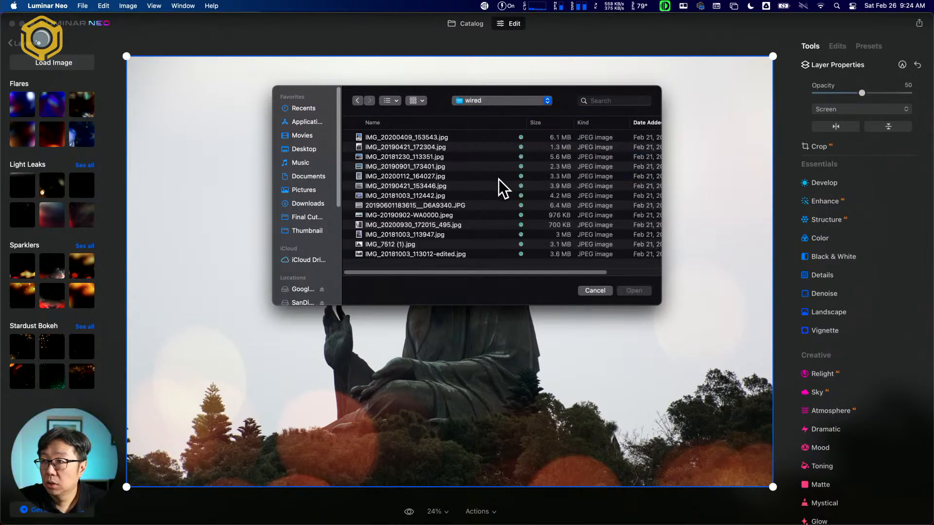
left_click(460, 102)
left_click(474, 110)
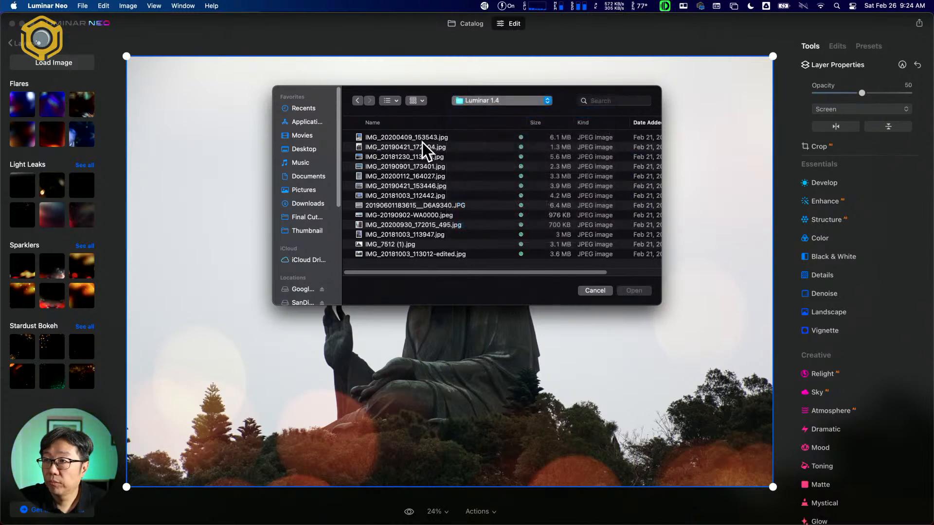
double_click(410, 145)
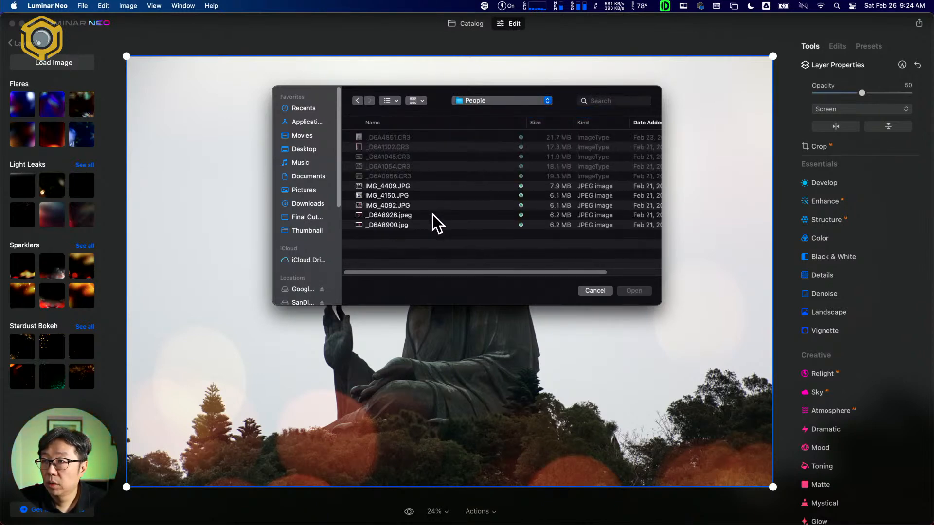
left_click(595, 291)
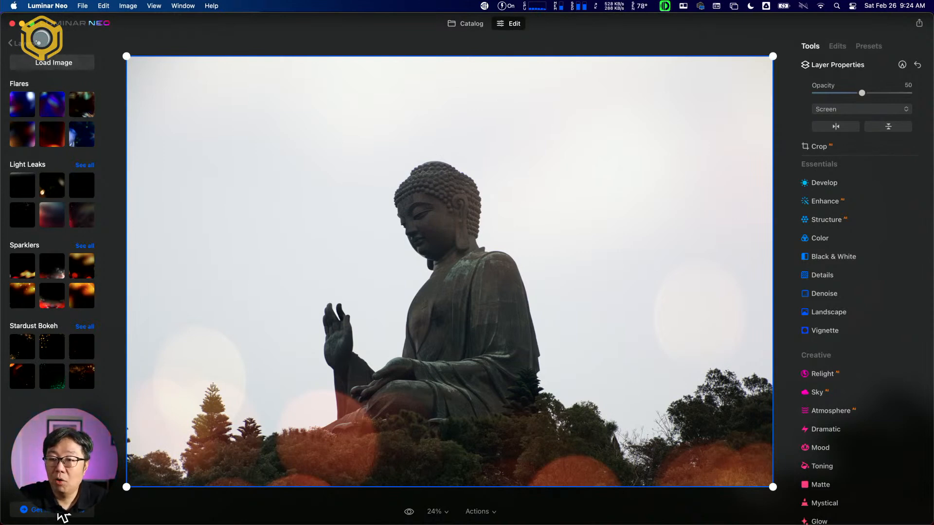
View the Buddha statue photo in the catalog, reopen it for editing and display its list of edits.
left_click(474, 23)
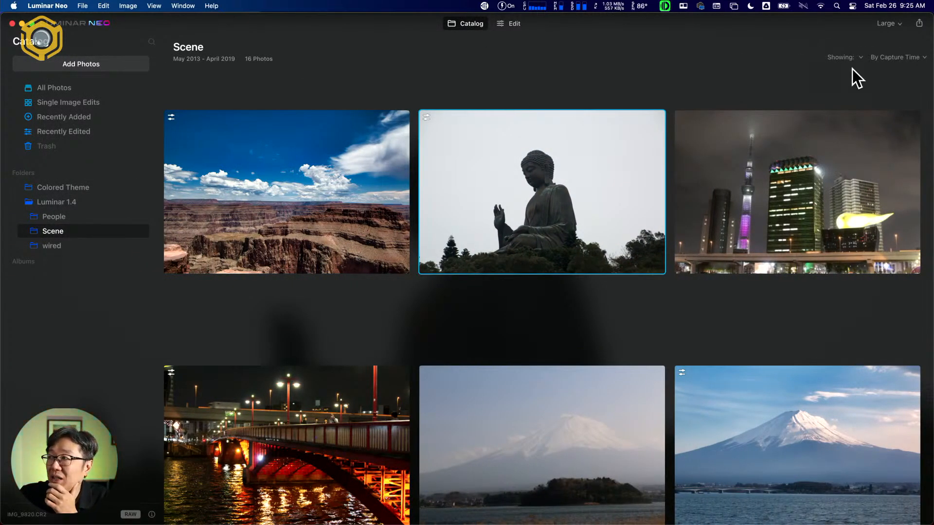
double_click(532, 188)
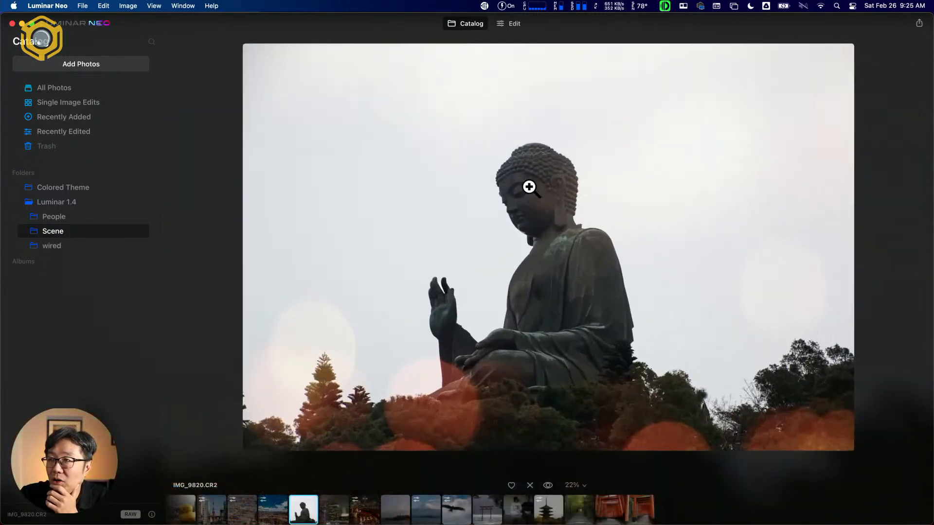
left_click(504, 28)
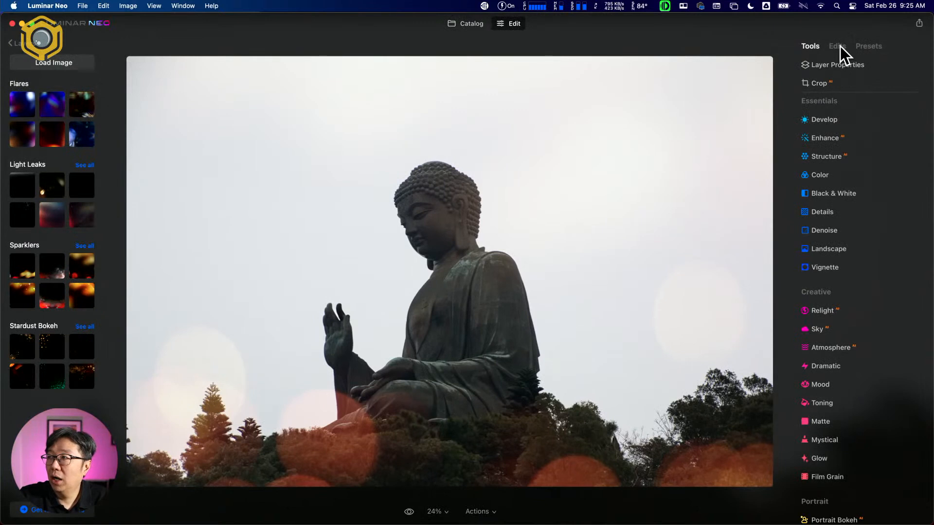
left_click(837, 47)
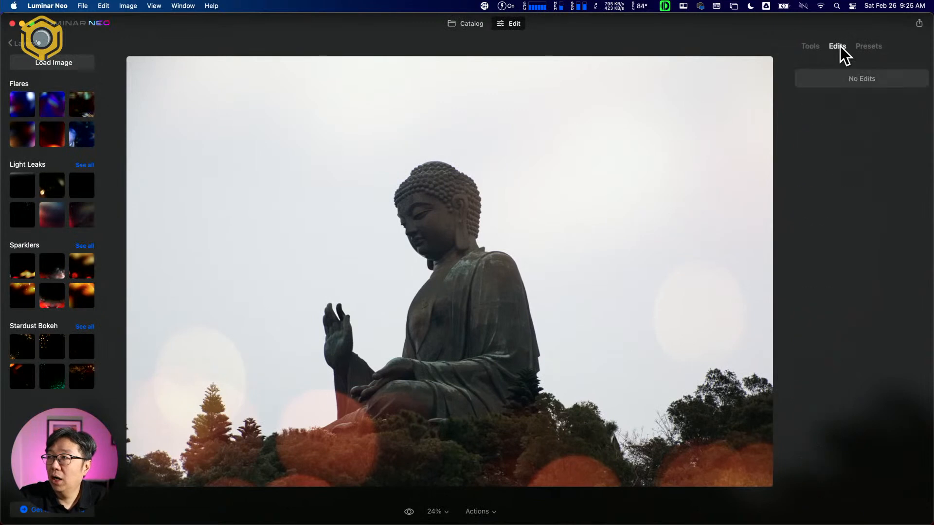
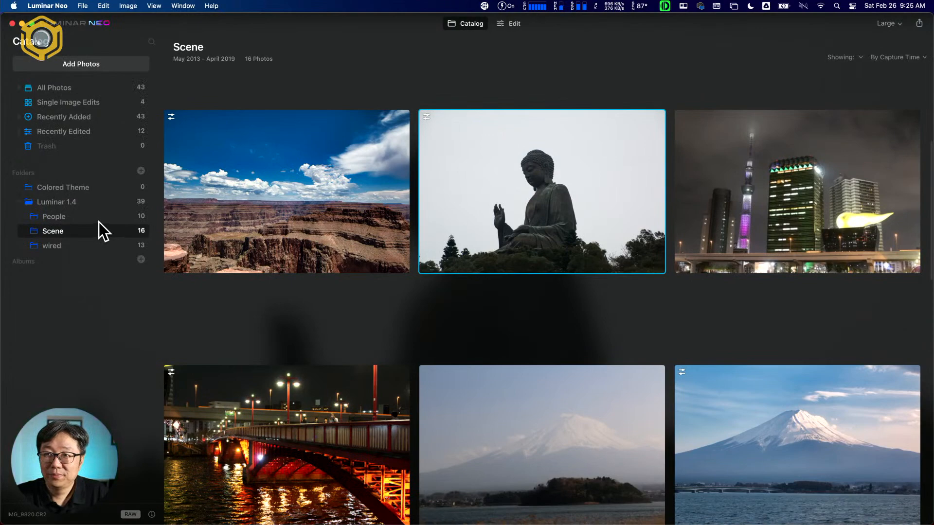
Open the snowy mountain photo with overhead cables from the wired folder for editing.
left_click(83, 250)
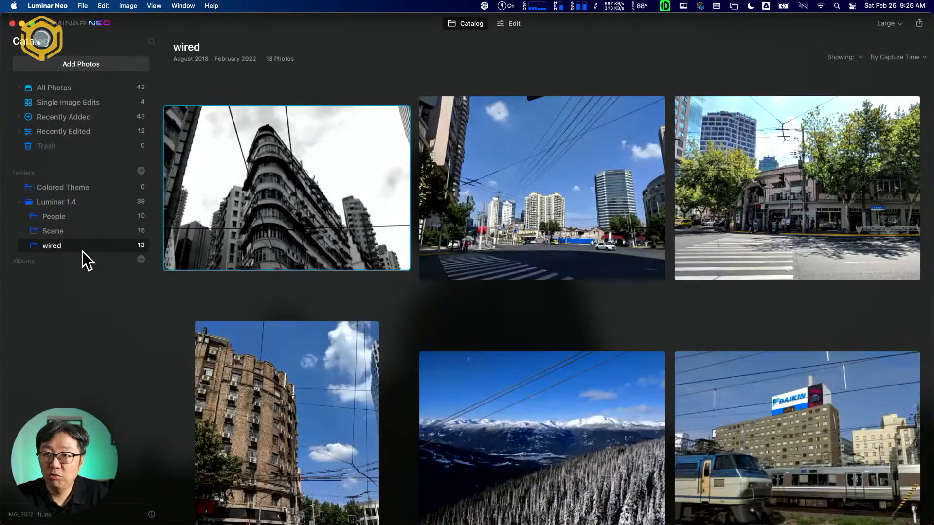
double_click(600, 365)
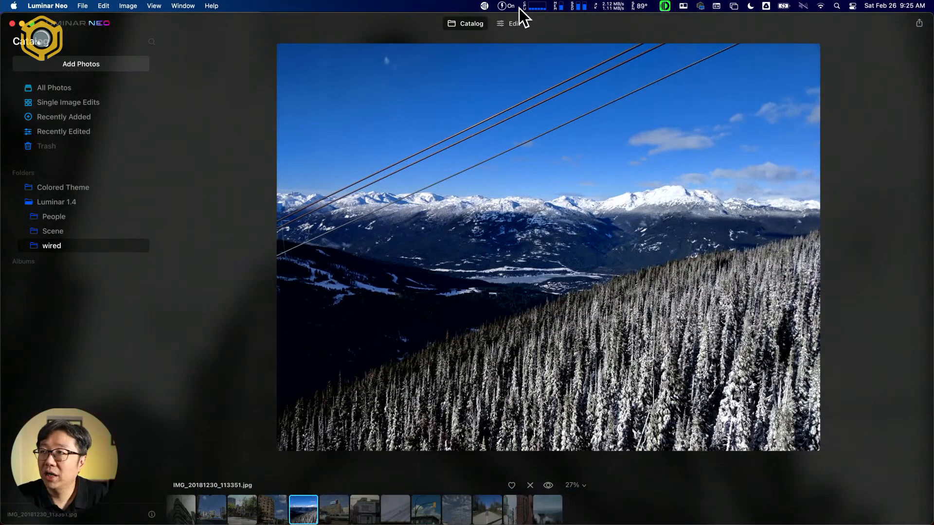
left_click(524, 21)
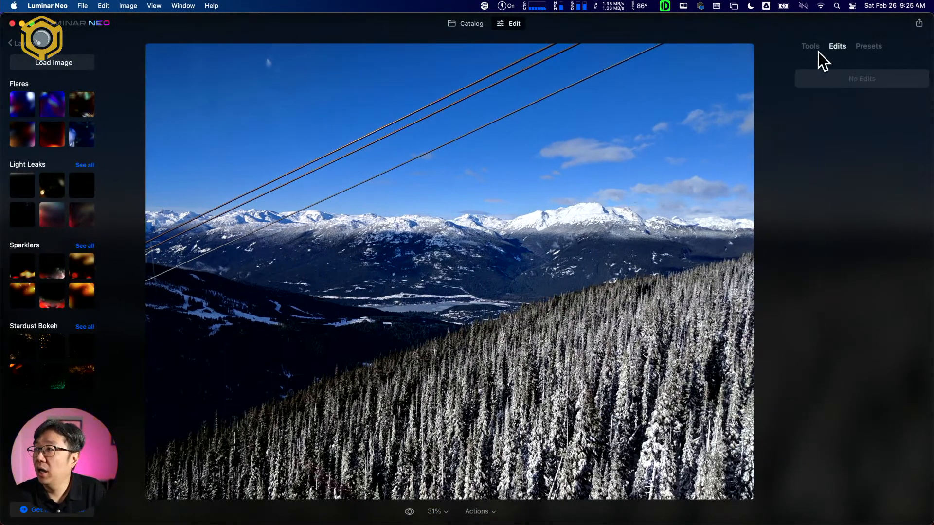
Remove the power lines from the snowy mountain photo with the Erase tool's automatic powerline removal.
left_click(813, 46)
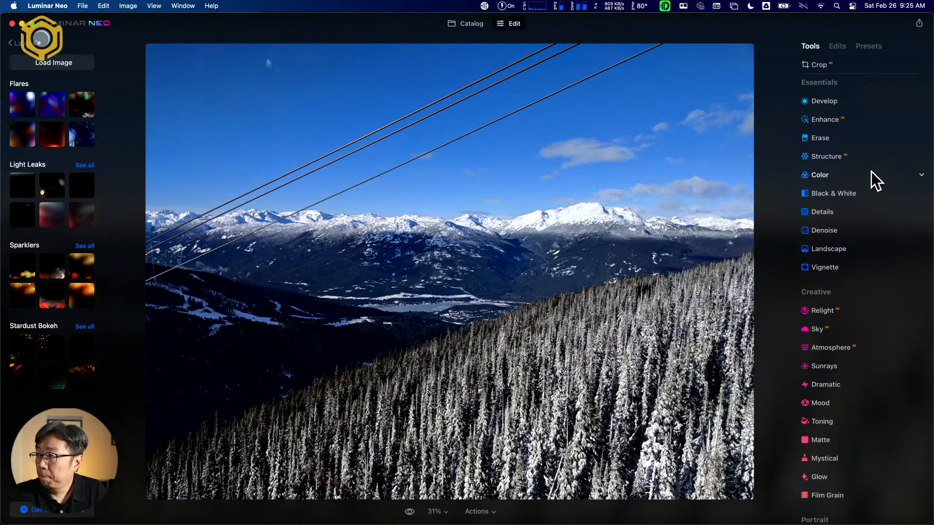
left_click(857, 141)
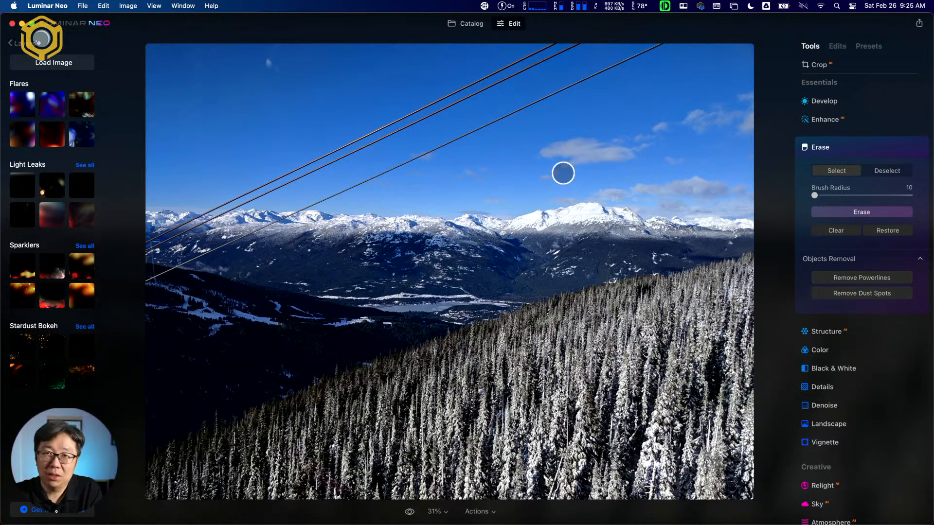
left_click(866, 277)
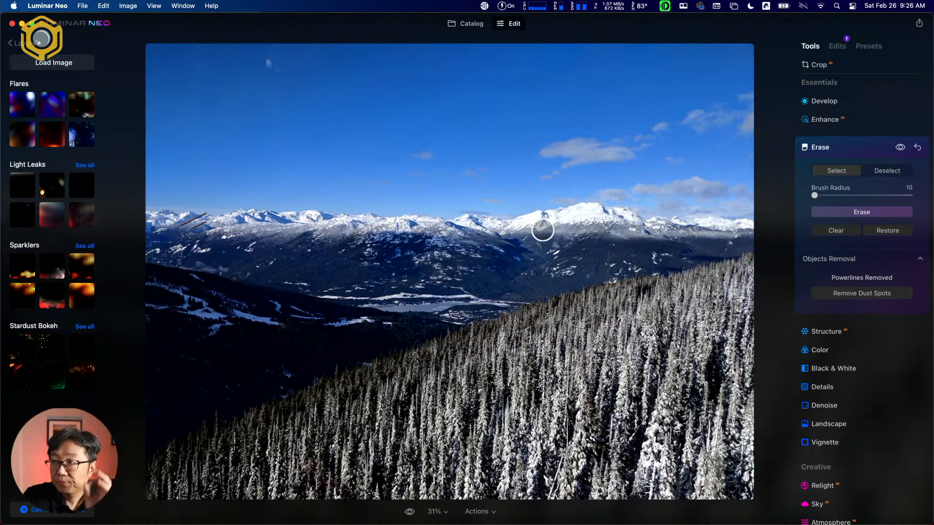
Brush over most of the upper leftover cable segment across the snowy ridge and erase it in two passes.
scroll(544, 175, "up", 5)
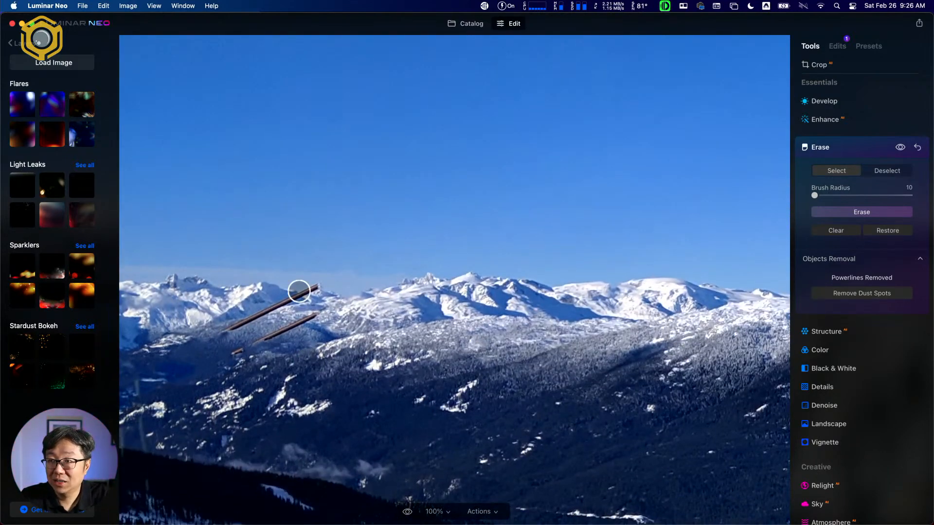
scroll(303, 308, "up", 3)
scroll(304, 308, "up", 1)
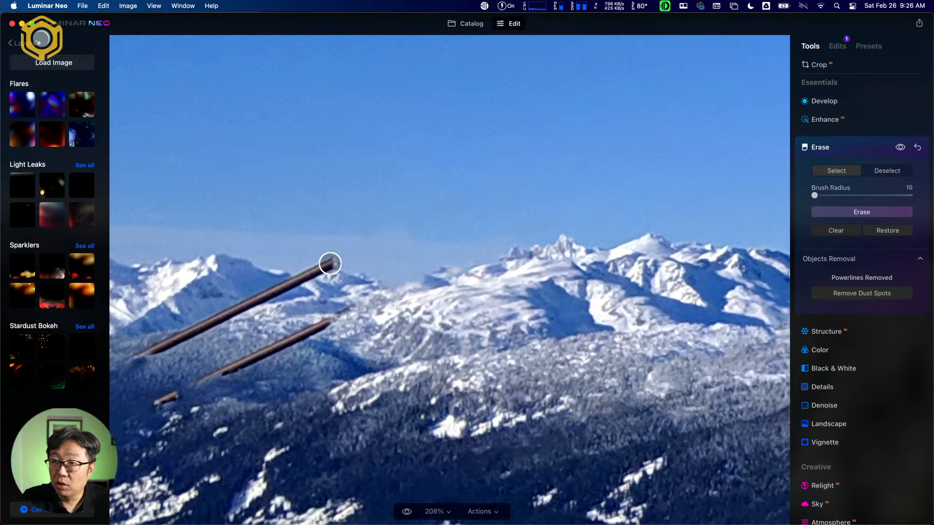
mouse_move(330, 264)
left_mouse_down()
mouse_move(306, 278)
mouse_move(338, 261)
mouse_move(137, 357)
mouse_move(190, 327)
left_mouse_up()
left_click(828, 211)
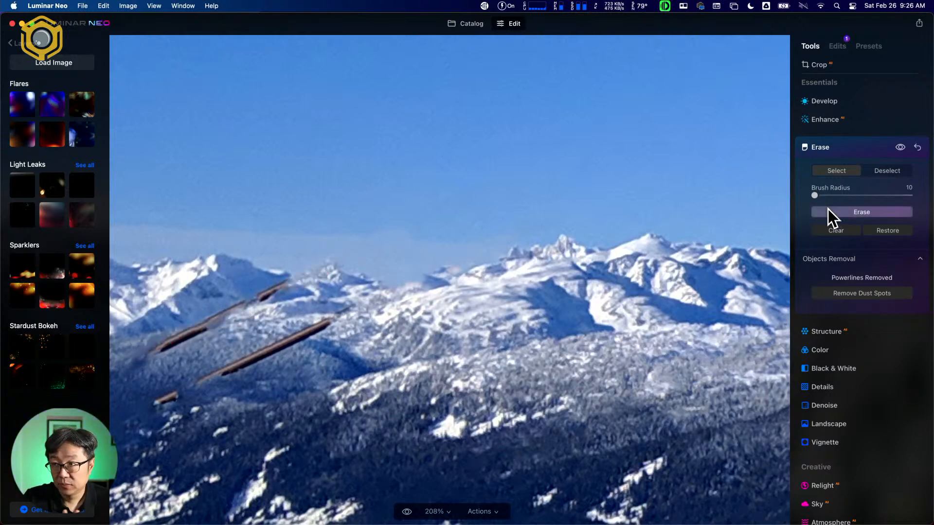
mouse_move(331, 260)
left_mouse_down()
mouse_move(191, 335)
mouse_move(203, 329)
left_mouse_up()
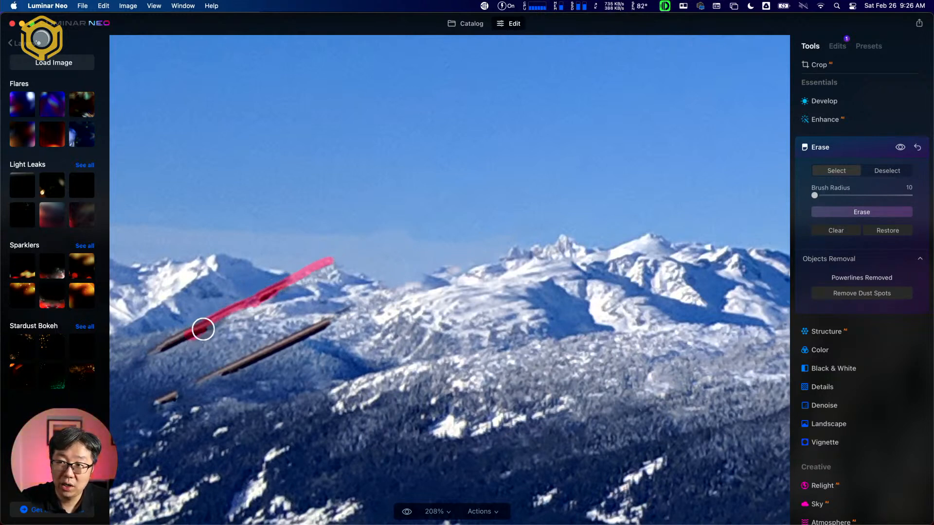
left_click(844, 210)
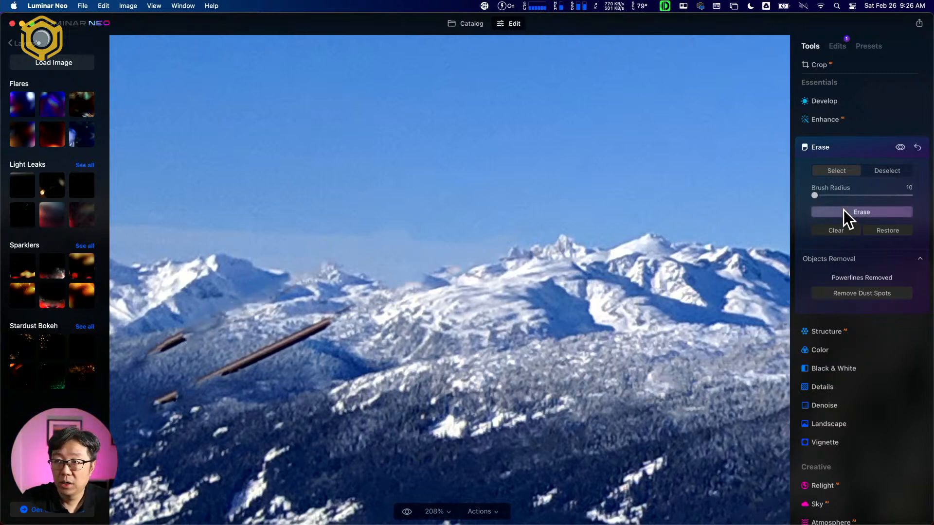
Erase the tip and then the main length of the lower leftover cable segment on the mountain slope.
left_click_drag(347, 306, 334, 317)
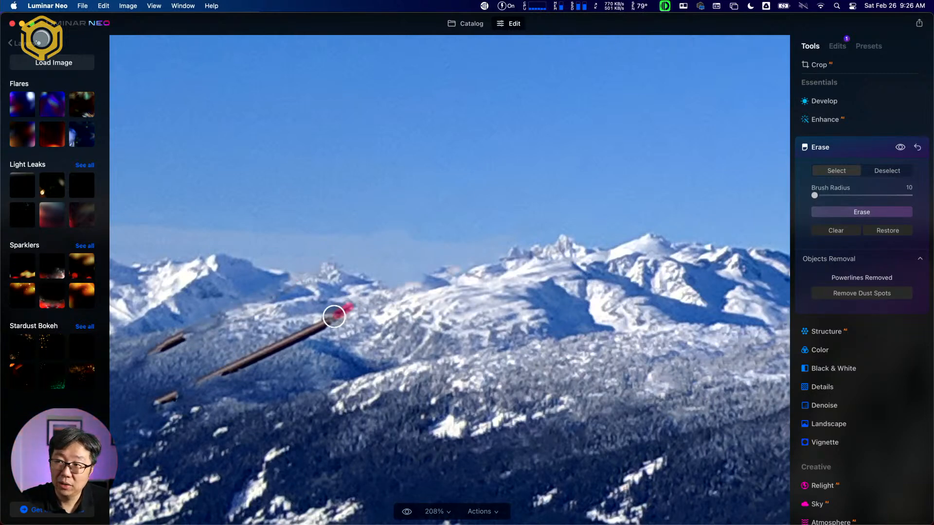
left_click(833, 212)
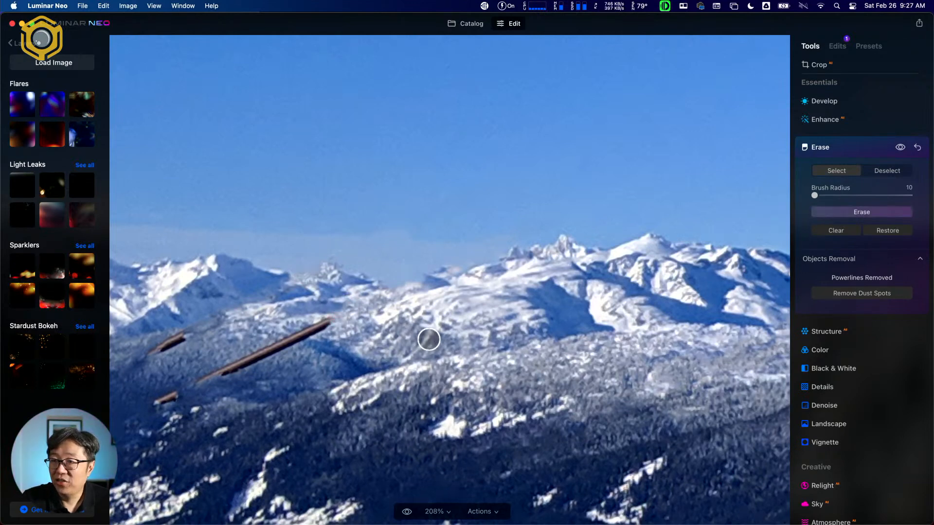
mouse_move(323, 323)
left_mouse_down()
mouse_move(230, 370)
mouse_move(309, 330)
left_mouse_up()
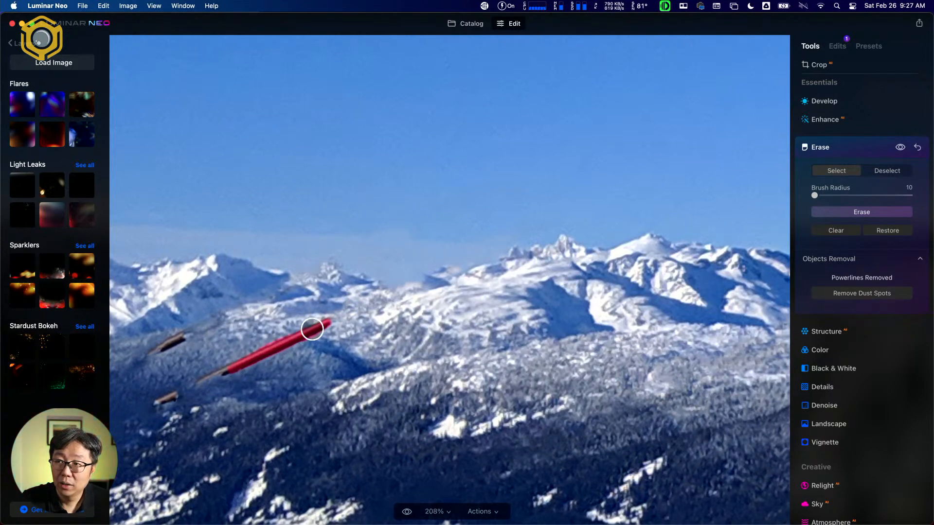
left_click(838, 209)
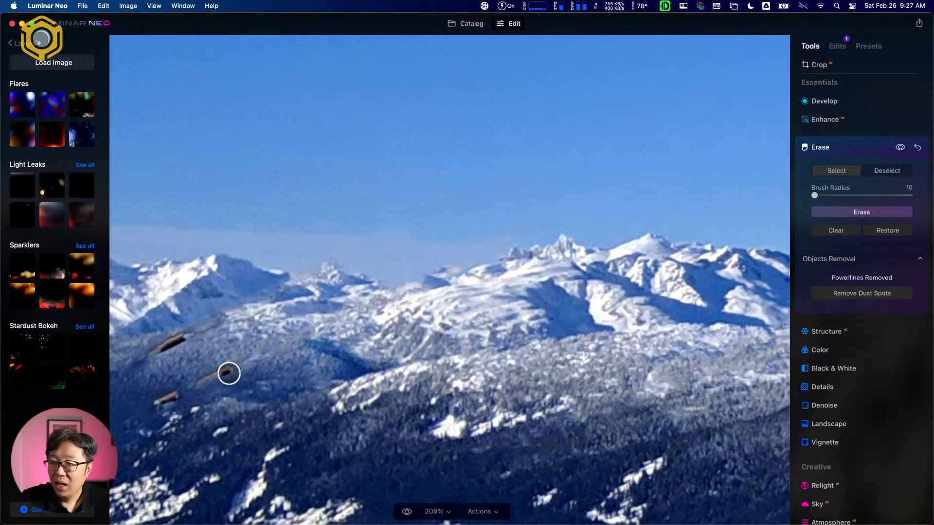
Brush over the three short leftover cable fragments on the snowy mountain slope and erase them.
mouse_move(227, 373)
left_mouse_down()
mouse_move(198, 382)
mouse_move(229, 372)
left_mouse_up()
mouse_move(156, 405)
left_mouse_down()
mouse_move(174, 396)
mouse_move(154, 403)
left_mouse_up()
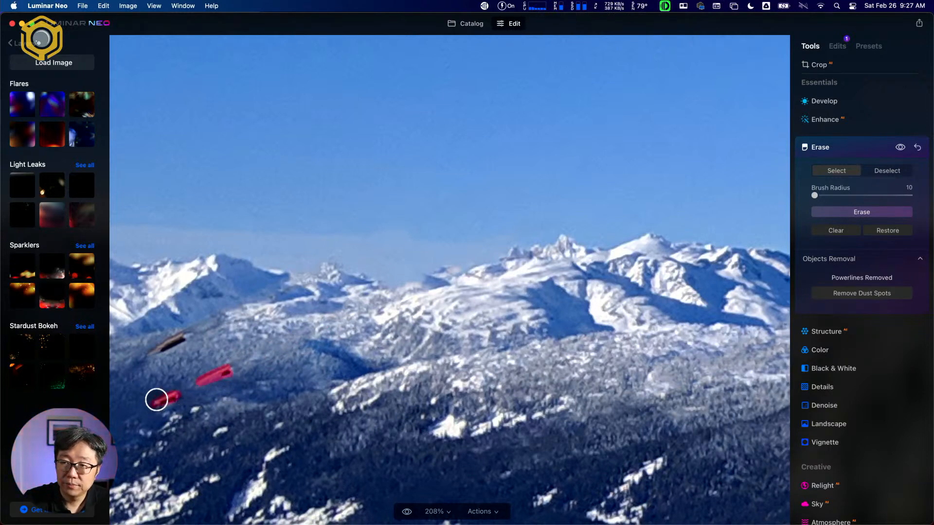
left_click_drag(155, 352, 191, 334)
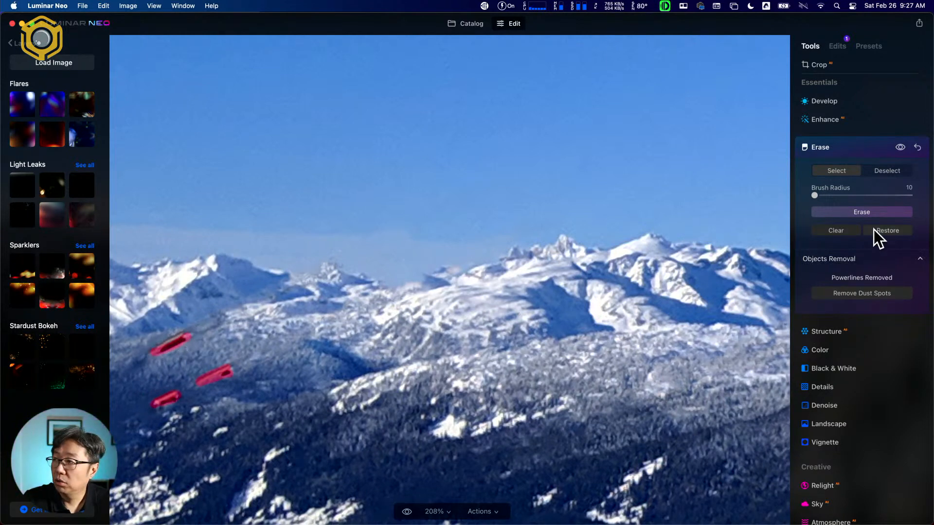
left_click(862, 211)
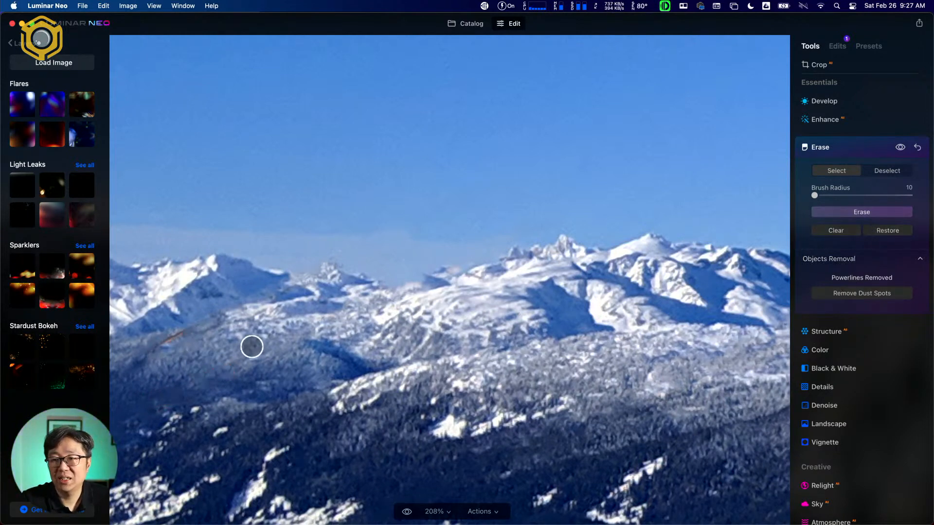
Brush over the last faint cable trace along the ridge and erase it.
left_click_drag(191, 324, 147, 352)
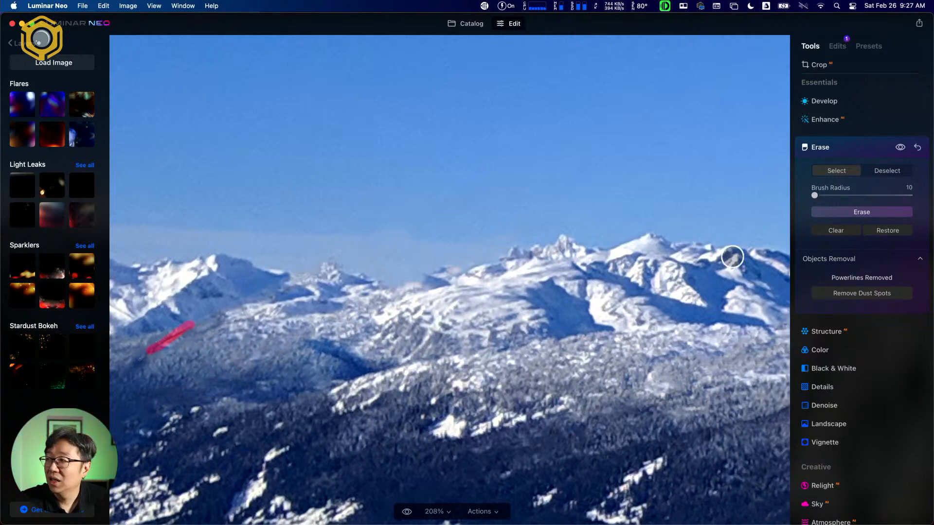
left_click(846, 212)
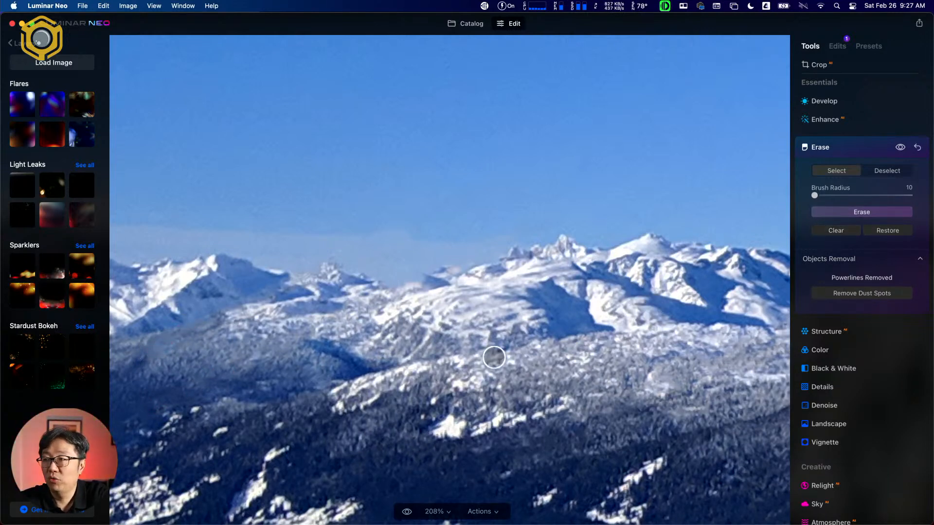
key("super+0")
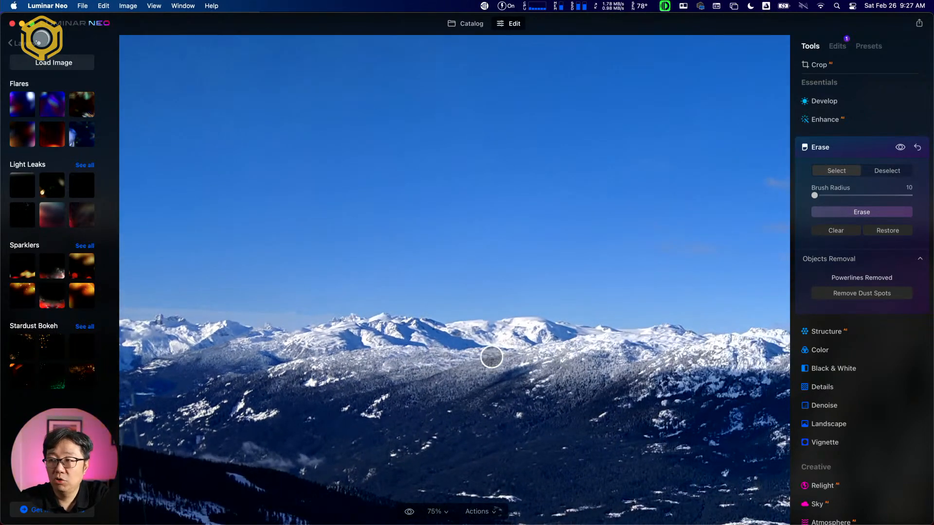
scroll(491, 357, "up", 5)
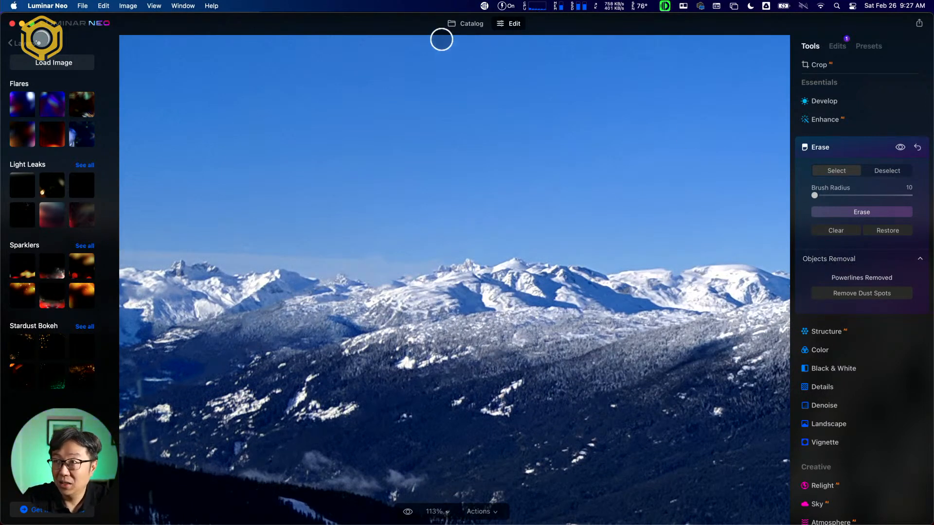
Return to the wired folder in the catalog and open the tall brick corner building photo for editing.
left_click(466, 24)
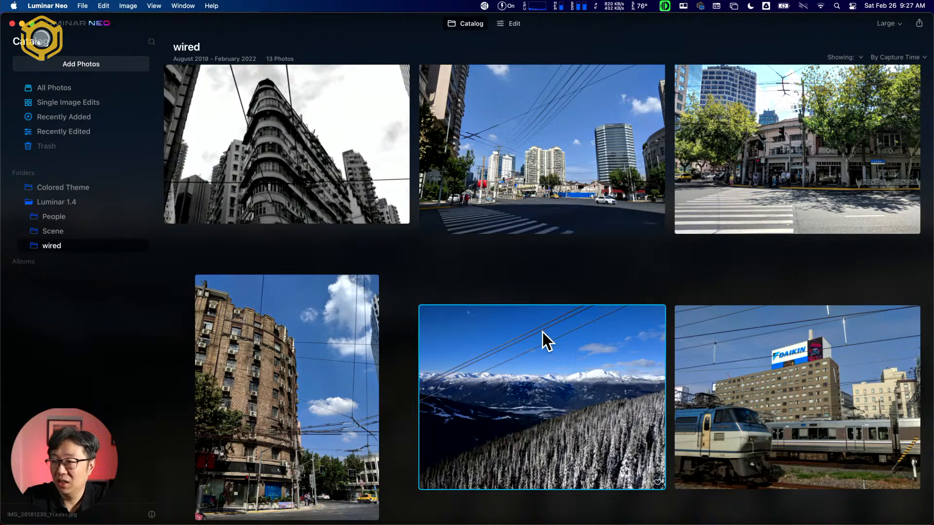
double_click(317, 378)
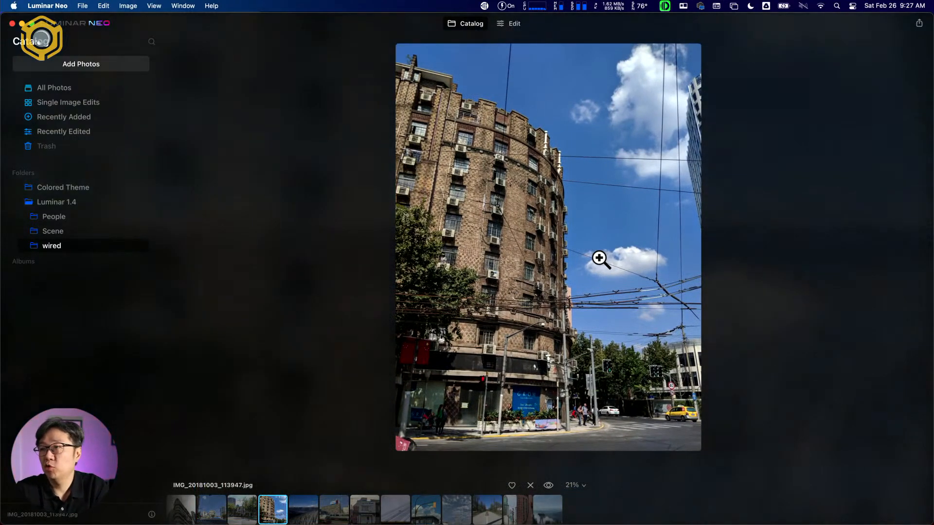
left_click(506, 25)
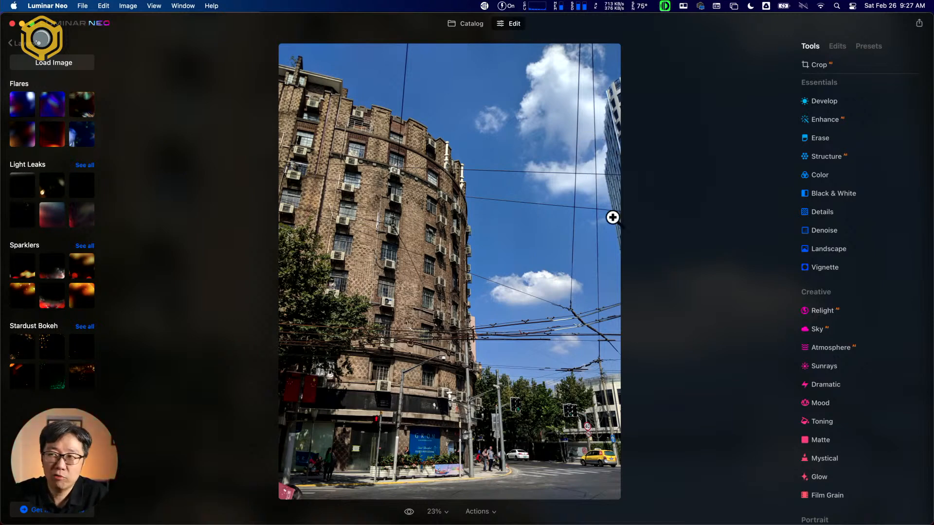
Remove the power lines from the brick building photo with Erase's automatic powerline removal and inspect the facade up close.
left_click(833, 139)
left_click(853, 276)
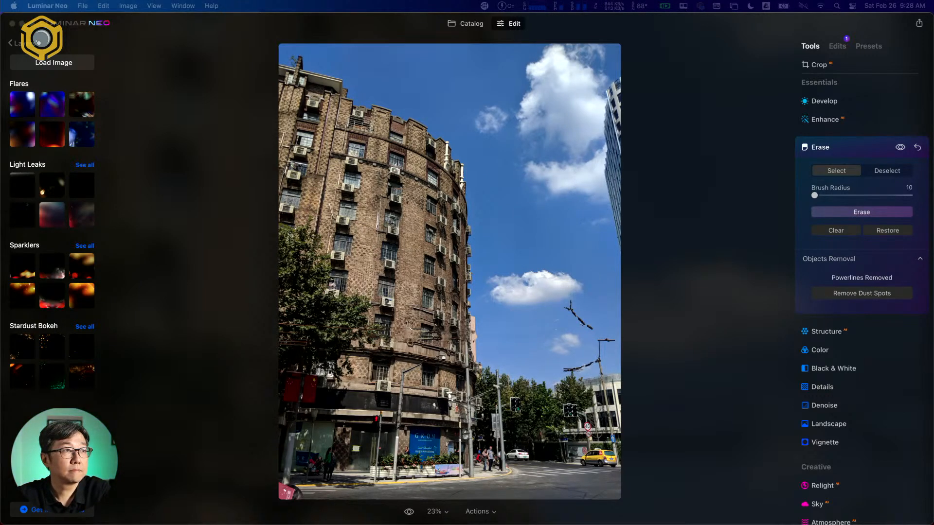
left_click(358, 24)
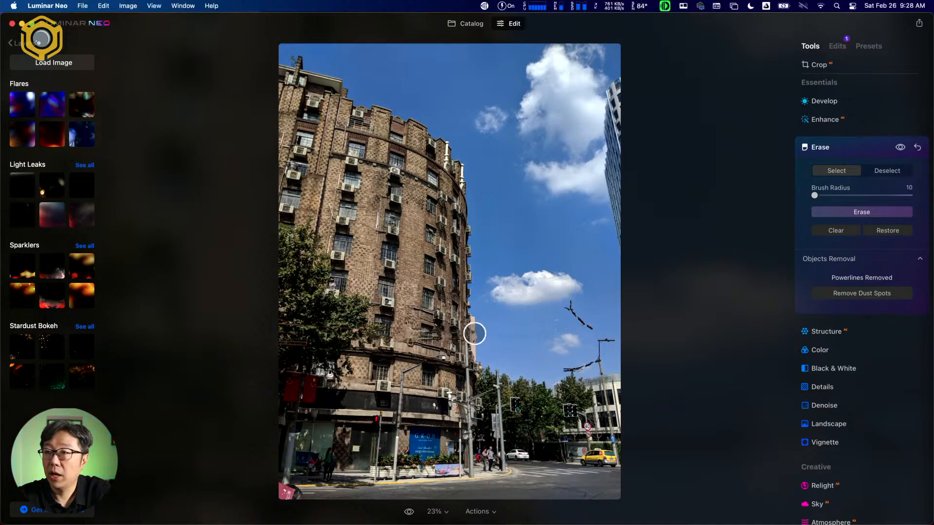
scroll(475, 334, "up", 10)
scroll(442, 325, "left", 3)
scroll(444, 326, "left", 2)
scroll(482, 364, "up", 5)
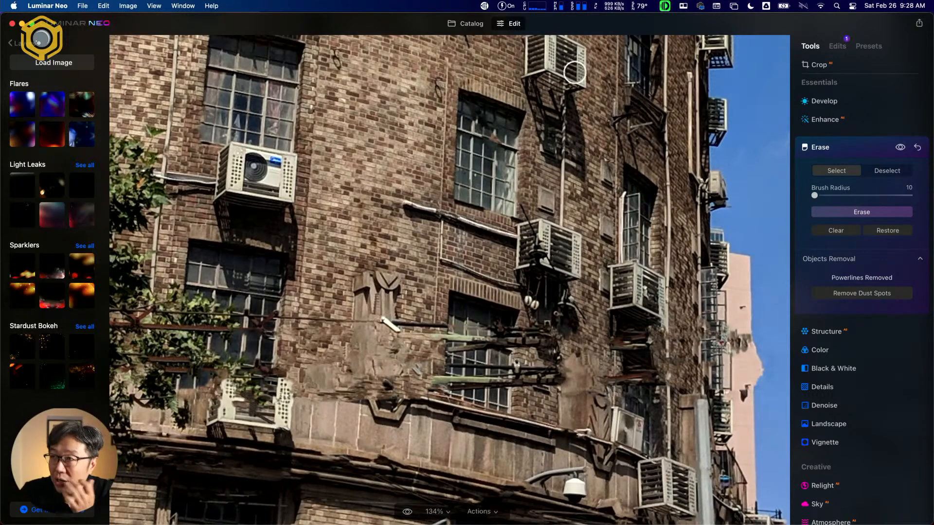
key("super+0")
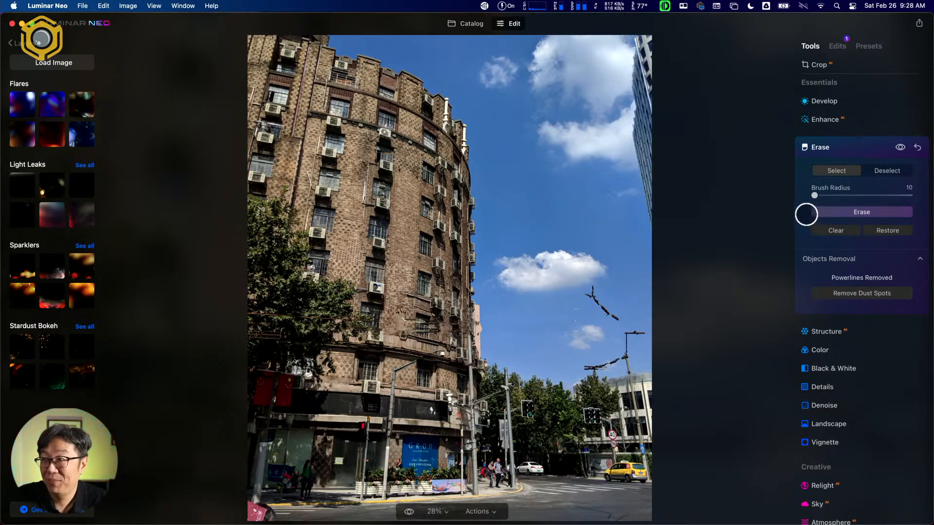
Return to the wired folder in the catalog, realign the window with the screen and open the snowy mountain photo.
double_click(451, 17)
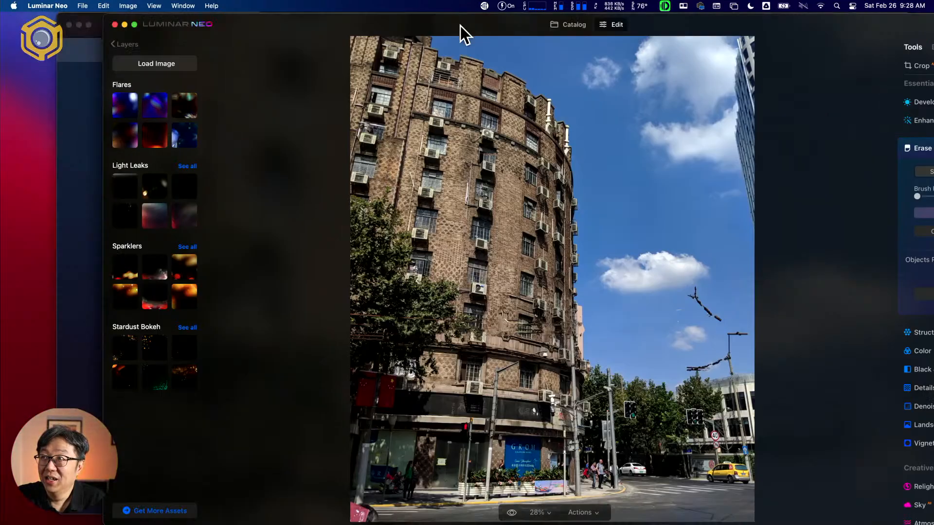
left_click(563, 24)
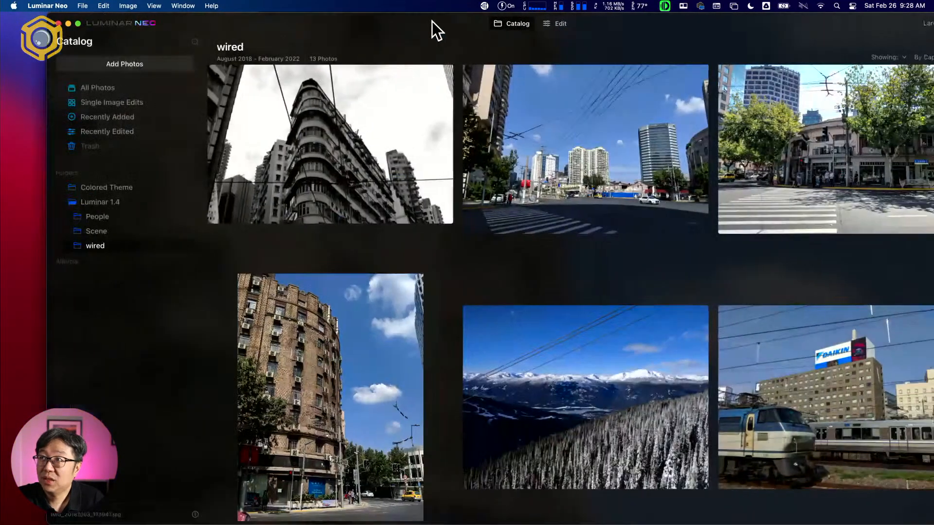
left_click_drag(432, 21, 382, 16)
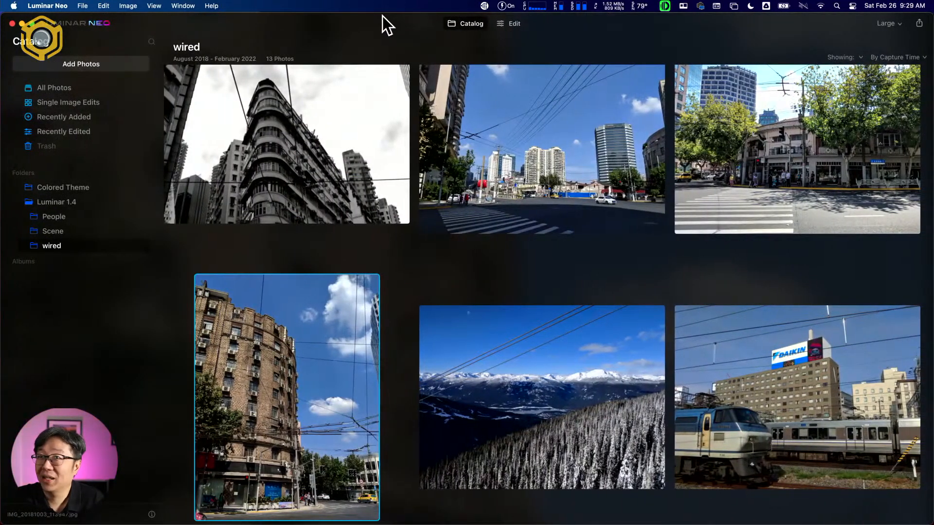
scroll(552, 273, "down", 2)
left_click(554, 280)
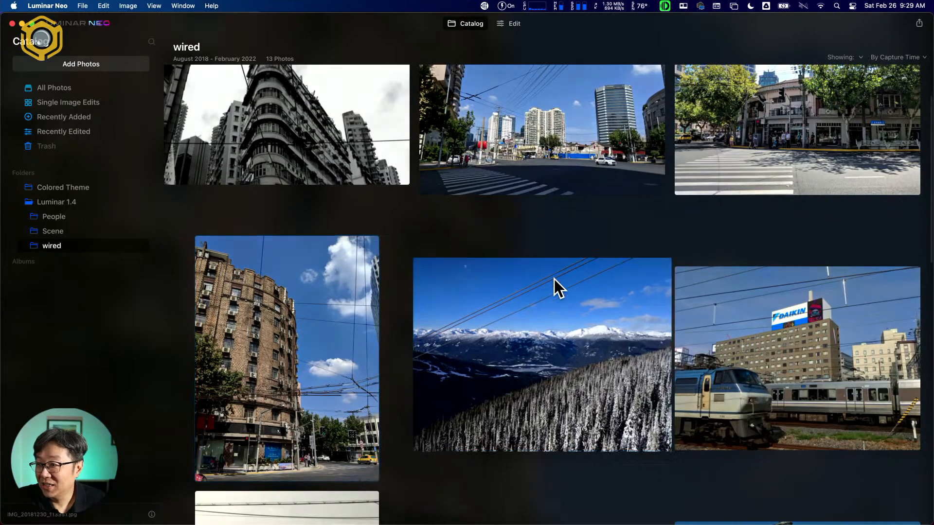
Inspect the cable lines in the snowy mountain photo in the editor and return to the catalog.
double_click(553, 279)
left_click(517, 26)
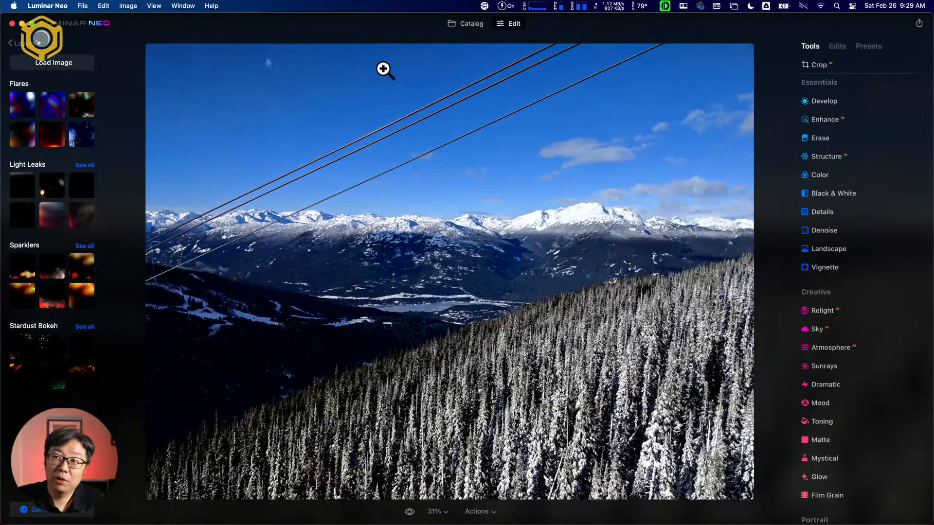
left_click(466, 27)
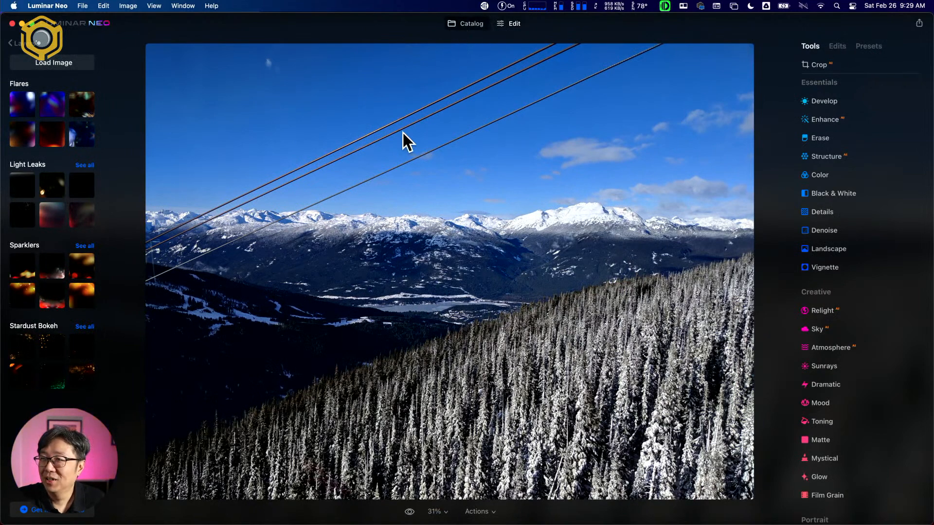
Open the photo of the white two-storey shrine building with overhead wires from the wired folder for editing.
scroll(733, 349, "down", 5)
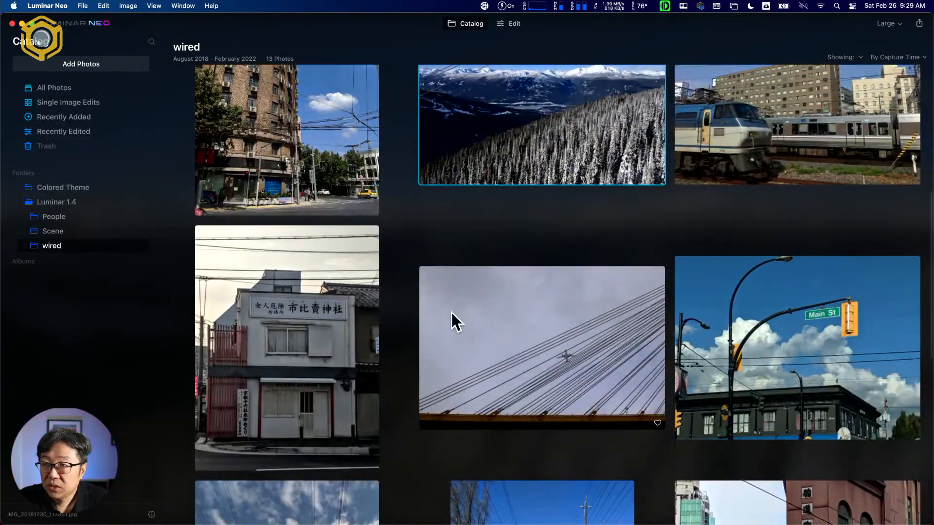
left_click(350, 243)
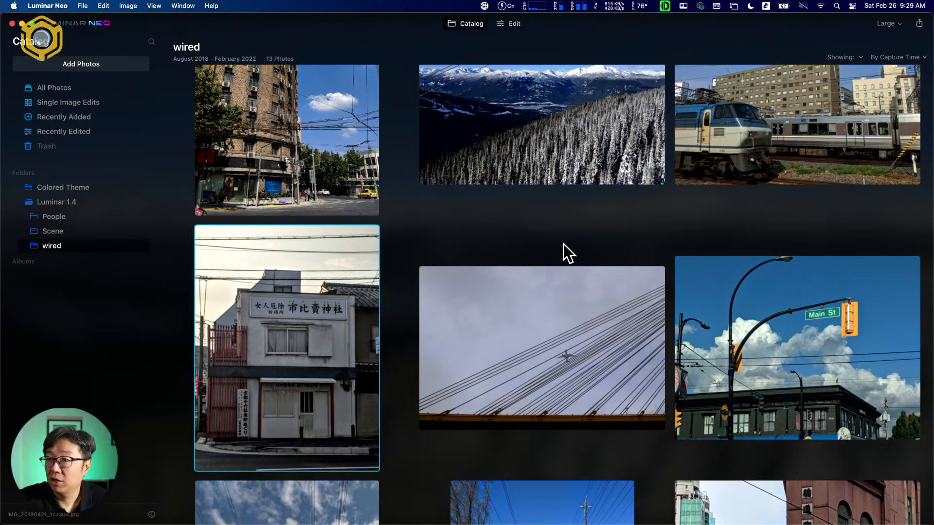
scroll(573, 293, "down", 3)
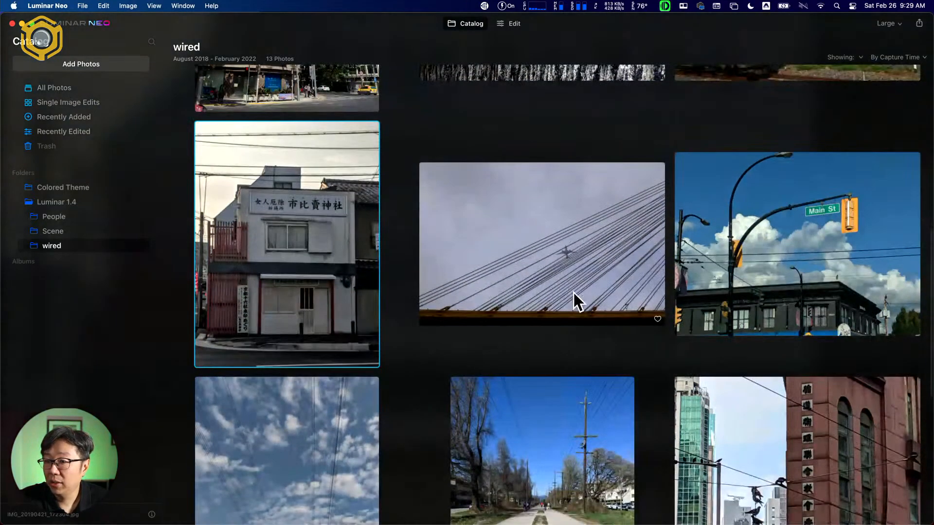
double_click(359, 218)
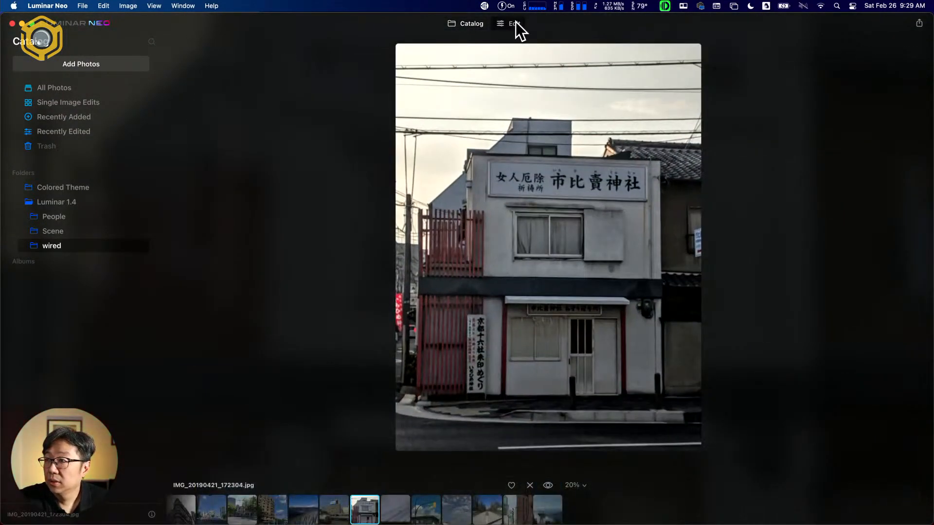
left_click(516, 23)
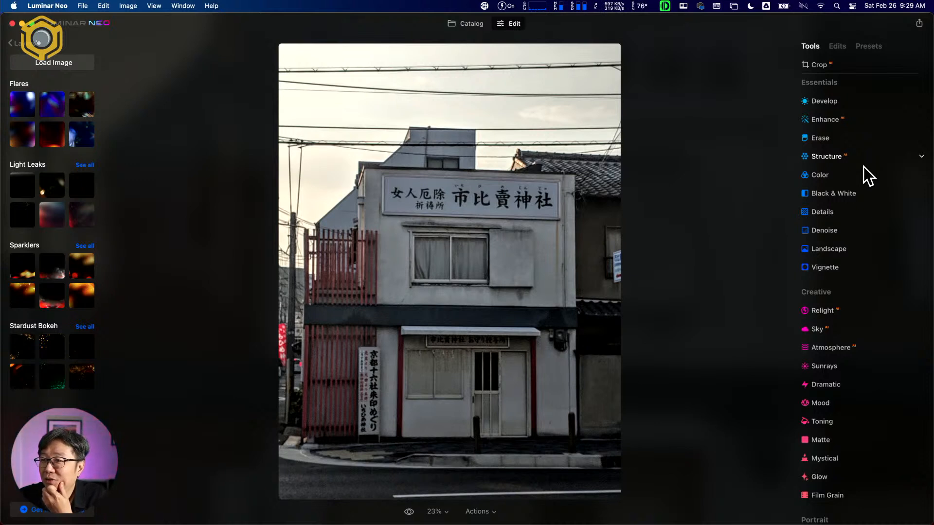
Remove the powerlines from the shrine building photo with the Erase tool's automatic object removal and return to the catalog.
left_click(865, 136)
left_click(868, 277)
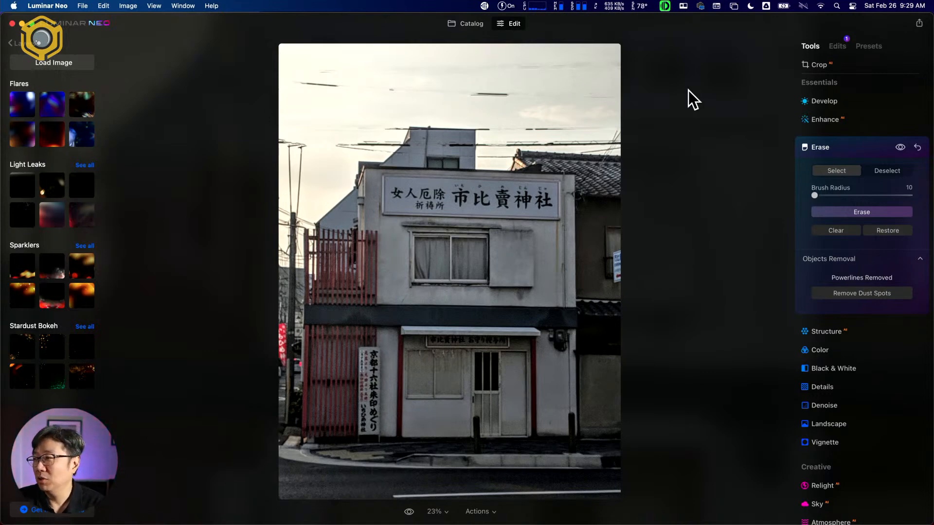
left_click(469, 22)
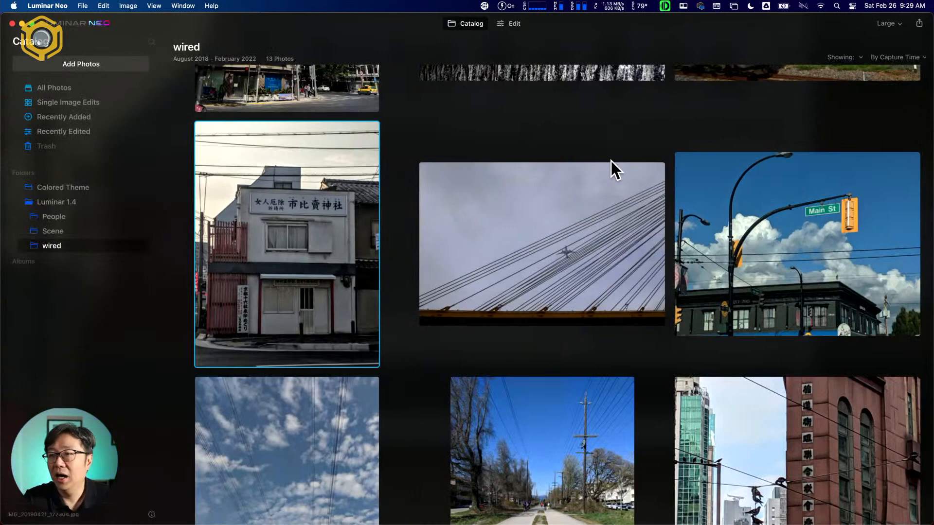
Reopen the shrine building photo for editing, revert it to the original and display the Erase tool's options.
left_click(513, 24)
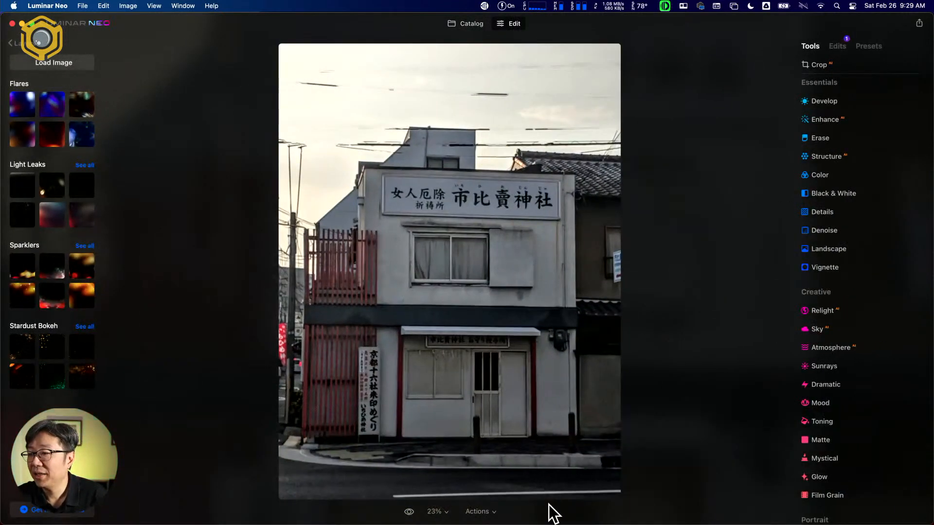
left_click(494, 513)
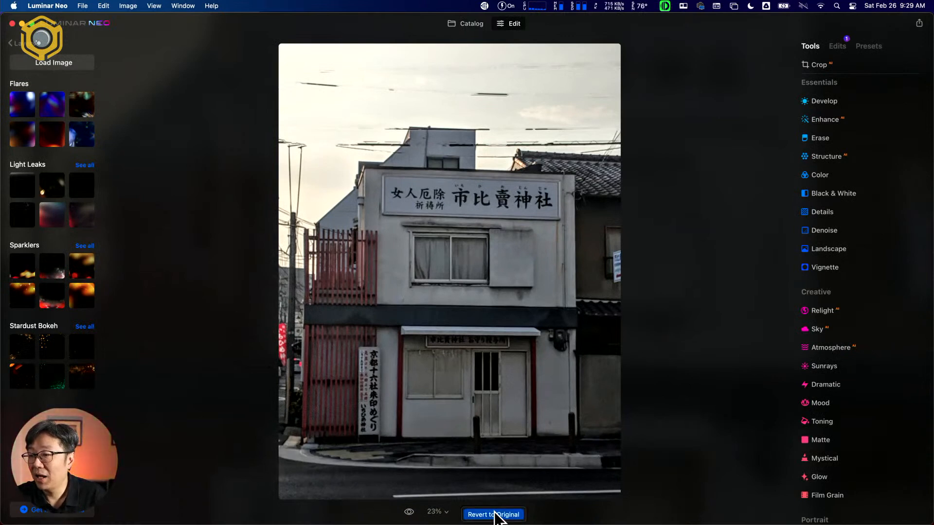
left_click(498, 514)
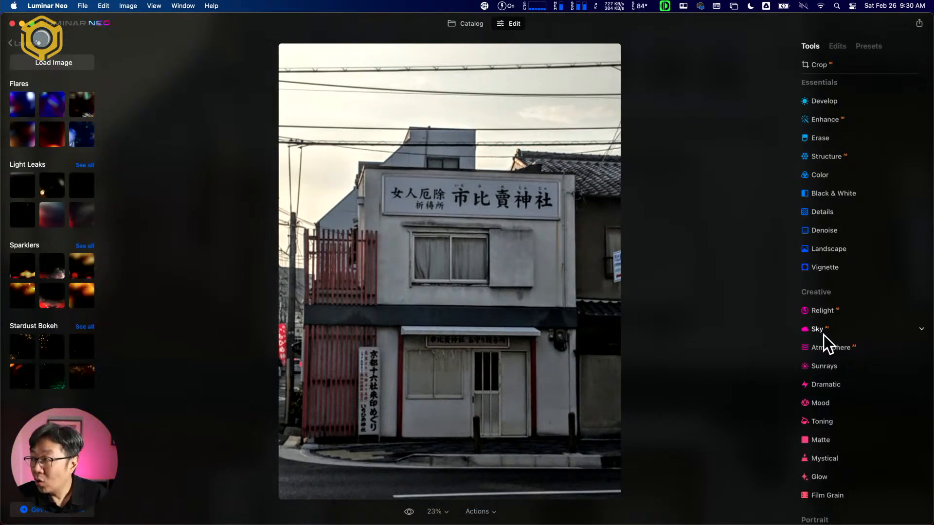
left_click(888, 140)
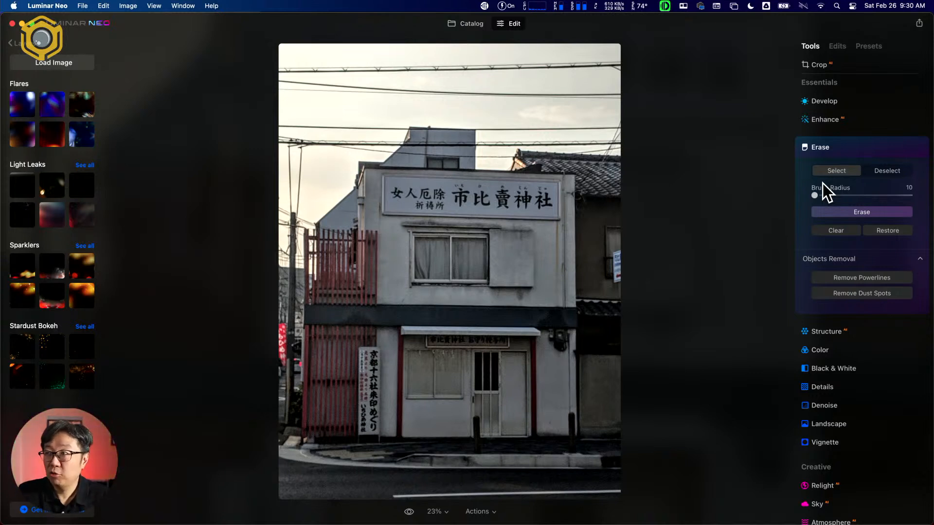
Open the portrait of the man in the grey T-shirt from the People folder for editing.
left_click(464, 23)
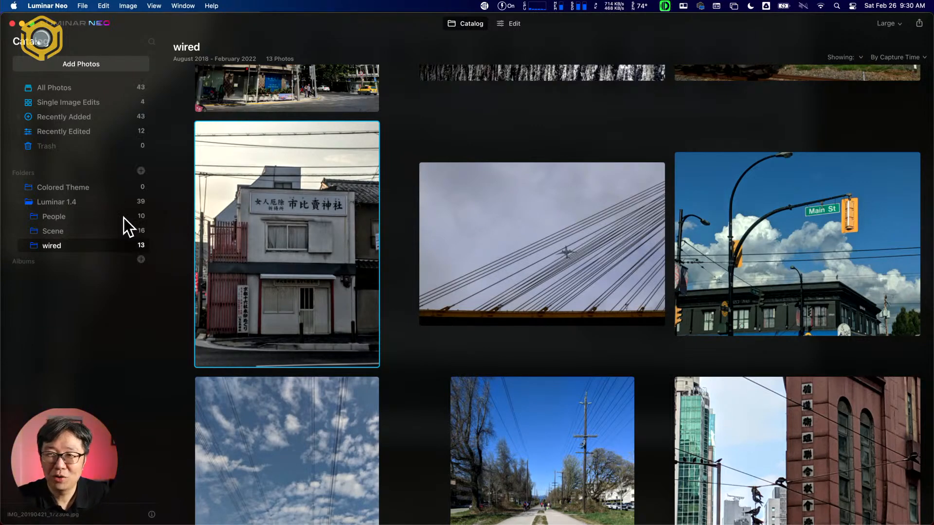
left_click(65, 217)
scroll(417, 243, "down", 5)
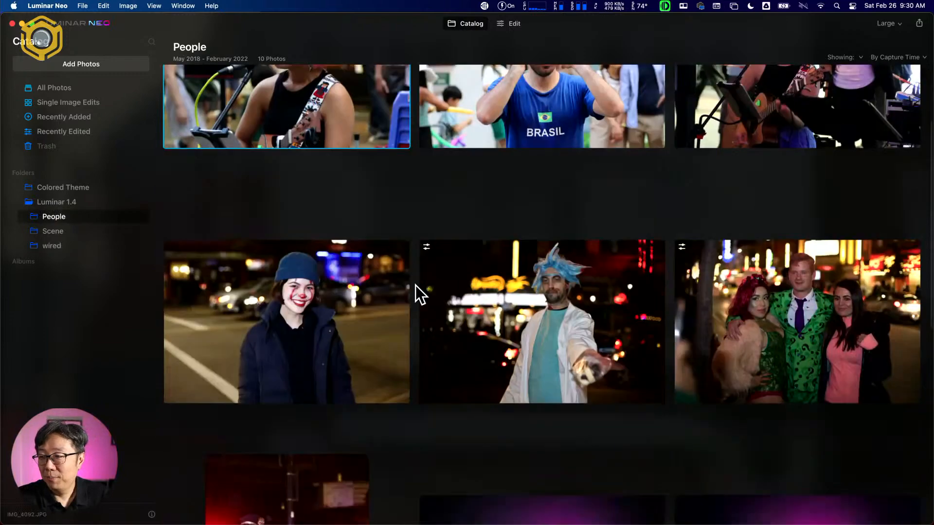
scroll(416, 284, "down", 4)
left_click(336, 330)
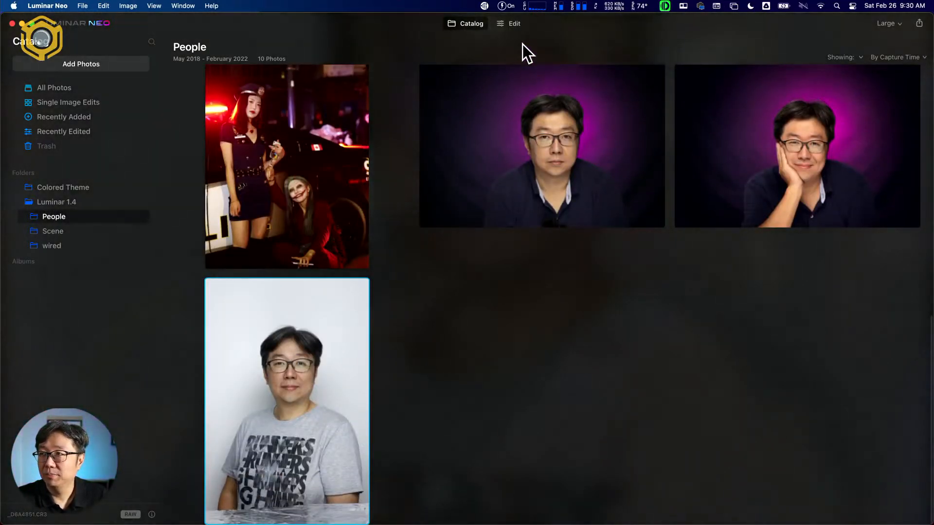
left_click(515, 24)
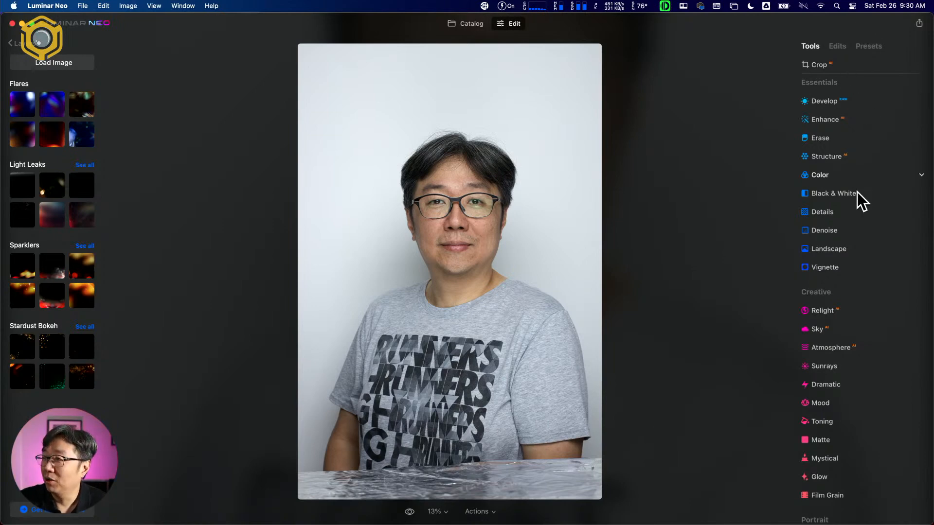
Examine the portrait's skin around the mouth and cheeks at 100% and look through the Face tool's options.
scroll(885, 372, "down", 3)
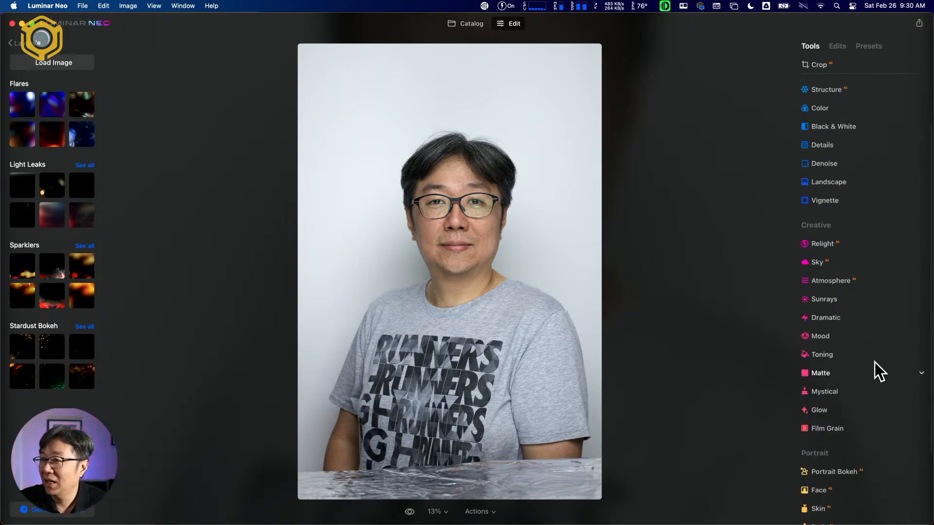
left_click(479, 211)
scroll(523, 263, "down", 3)
left_click_drag(524, 271, 578, 225)
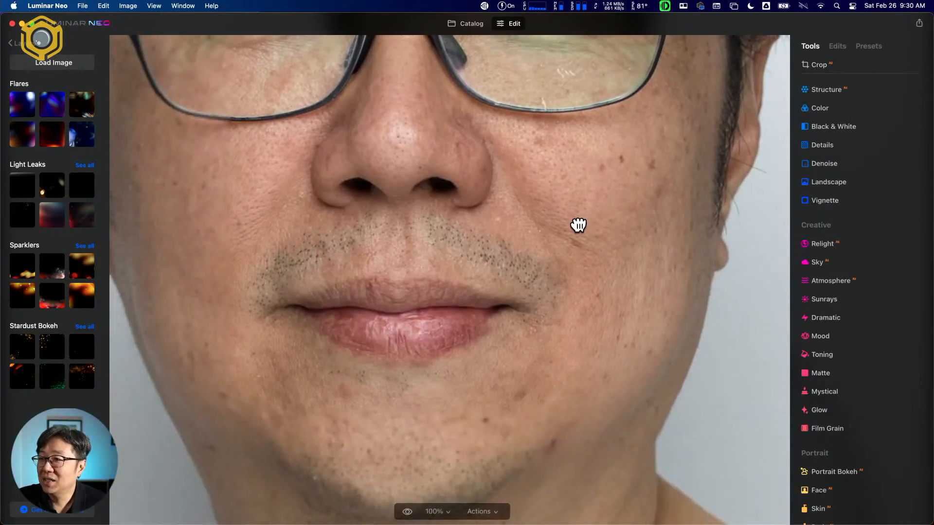
scroll(888, 360, "down", 5)
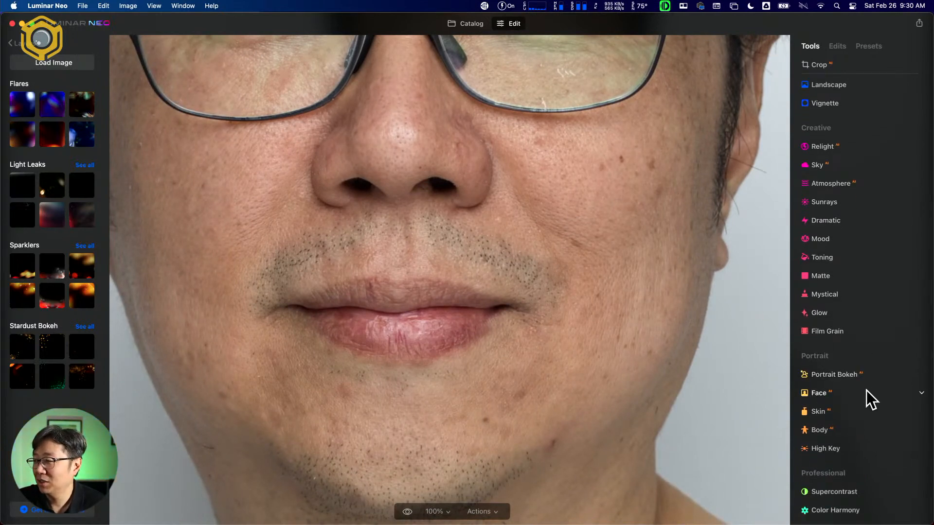
left_click(867, 392)
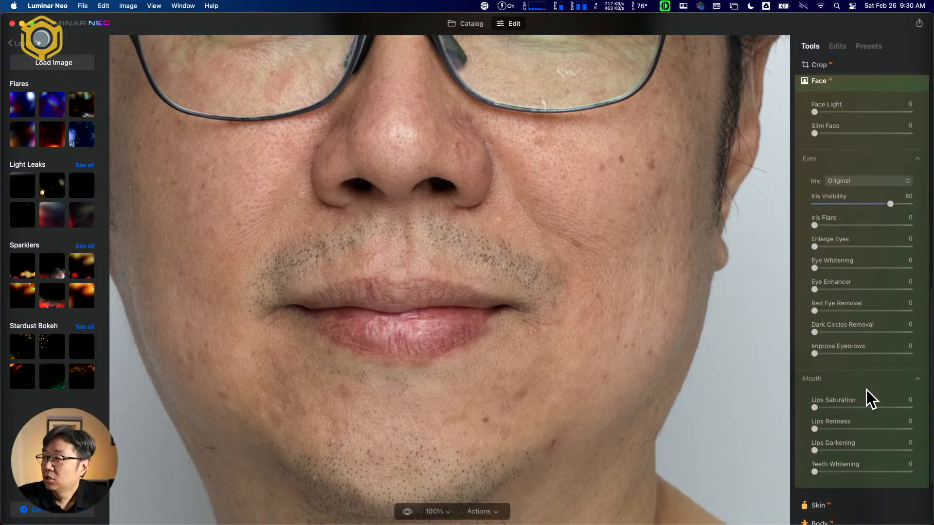
left_click(845, 84)
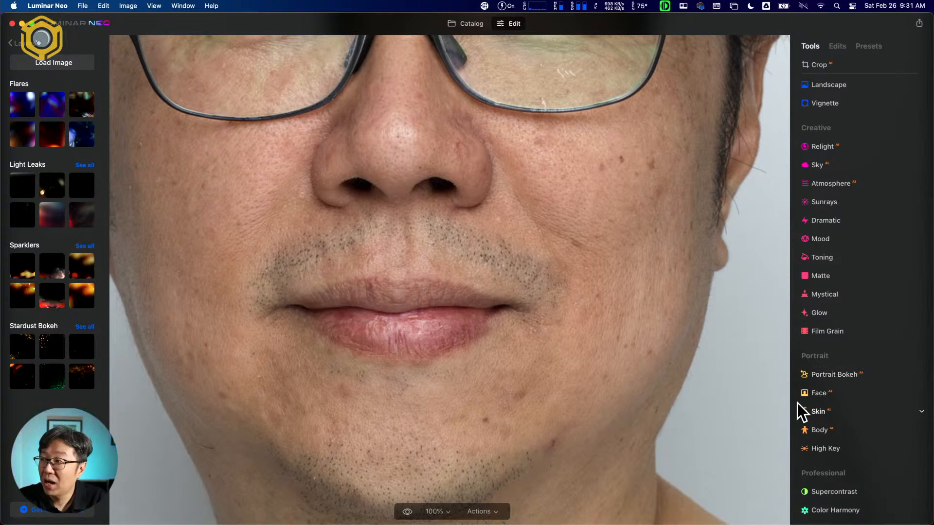
Smooth the portrait's skin with the Skin tool, setting the Amount to 63.
left_click(844, 414)
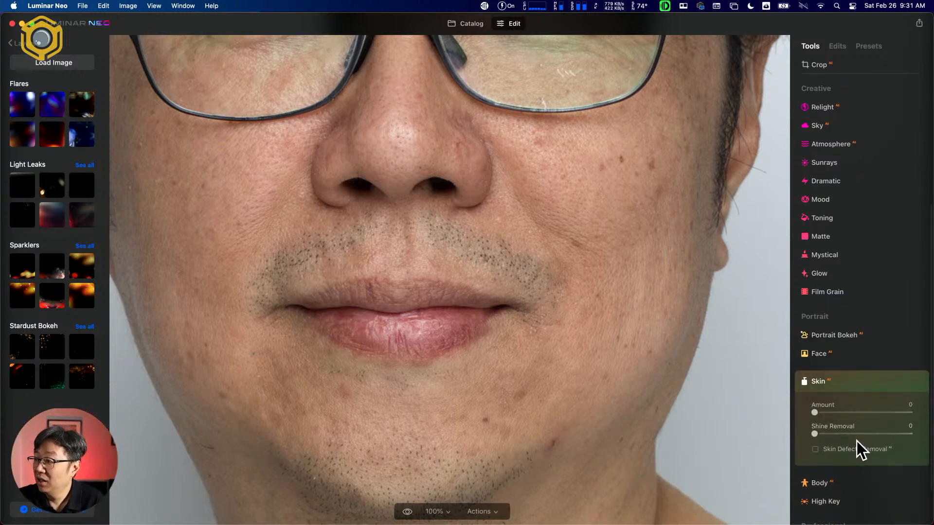
left_click_drag(815, 412, 888, 416)
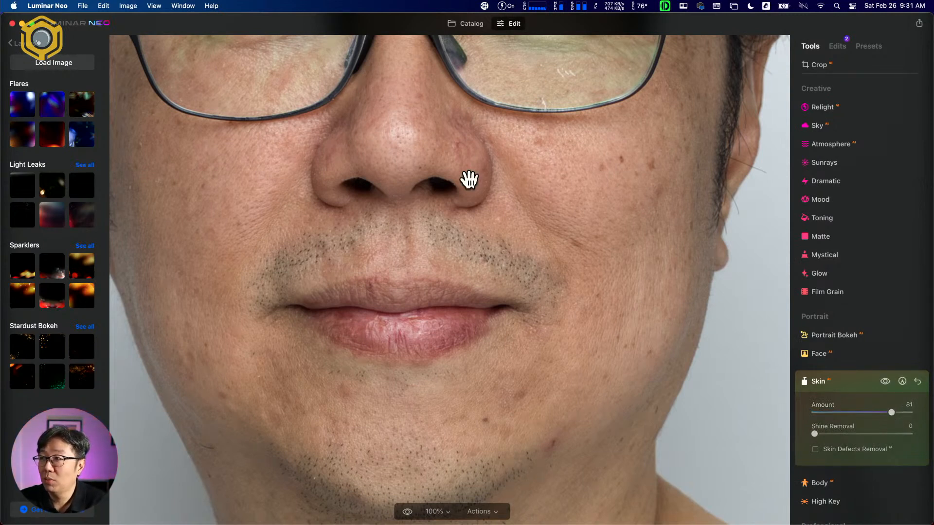
left_click_drag(571, 405, 629, 355)
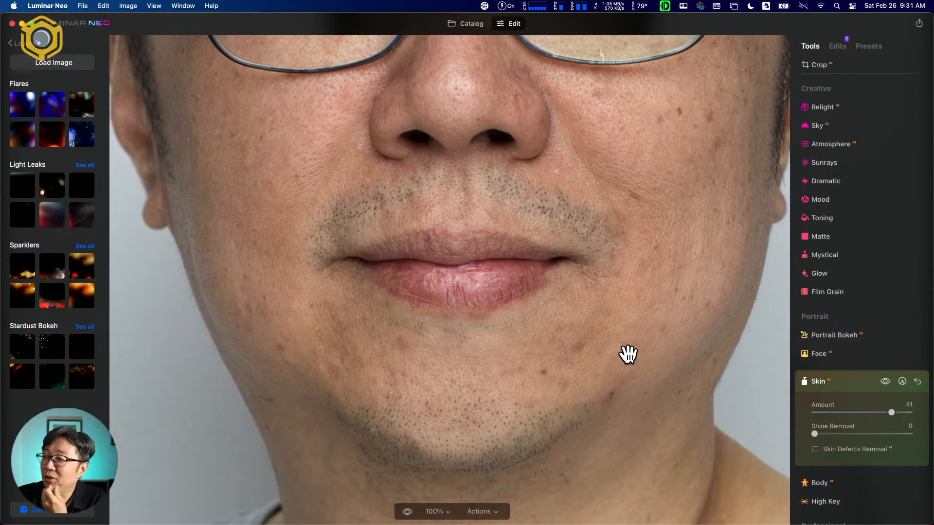
left_click_drag(677, 265, 622, 269)
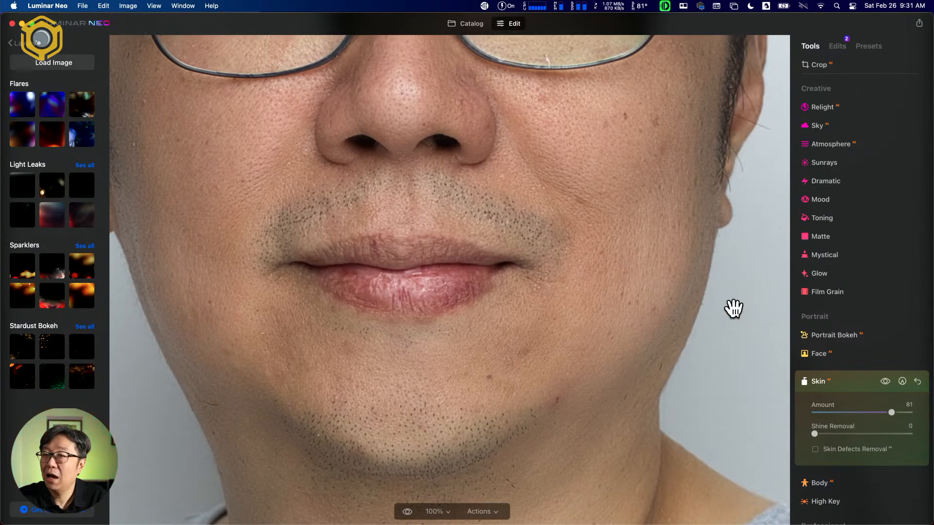
left_click_drag(888, 411, 871, 410)
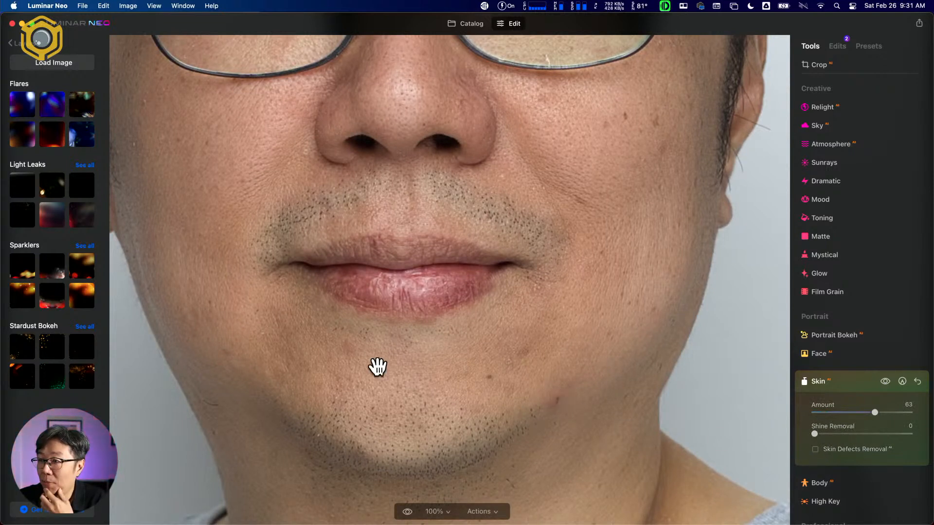
Enable Skin Defects Removal for the portrait and inspect the cheeks, nose and eyes.
left_click(815, 449)
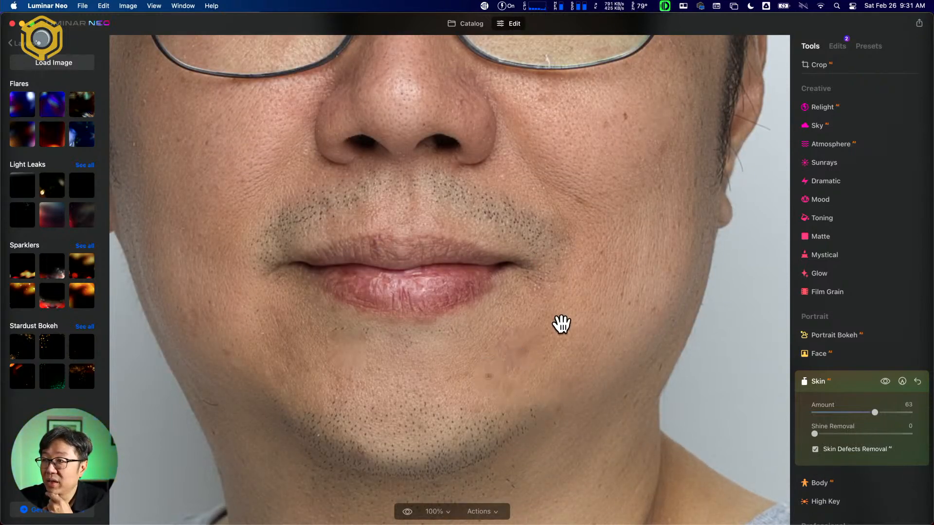
left_click_drag(562, 317, 564, 392)
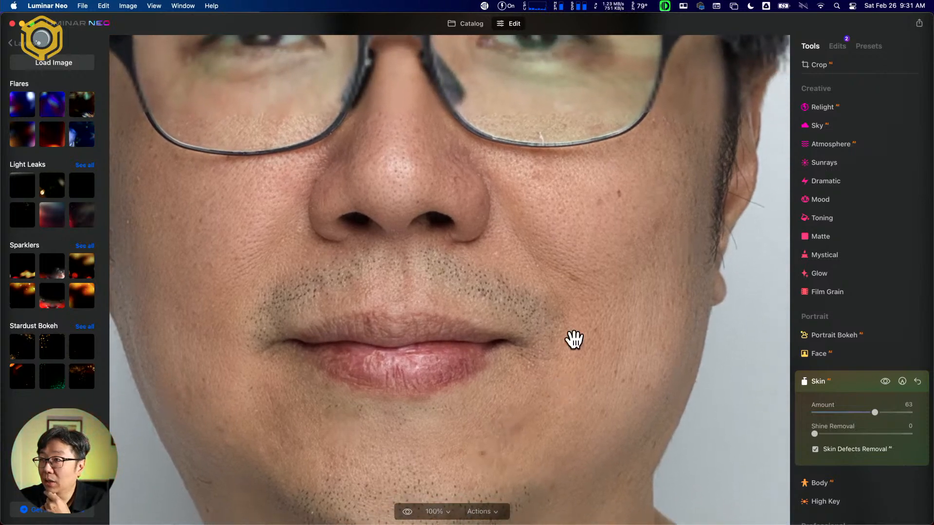
left_click_drag(554, 247, 528, 298)
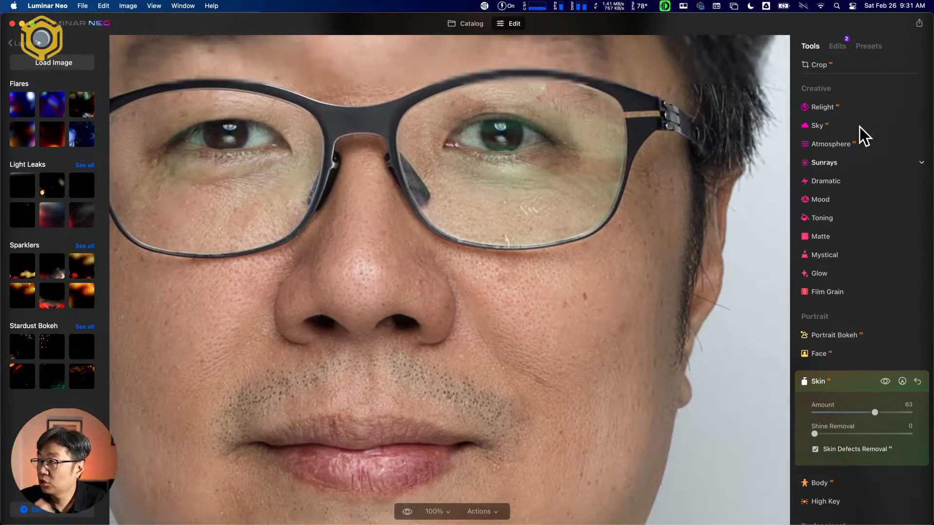
Mark the dark spot on the cheek below the glasses with the Erase brush at radius 10 and erase it.
scroll(868, 159, "up", 5)
left_click(850, 140)
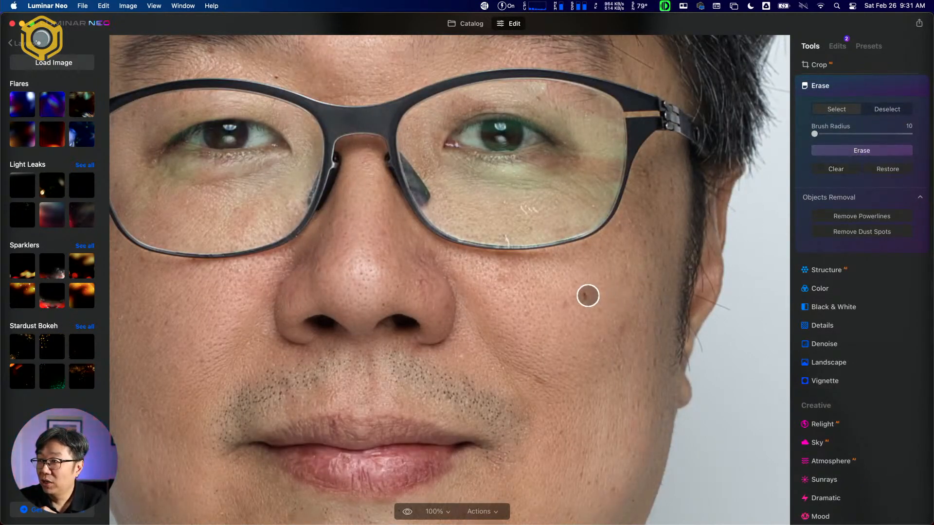
left_click_drag(586, 294, 585, 298)
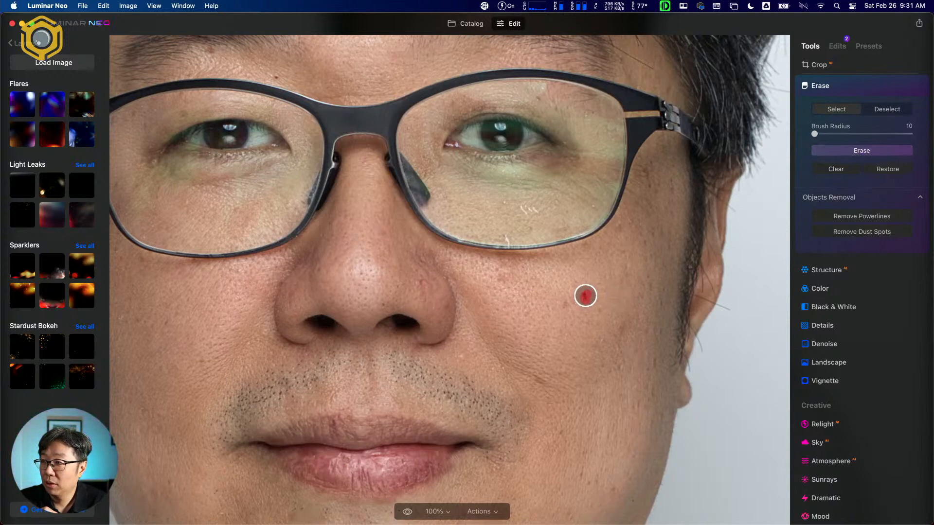
left_click(854, 145)
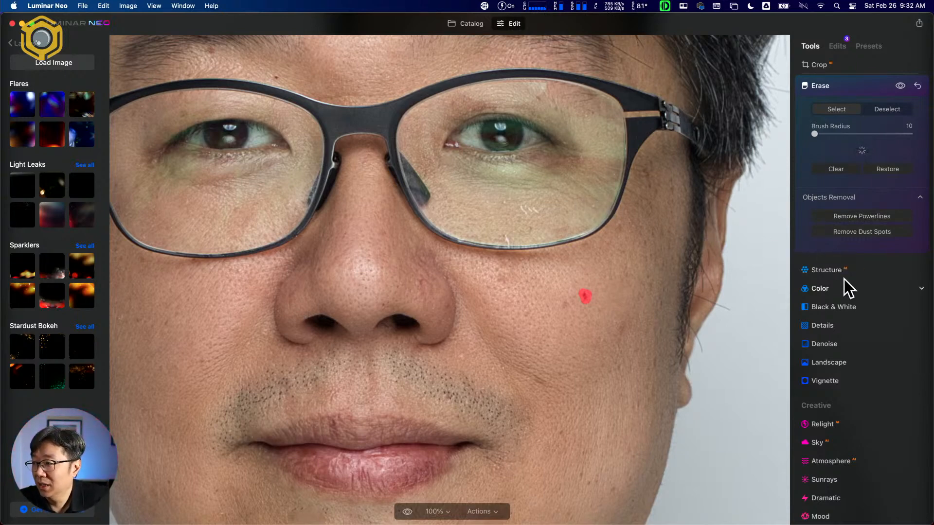
scroll(844, 279, "down", 5)
scroll(844, 278, "up", 6)
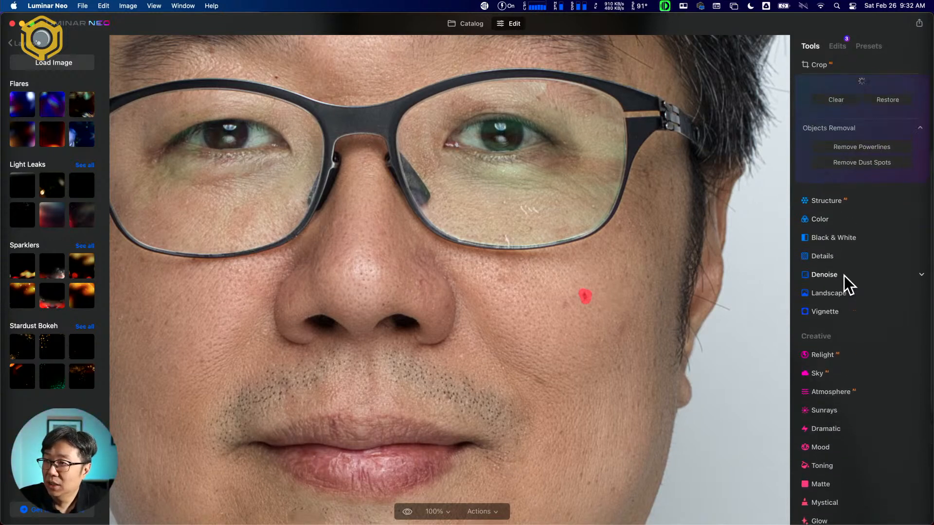
scroll(844, 275, "up", 1)
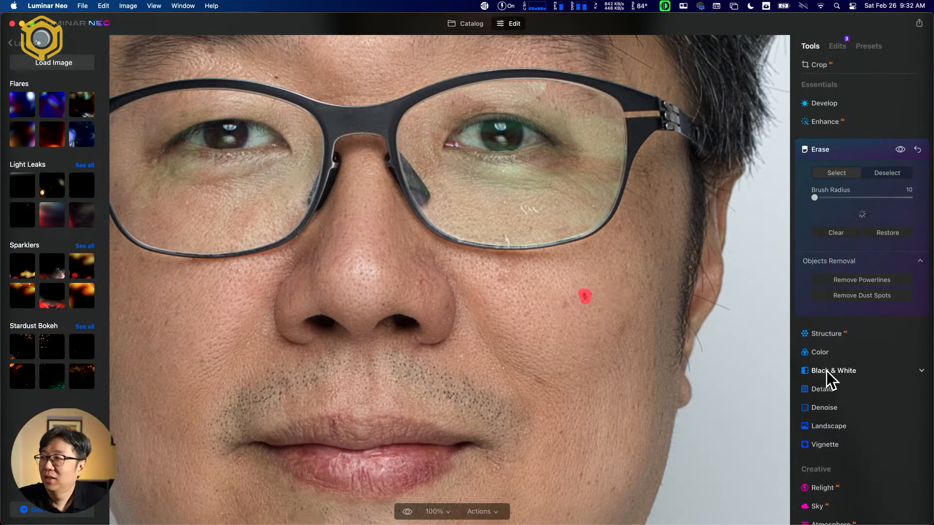
Mark the white scratches and the light streak near the rim on the glasses lens with the Erase brush at radius 10 and erase them.
scroll(830, 372, "down", 3)
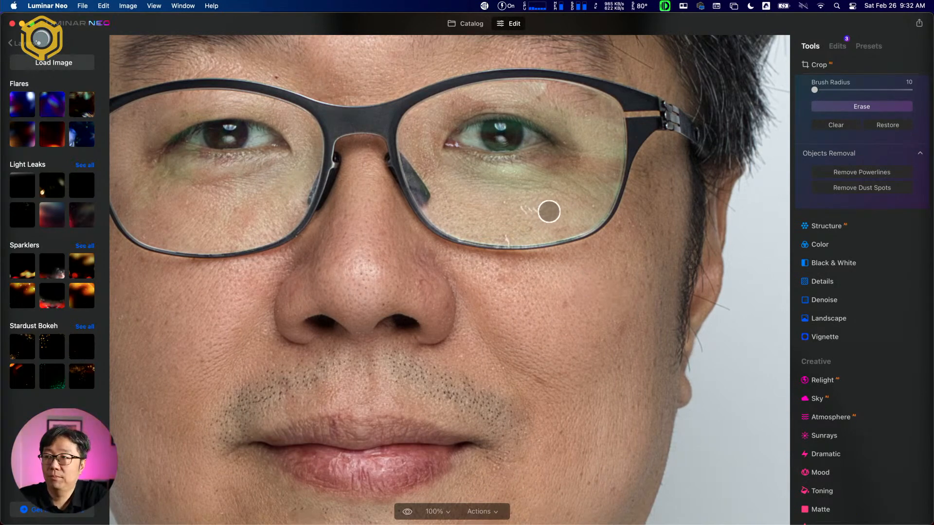
scroll(548, 211, "up", 5)
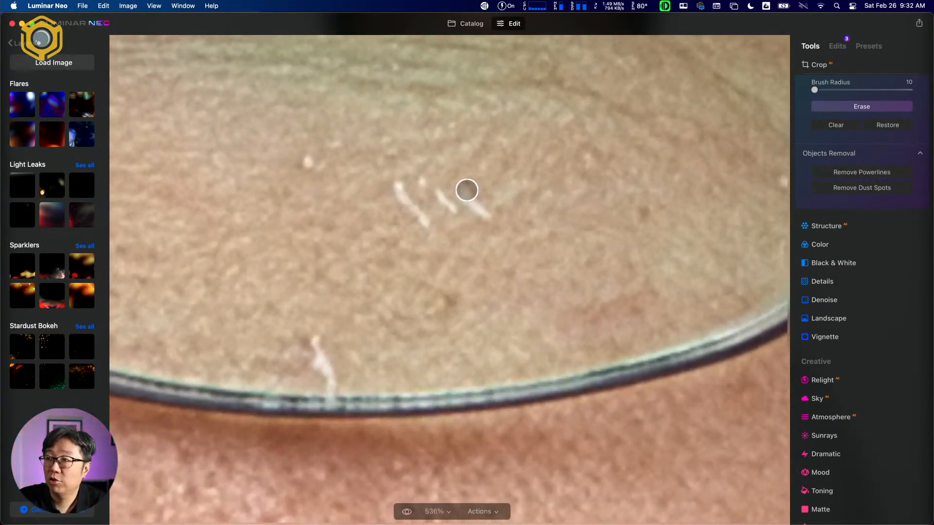
mouse_move(466, 190)
left_mouse_down()
mouse_move(490, 217)
mouse_move(461, 188)
mouse_move(490, 219)
mouse_move(463, 197)
mouse_move(434, 190)
mouse_move(456, 212)
mouse_move(421, 181)
mouse_move(400, 183)
mouse_move(398, 194)
mouse_move(429, 225)
mouse_move(394, 182)
mouse_move(411, 206)
left_mouse_up()
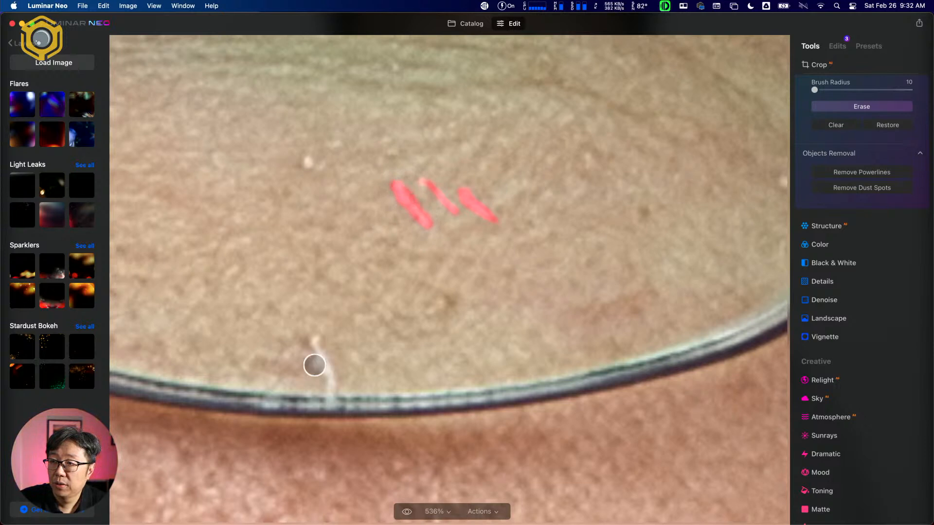
left_click(311, 344)
mouse_move(311, 343)
left_mouse_down()
mouse_move(330, 397)
mouse_move(320, 336)
left_mouse_up()
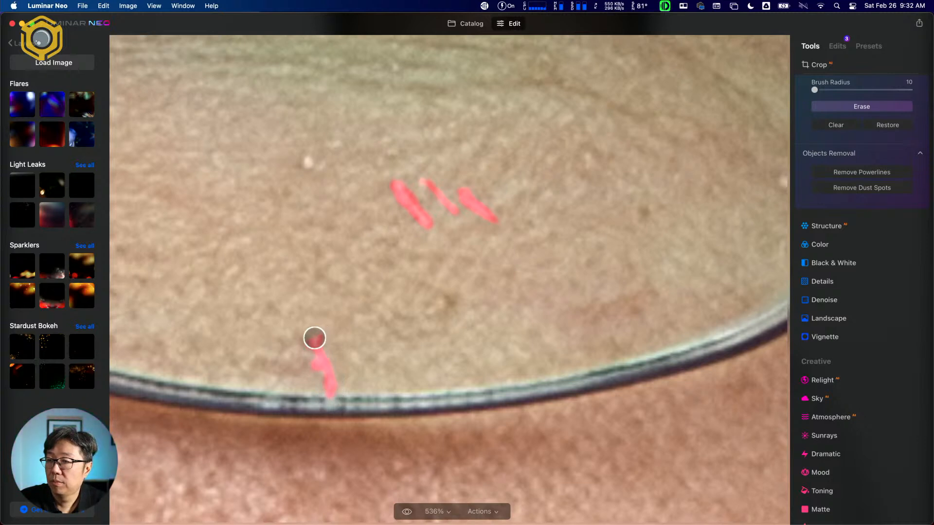
left_click(856, 107)
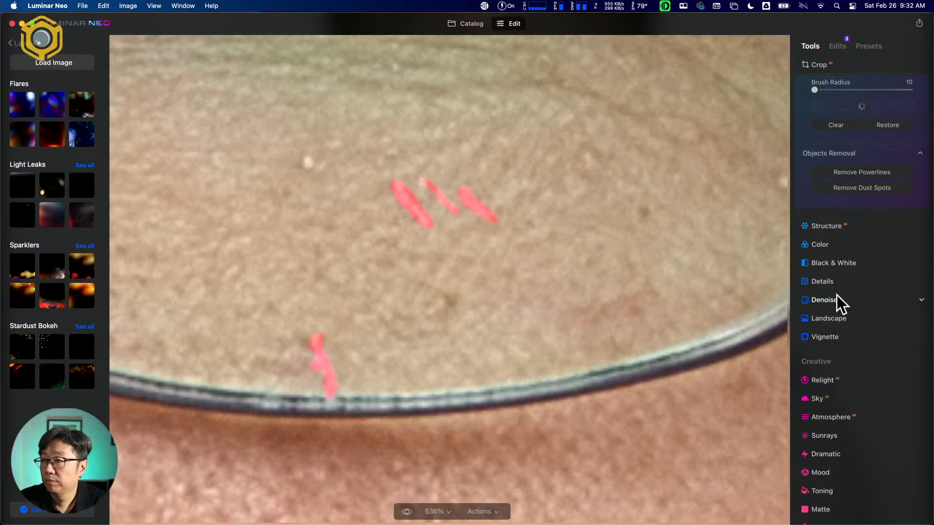
Examine the retouched portrait as a whole, from the face and hair down to the shirt.
scroll(611, 264, "down", 10)
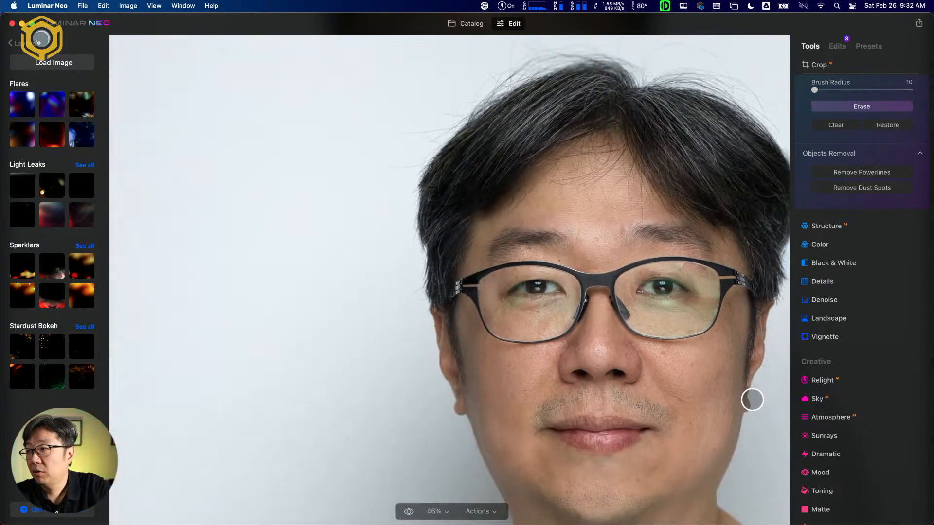
scroll(751, 399, "right", 3)
scroll(752, 398, "down", 2)
scroll(733, 395, "down", 3)
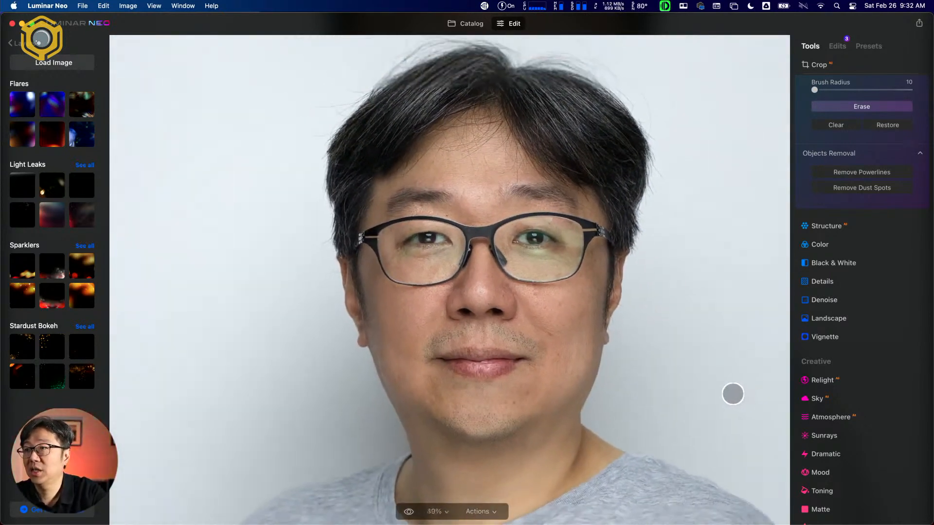
scroll(723, 397, "down", 4)
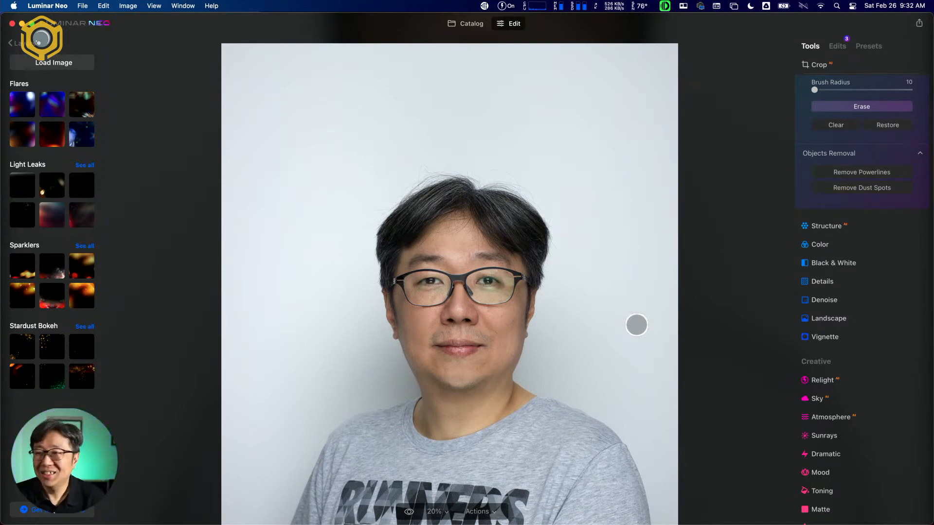
scroll(628, 323, "down", 1)
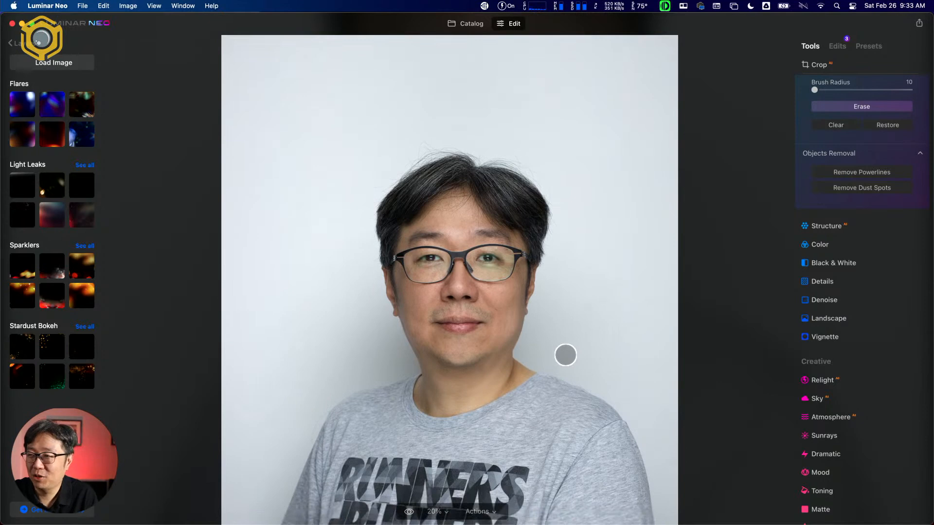
scroll(565, 355, "down", 5)
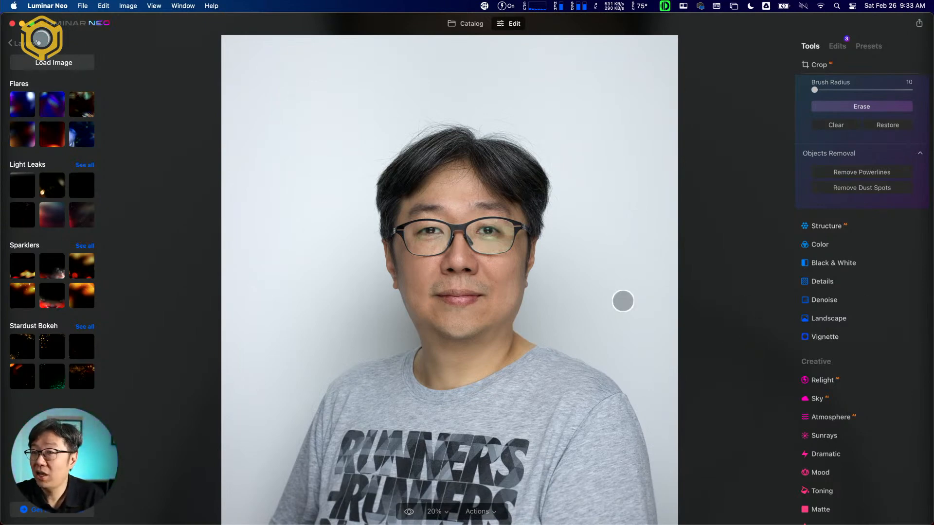
scroll(625, 299, "down", 3)
scroll(626, 299, "up", 3)
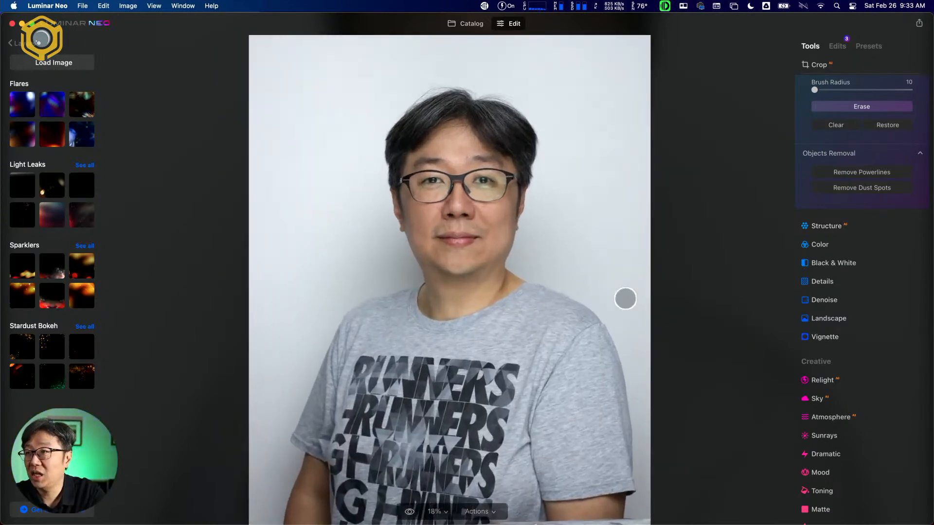
scroll(572, 257, "up", 1)
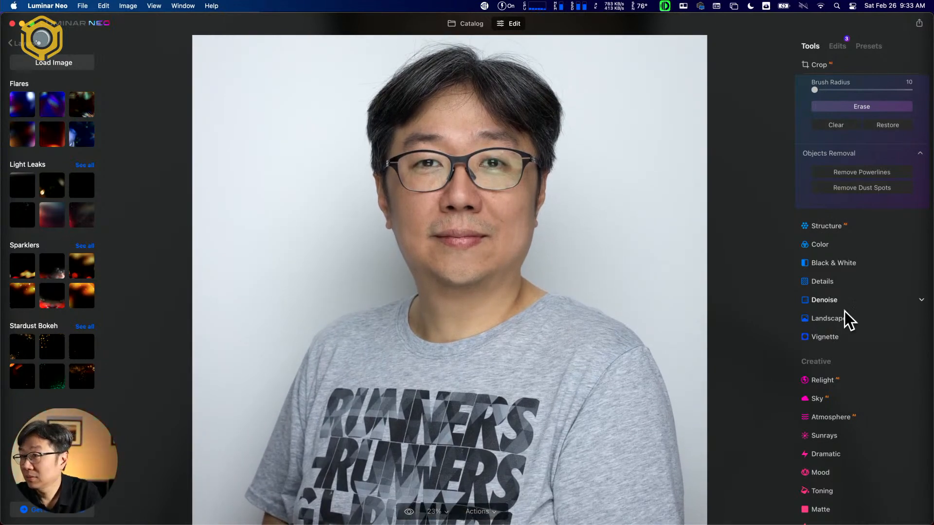
Brighten and slim the face with the Face tool, setting Face Light to 27 and Slim Face to 14.
scroll(850, 355, "down", 8)
scroll(851, 354, "down", 3)
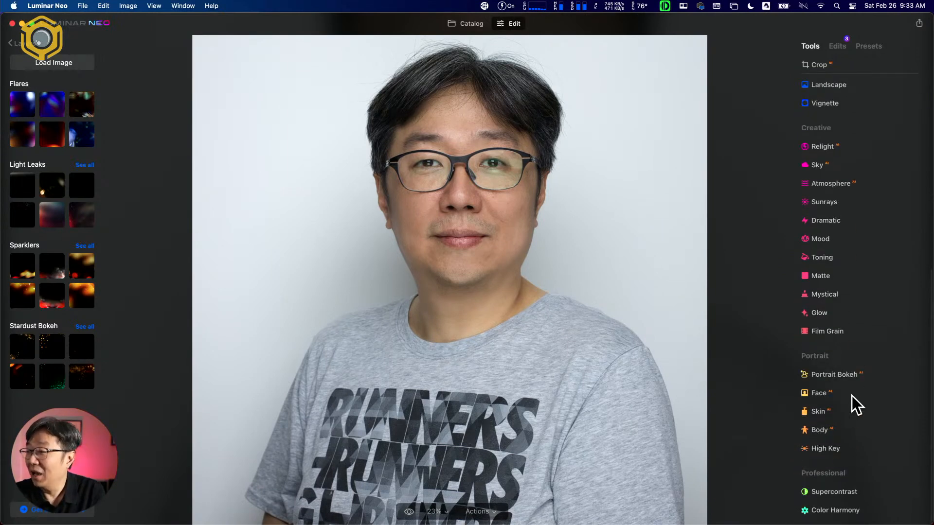
left_click(855, 396)
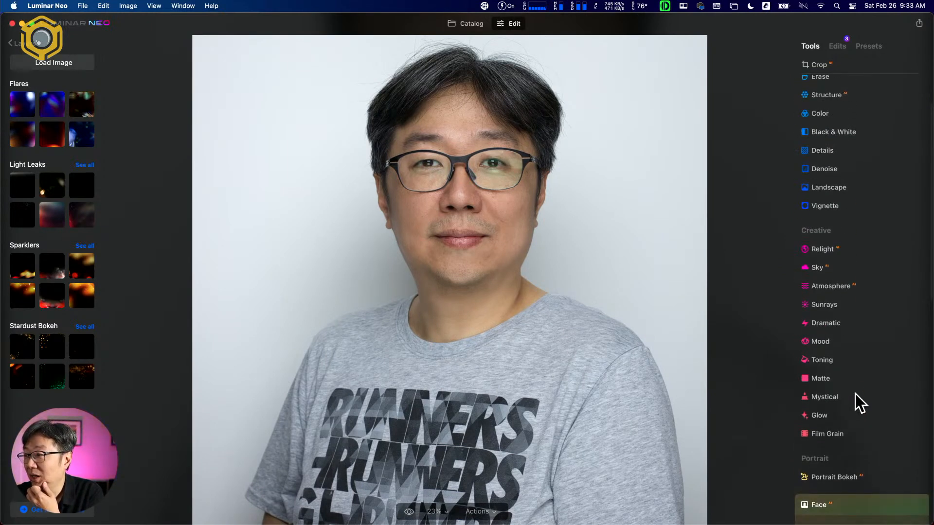
scroll(854, 392, "up", 2)
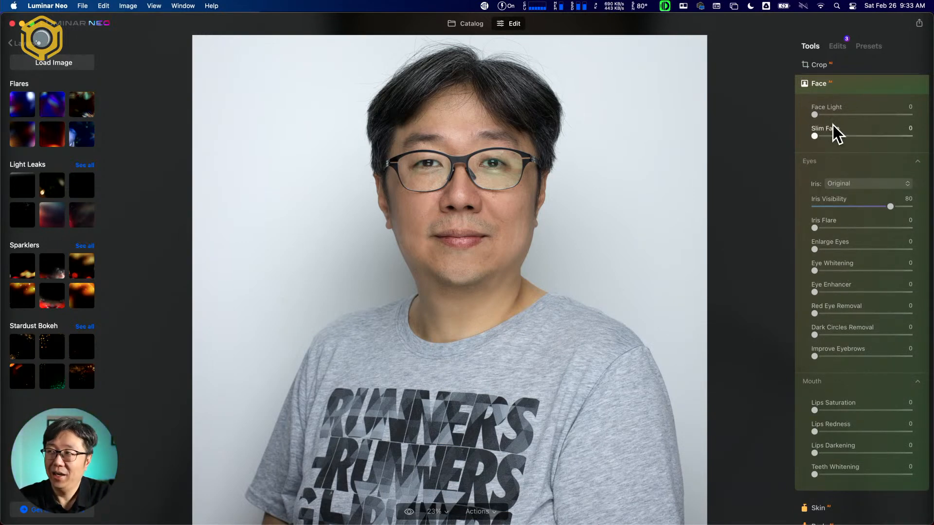
left_click_drag(815, 115, 847, 115)
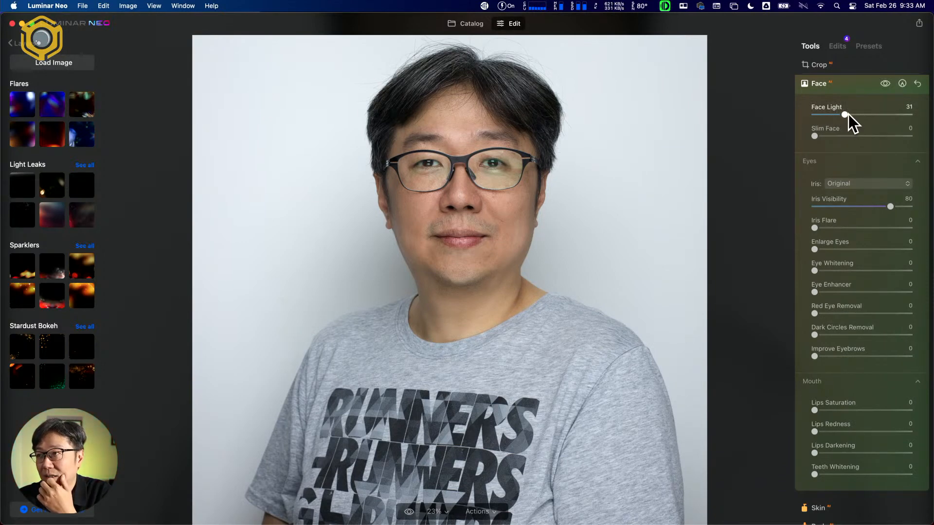
left_click_drag(893, 115, 920, 115)
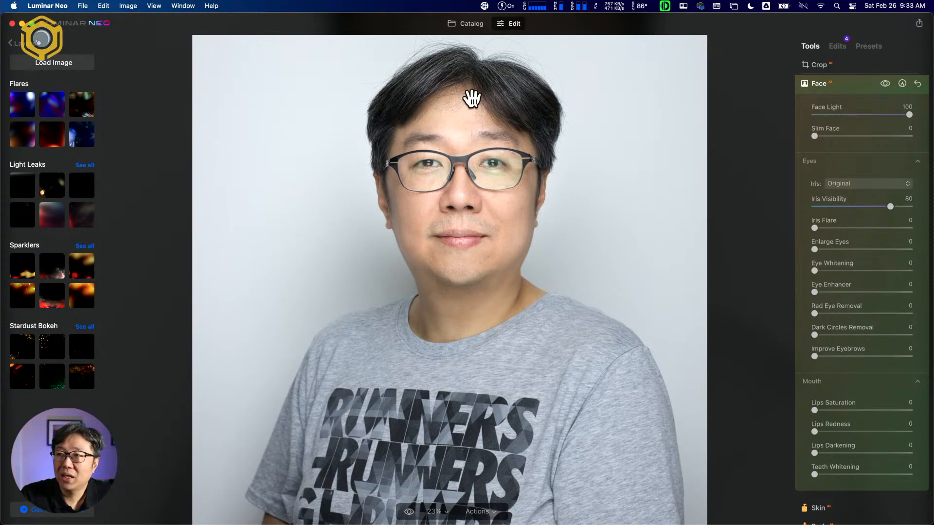
left_click_drag(909, 115, 882, 114)
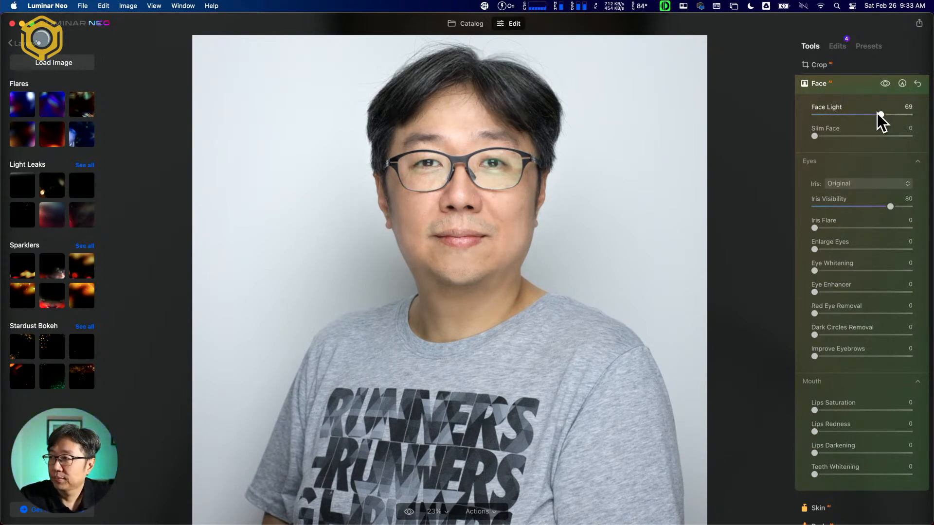
left_click_drag(879, 115, 827, 138)
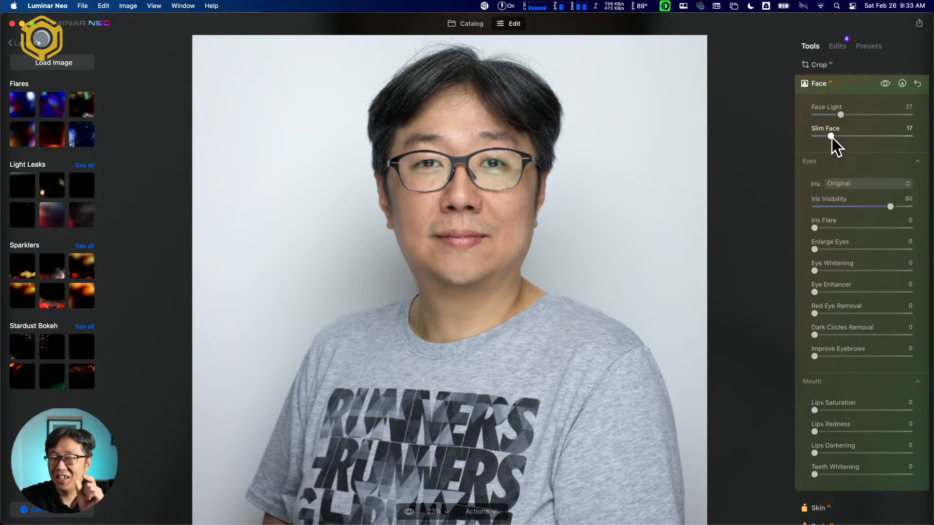
left_click_drag(832, 138, 830, 138)
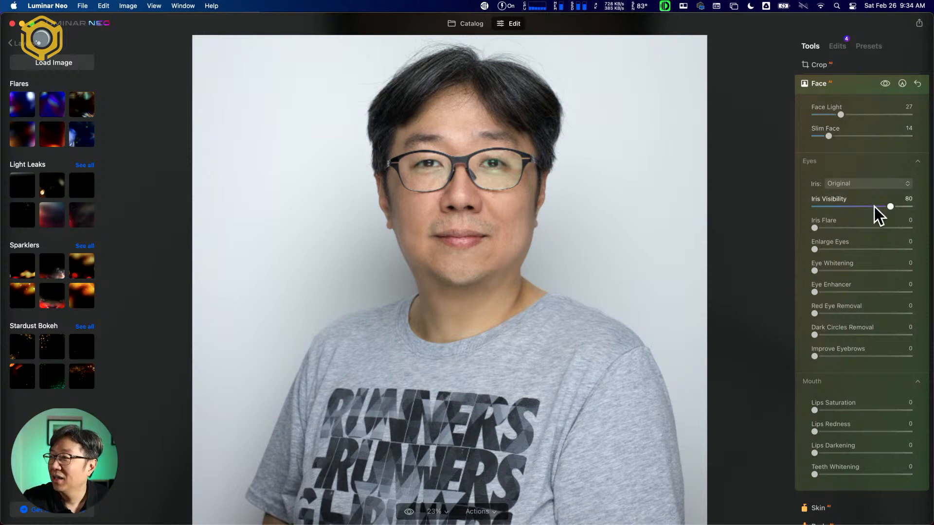
Try the Blue, Mint and Cat iris options on the eyes and return the iris to Original.
left_click(886, 183)
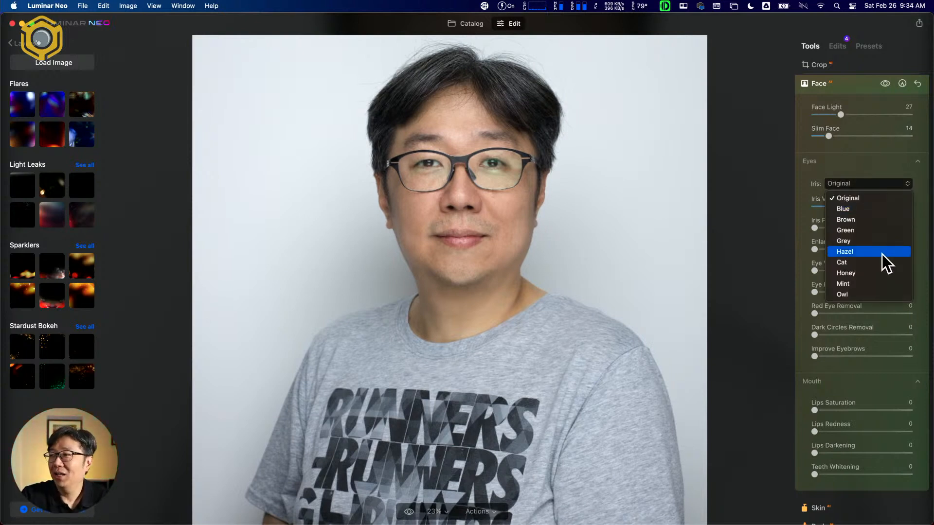
left_click(873, 213)
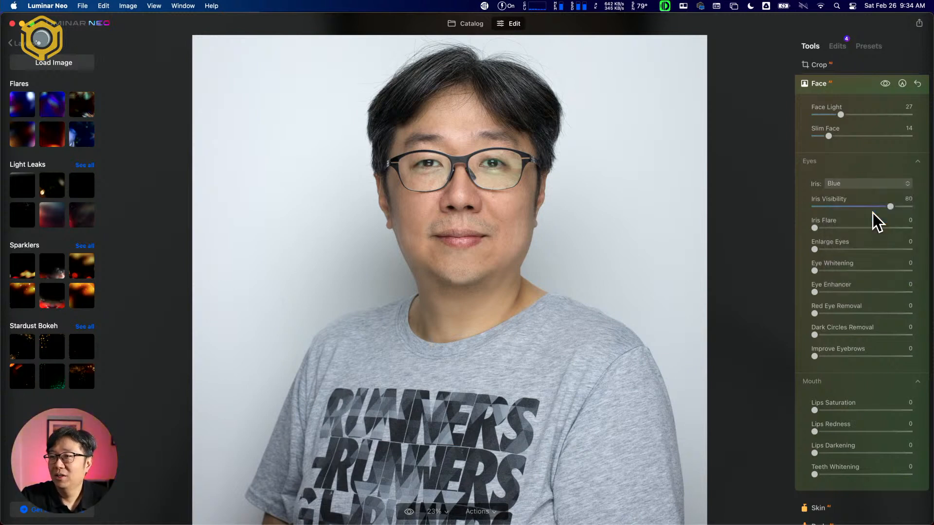
left_click(858, 185)
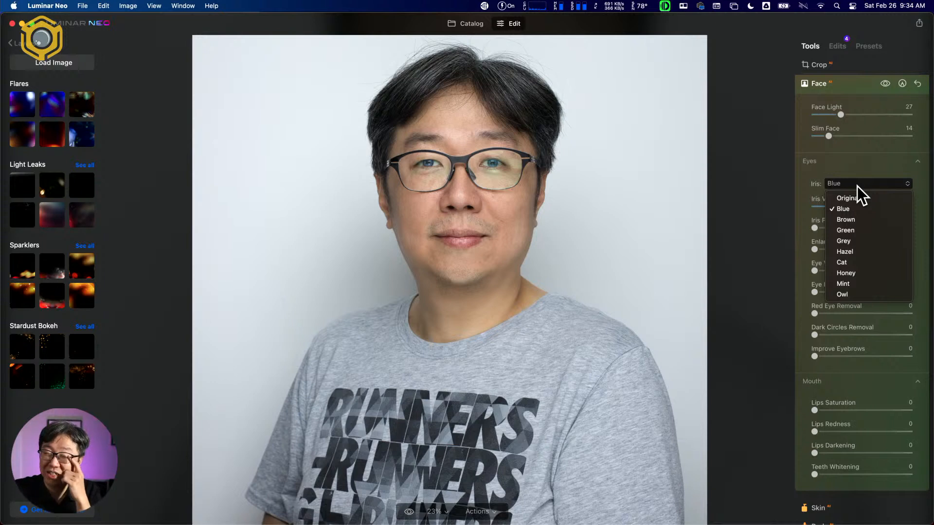
left_click(868, 285)
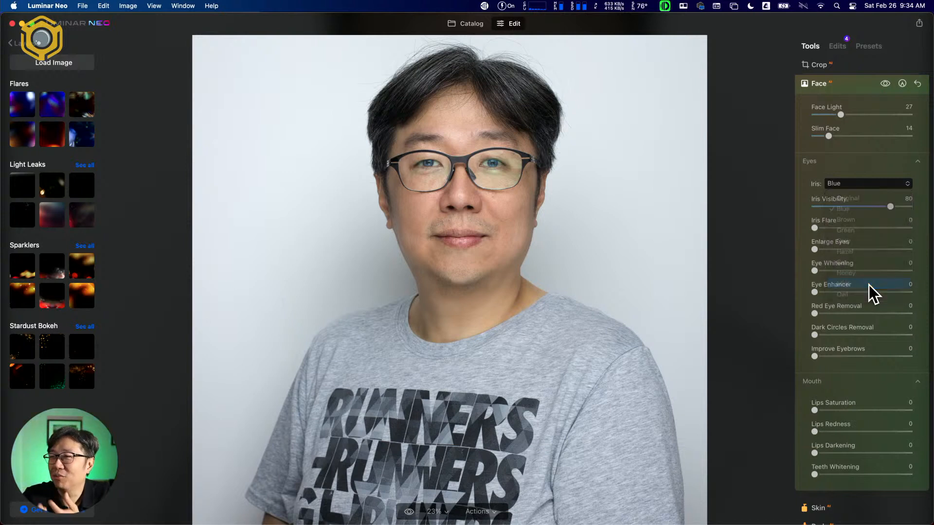
left_click(853, 184)
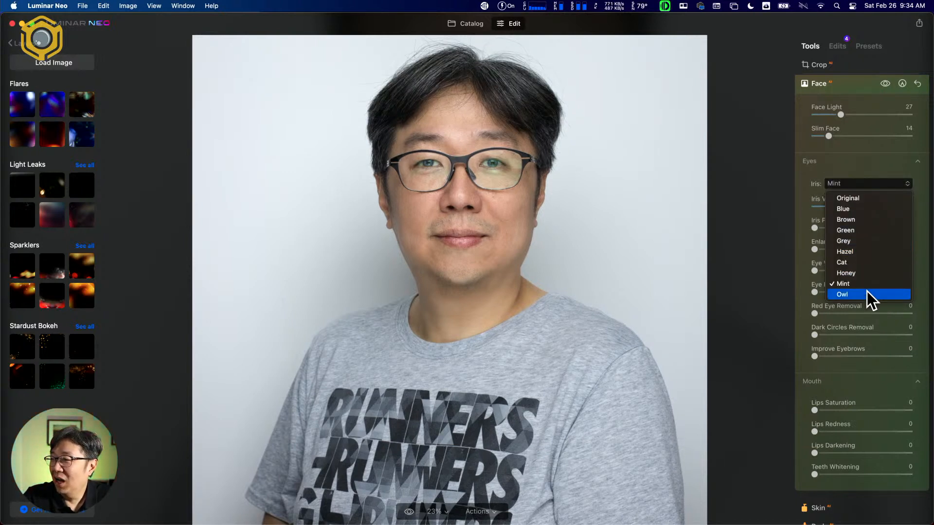
left_click(852, 262)
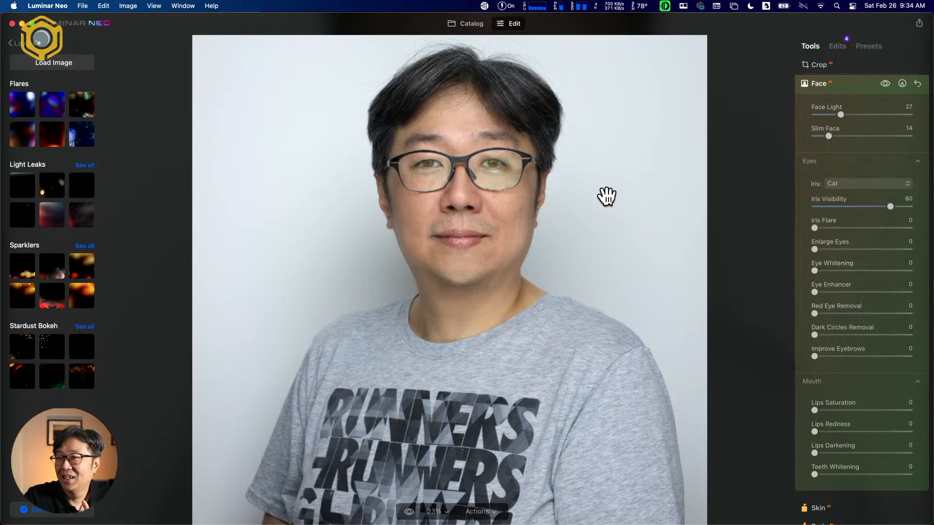
scroll(548, 175, "up", 3)
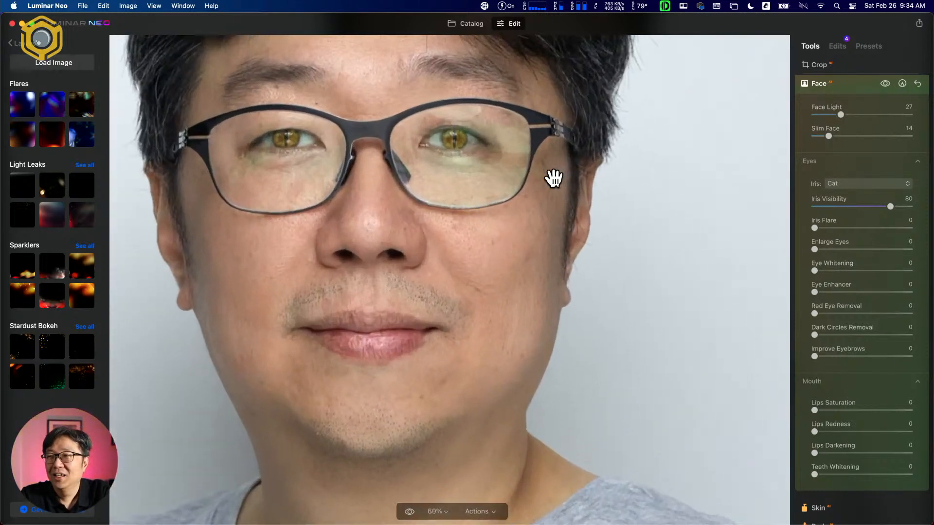
left_click(850, 184)
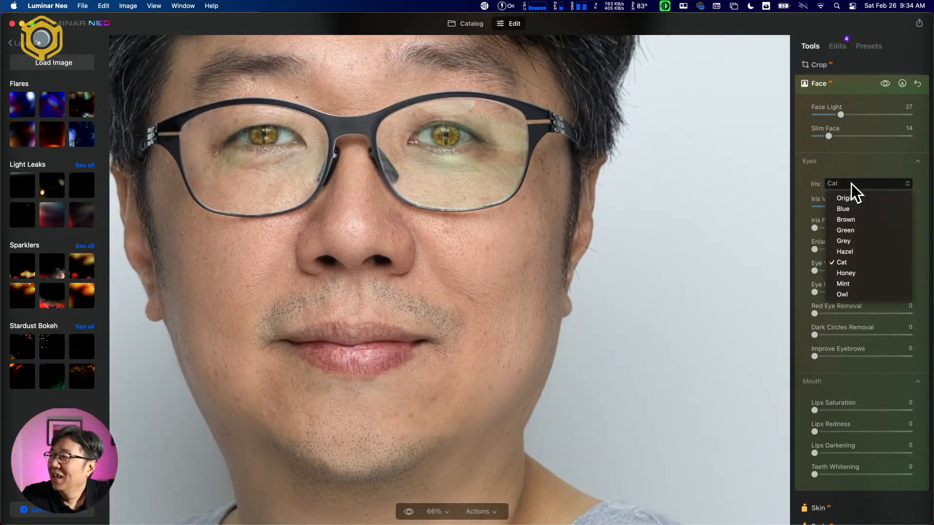
left_click(857, 197)
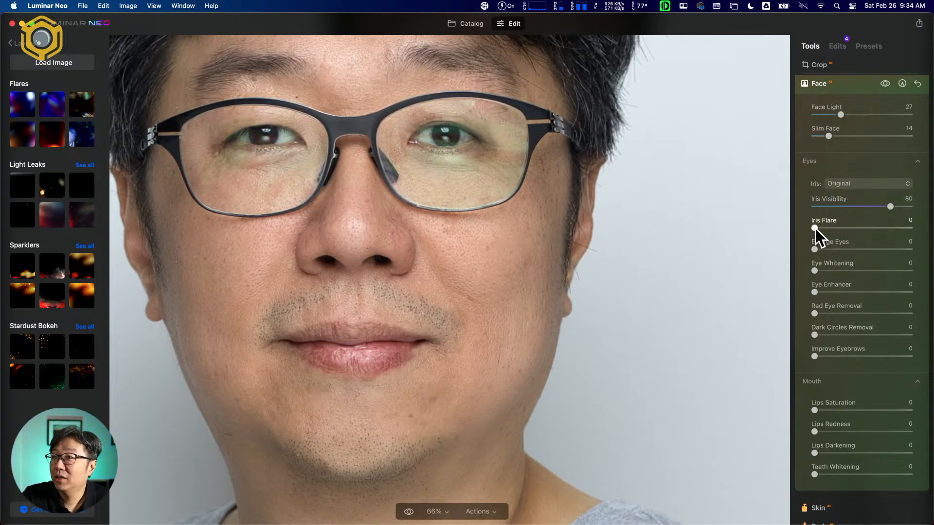
Try Iris Flare at 59 and reset it to 0, and set Iris Visibility to 56.
left_click_drag(815, 229, 870, 228)
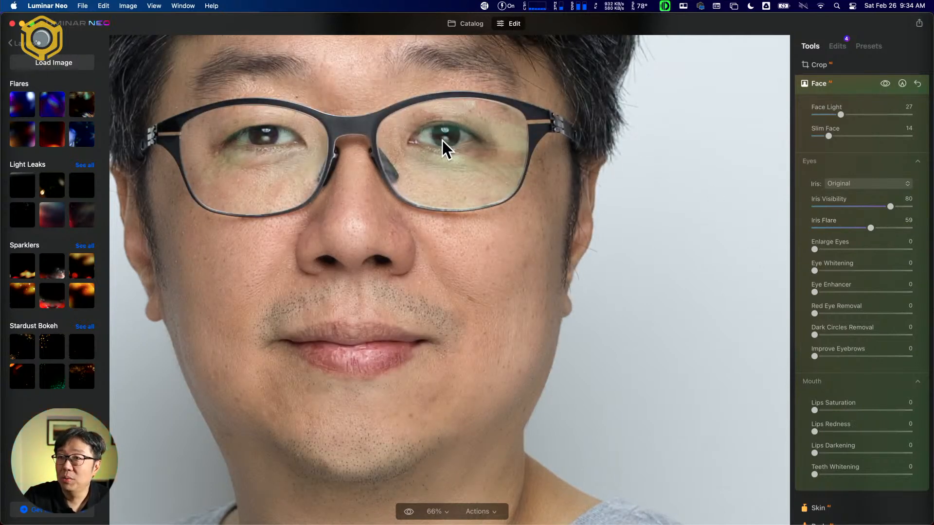
left_click_drag(870, 229, 792, 233)
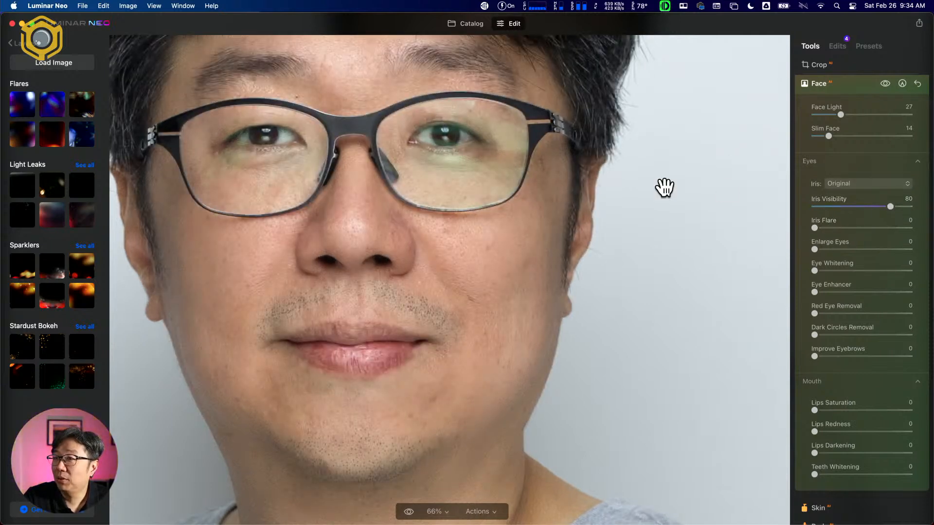
left_click_drag(891, 207, 800, 216)
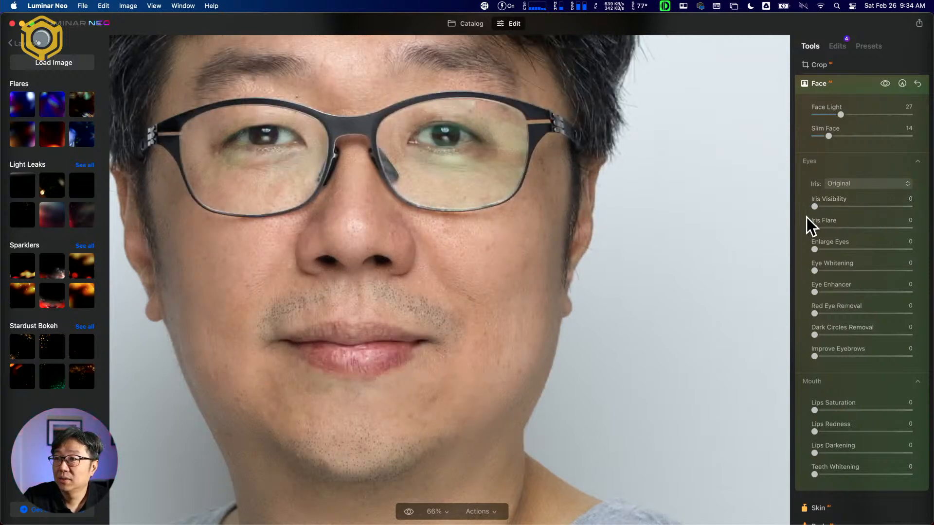
left_click_drag(815, 207, 910, 207)
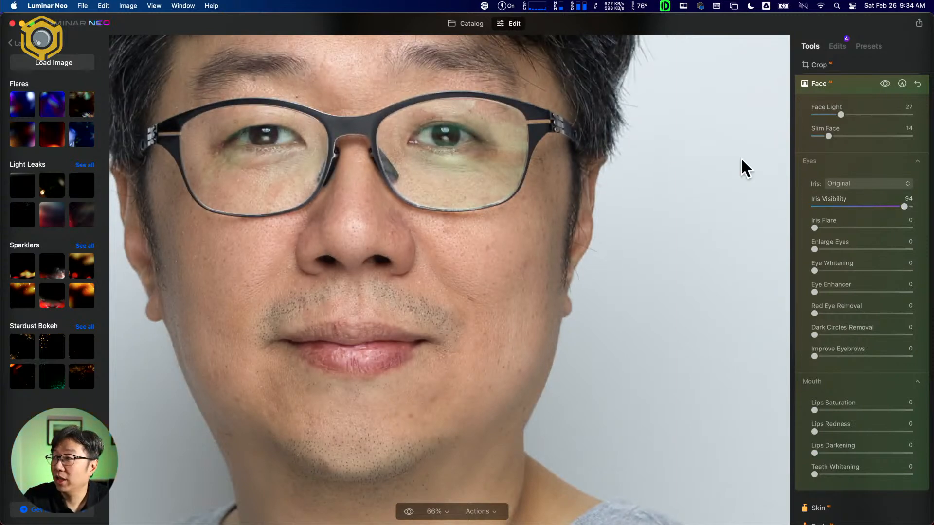
left_click_drag(903, 207, 867, 207)
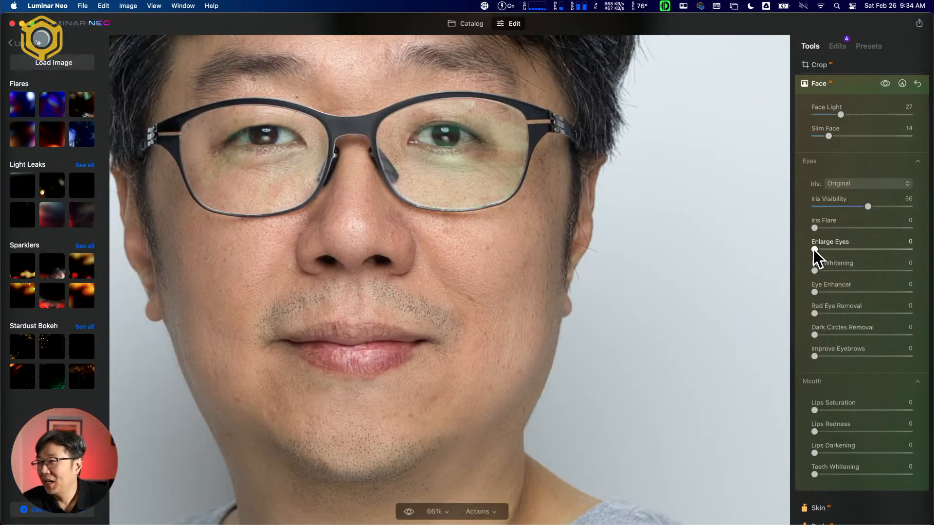
scroll(812, 249, "up", 2)
scroll(813, 249, "down", 1)
scroll(498, 262, "up", 2)
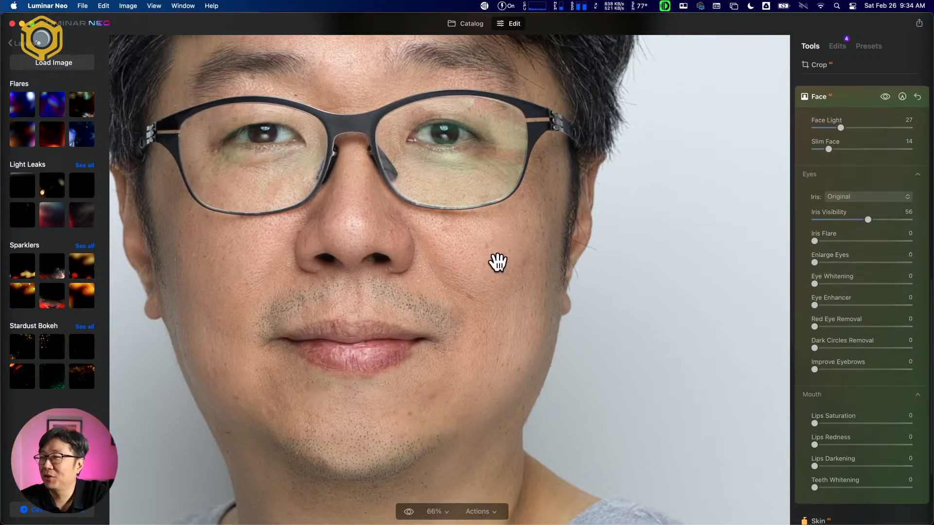
Try Enlarge Eyes at 100 and 15 on the portrait, and reset it to 0.
scroll(498, 263, "left", 2)
left_click_drag(815, 263, 924, 265)
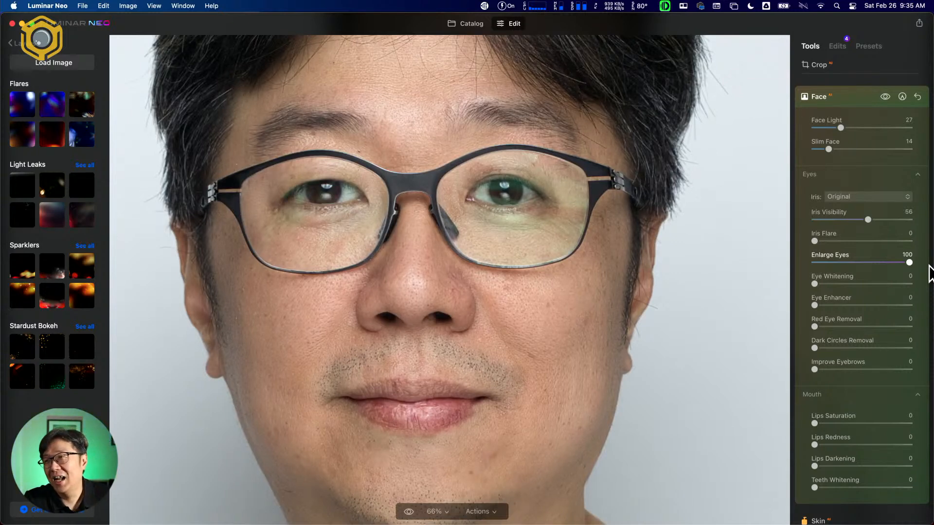
left_click_drag(909, 263, 832, 264)
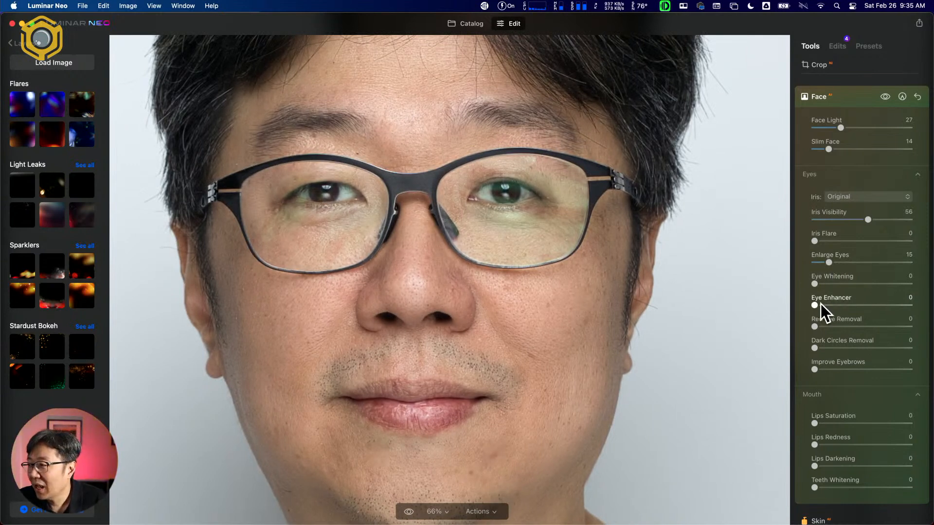
left_click_drag(828, 265, 806, 259)
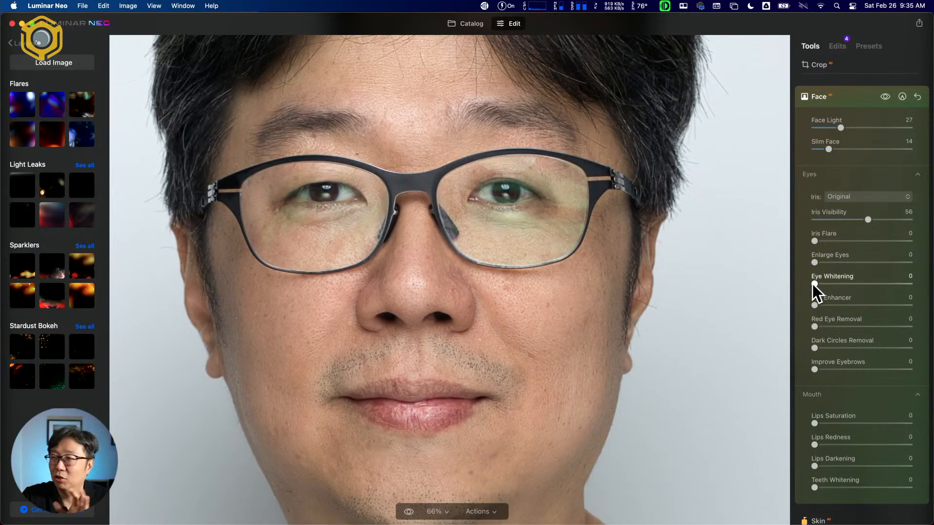
Try Eye Whitening at 100, 9 and 20 on the portrait's eyes, and reset it to 0.
left_click_drag(814, 282, 916, 285)
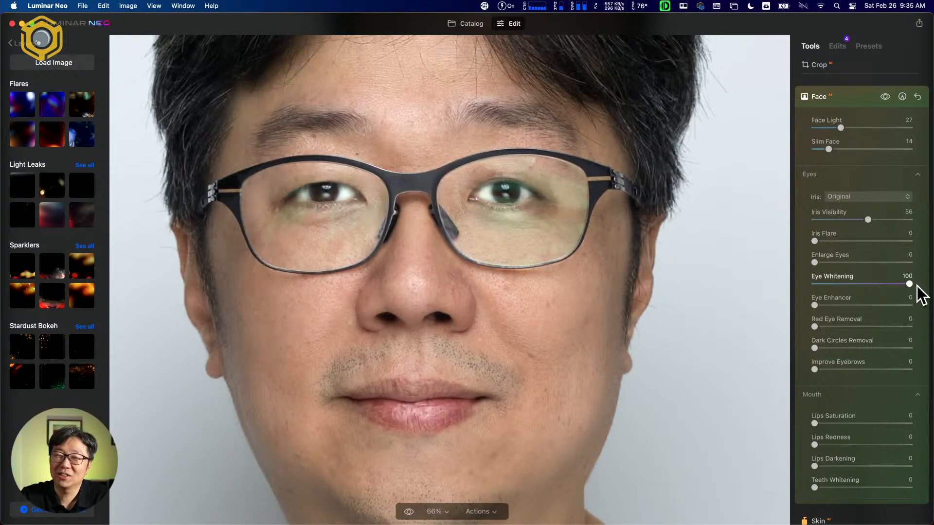
left_click_drag(918, 287, 822, 290)
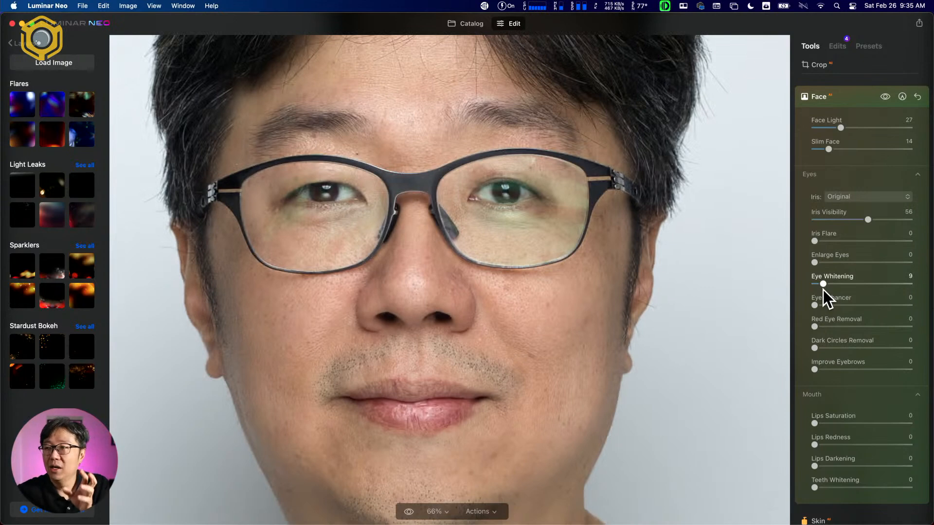
left_click_drag(823, 290, 834, 288)
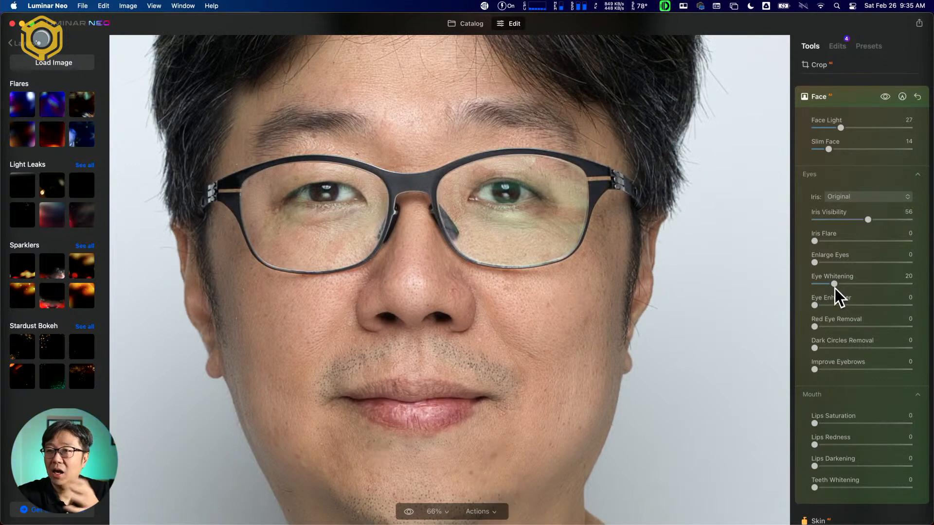
left_click_drag(834, 284, 782, 278)
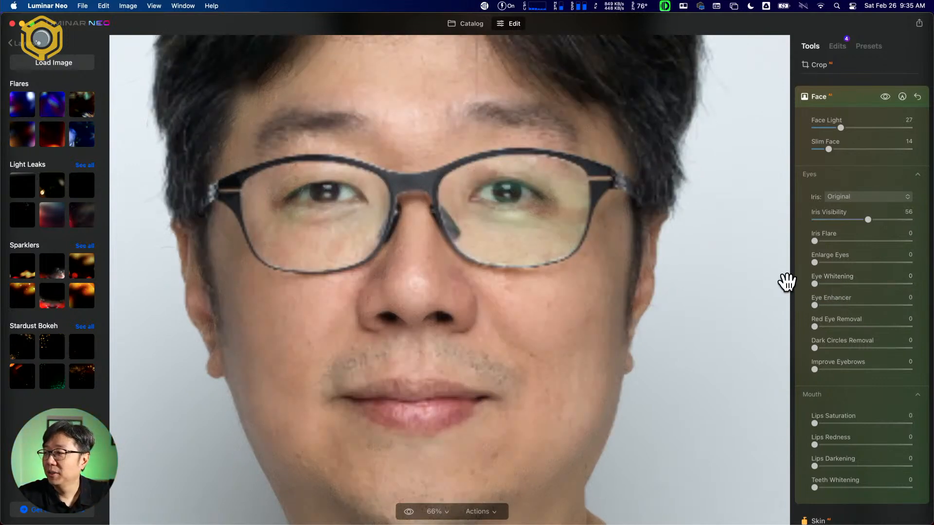
Try Eye Enhancer at 69 and compare the portrait with and without the Face adjustments.
left_click_drag(814, 305, 886, 317)
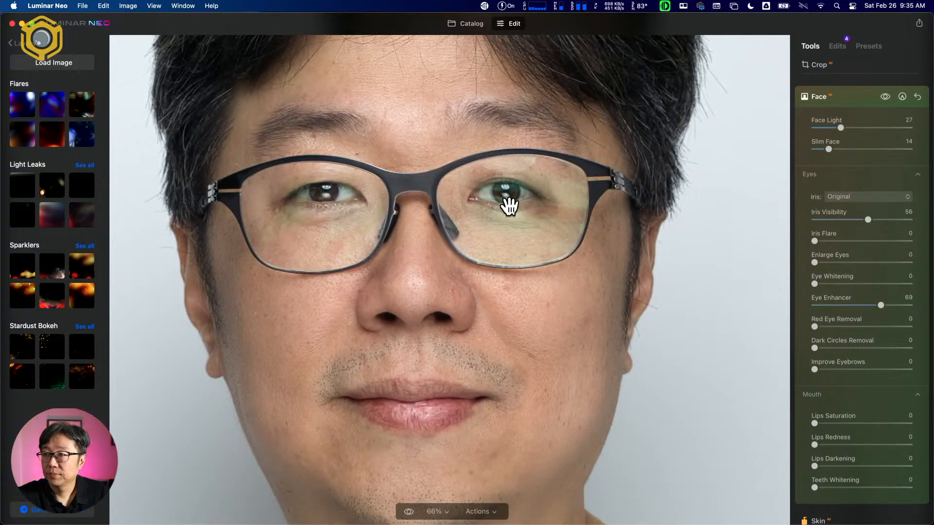
left_click(884, 96)
left_click(884, 97)
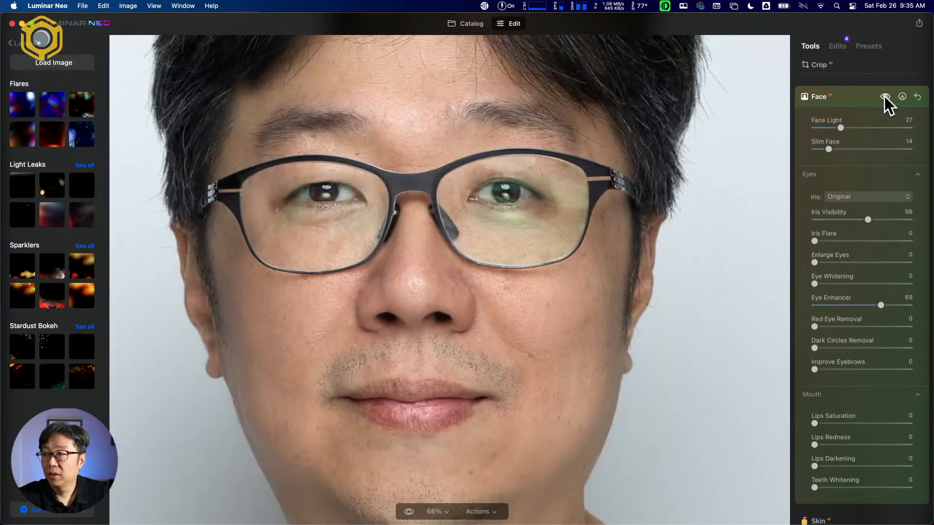
Reset Face Light, Slim Face and Iris Visibility to 0, and compare the face with and without the remaining eye enhancement.
double_click(840, 128)
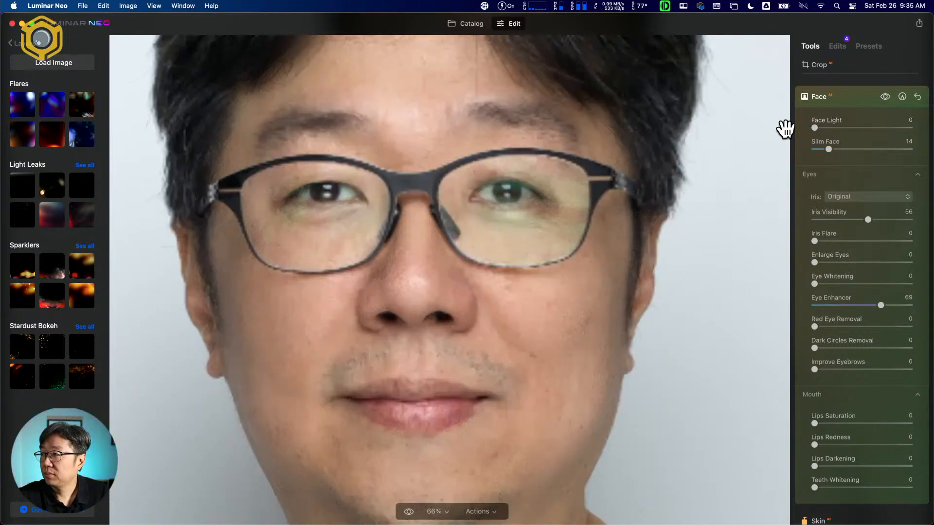
double_click(828, 148)
double_click(868, 219)
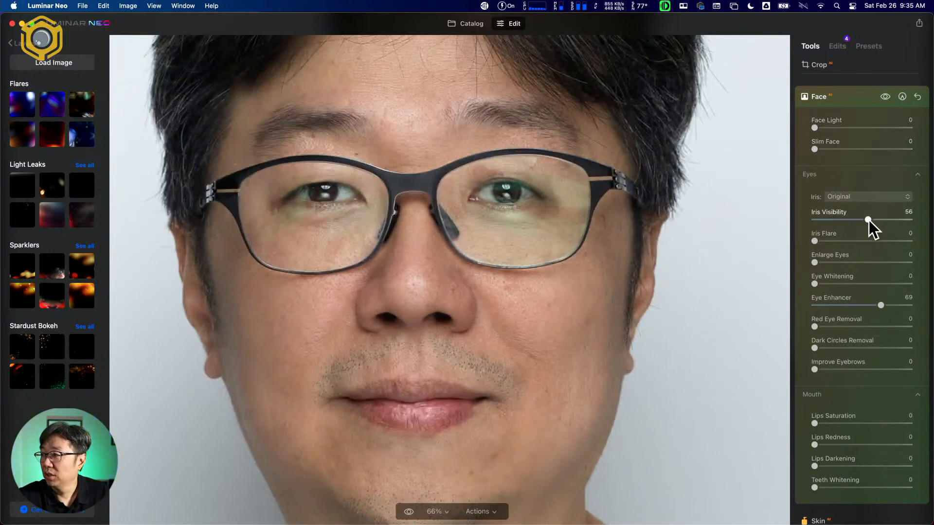
left_click(886, 97)
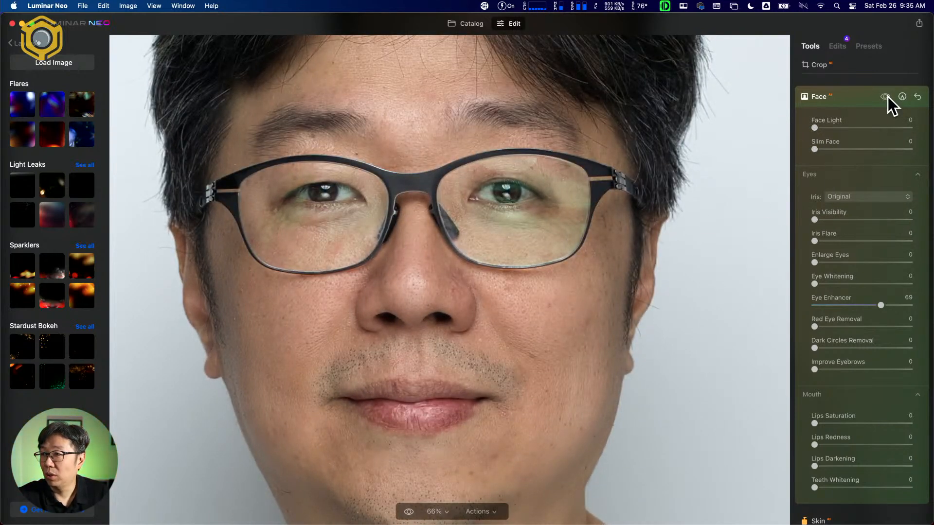
left_click(887, 97)
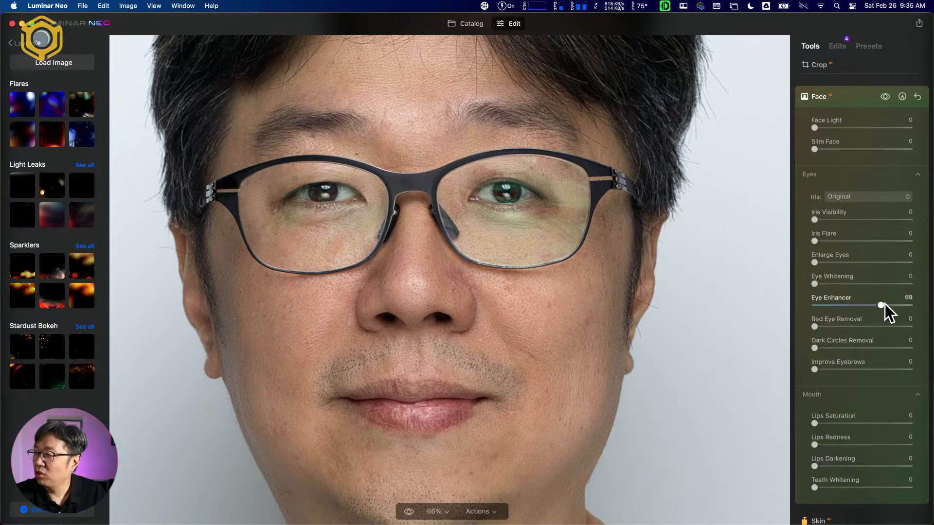
Reset Eye Enhancer to 0, and try Dark Circles Removal at 75 before returning it to 0.
left_click_drag(880, 303, 806, 305)
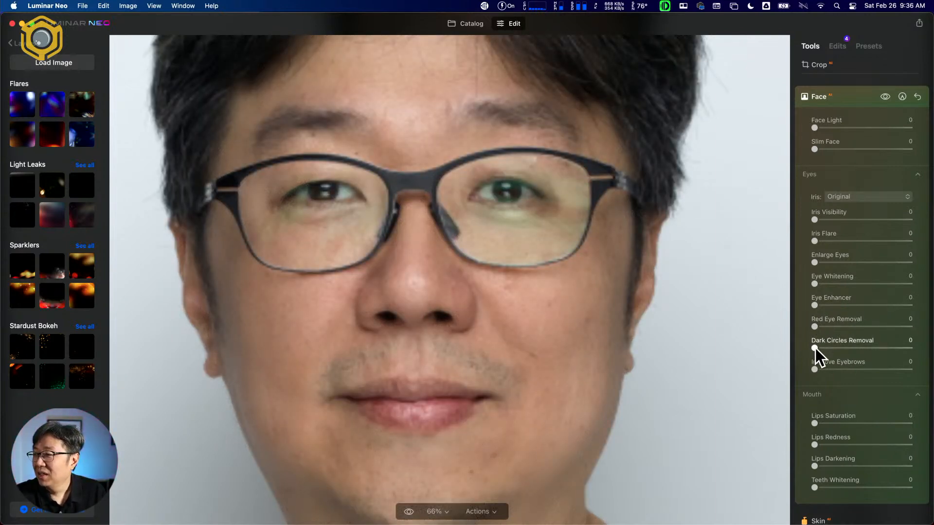
left_click_drag(816, 348, 887, 350)
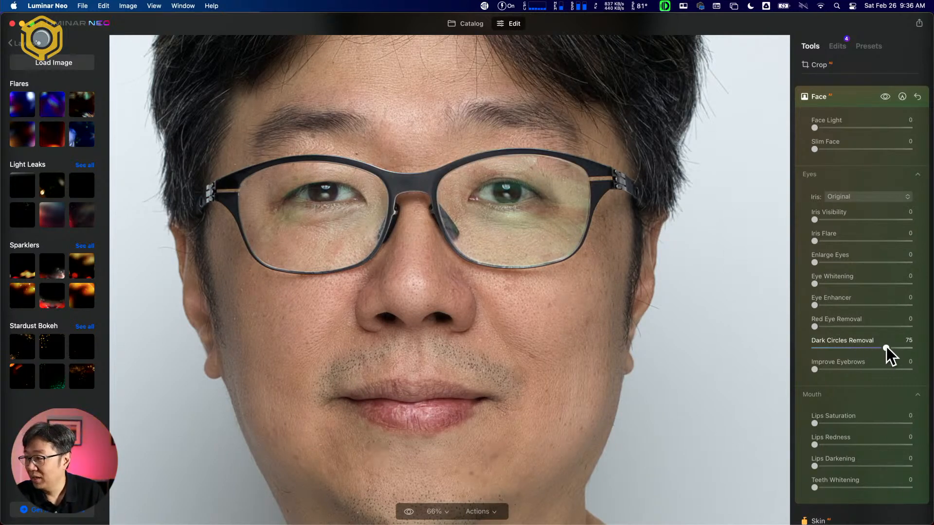
left_click_drag(886, 347, 804, 344)
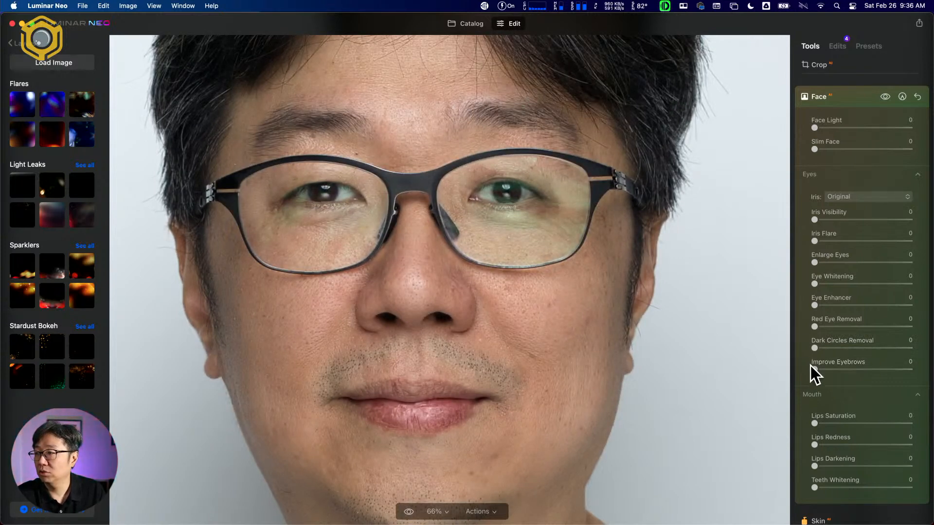
Try Improve Eyebrows at 100 and reduce it to 33.
left_click_drag(815, 369, 911, 380)
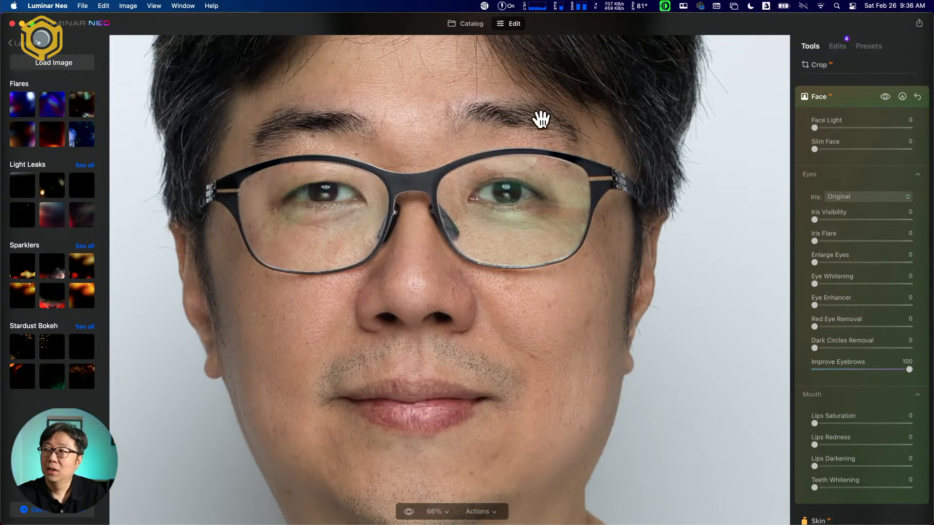
left_click_drag(590, 131, 618, 209)
left_click_drag(908, 371, 838, 373)
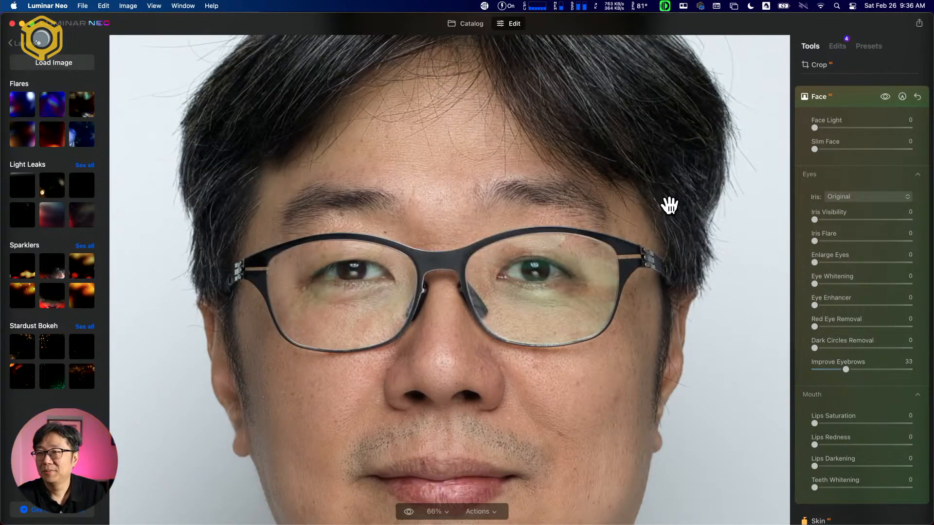
Adjust the lips with the Face tool, setting Lips Redness to 4 and Lips Saturation to 14.
scroll(645, 214, "down", 5)
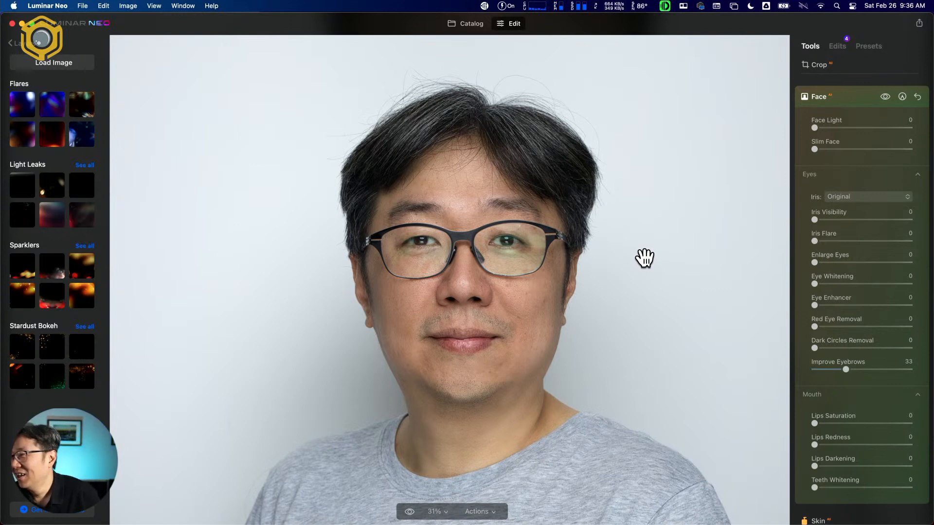
scroll(825, 298, "down", 1)
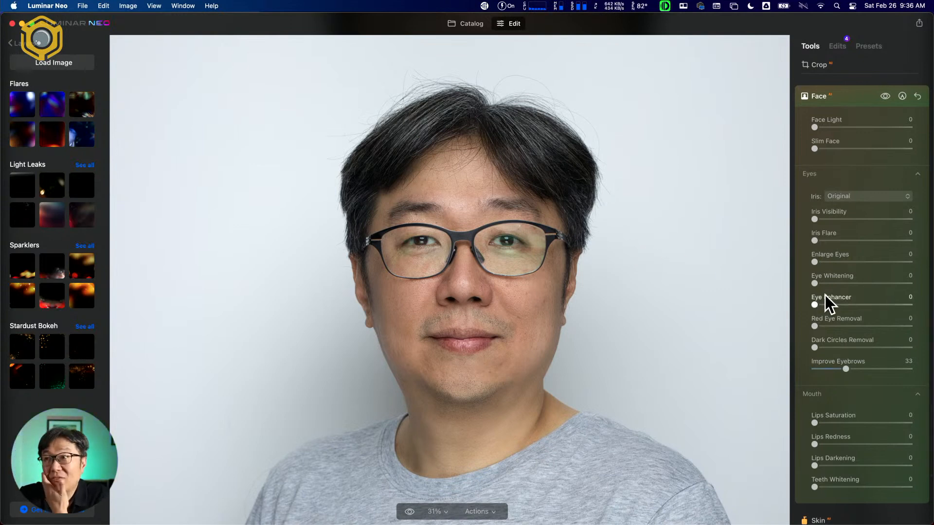
scroll(825, 296, "down", 1)
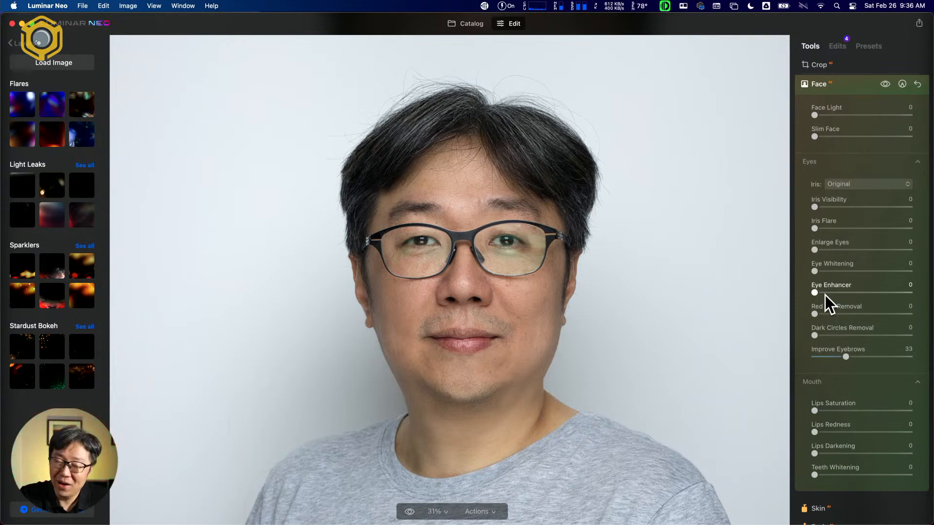
scroll(825, 296, "down", 1)
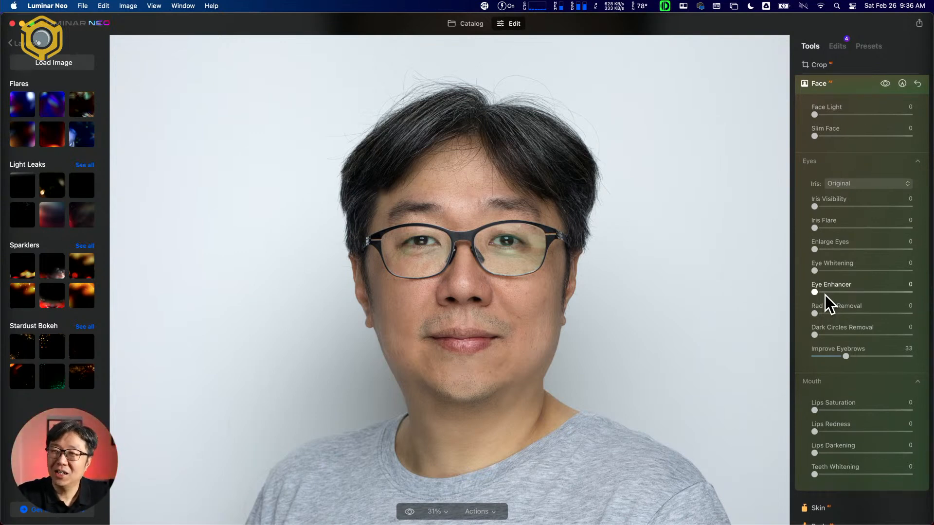
scroll(825, 296, "down", 5)
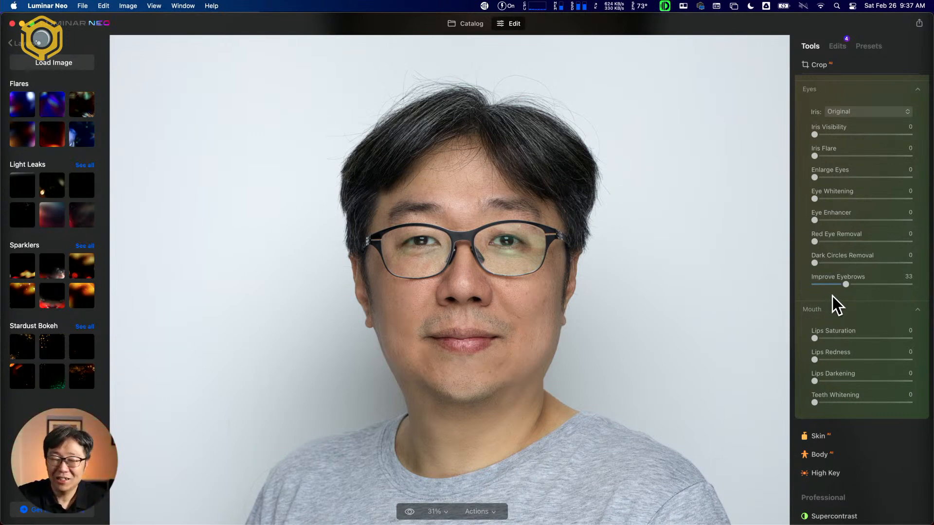
scroll(844, 304, "down", 1)
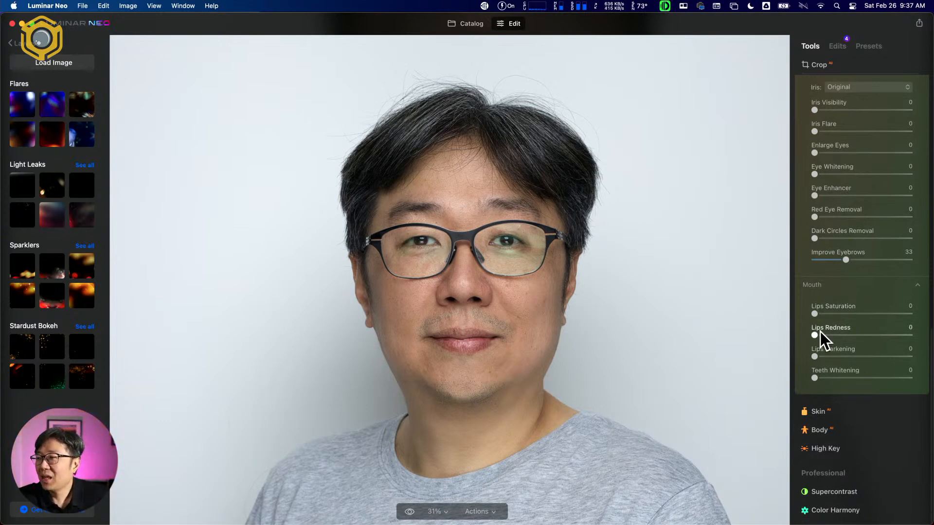
mouse_move(818, 334)
left_mouse_down()
mouse_move(907, 335)
mouse_move(824, 335)
left_mouse_up()
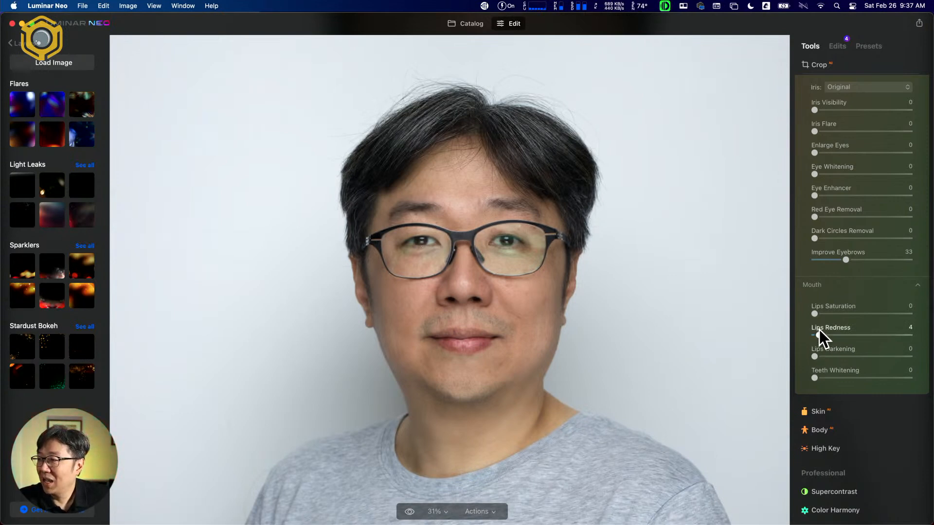
left_click_drag(814, 314, 837, 316)
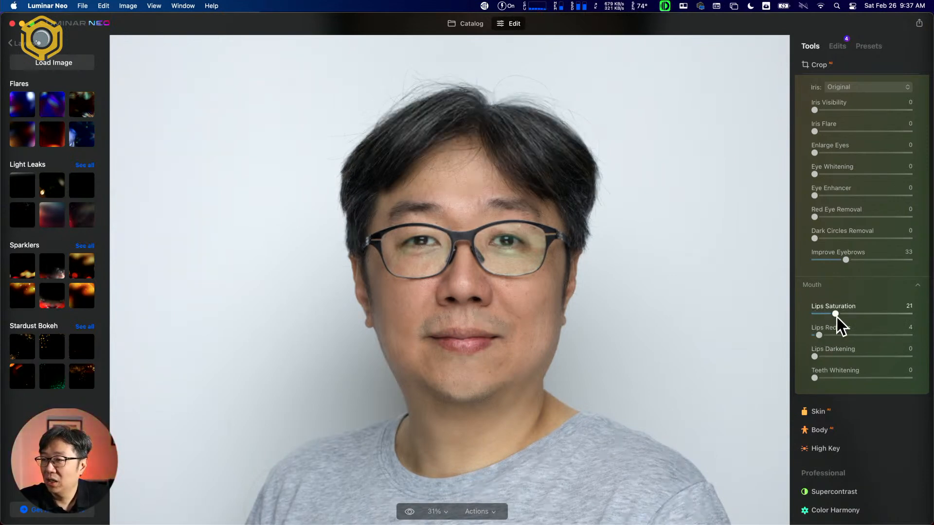
left_click_drag(836, 317, 826, 315)
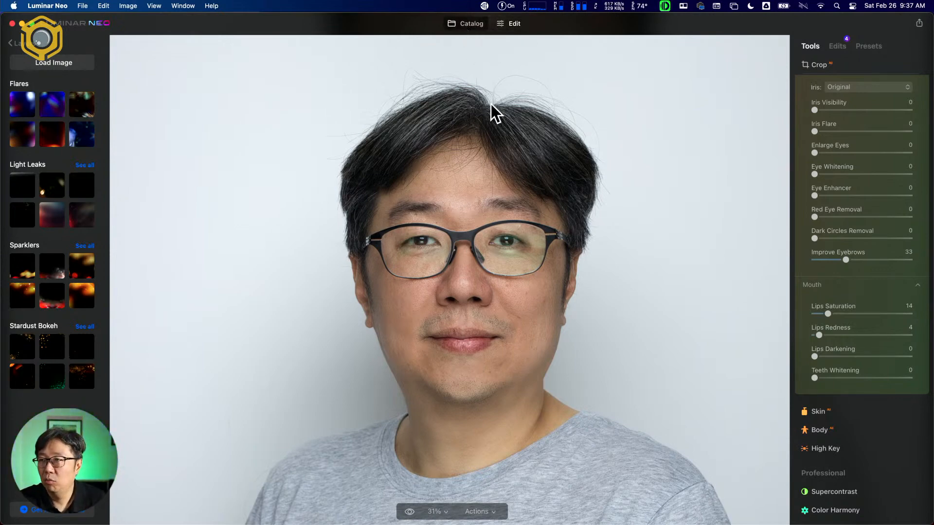
Open the photo of the smiling woman in the blue beanie from the People folder for editing.
scroll(421, 204, "up", 5)
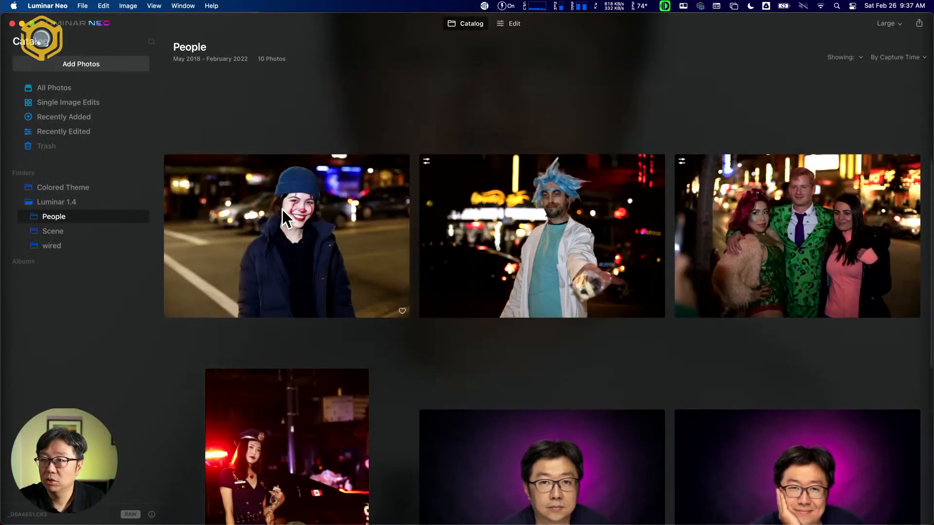
left_click(285, 209)
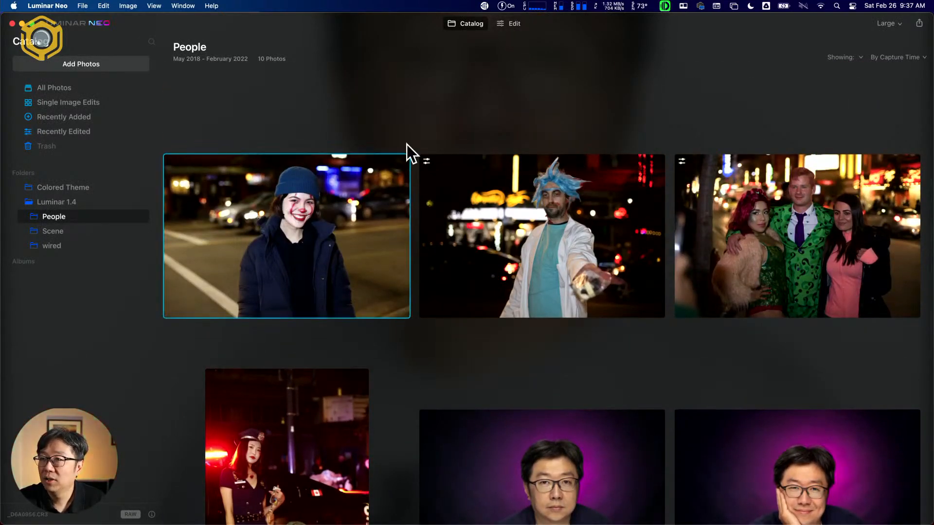
left_click(508, 21)
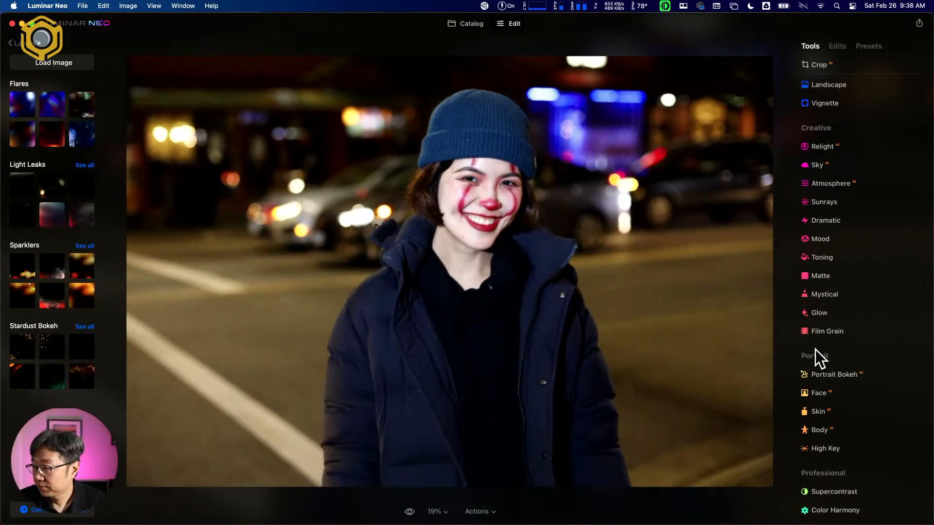
Whiten the woman's teeth with the Face tool, setting Teeth Whitening to 100.
left_click(838, 377)
scroll(844, 411, "down", 5)
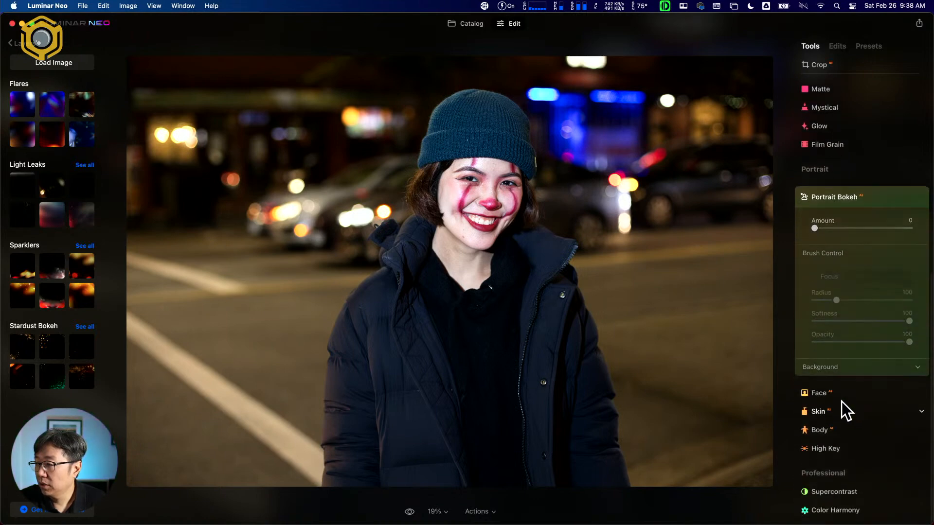
left_click(844, 393)
double_click(511, 240)
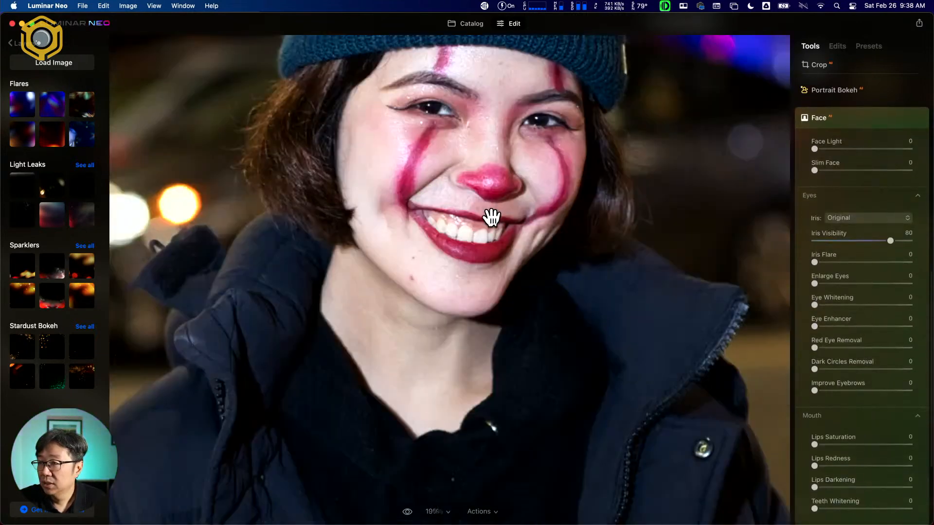
left_click_drag(592, 313, 569, 256)
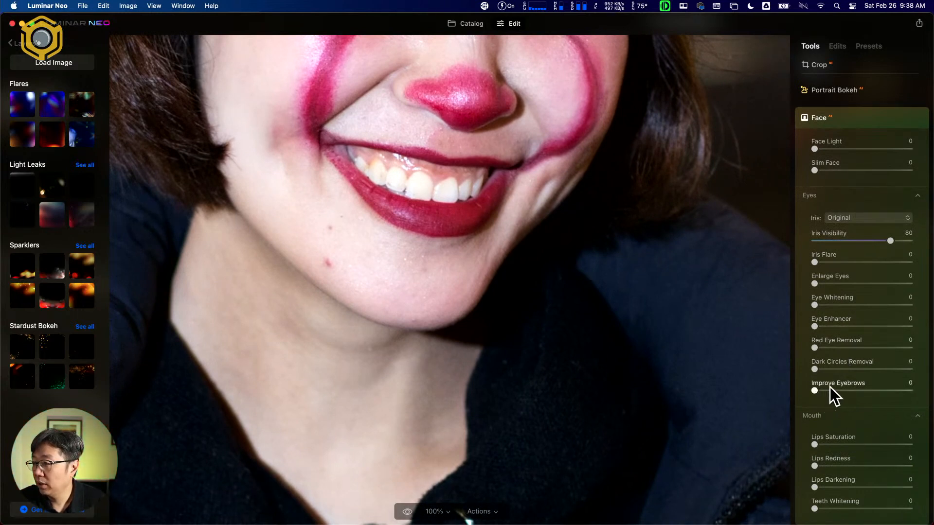
scroll(845, 465, "down", 3)
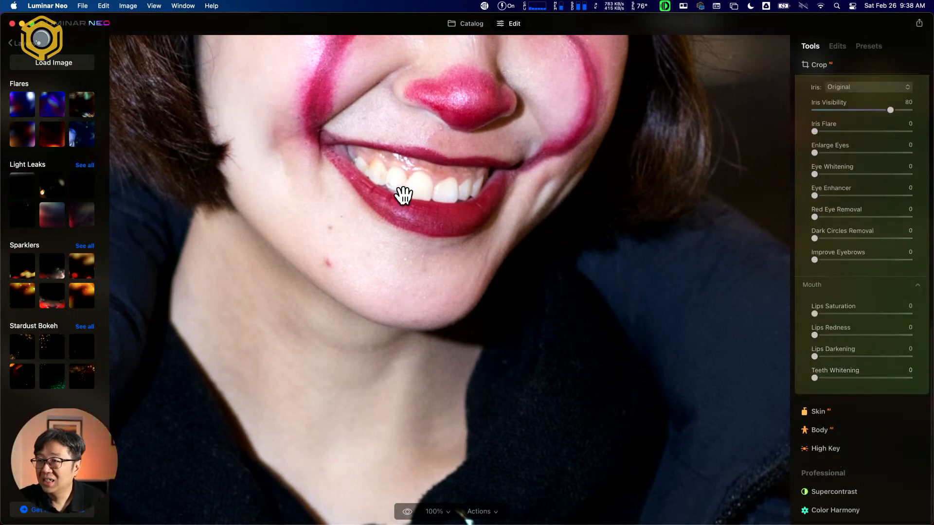
left_click_drag(815, 378, 930, 384)
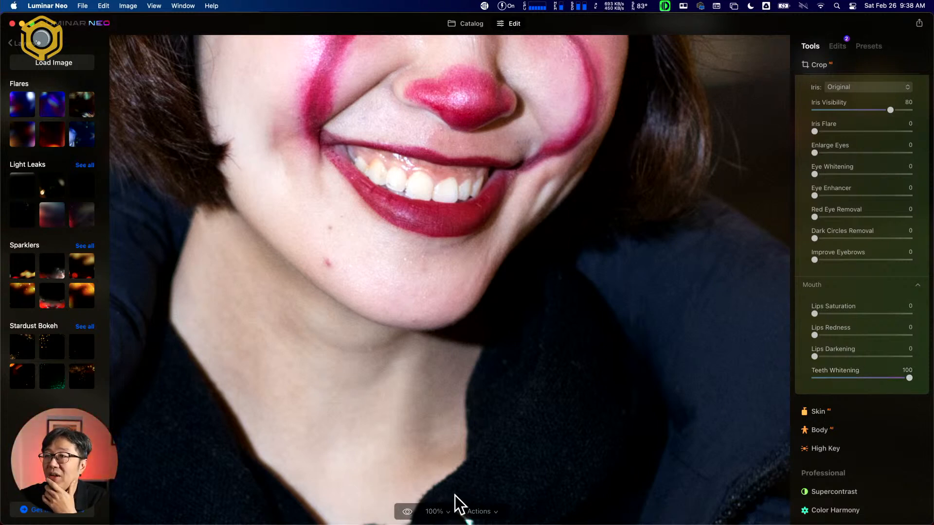
Compare the teeth with and without the Face adjustments and examine the woman's whole face close up.
scroll(876, 359, "up", 5)
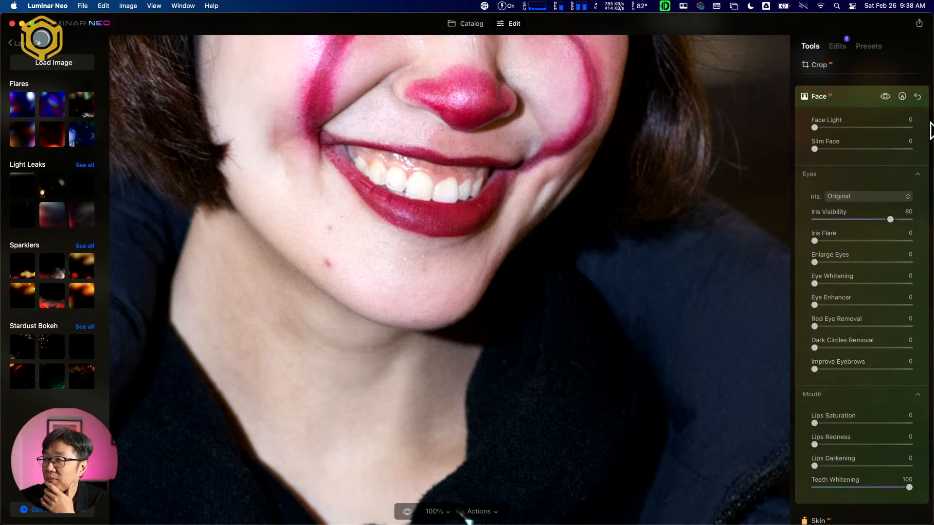
left_click(888, 98)
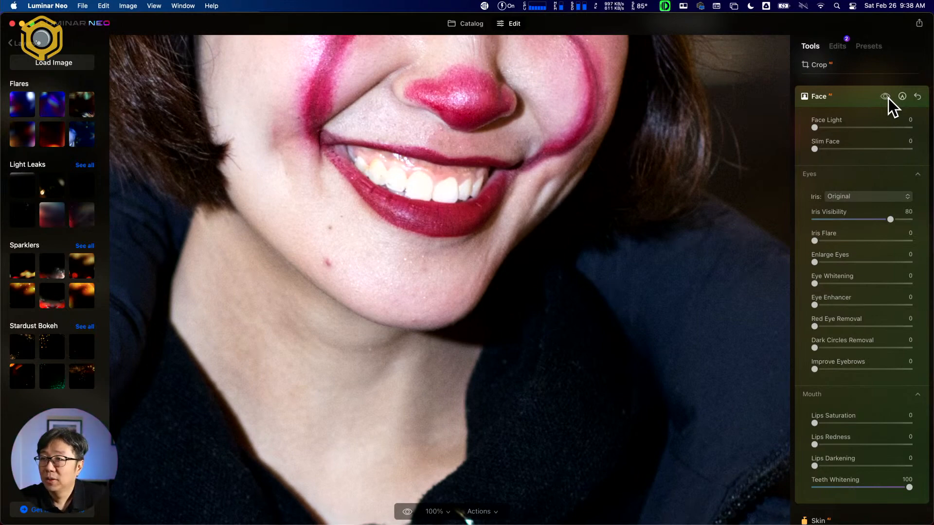
left_click(888, 99)
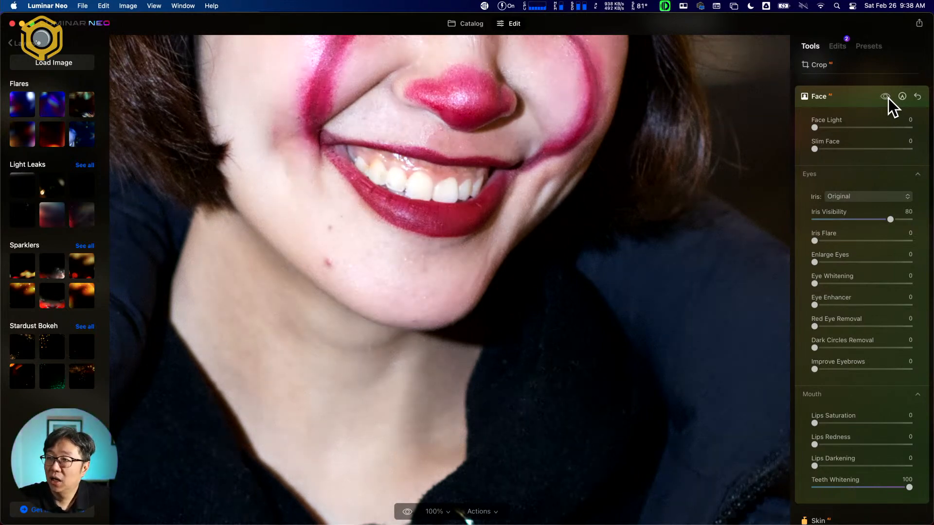
left_click(888, 99)
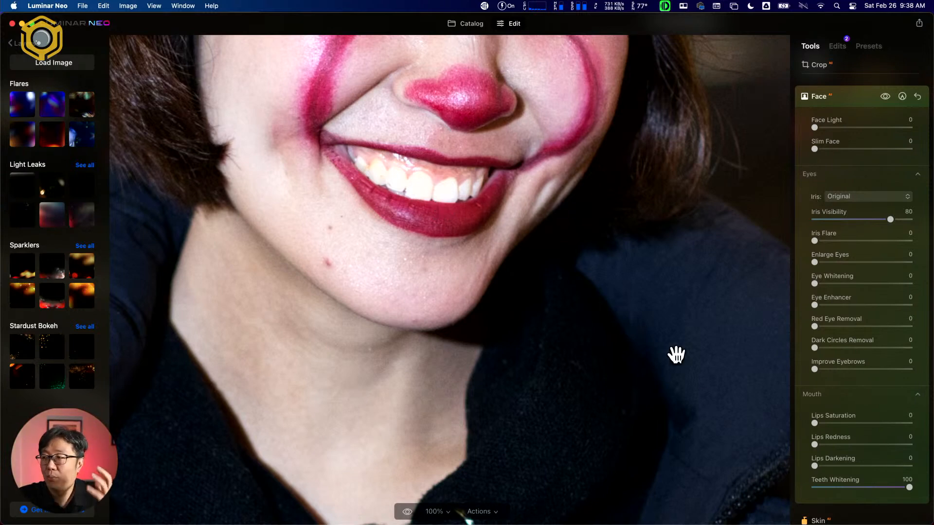
scroll(824, 388, "down", 4)
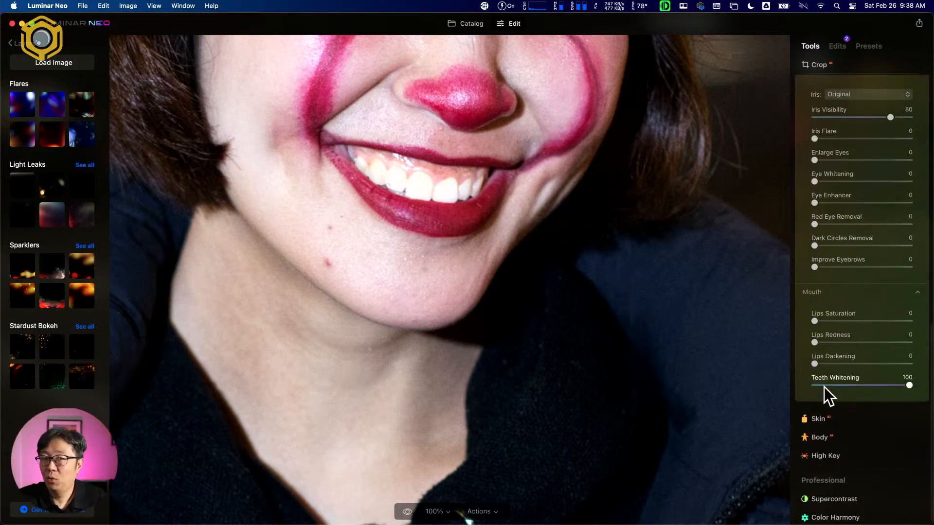
left_click_drag(511, 271, 471, 390)
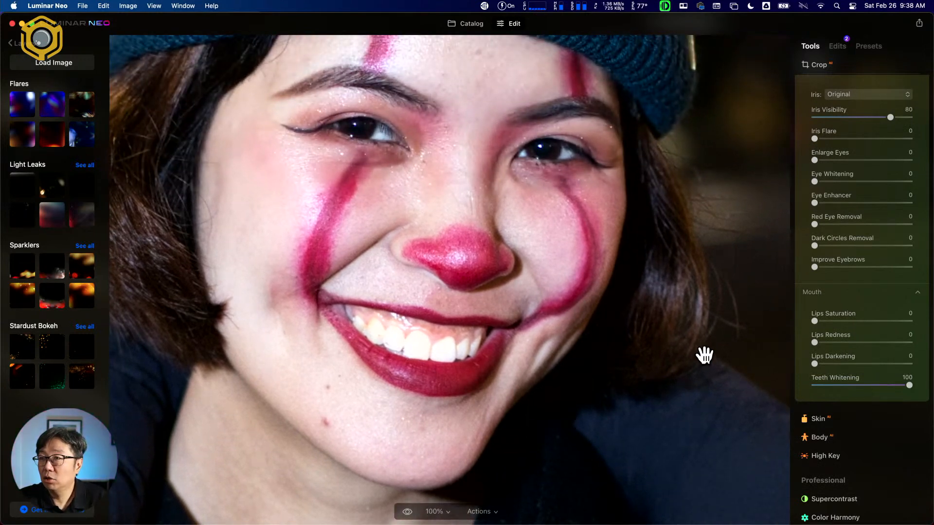
left_click_drag(656, 313, 636, 329)
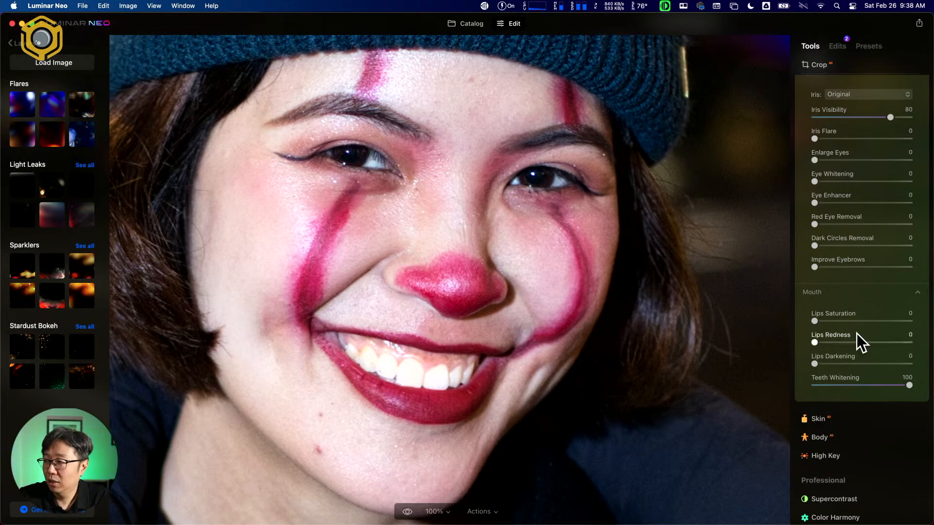
With the Face tool, set Face Light to 77, compare its before and after, and set Slim Face to 16.
scroll(842, 332, "up", 5)
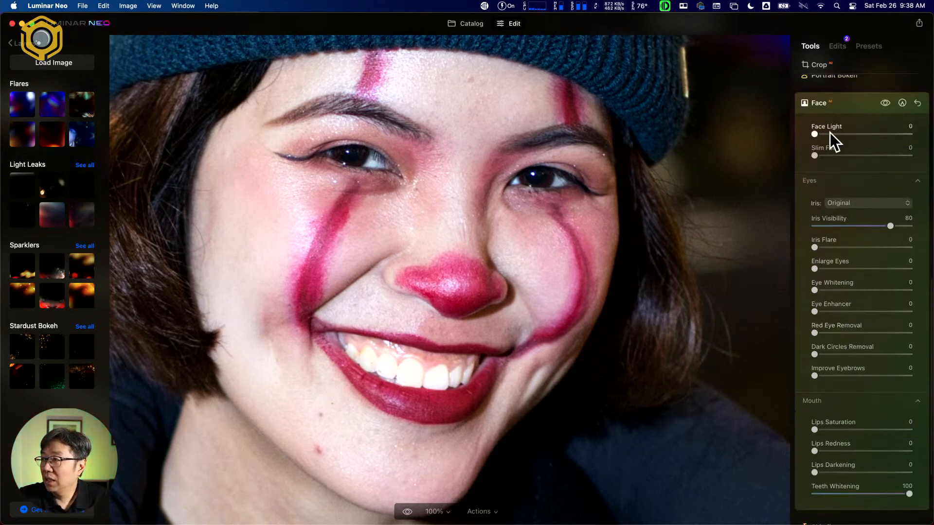
left_click(495, 315)
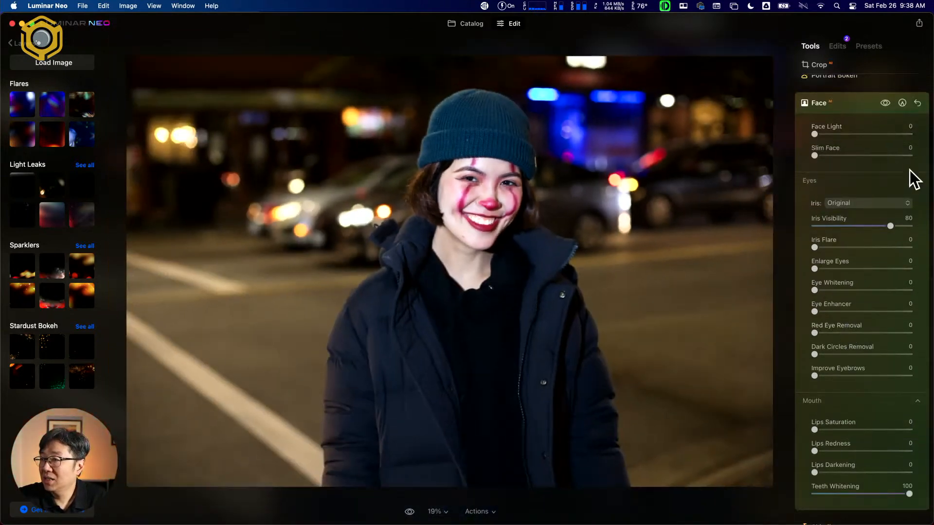
left_click_drag(813, 135, 834, 136)
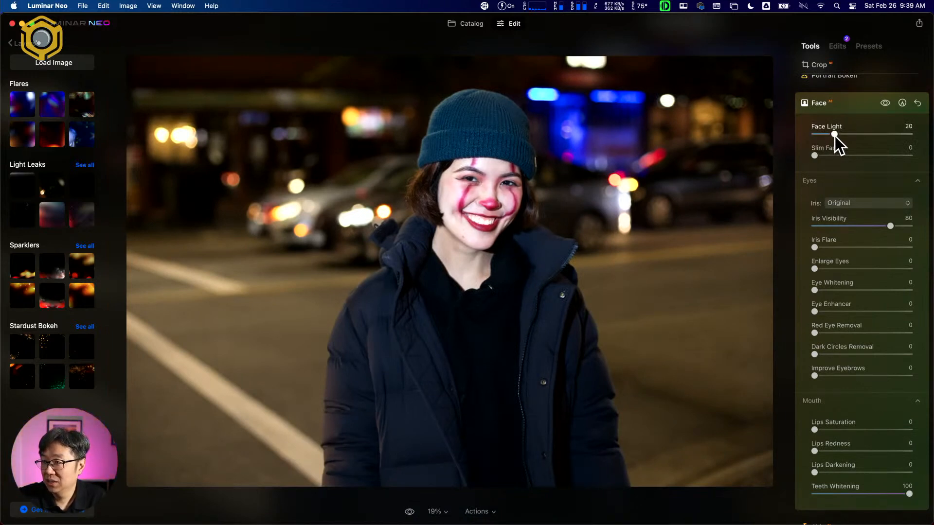
left_click_drag(851, 135, 893, 139)
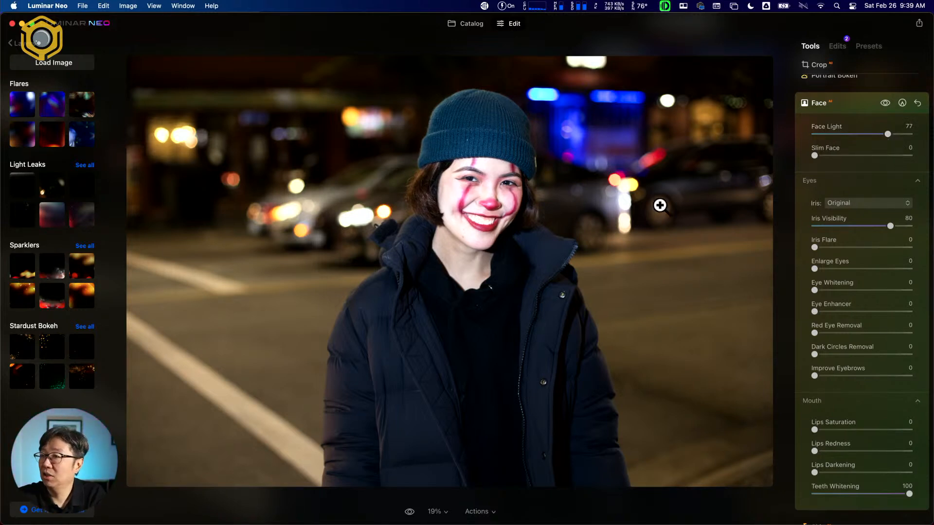
left_click(885, 104)
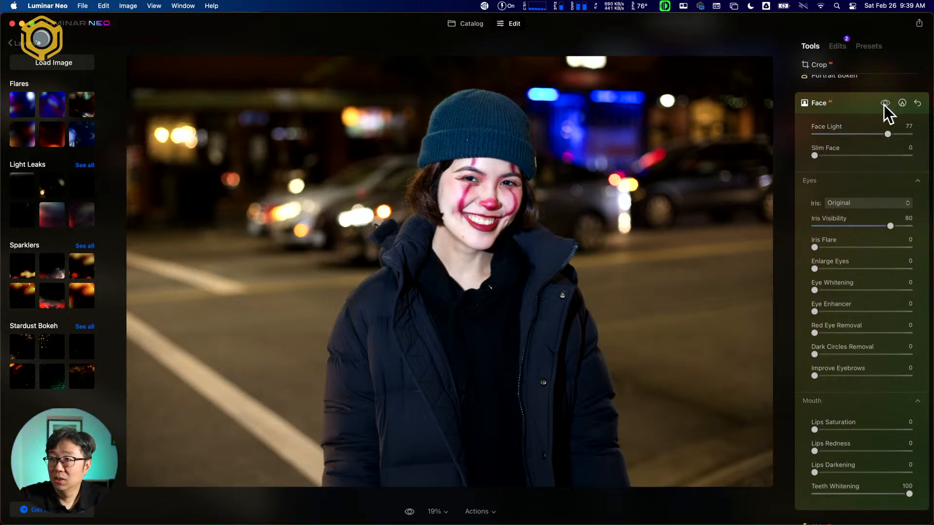
left_click(885, 104)
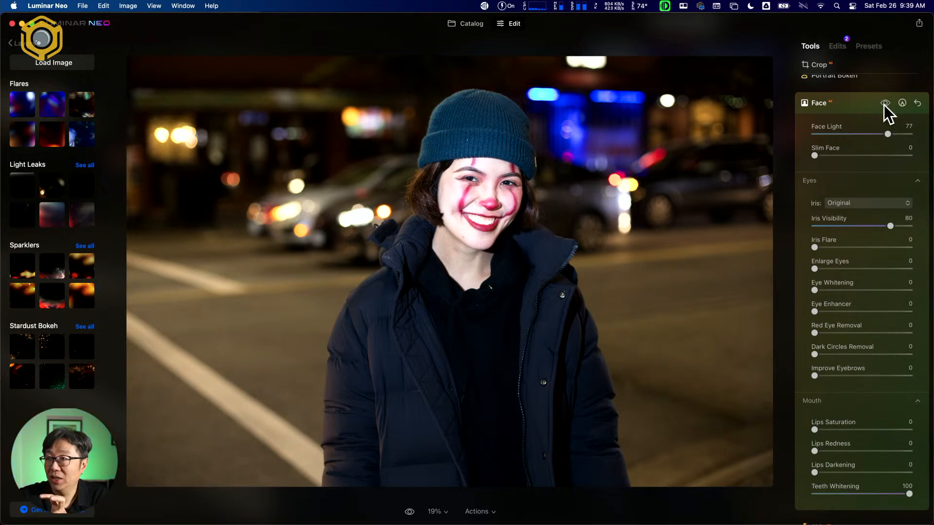
left_click_drag(860, 155, 925, 157)
left_click(825, 156)
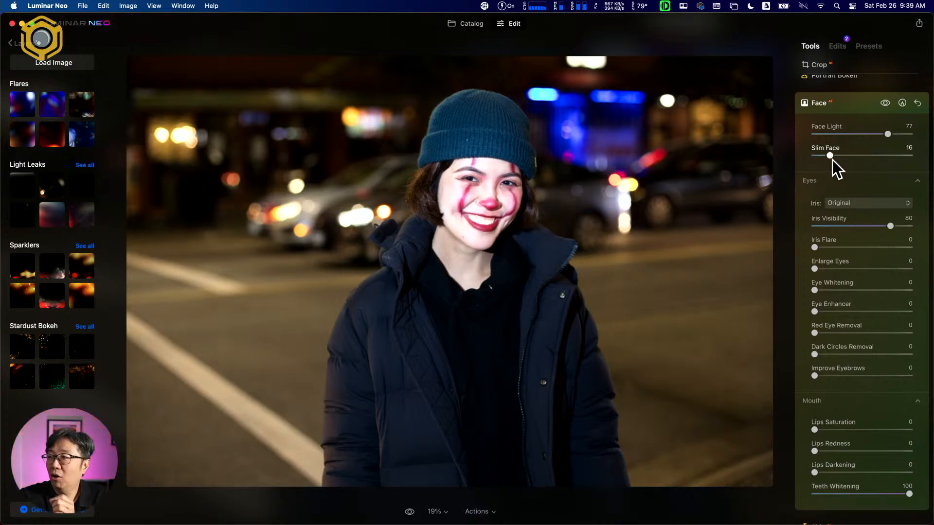
Open the Body tool for the woman in the blue beanie and set Shape to 40.
scroll(837, 229, "down", 5)
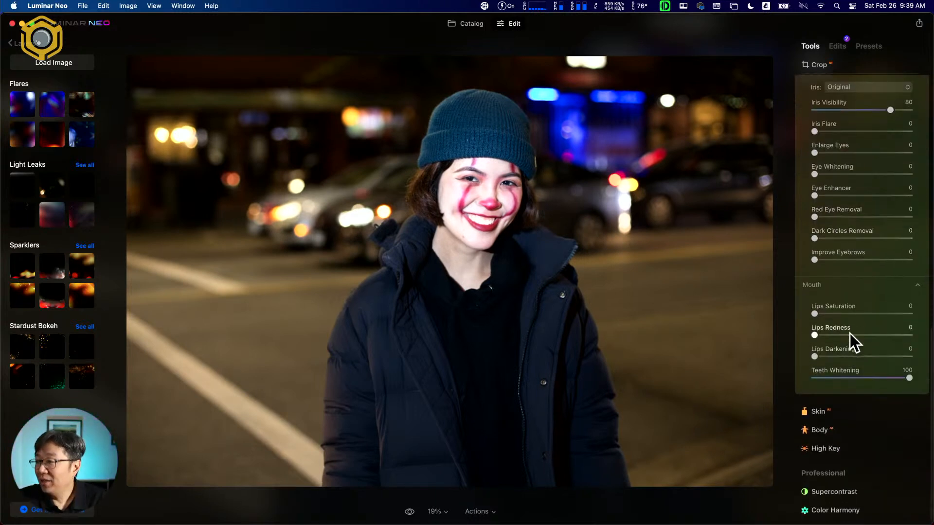
left_click(844, 434)
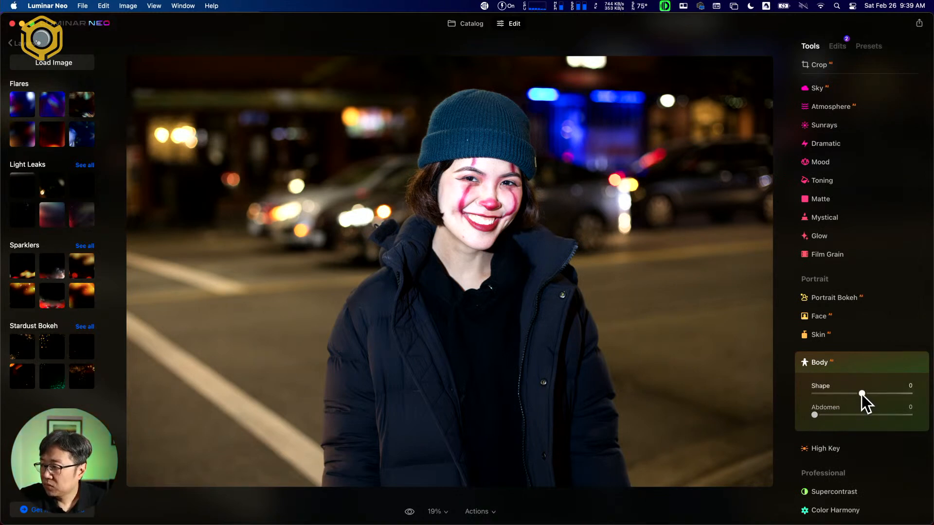
left_click_drag(862, 393, 878, 393)
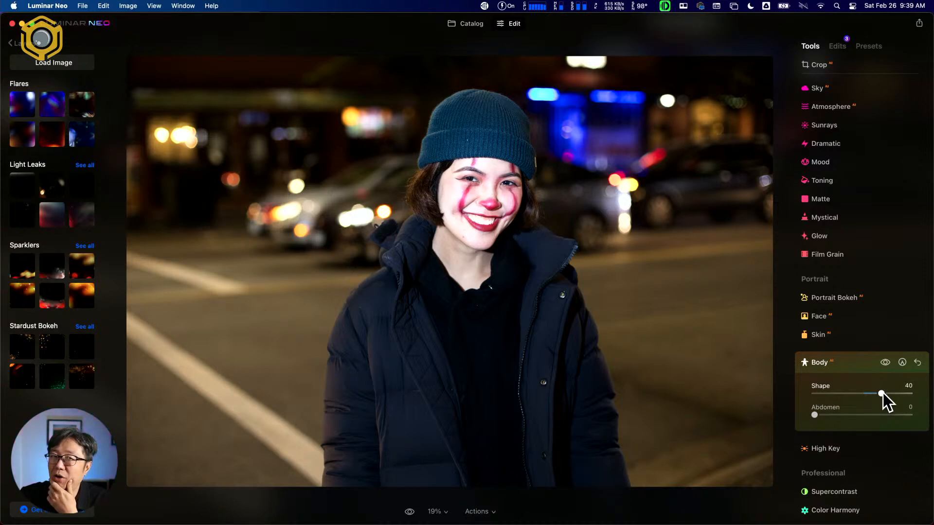
Compare the woman's figure repeatedly with the Body adjustment hidden and shown.
left_click(885, 362)
left_click(888, 361)
left_click(885, 362)
left_click(885, 362)
left_click(885, 362)
left_click(885, 363)
left_click(884, 365)
left_click(885, 365)
Set the Body tool's Shape to 36 and compare the result with the adjustment hidden and with the original photo.
left_click_drag(880, 392, 878, 391)
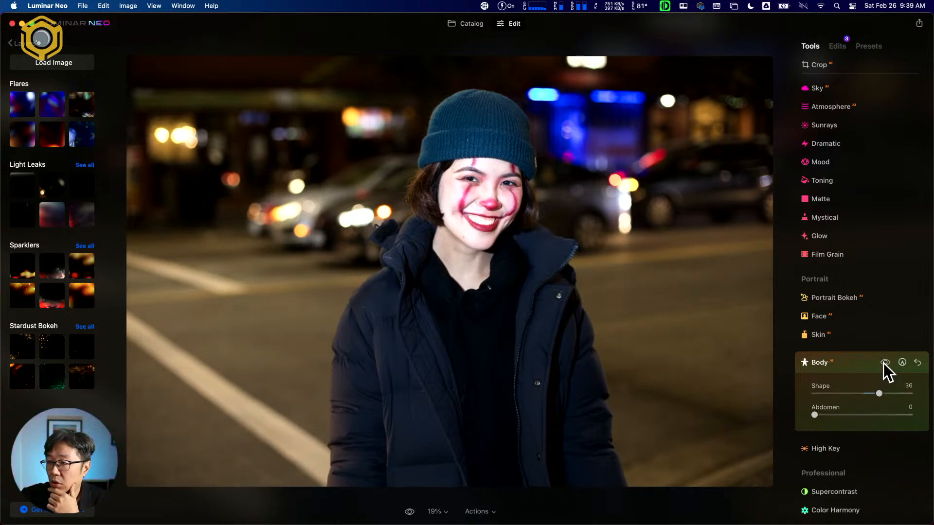
left_click(410, 511)
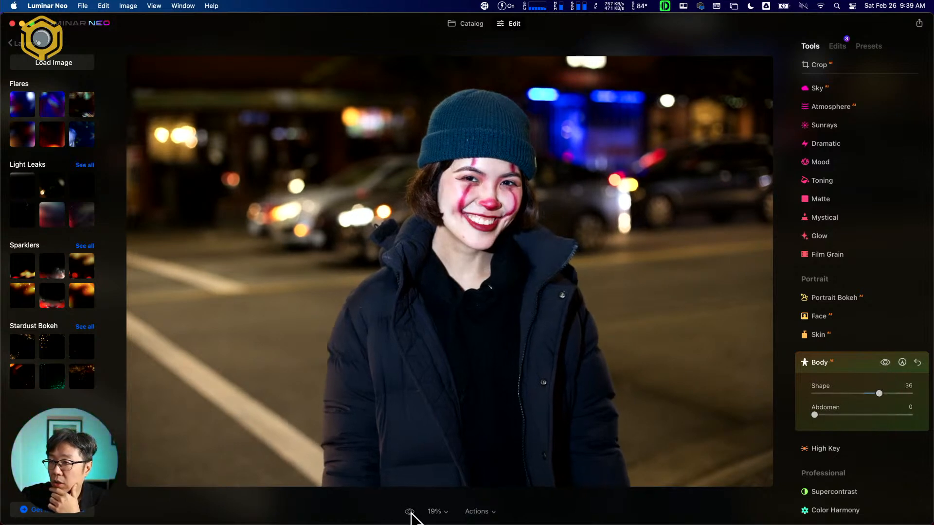
left_click(885, 364)
left_click(886, 363)
left_click(885, 365)
left_click(886, 365)
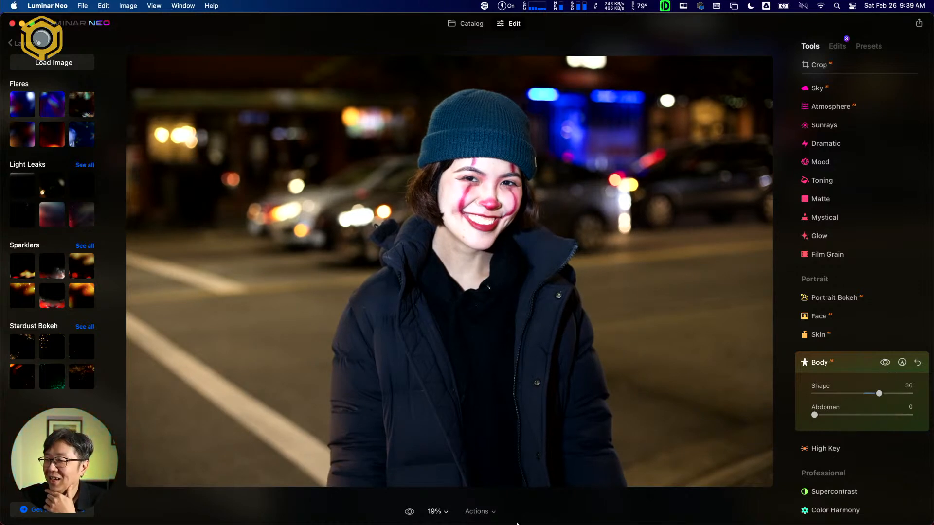
left_click(410, 512)
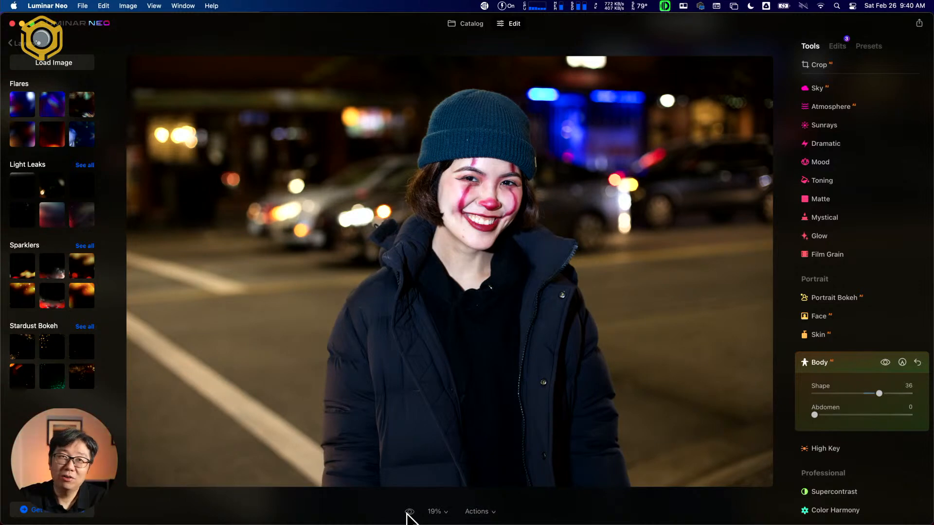
left_click(409, 512)
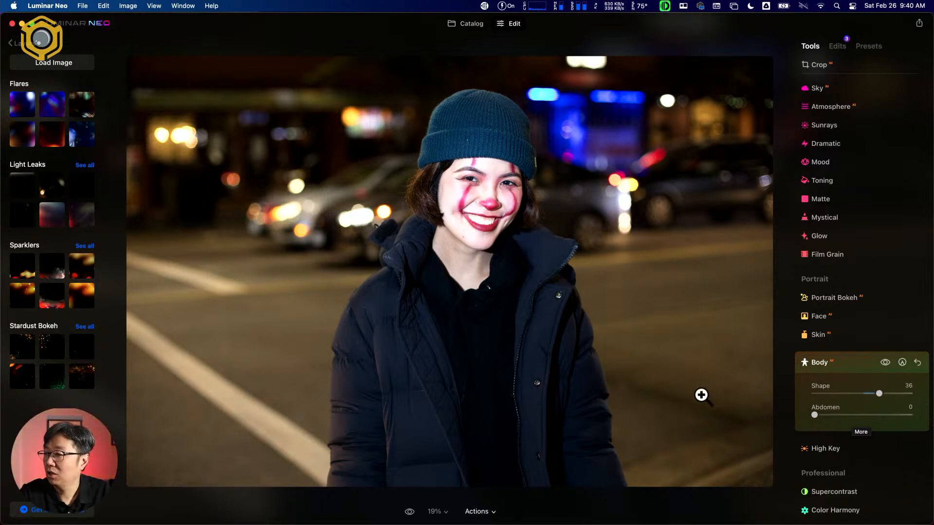
Try the Body tool's Shape at the extremes 100 and -100, and settle on -8.
left_click_drag(877, 393, 911, 394)
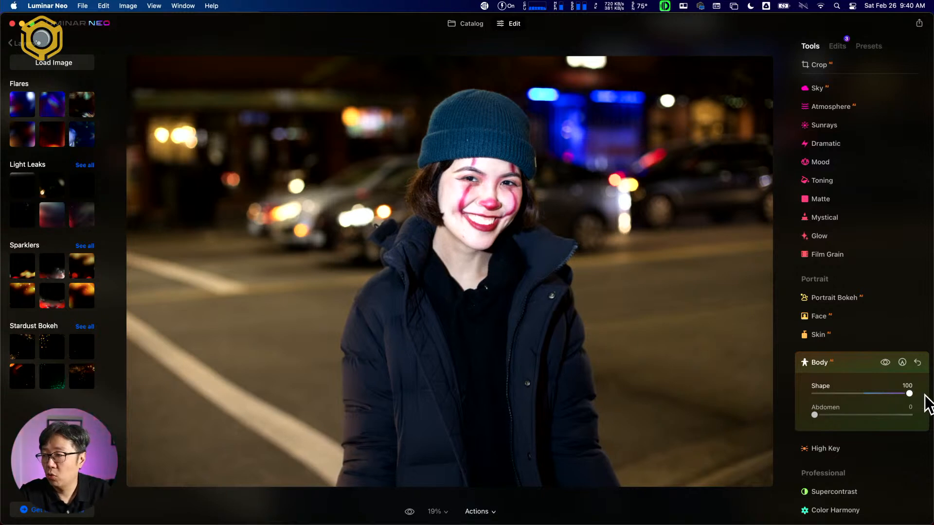
left_click_drag(906, 394, 774, 396)
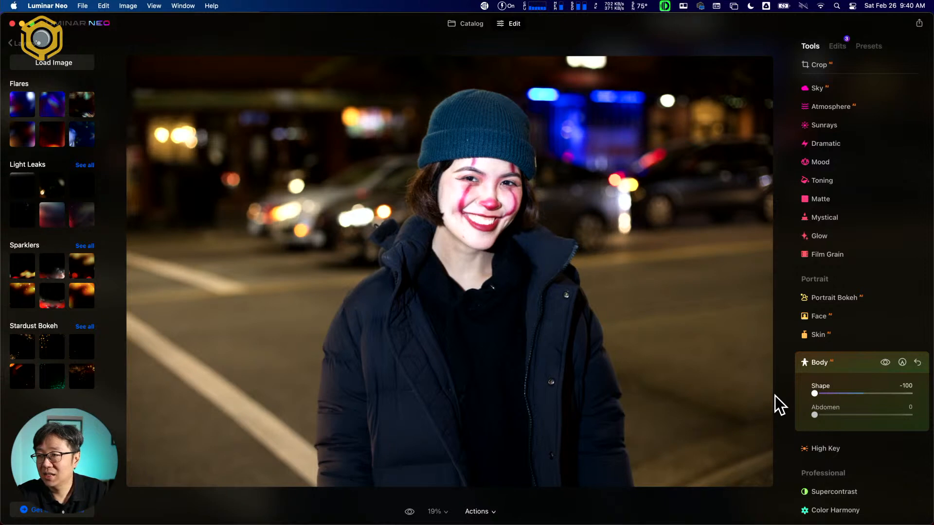
left_click_drag(775, 396, 856, 399)
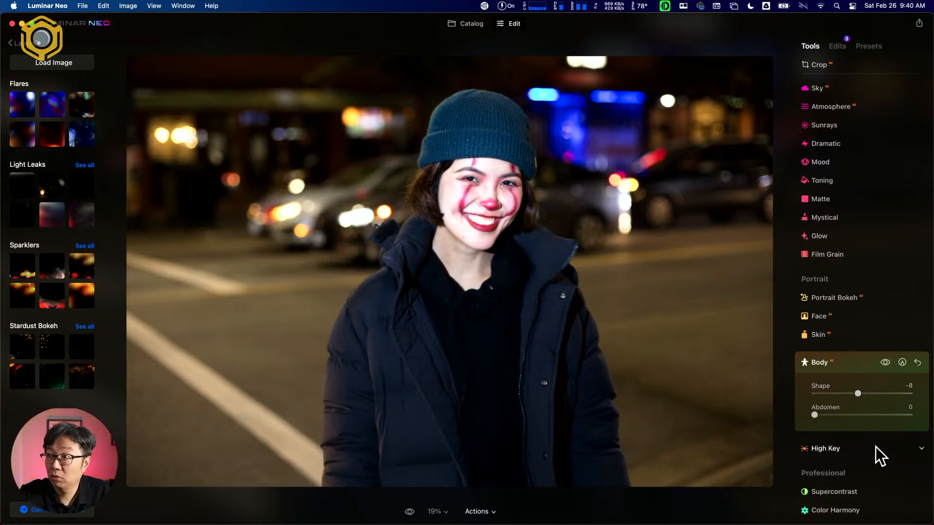
Open the photo of the three people with the man in the green question-mark suit from the People folder for editing.
scroll(867, 446, "up", 10)
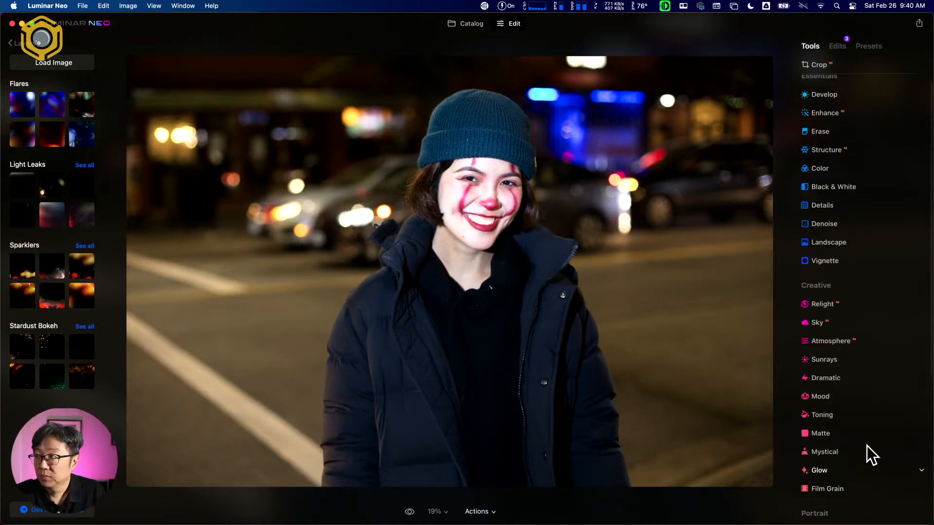
left_click(457, 24)
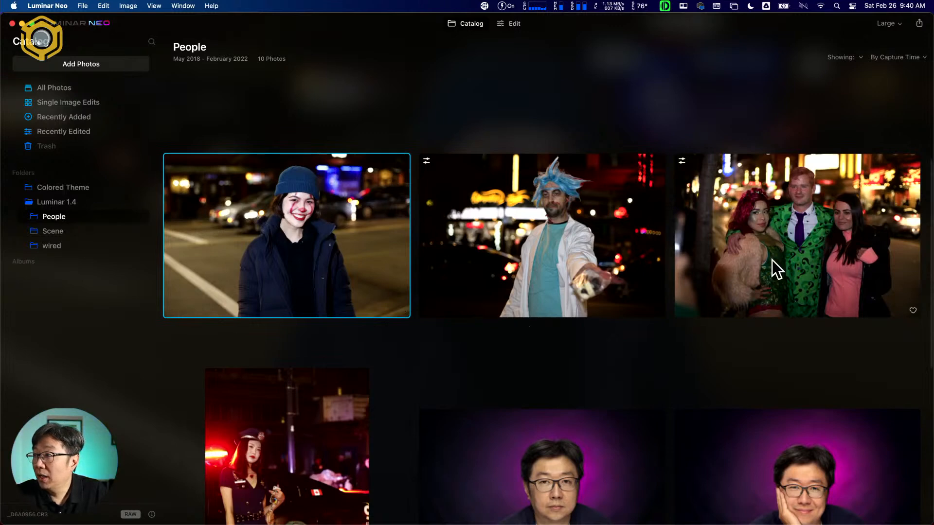
double_click(797, 235)
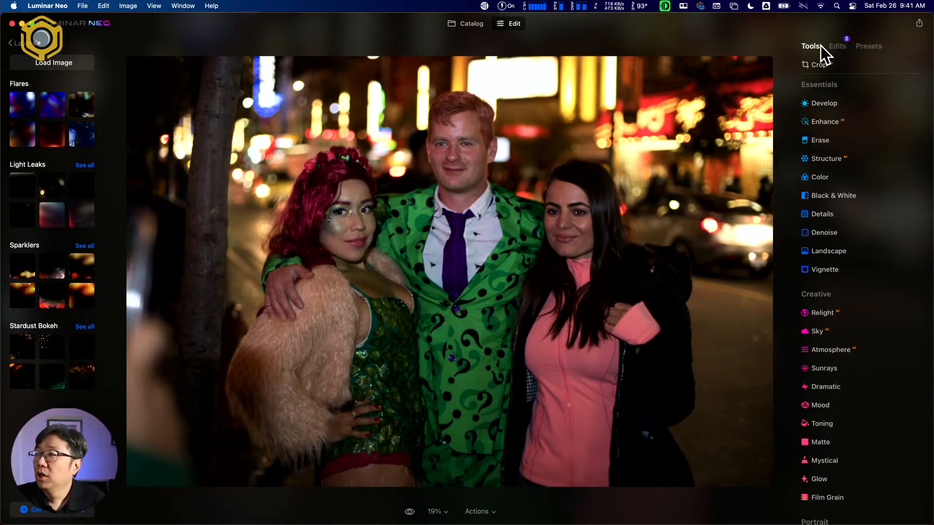
Try cropping the group photo tighter around the three people in the Original ratio, including with Crop AI and repositioning the photo.
left_click(820, 65)
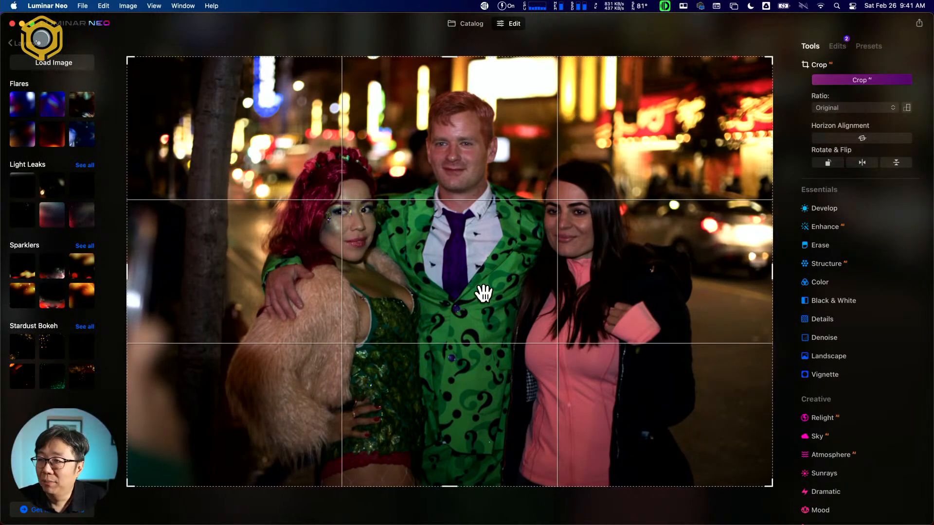
left_click_drag(127, 485, 190, 441)
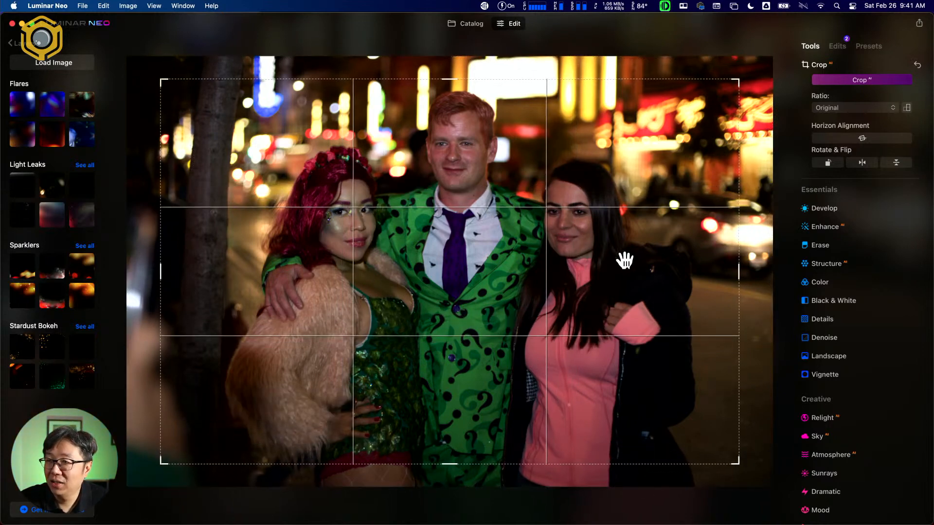
left_click_drag(161, 462, 187, 443)
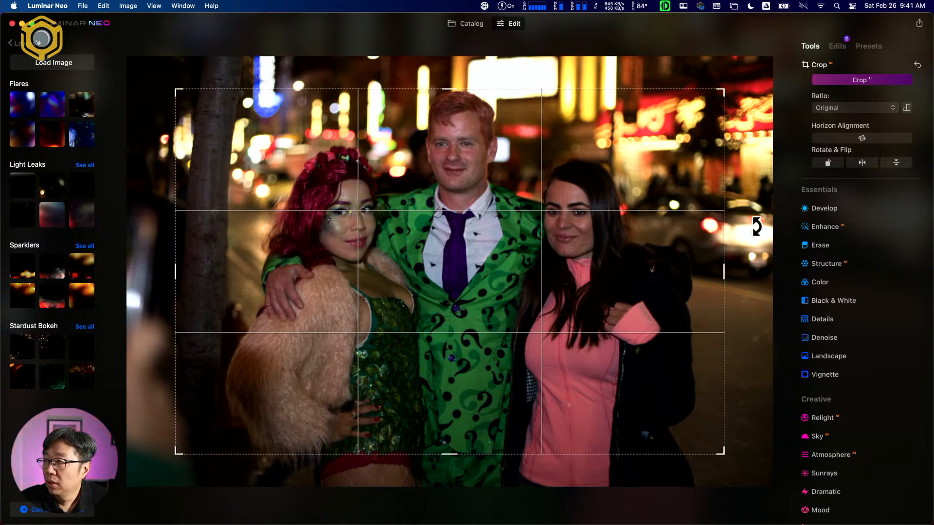
left_click(850, 81)
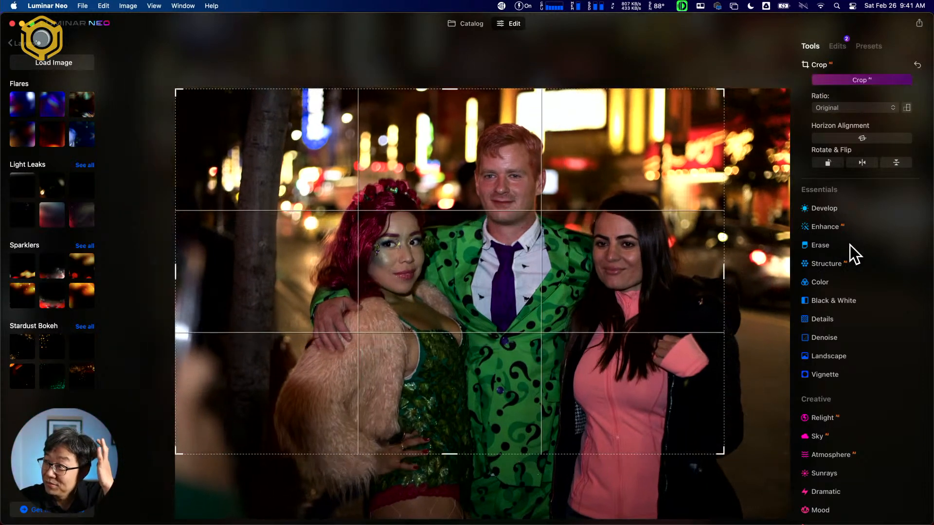
left_click_drag(618, 278, 557, 297)
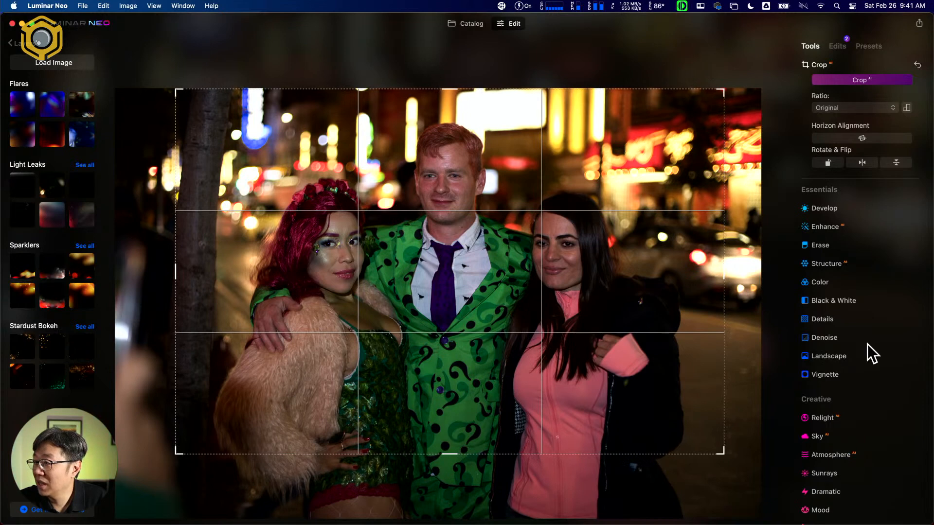
Leave the crop and remove the existing Relight adjustment from the group photo's edits.
scroll(864, 348, "down", 3)
scroll(865, 348, "down", 4)
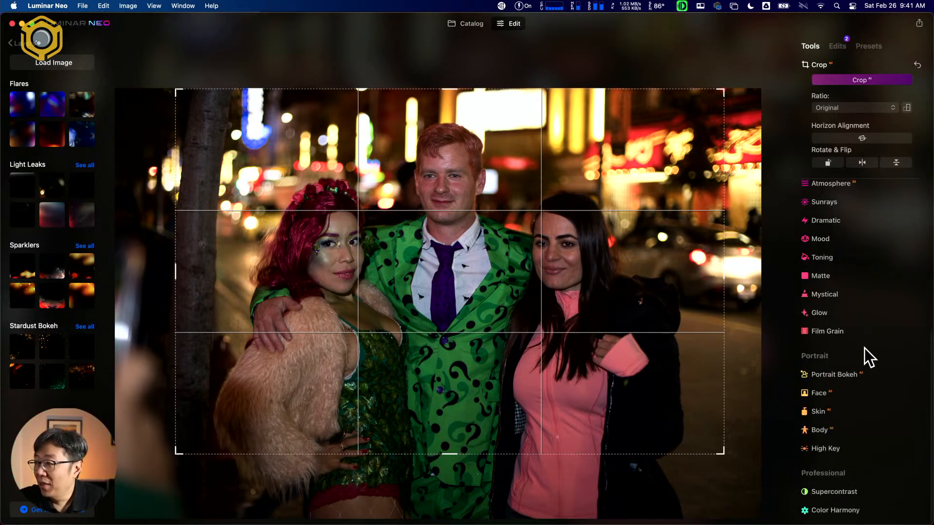
left_click(846, 391)
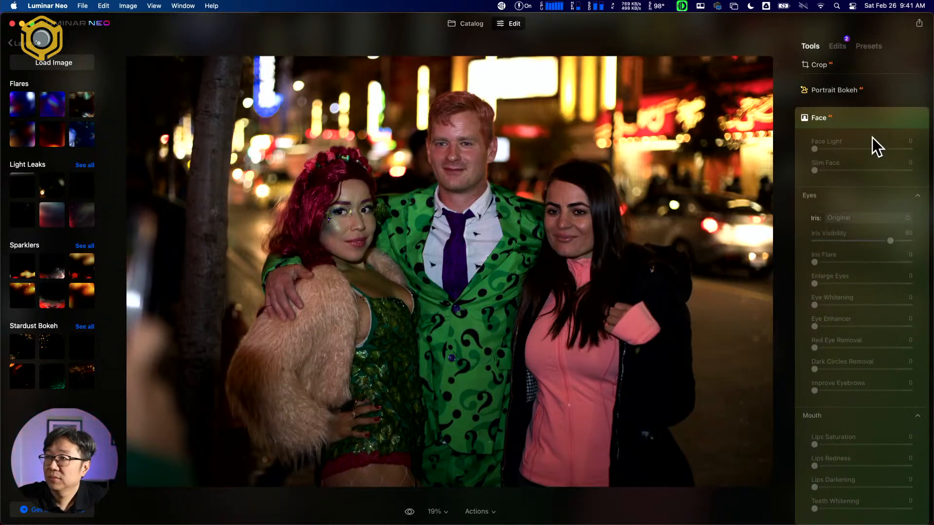
left_click(838, 46)
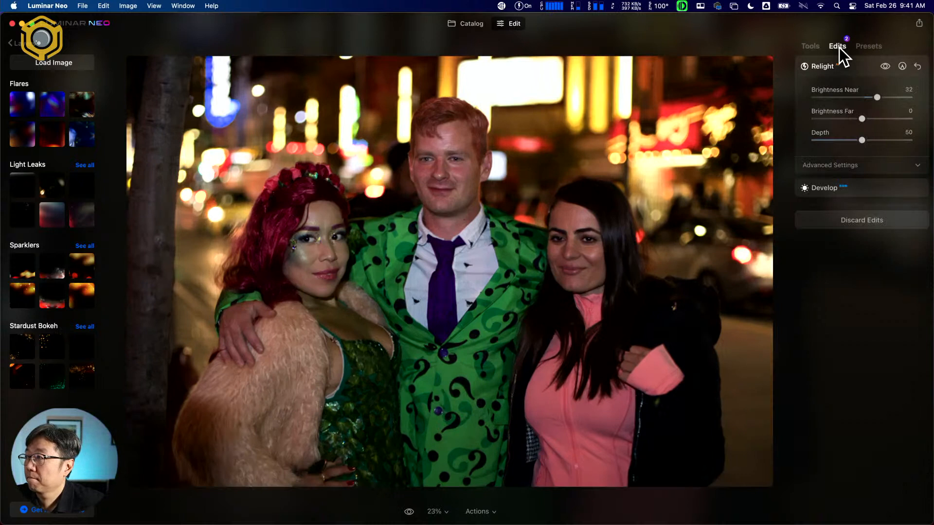
left_click(810, 47)
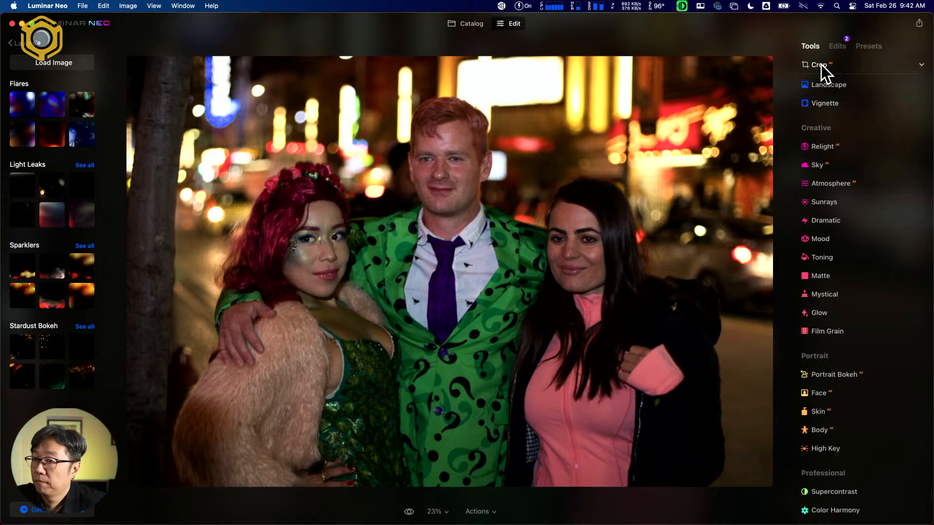
left_click(846, 45)
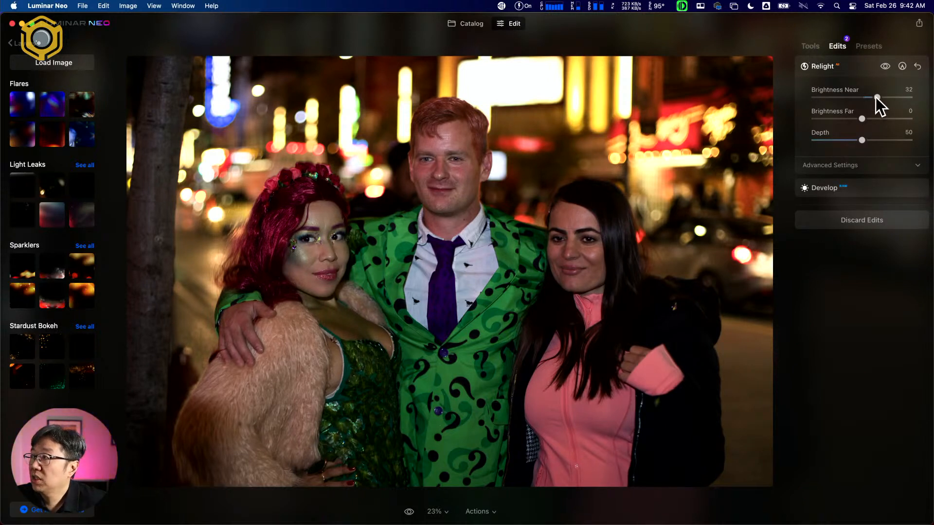
left_click(918, 67)
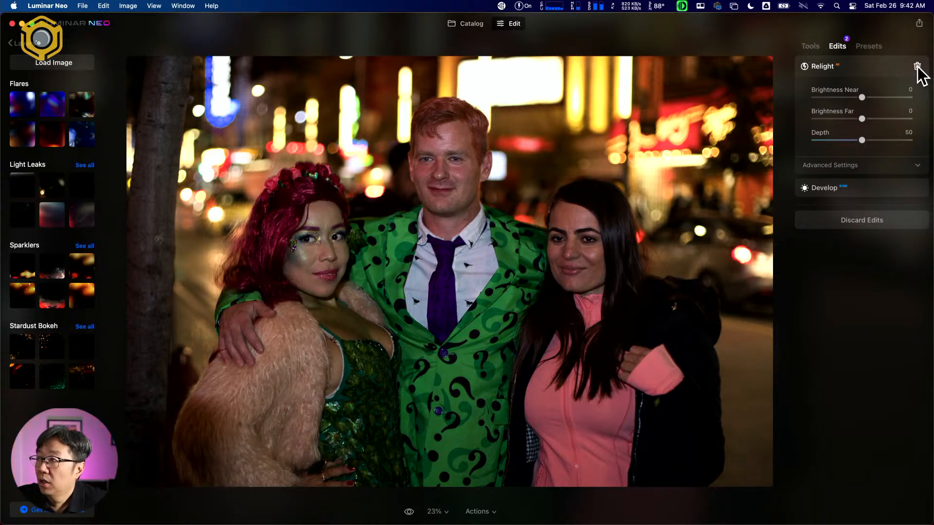
left_click(917, 67)
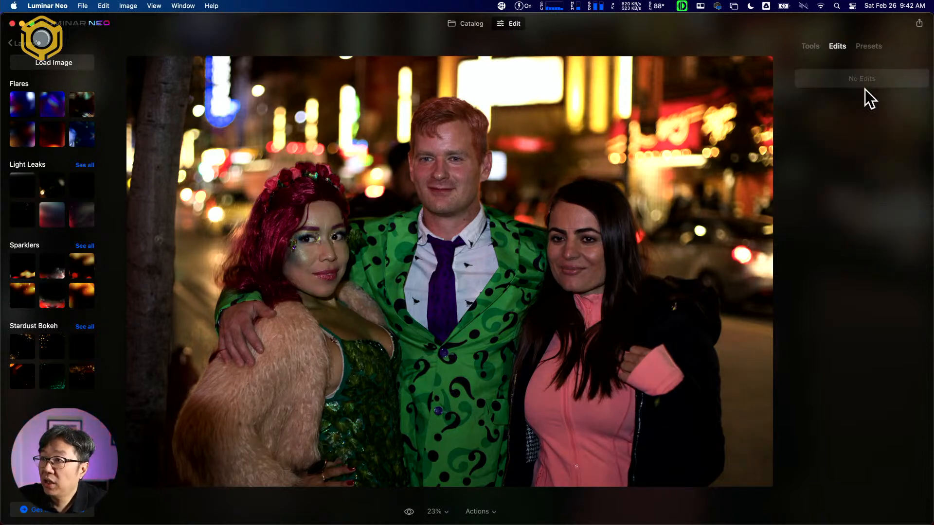
Brighten the faces in the group photo with the Face tool by setting Face Light to 100.
left_click(805, 47)
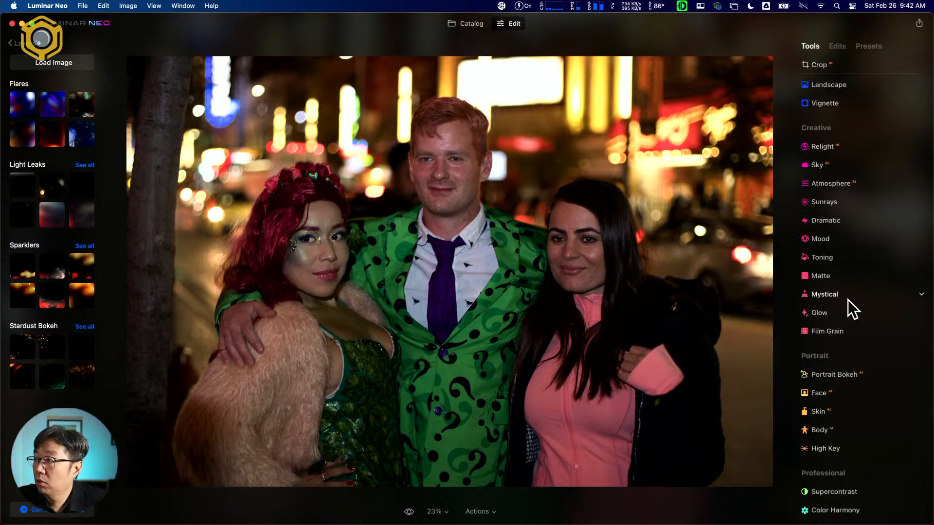
left_click(836, 393)
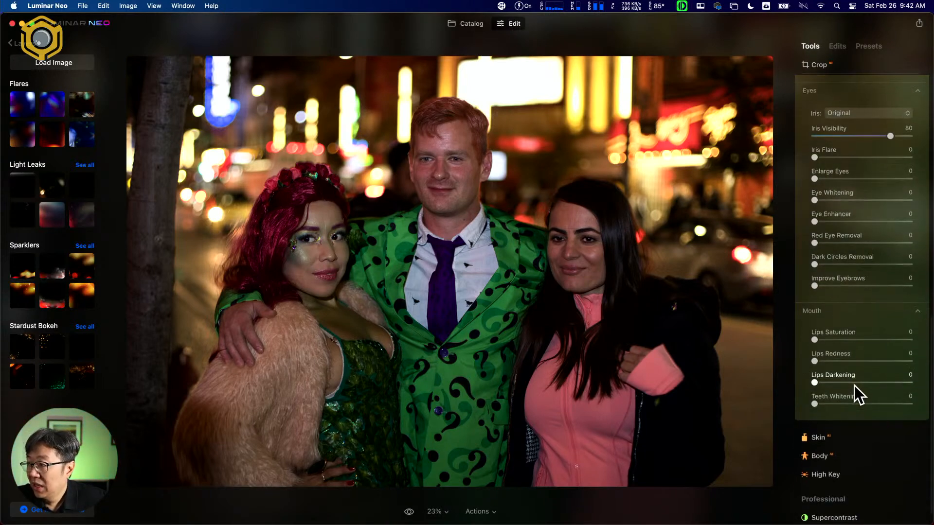
scroll(854, 385, "up", 4)
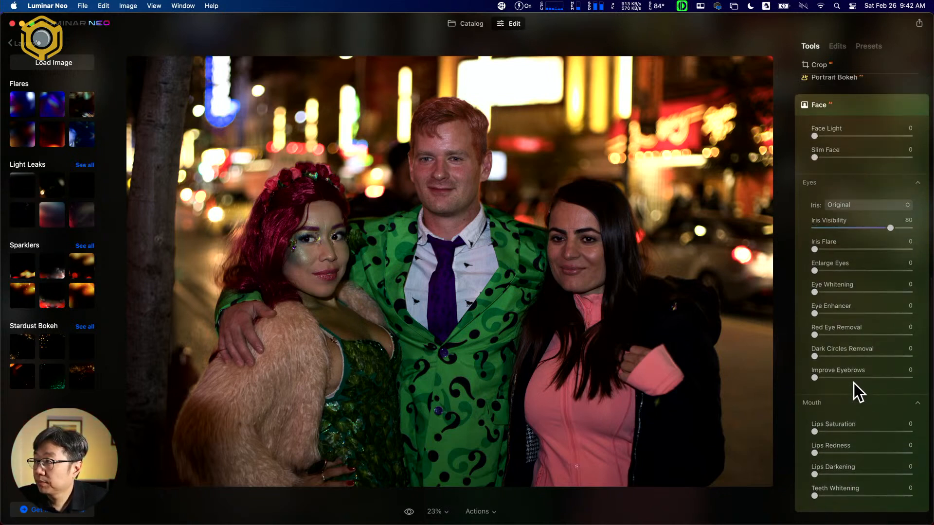
scroll(853, 384, "down", 2)
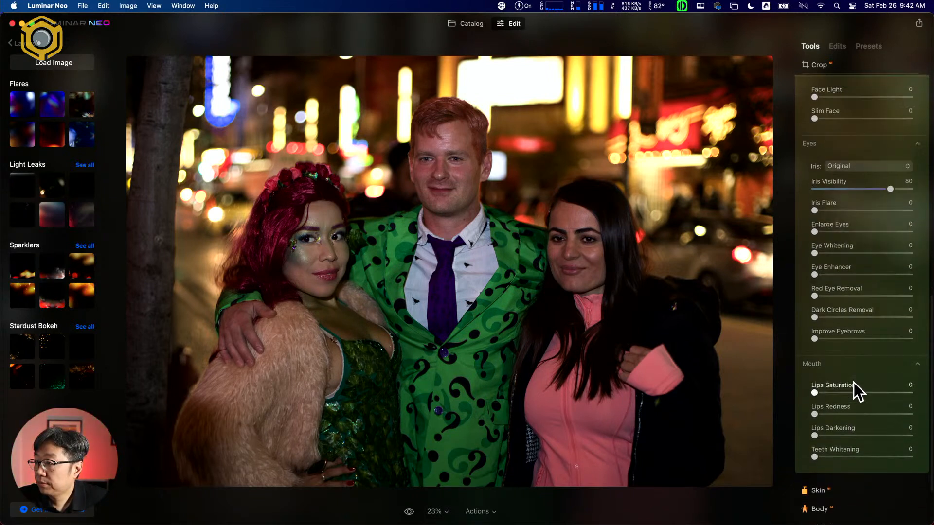
scroll(854, 383, "up", 2)
left_click_drag(816, 135, 870, 136)
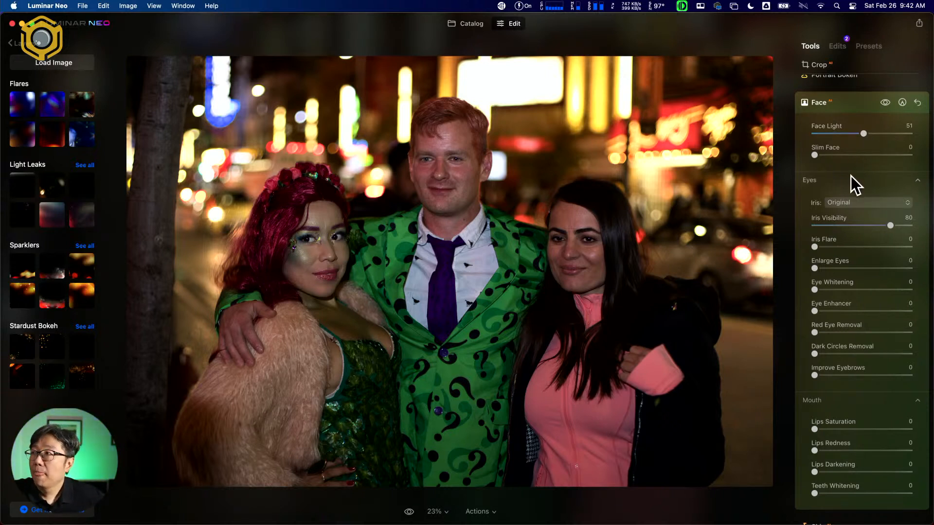
left_click_drag(864, 133, 872, 130)
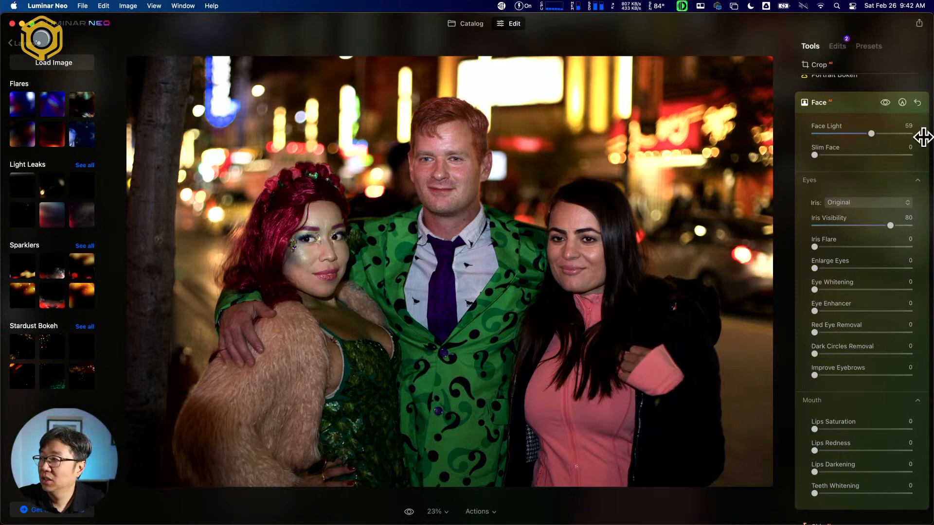
left_click_drag(872, 132, 933, 141)
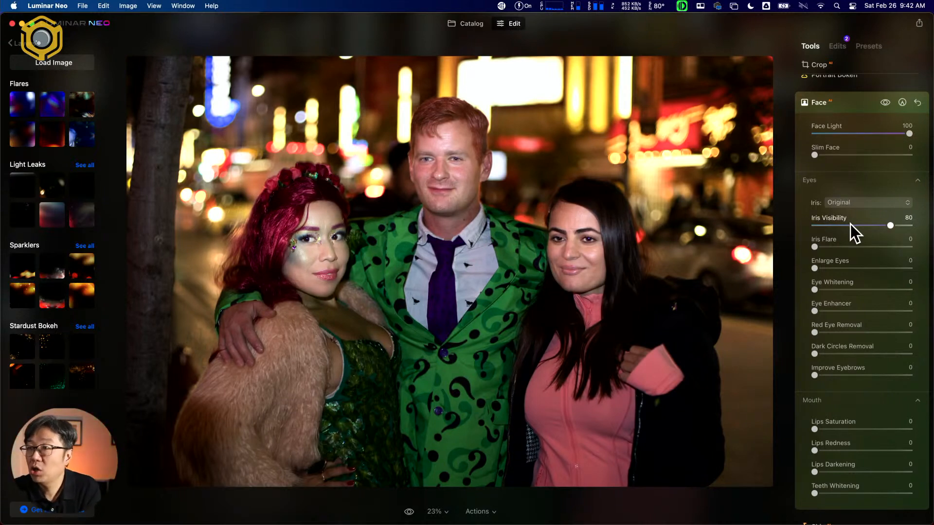
Erase the man's and the dark-haired woman's faces from the Face adjustment's paint mask, with the eraser's Softness set to 0.
left_click(902, 103)
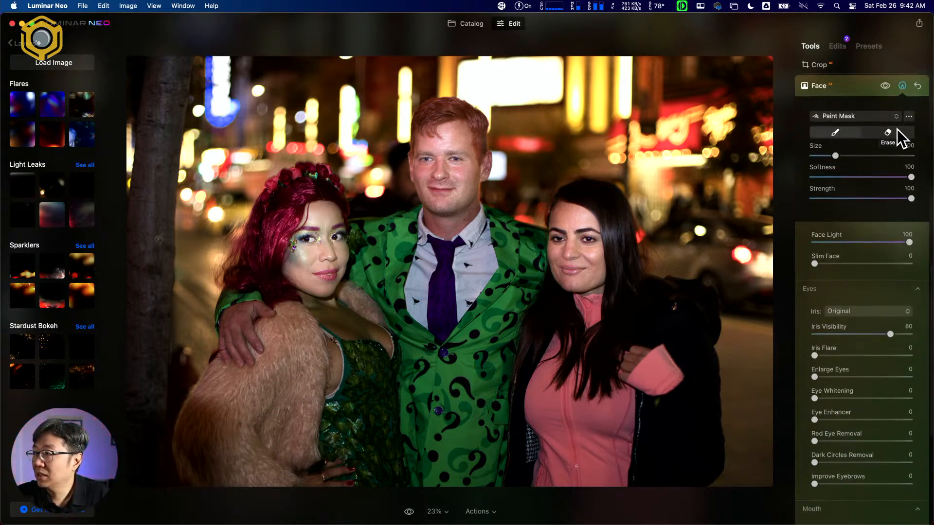
left_click(895, 131)
mouse_move(499, 153)
left_mouse_down()
mouse_move(438, 125)
mouse_move(459, 187)
mouse_move(467, 175)
left_mouse_up()
left_click_drag(908, 178, 751, 167)
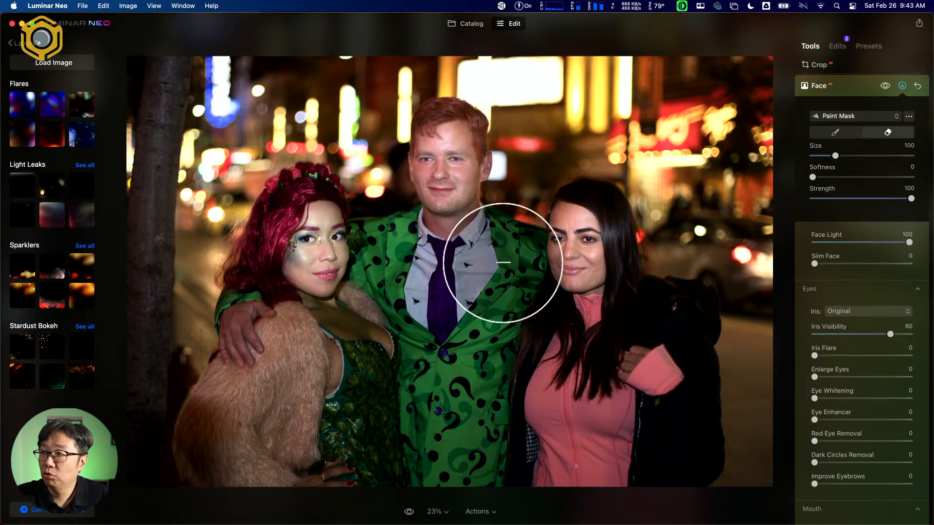
mouse_move(435, 131)
left_mouse_down()
mouse_move(427, 172)
mouse_move(444, 187)
mouse_move(465, 124)
mouse_move(442, 110)
mouse_move(436, 116)
mouse_move(433, 185)
mouse_move(451, 190)
mouse_move(471, 122)
mouse_move(478, 148)
mouse_move(475, 182)
mouse_move(442, 212)
mouse_move(429, 205)
mouse_move(422, 129)
left_mouse_up()
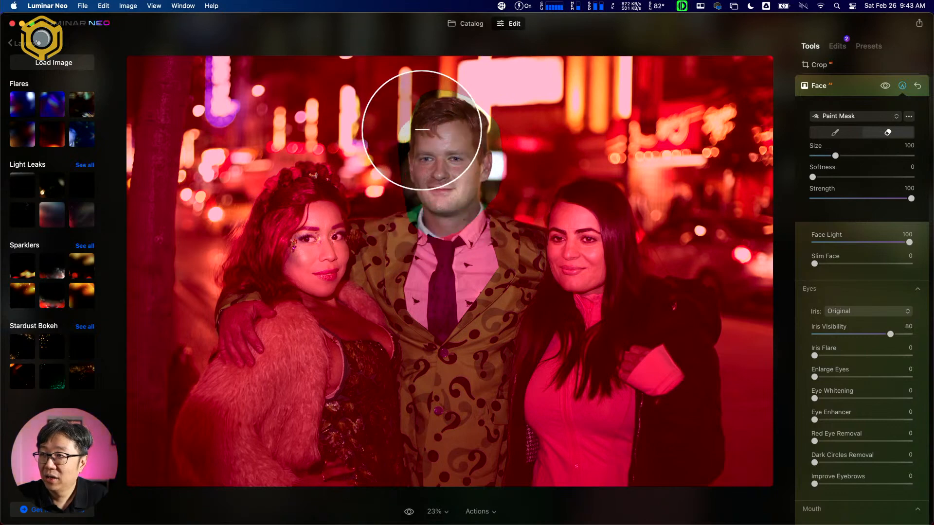
mouse_move(579, 188)
left_mouse_down()
mouse_move(566, 210)
mouse_move(555, 247)
mouse_move(571, 285)
mouse_move(593, 283)
mouse_move(610, 247)
mouse_move(601, 195)
mouse_move(579, 188)
mouse_move(564, 216)
mouse_move(590, 223)
left_mouse_up()
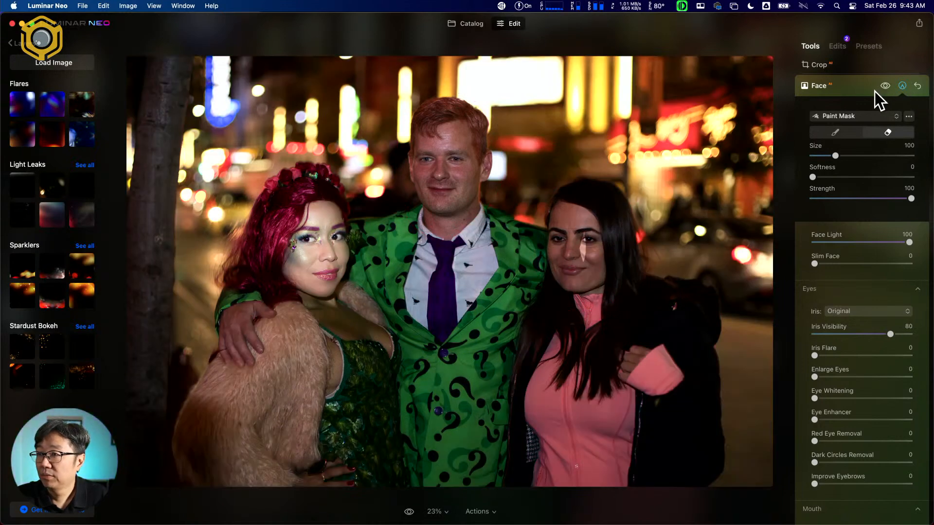
mouse_move(570, 238)
left_mouse_down()
mouse_move(582, 256)
mouse_move(585, 226)
left_mouse_up()
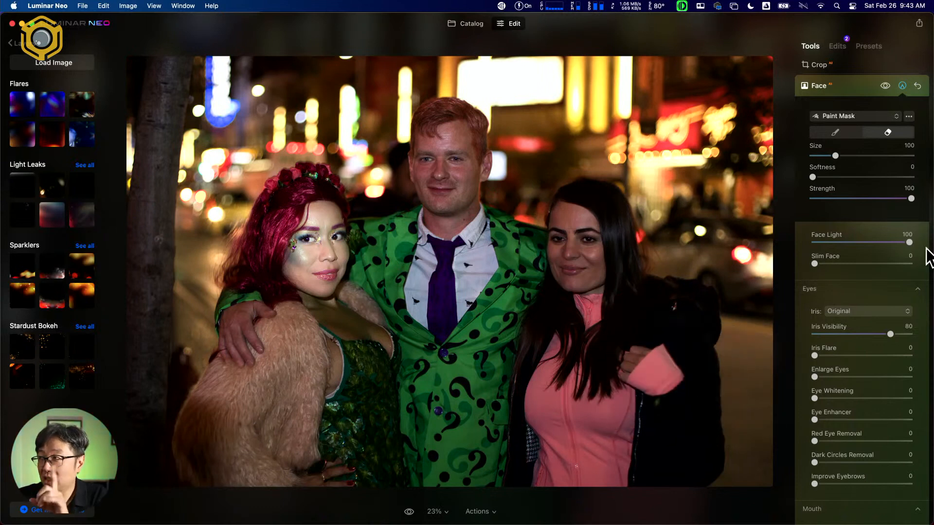
Review the masked Face adjustment among the edits, and add a second Face adjustment with Face Light at 100.
left_click(842, 47)
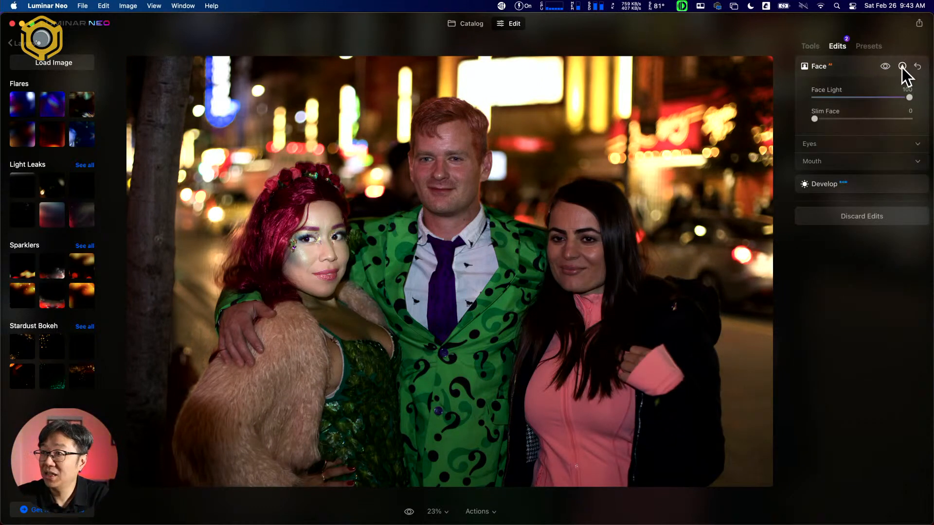
mouse_move(908, 96)
left_mouse_down()
mouse_move(844, 96)
mouse_move(911, 96)
left_mouse_up()
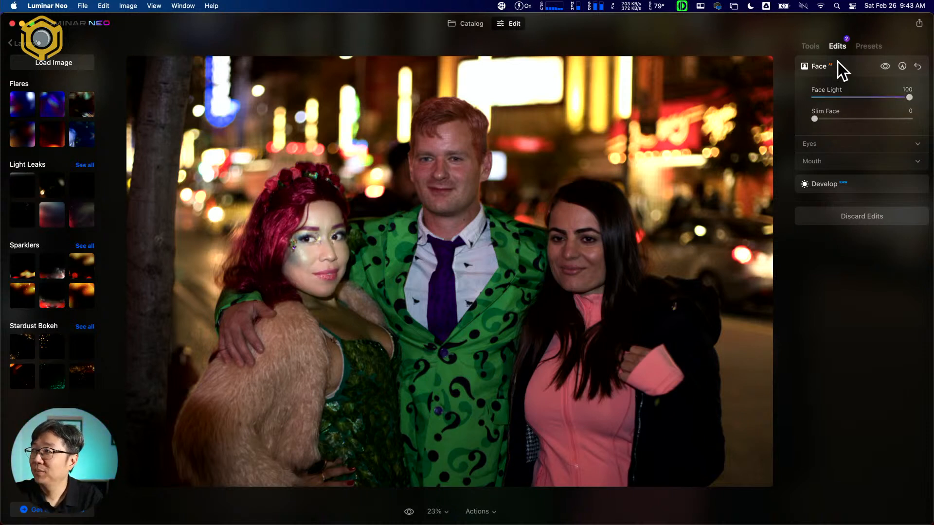
left_click(811, 47)
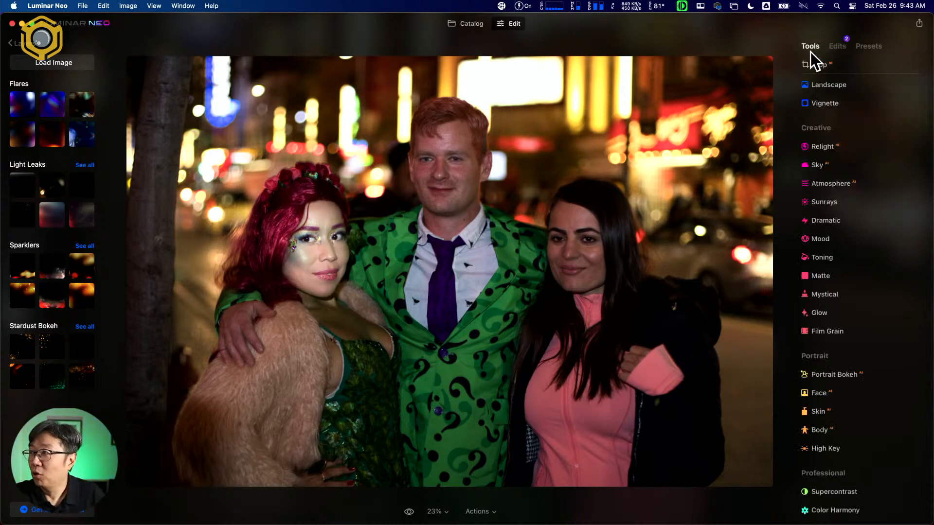
left_click(862, 393)
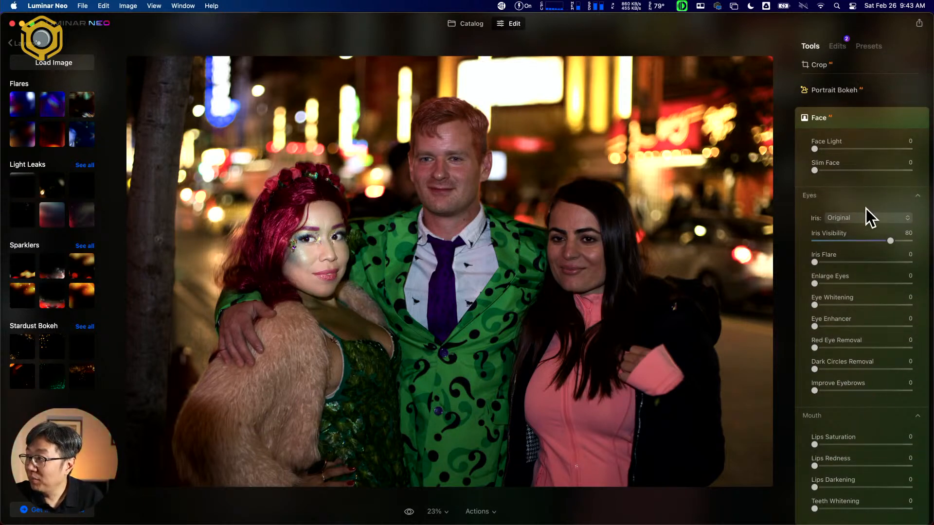
left_click_drag(817, 150, 834, 149)
left_click_drag(903, 152, 931, 155)
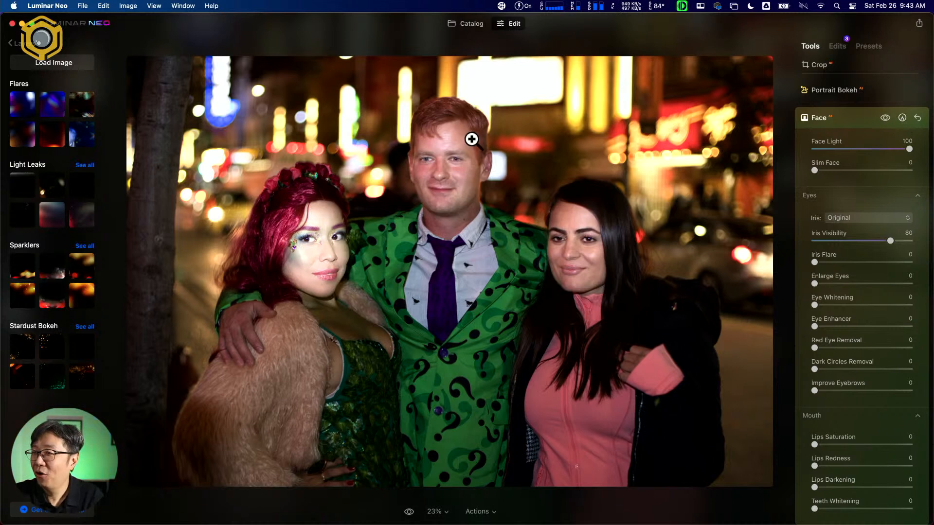
Limit the second Face adjustment's paint mask to the two women's faces, showing the mask overlay while painting and hiding it when done.
left_click(903, 118)
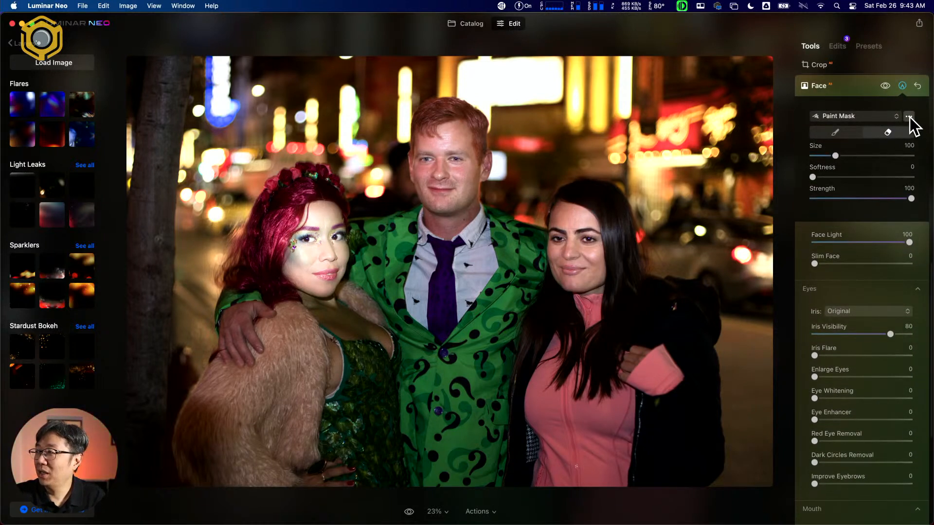
left_click(909, 116)
left_click(891, 169)
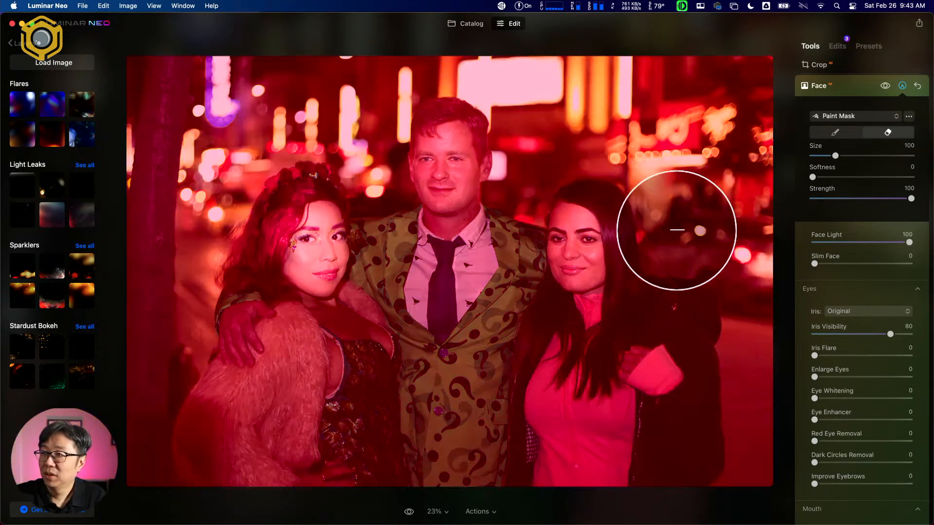
mouse_move(303, 217)
left_mouse_down()
mouse_move(300, 277)
mouse_move(323, 286)
mouse_move(345, 225)
mouse_move(334, 200)
mouse_move(307, 202)
mouse_move(302, 252)
mouse_move(313, 215)
mouse_move(317, 242)
left_mouse_up()
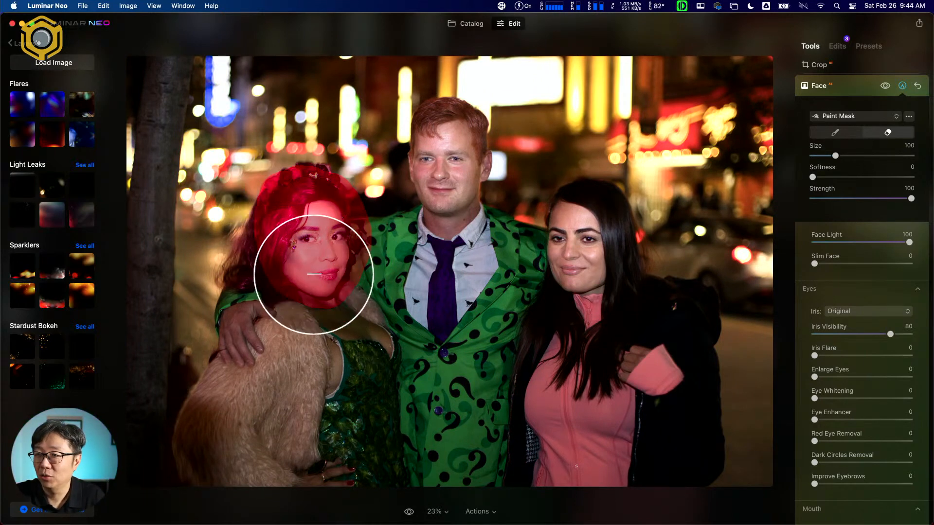
mouse_move(568, 219)
left_mouse_down()
mouse_move(552, 274)
mouse_move(565, 286)
mouse_move(598, 283)
mouse_move(595, 235)
mouse_move(580, 227)
mouse_move(579, 261)
mouse_move(591, 242)
mouse_move(608, 250)
left_mouse_up()
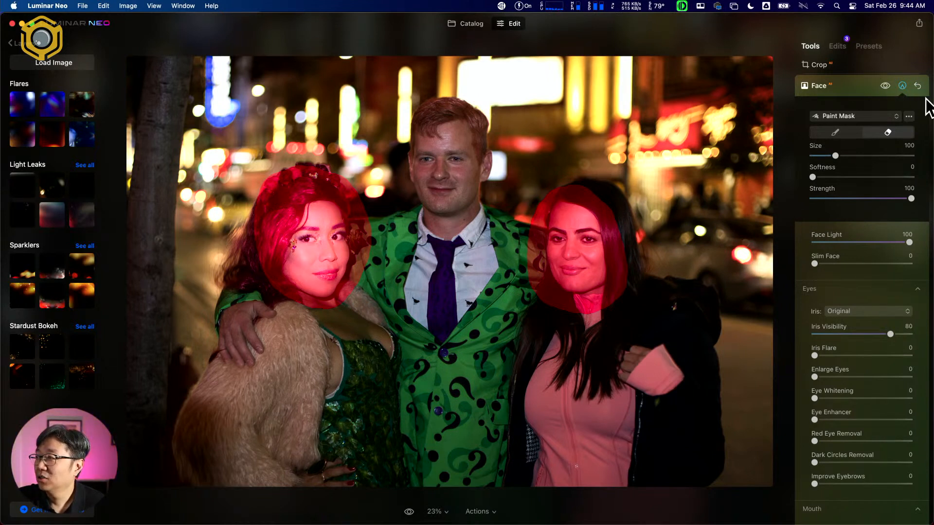
left_click(909, 116)
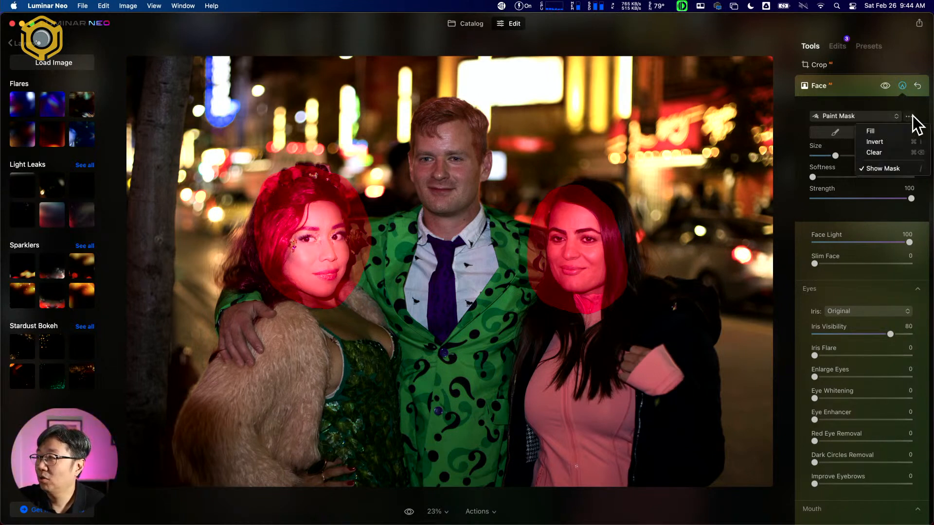
left_click(902, 168)
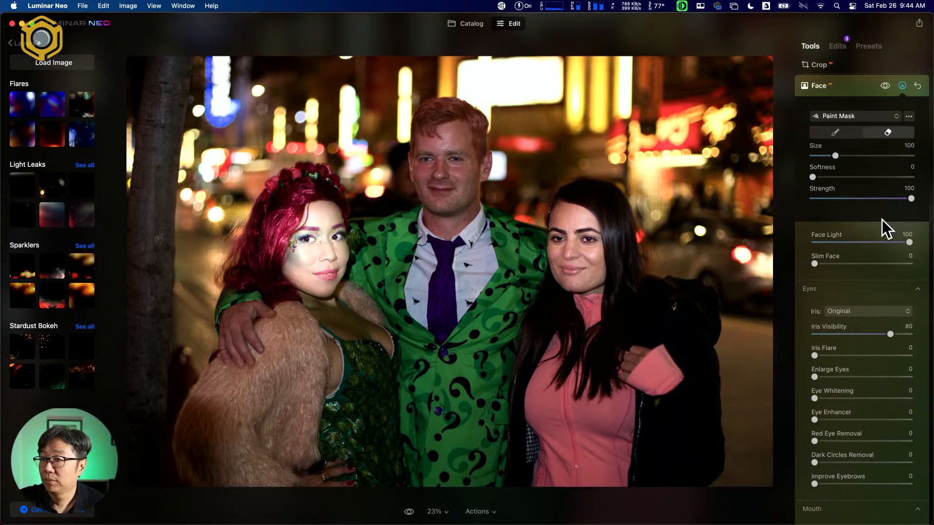
Test the second Face adjustment's Face Light, leaving it at 100, and show the mask overlay on the photo again.
left_click(901, 86)
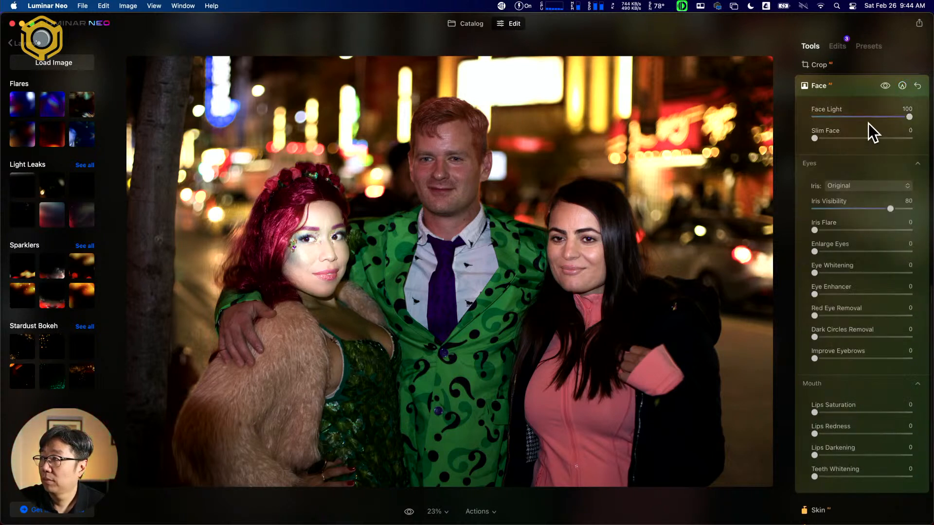
mouse_move(909, 117)
left_mouse_down()
mouse_move(848, 123)
mouse_move(932, 128)
mouse_move(772, 133)
mouse_move(924, 125)
left_mouse_up()
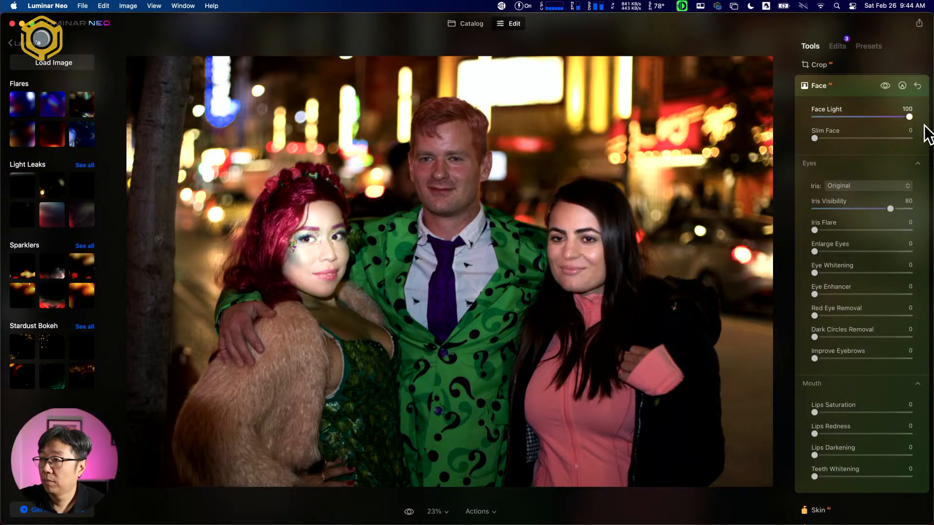
left_click(903, 86)
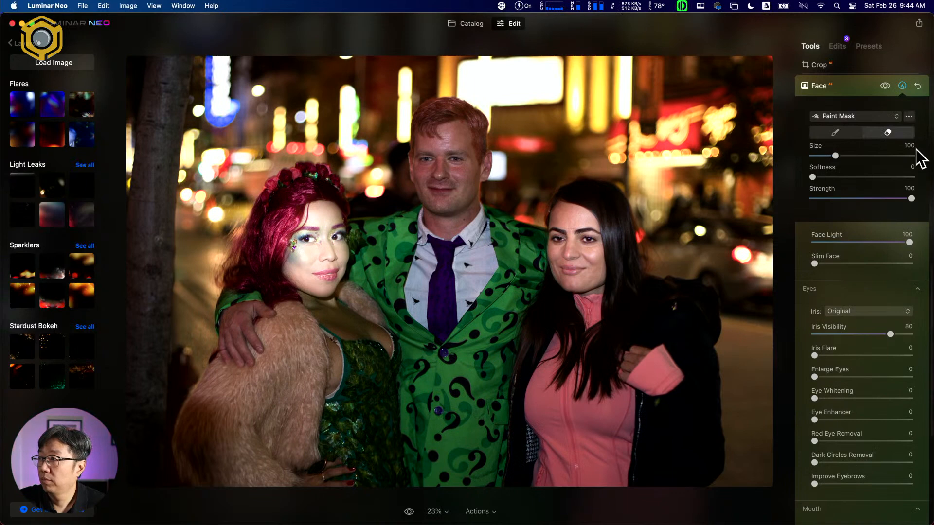
left_click(909, 116)
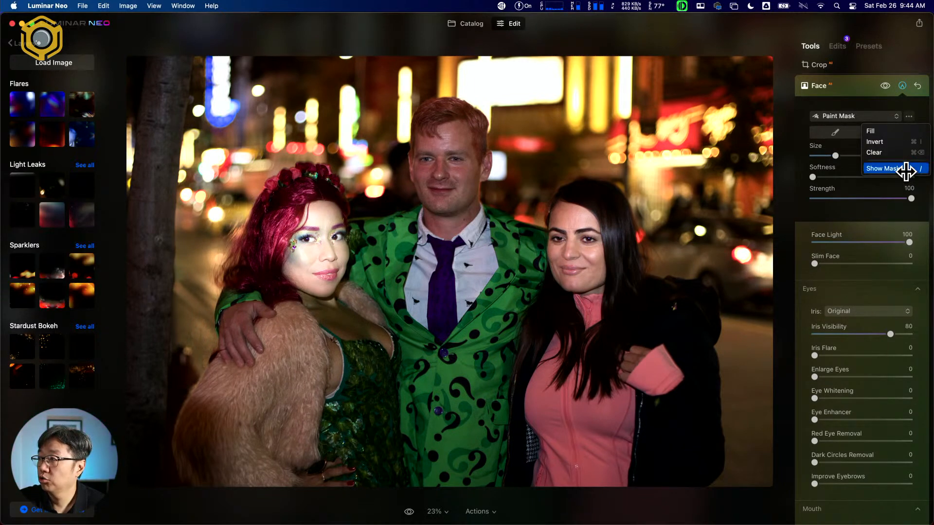
left_click(906, 169)
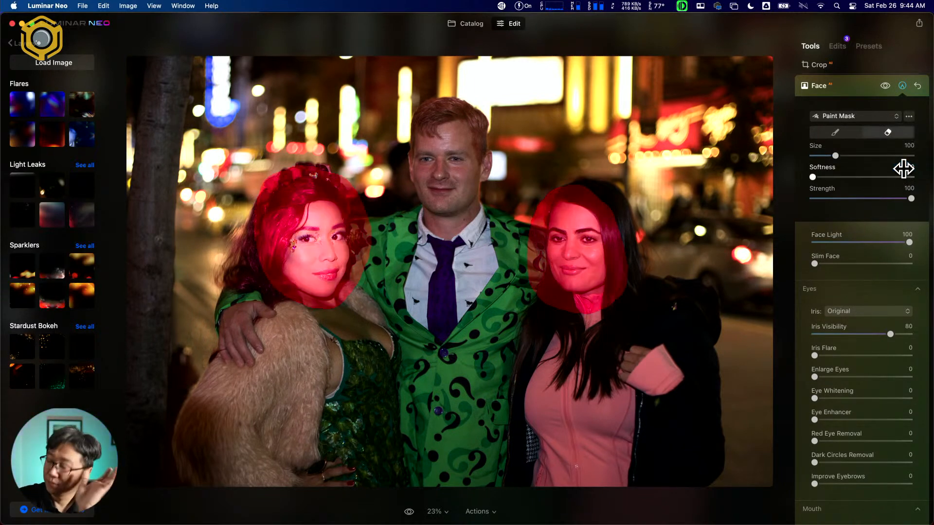
Try switching the second Face adjustment's paint mask from the two women's faces to the man's face by erasing and repainting.
left_click(909, 116)
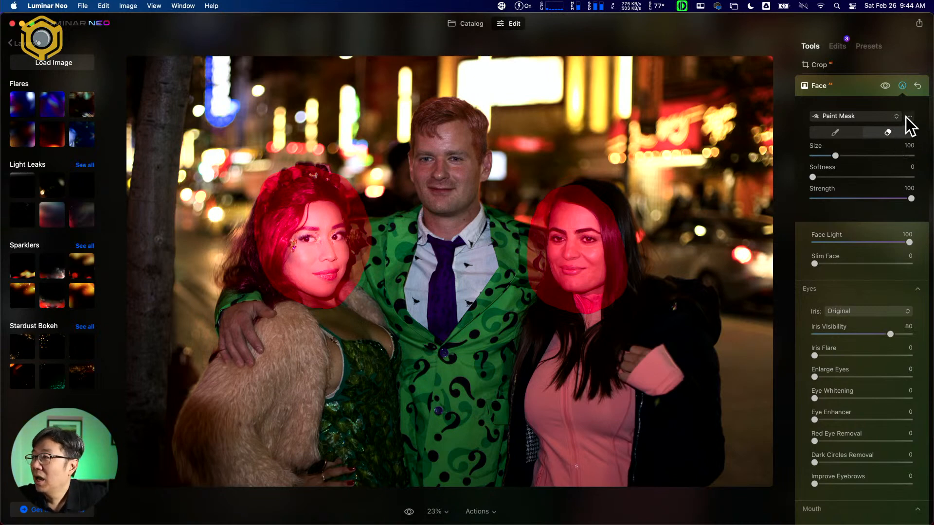
left_click(876, 139)
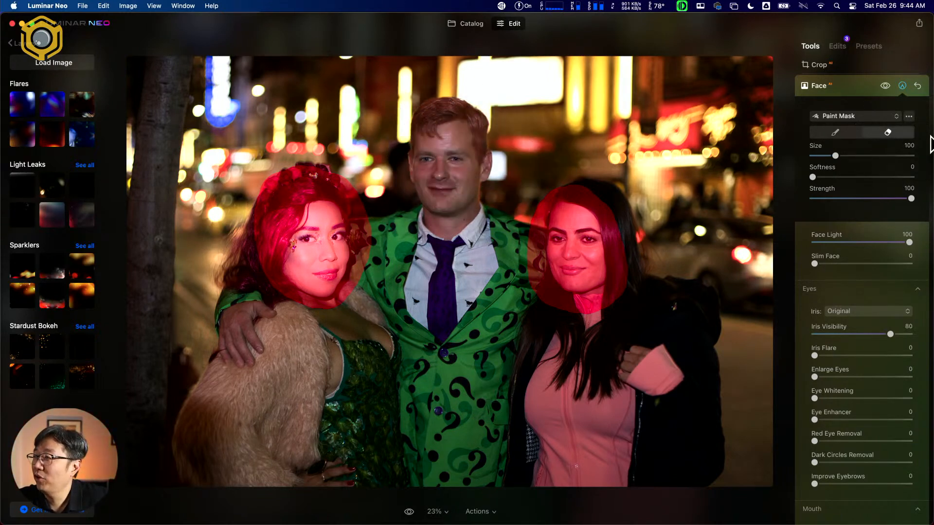
left_click(836, 135)
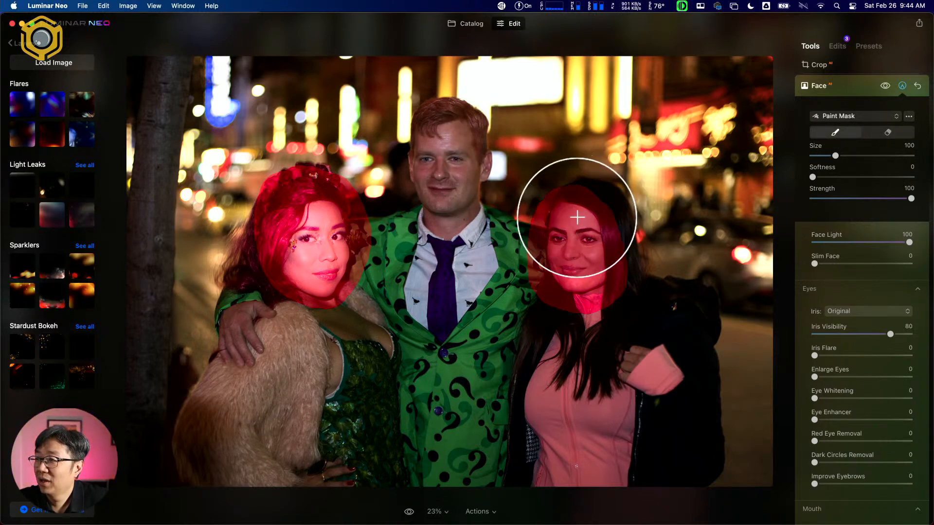
left_click_drag(540, 219, 538, 244)
left_click(890, 132)
mouse_move(576, 209)
left_mouse_down()
mouse_move(522, 269)
mouse_move(592, 238)
mouse_move(527, 278)
mouse_move(567, 194)
left_mouse_up()
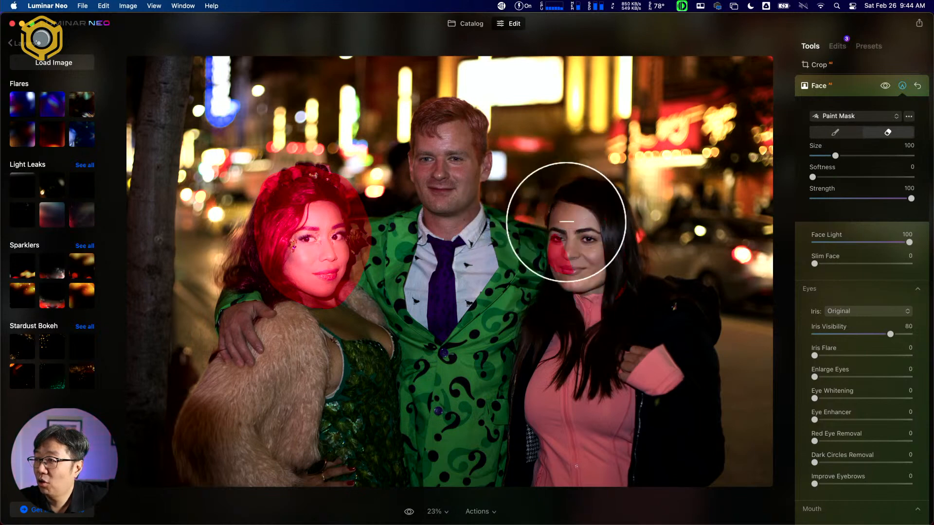
mouse_move(334, 233)
left_mouse_down()
mouse_move(405, 241)
mouse_move(402, 233)
mouse_move(267, 212)
mouse_move(335, 221)
mouse_move(264, 290)
mouse_move(263, 218)
mouse_move(334, 235)
mouse_move(313, 252)
mouse_move(281, 250)
left_mouse_up()
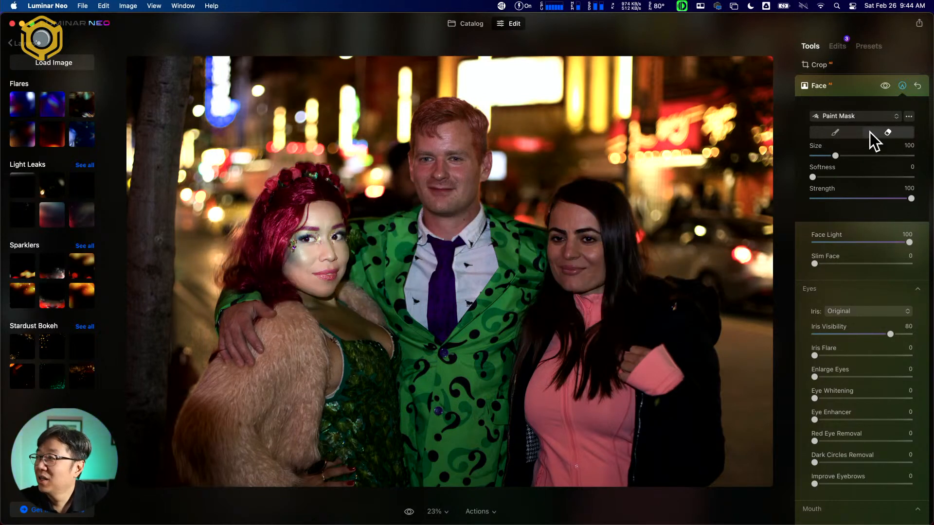
left_click(835, 132)
mouse_move(455, 138)
left_mouse_down()
mouse_move(423, 158)
mouse_move(439, 200)
mouse_move(474, 187)
mouse_move(480, 167)
mouse_move(467, 129)
mouse_move(449, 130)
mouse_move(446, 182)
mouse_move(481, 141)
left_mouse_up()
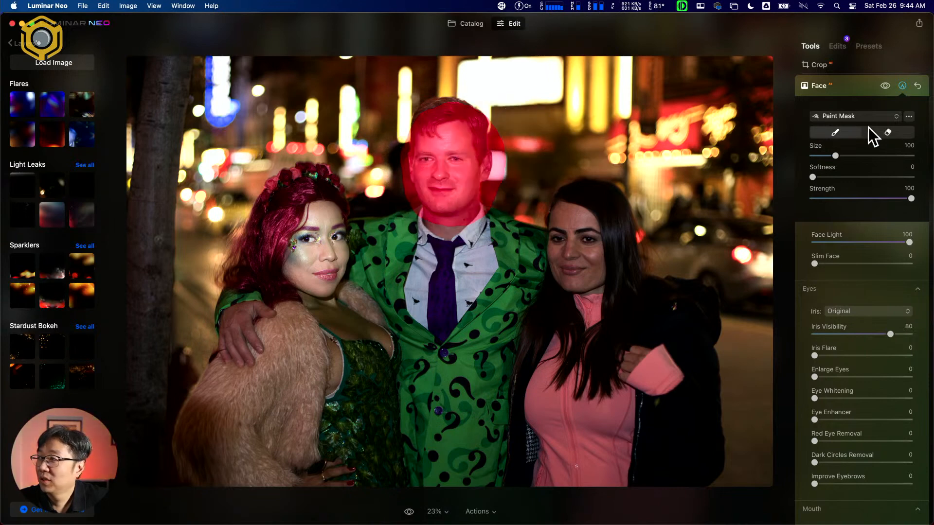
Reset the second Face adjustment and redo it with Face Light at 100 and both women's faces erased from its paint mask.
left_click(918, 86)
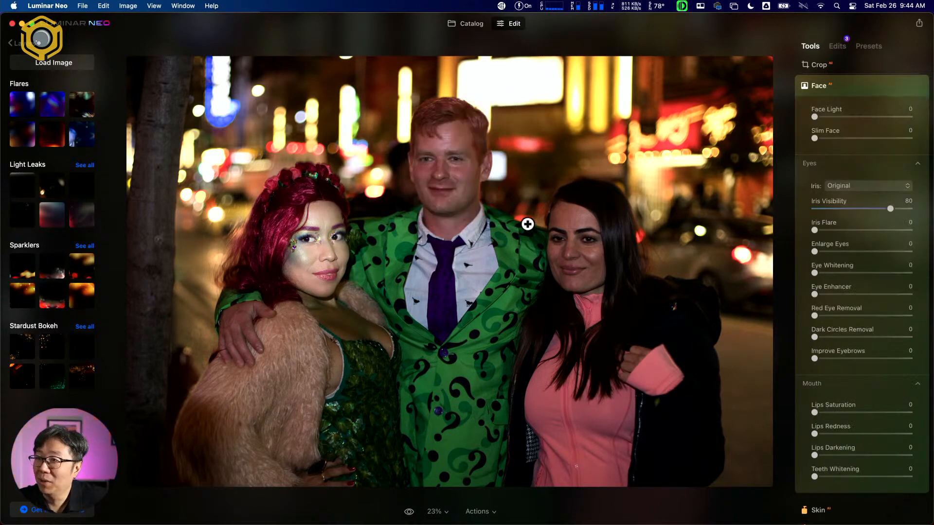
left_click_drag(823, 115, 915, 104)
left_click(902, 86)
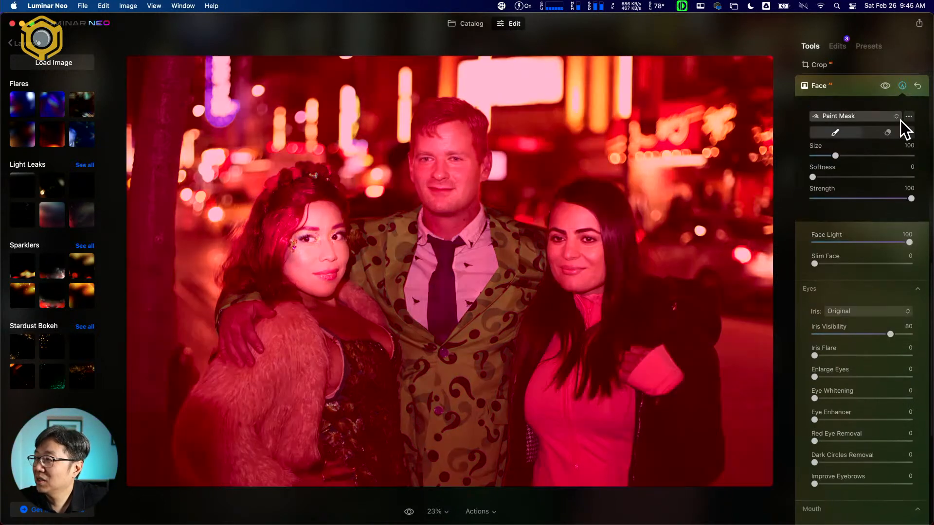
left_click(903, 130)
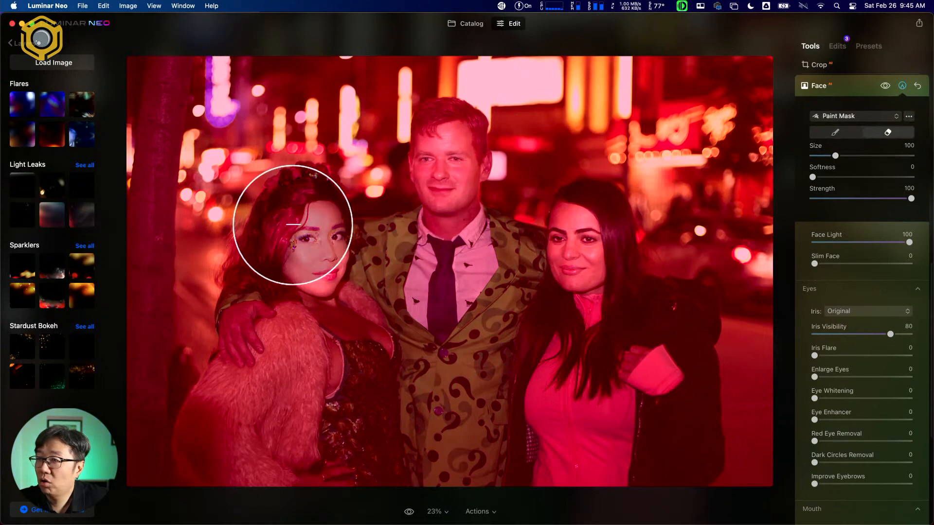
mouse_move(295, 207)
left_mouse_down()
mouse_move(259, 287)
mouse_move(339, 293)
mouse_move(308, 212)
mouse_move(316, 278)
mouse_move(320, 220)
mouse_move(315, 270)
mouse_move(306, 215)
mouse_move(305, 227)
mouse_move(322, 206)
mouse_move(333, 222)
mouse_move(334, 261)
left_mouse_up()
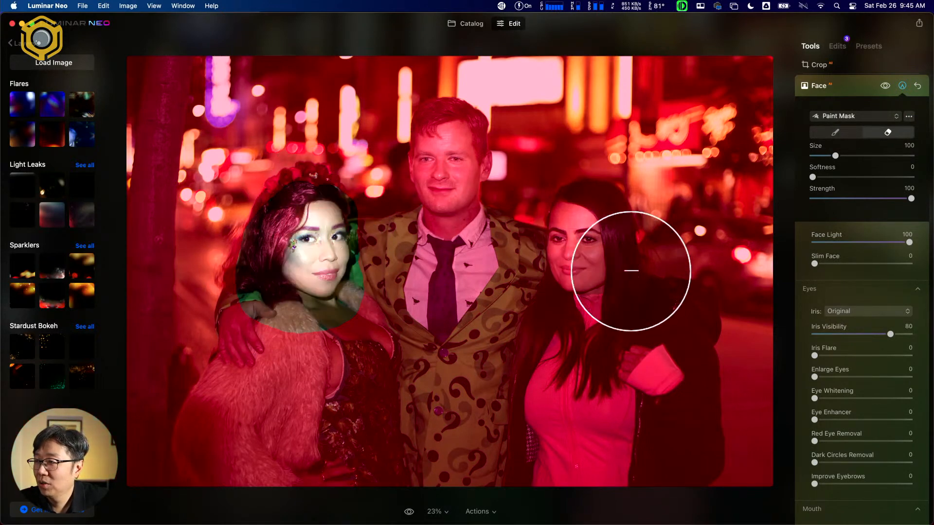
mouse_move(591, 217)
left_mouse_down()
mouse_move(561, 246)
mouse_move(571, 233)
mouse_move(563, 223)
mouse_move(563, 274)
mouse_move(602, 243)
mouse_move(606, 217)
mouse_move(629, 227)
left_mouse_up()
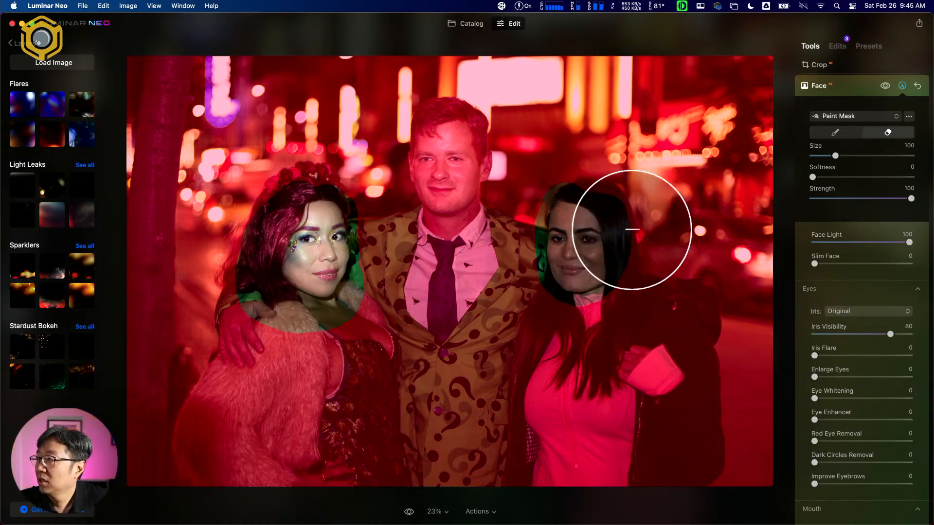
left_click(901, 87)
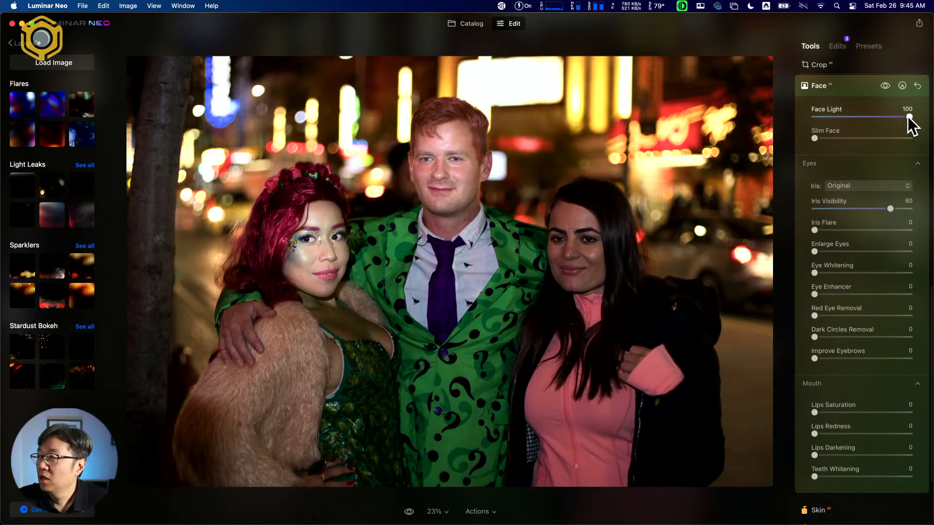
mouse_move(903, 117)
left_mouse_down()
mouse_move(836, 119)
mouse_move(910, 117)
left_mouse_up()
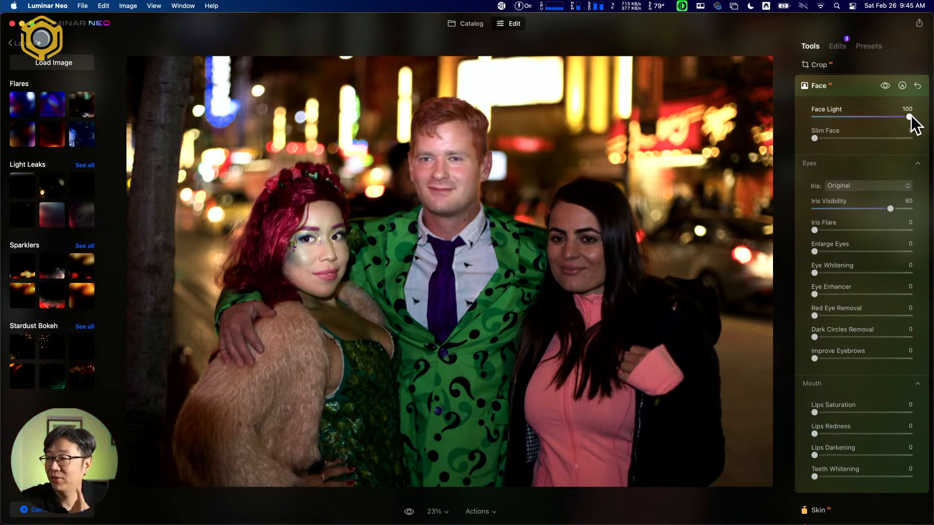
Lower Face Light to 31 in the red-haired woman's Face adjustment, and toggle the man's Face adjustment to compare its effect.
left_click(838, 46)
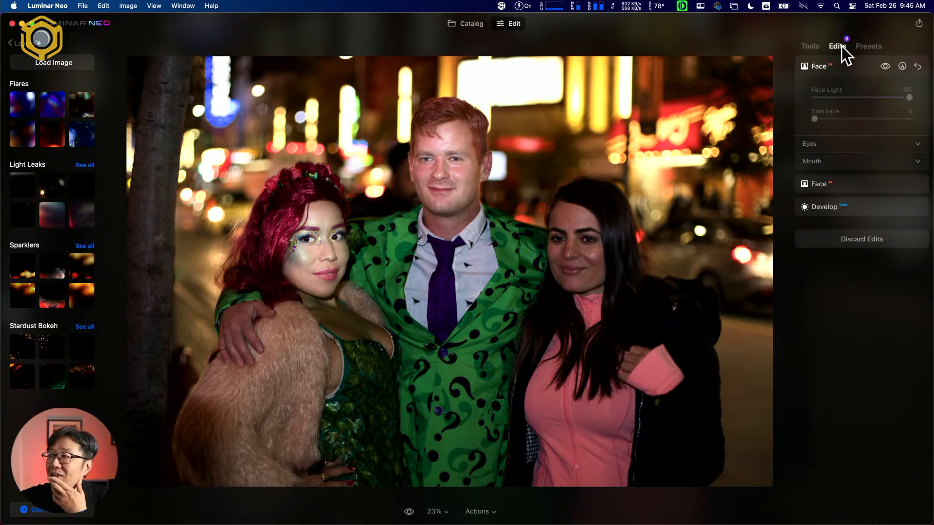
left_click(859, 185)
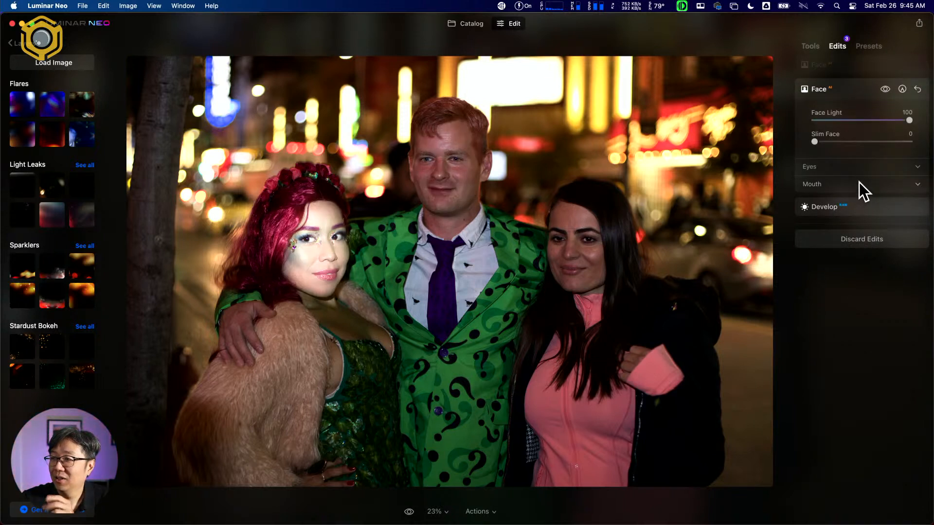
left_click_drag(907, 120, 838, 119)
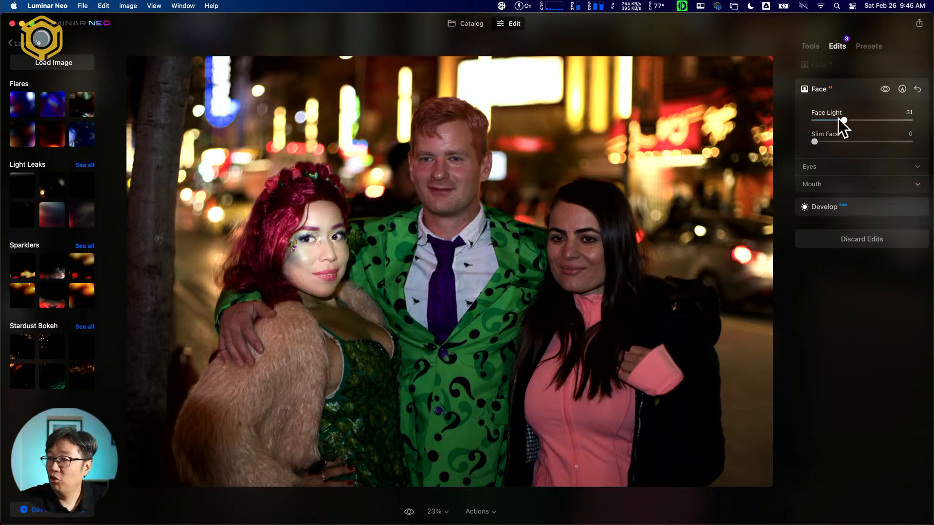
left_click(844, 69)
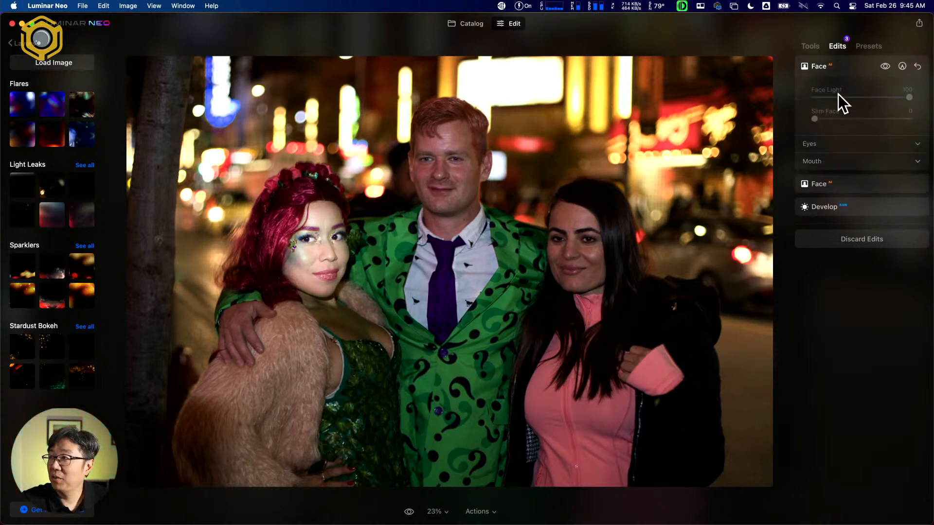
left_click(841, 69)
left_click(844, 68)
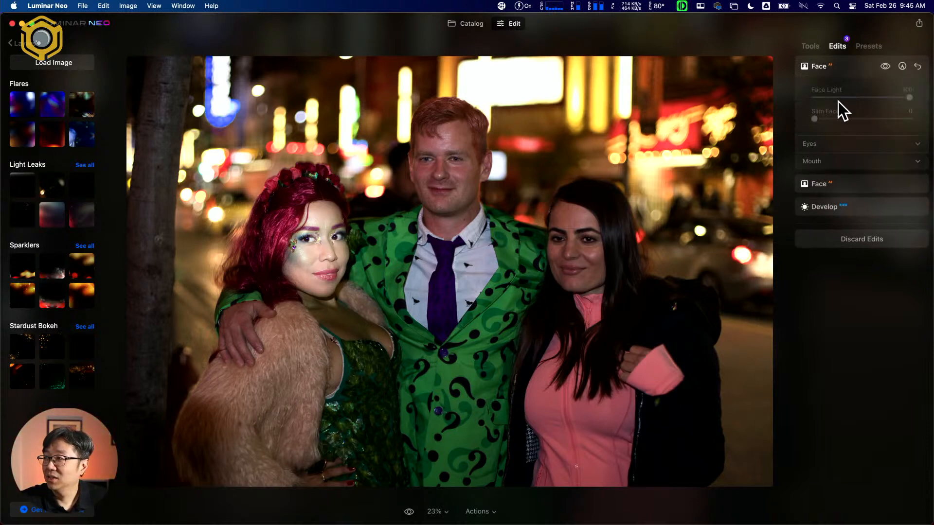
left_click(884, 66)
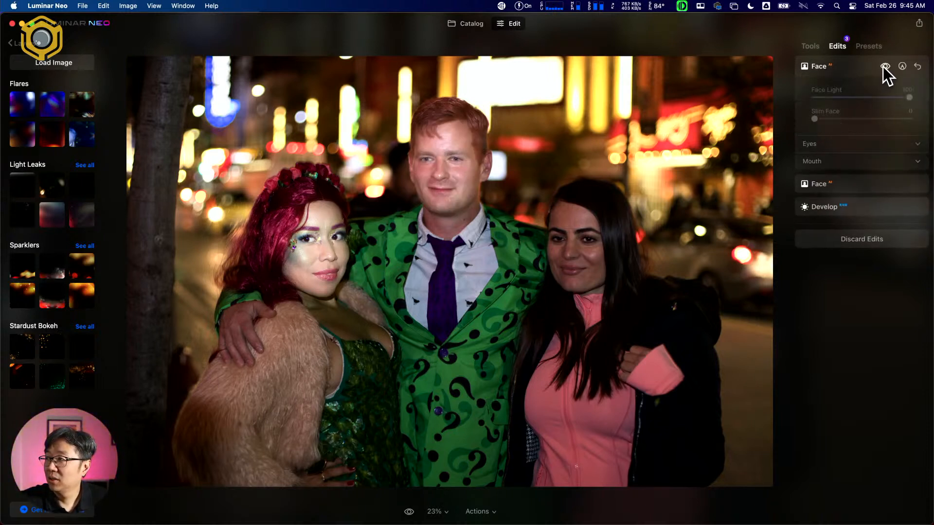
Test Slim Face at 100 in the man's Face adjustment and reduce it to 34, keeping Face Light at 100.
left_click_drag(815, 119, 870, 117)
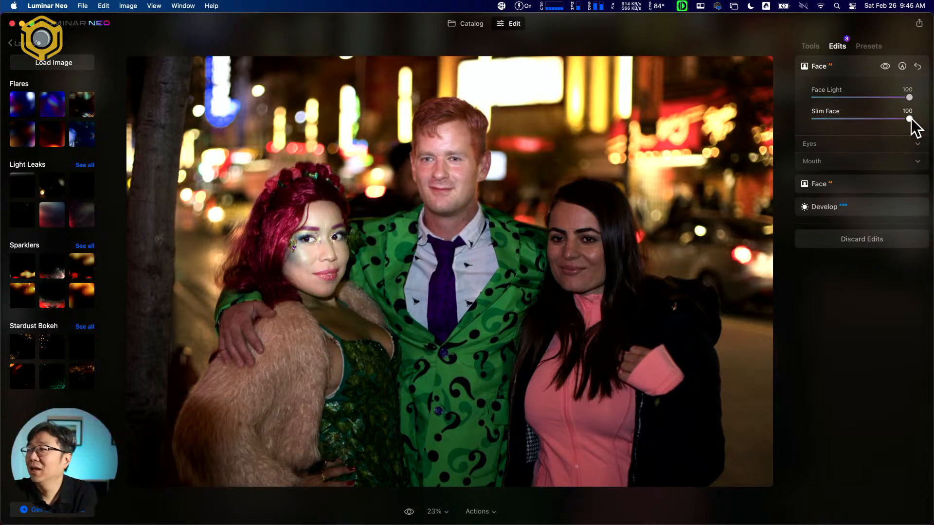
mouse_move(909, 97)
left_mouse_down()
mouse_move(792, 98)
mouse_move(919, 108)
left_mouse_up()
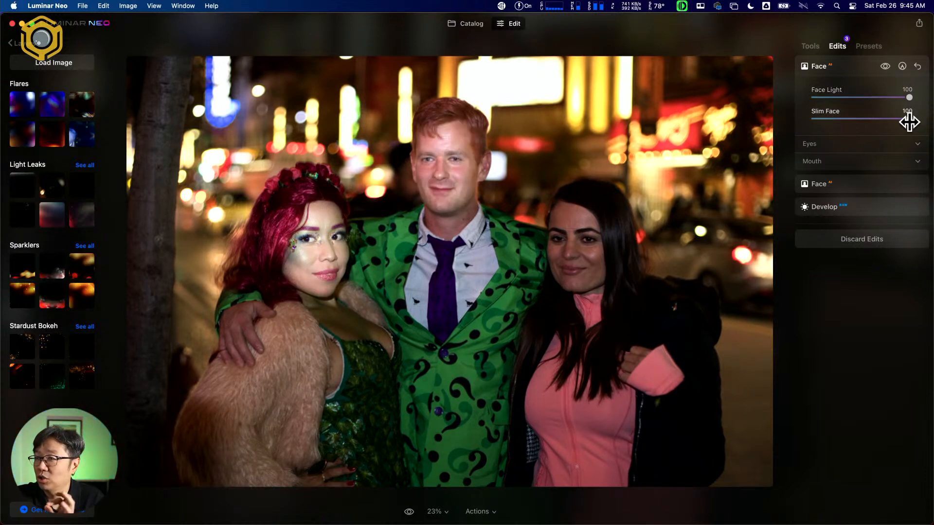
left_click_drag(909, 119, 846, 119)
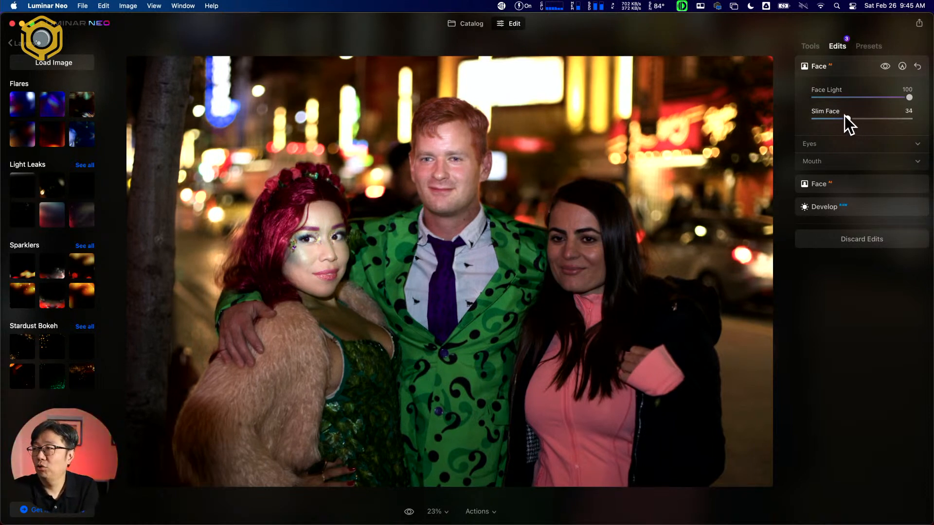
Add a third Face adjustment with Face Light at 100.
left_click(805, 46)
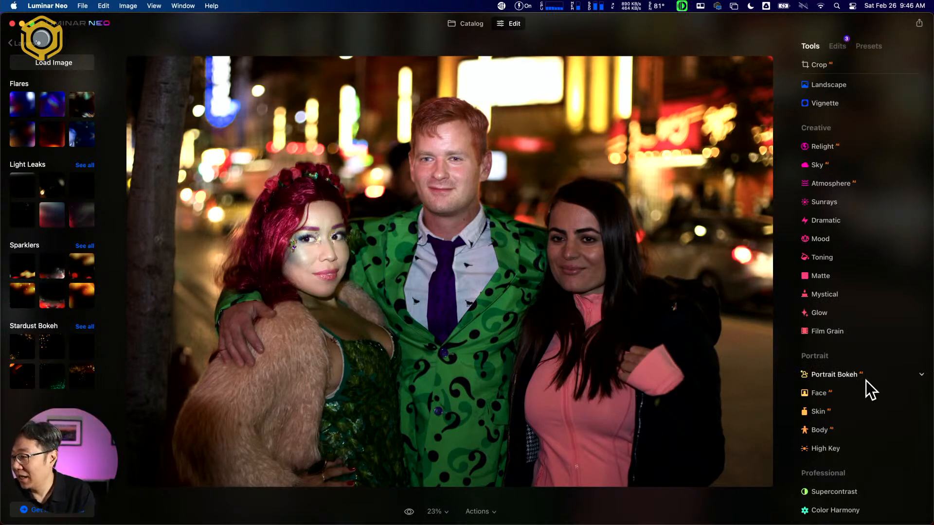
left_click(856, 392)
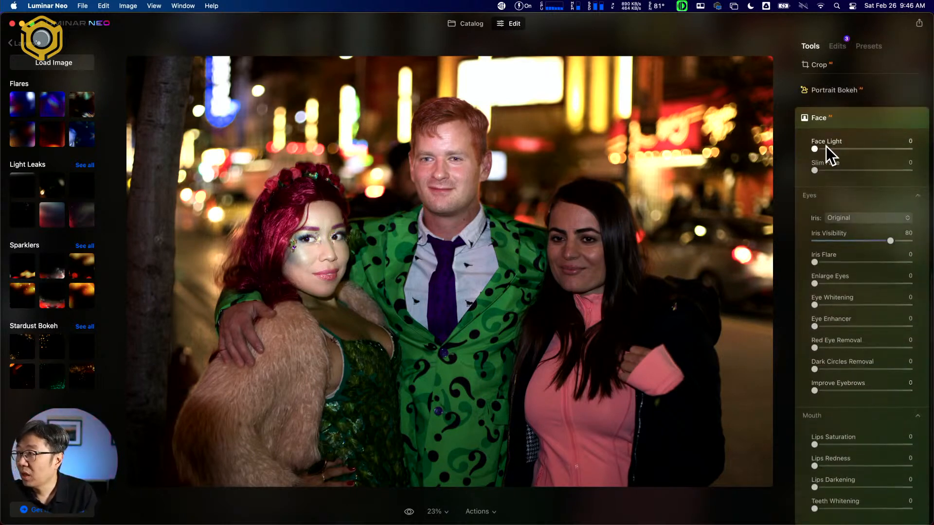
left_click_drag(816, 148, 924, 155)
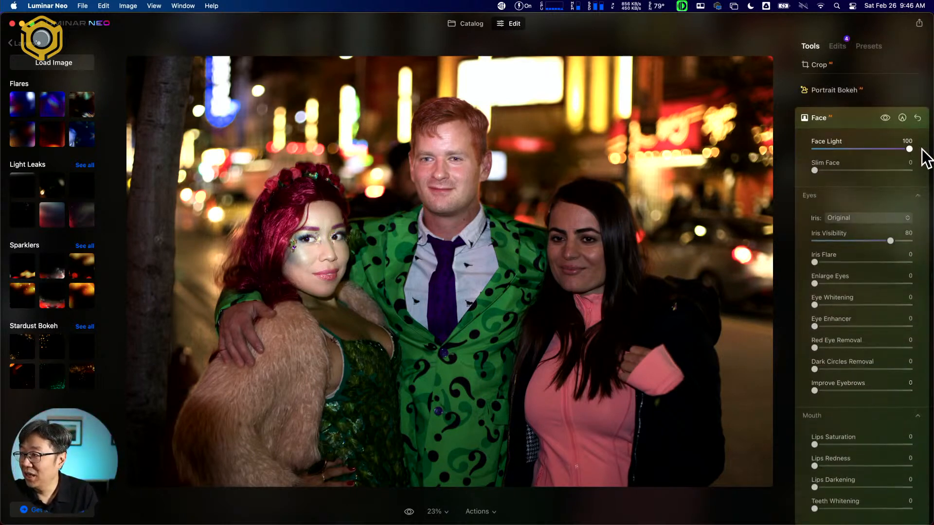
Limit the third Face adjustment to the dark-haired woman's face by painting its mask with a brush of size 100.
left_click(902, 118)
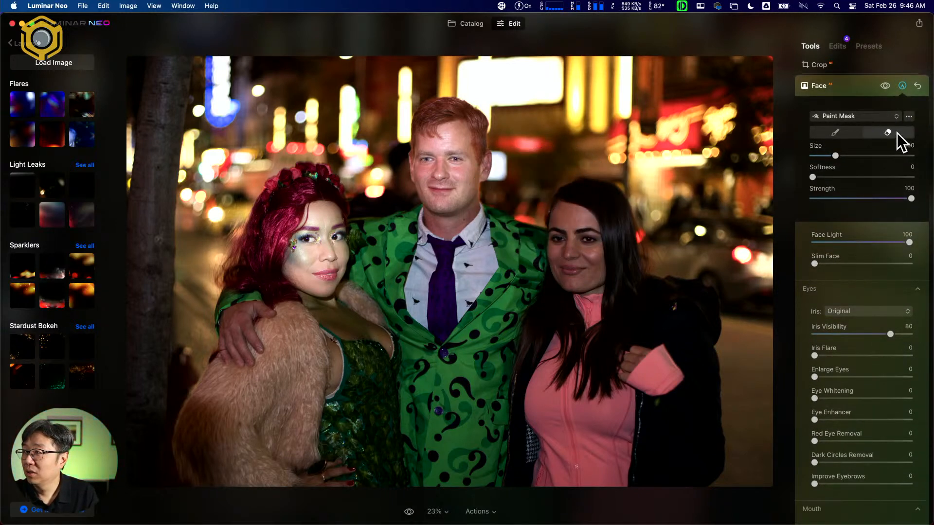
left_click(908, 117)
left_click(897, 168)
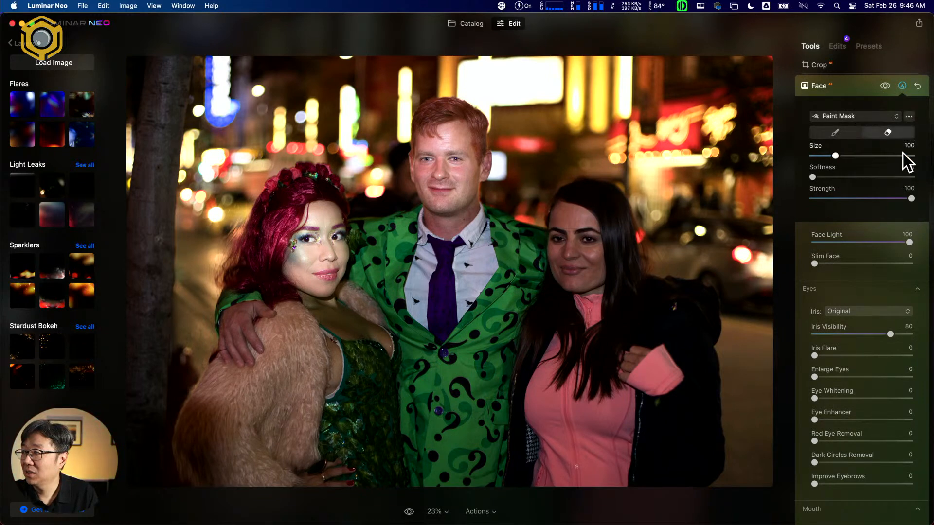
left_click(909, 117)
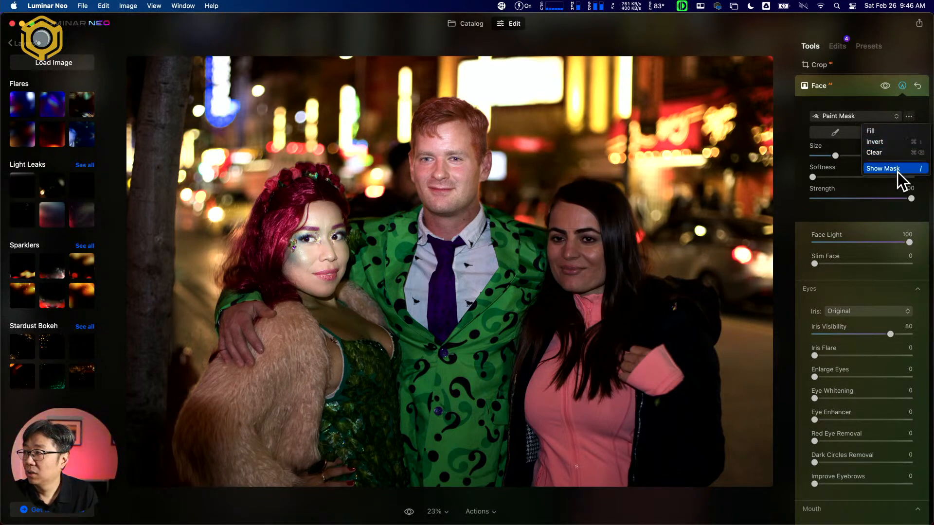
left_click(856, 145)
left_click(876, 133)
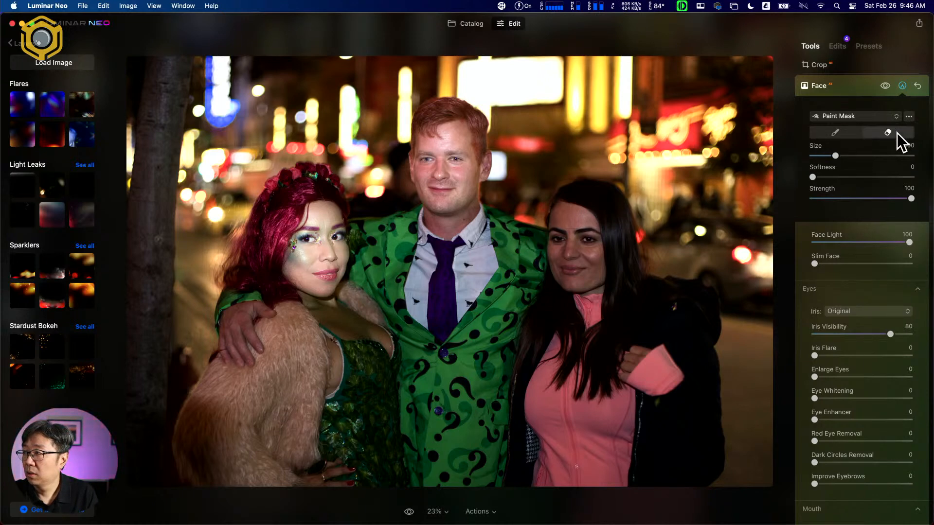
left_click(837, 132)
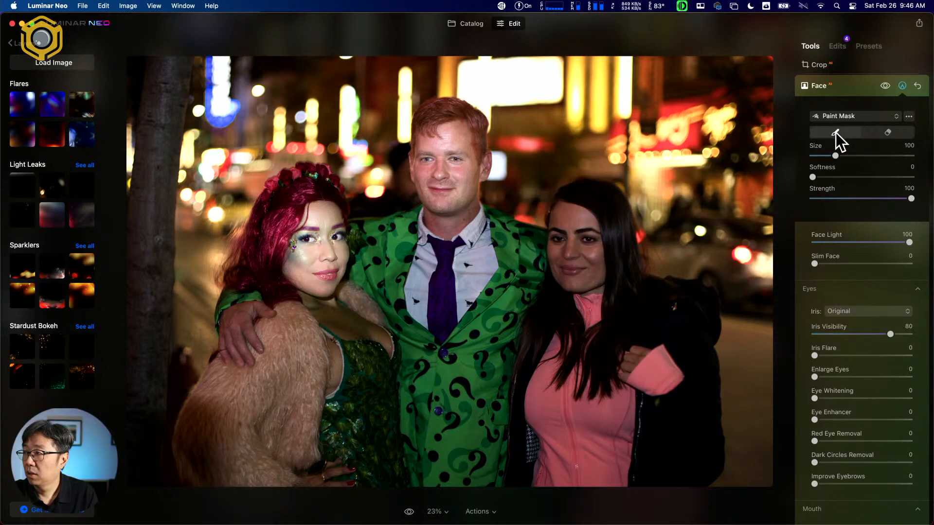
mouse_move(572, 217)
left_mouse_down()
mouse_move(558, 265)
mouse_move(570, 280)
mouse_move(593, 278)
mouse_move(606, 245)
mouse_move(583, 212)
mouse_move(578, 235)
mouse_move(612, 242)
left_mouse_up()
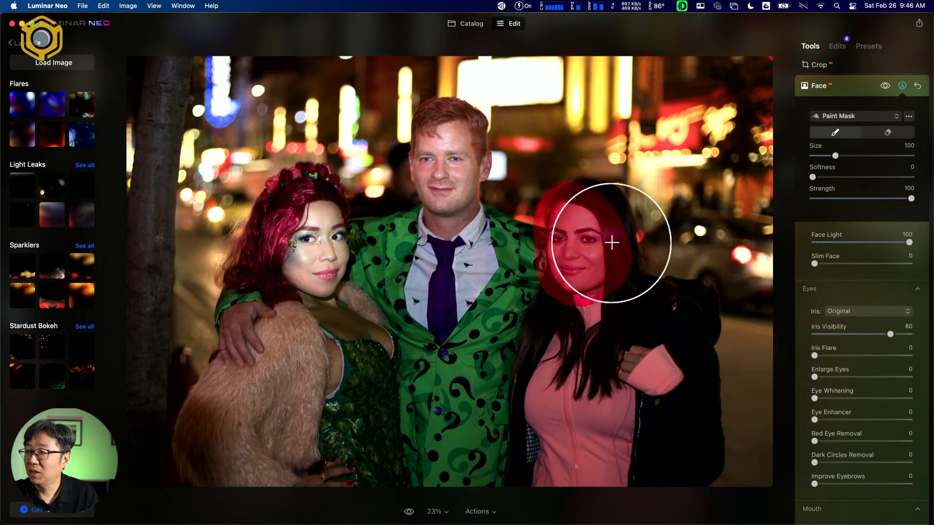
left_click(902, 86)
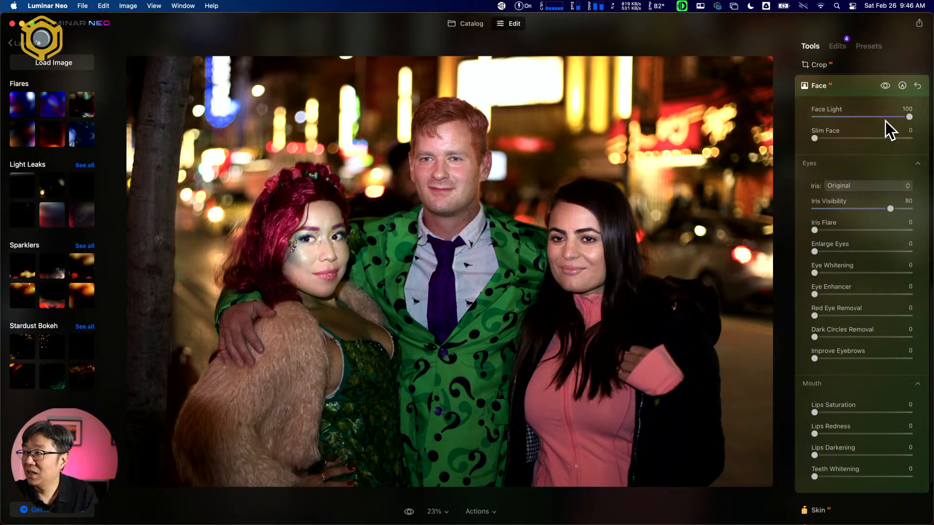
Set Slim Face to 51 for the dark-haired woman and toggle her Face adjustment among the edits to compare its effect.
left_click_drag(815, 138, 869, 137)
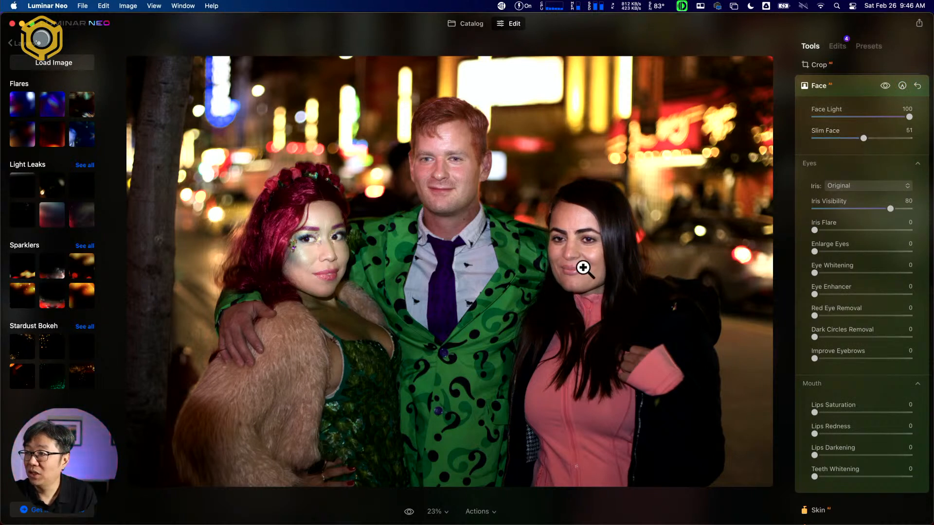
left_click(837, 47)
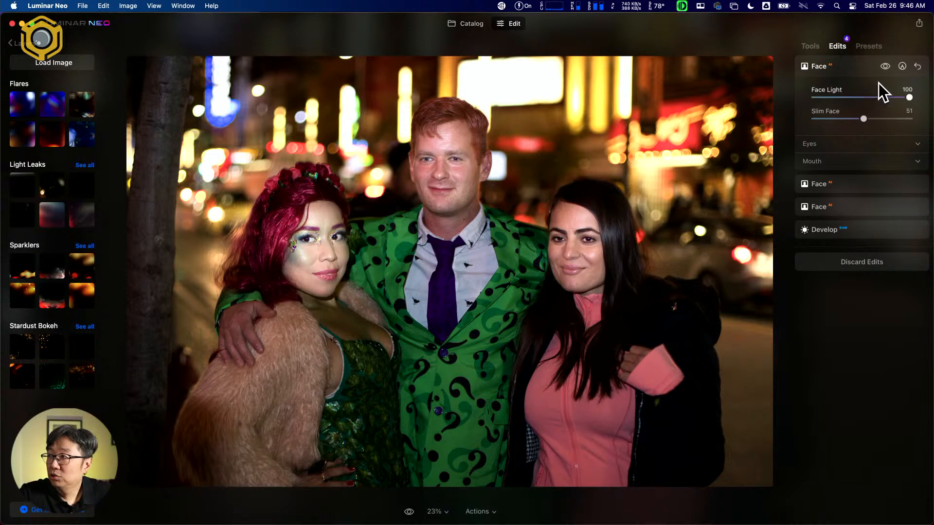
left_click(885, 66)
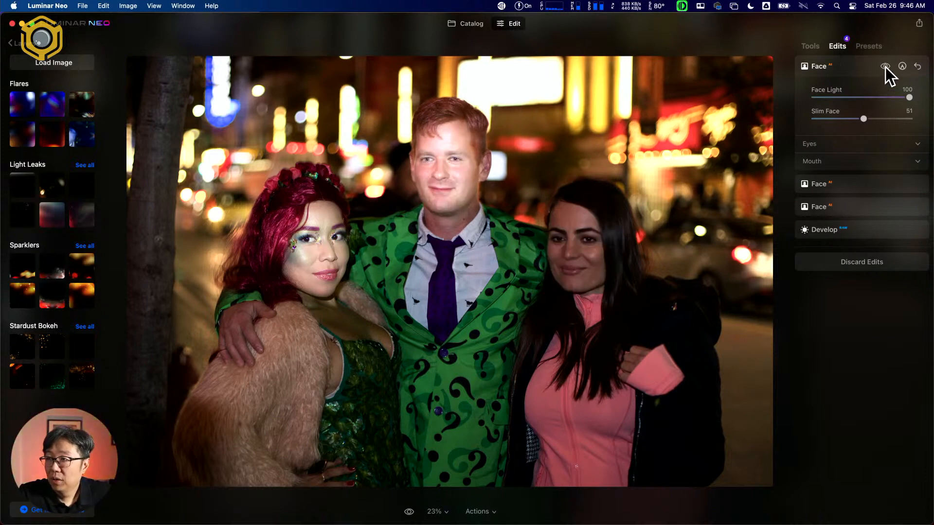
Compare the group photo with and without the dark-haired woman's Face adjustment and review the list of applied edits.
left_click(886, 66)
left_click(886, 66)
left_click(885, 66)
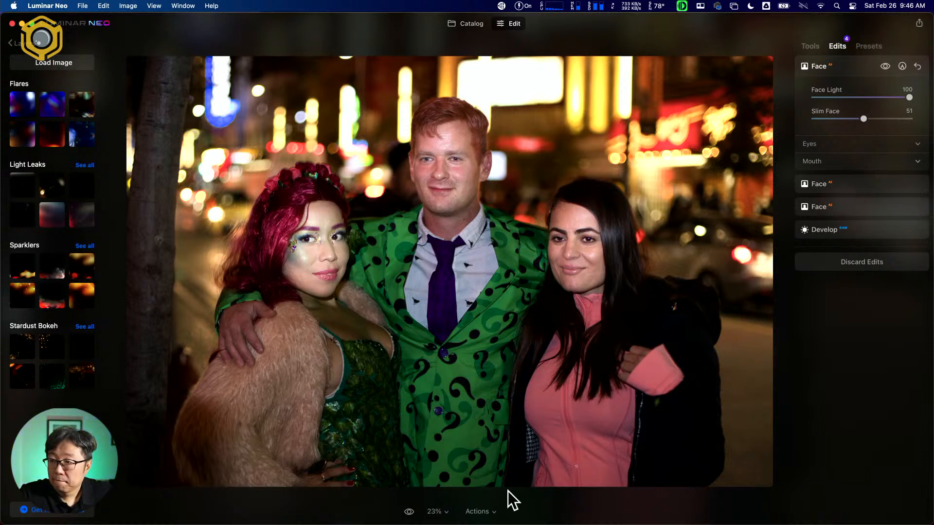
left_click(815, 45)
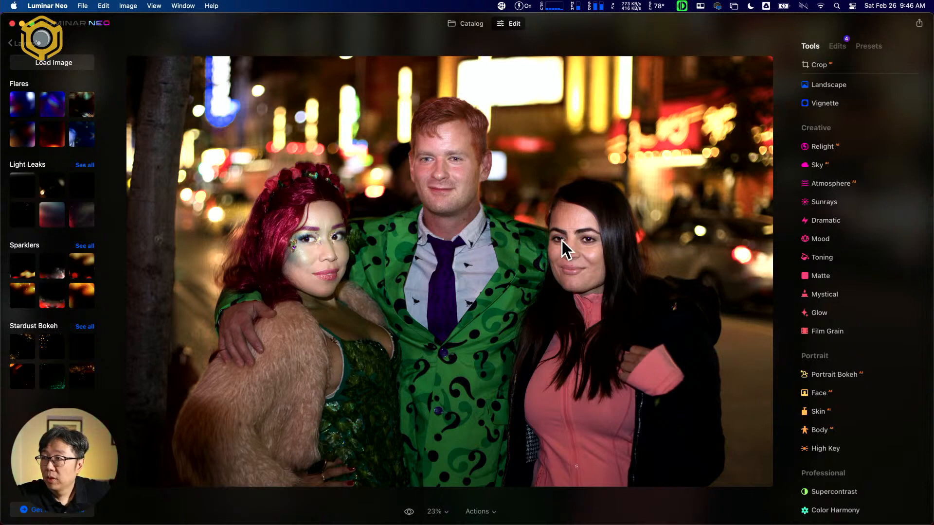
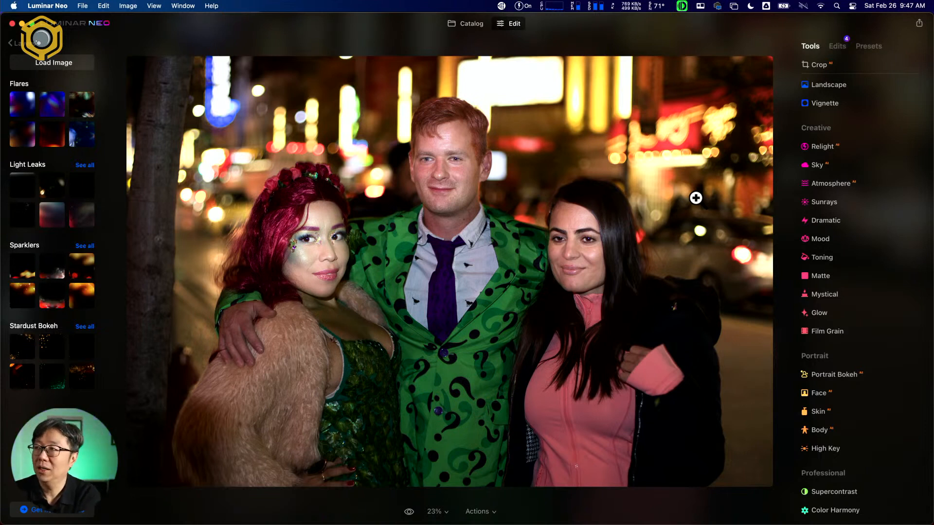
left_click(841, 48)
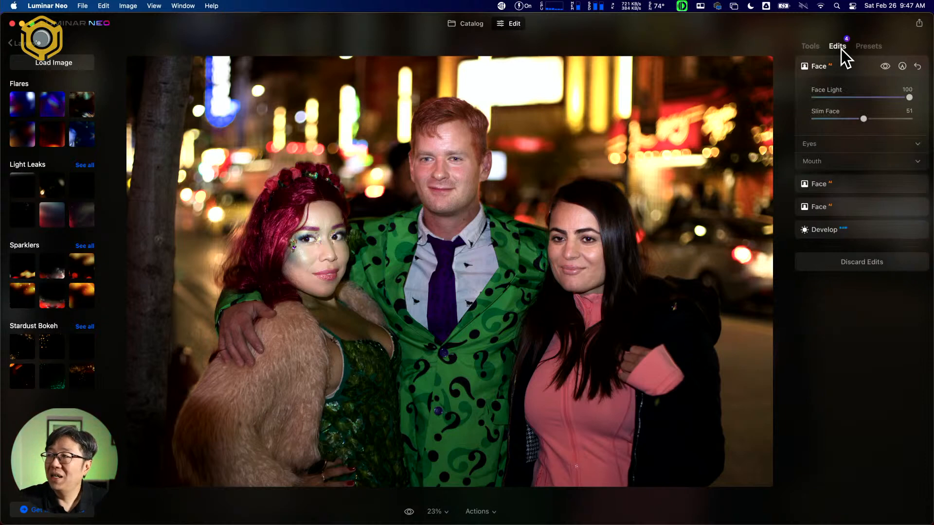
Open the pink-haired singer photo IMG_4092.JPG from the People folder for editing.
left_click(463, 25)
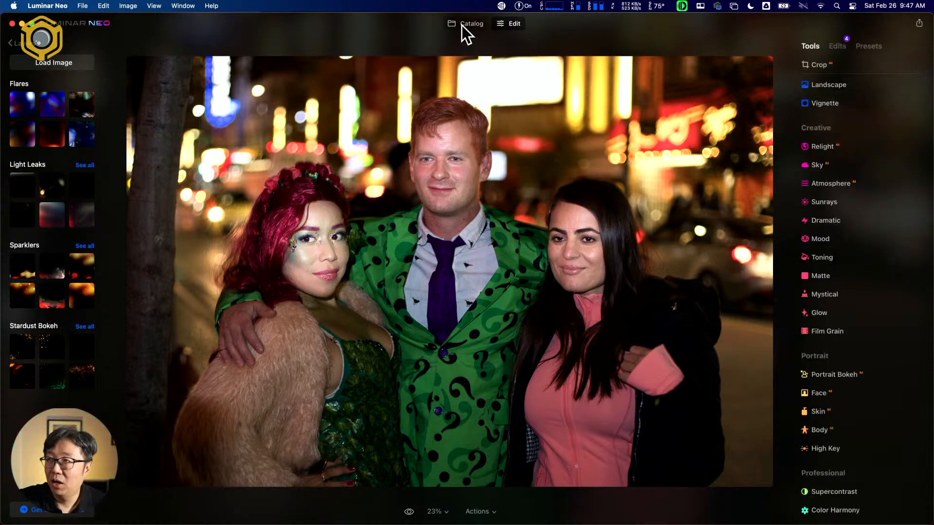
scroll(535, 235, "down", 3)
scroll(533, 234, "up", 6)
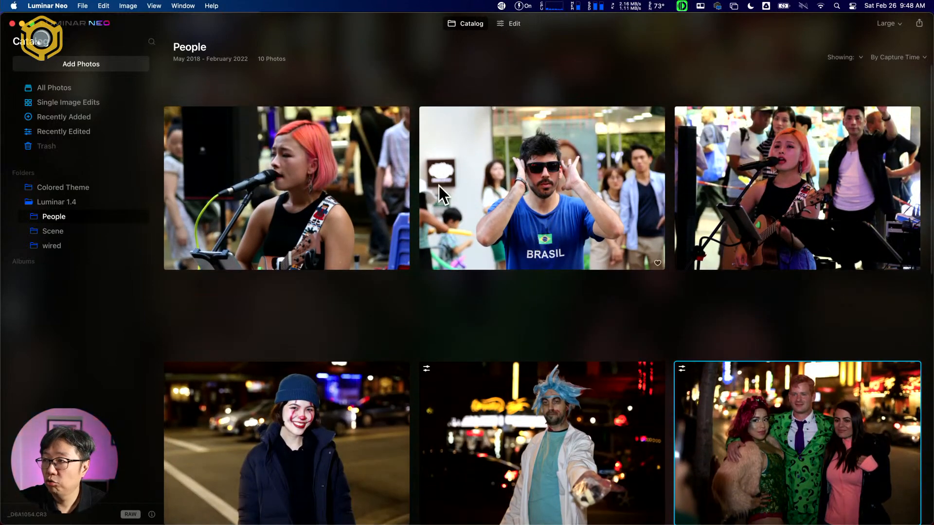
double_click(370, 191)
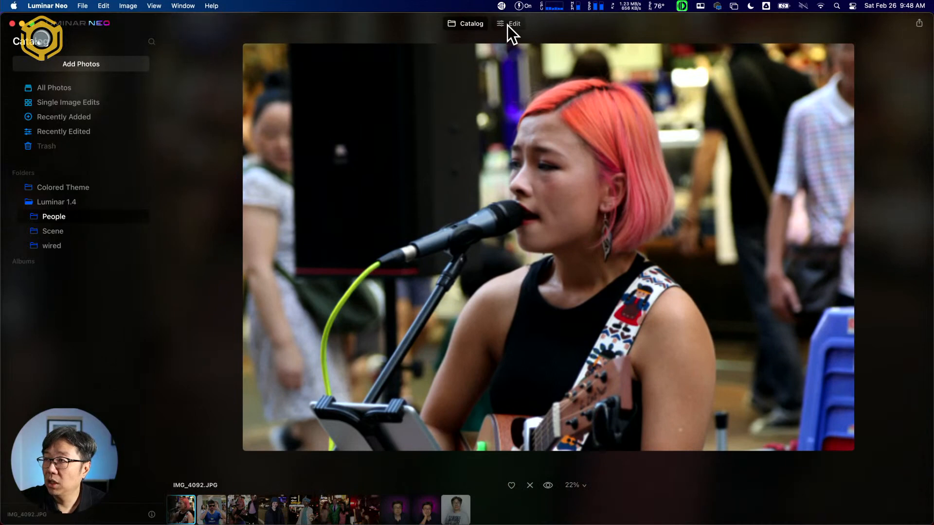
left_click(507, 26)
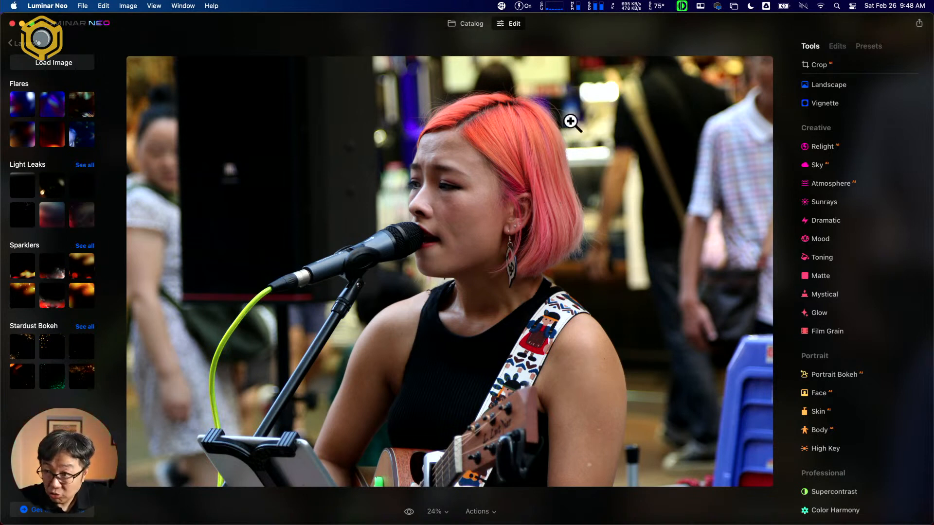
Apply Portrait Bokeh with Amount 100 to the singer photo and set its Focus brush to Softness 0 and Radius 52.
left_click(834, 374)
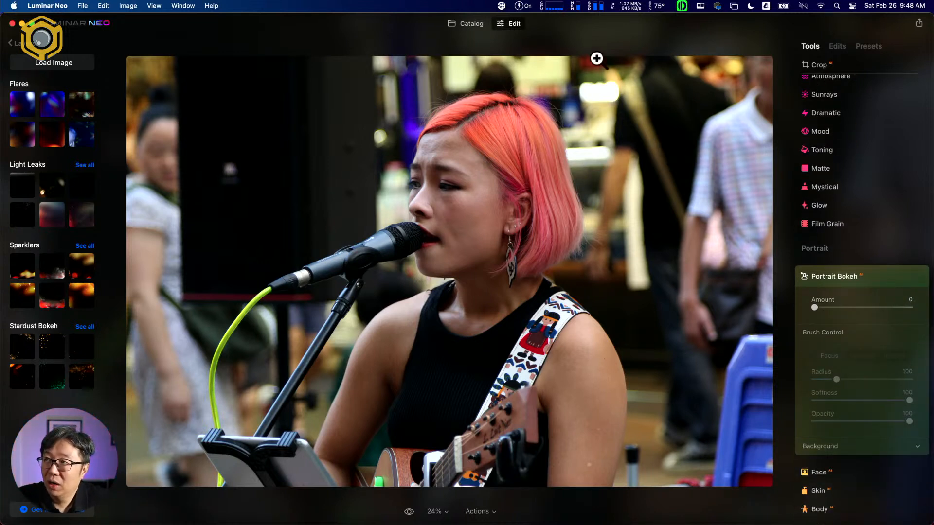
left_click_drag(815, 307, 925, 308)
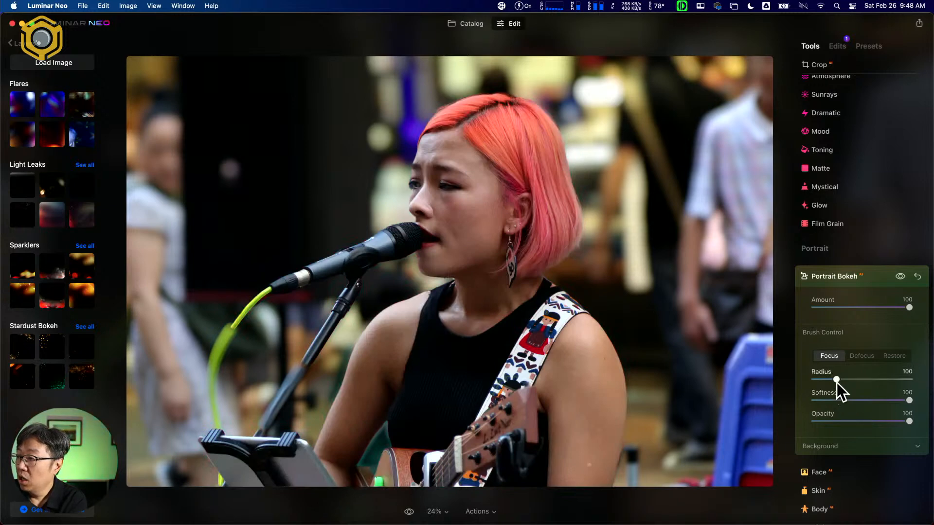
left_click_drag(909, 401, 803, 409)
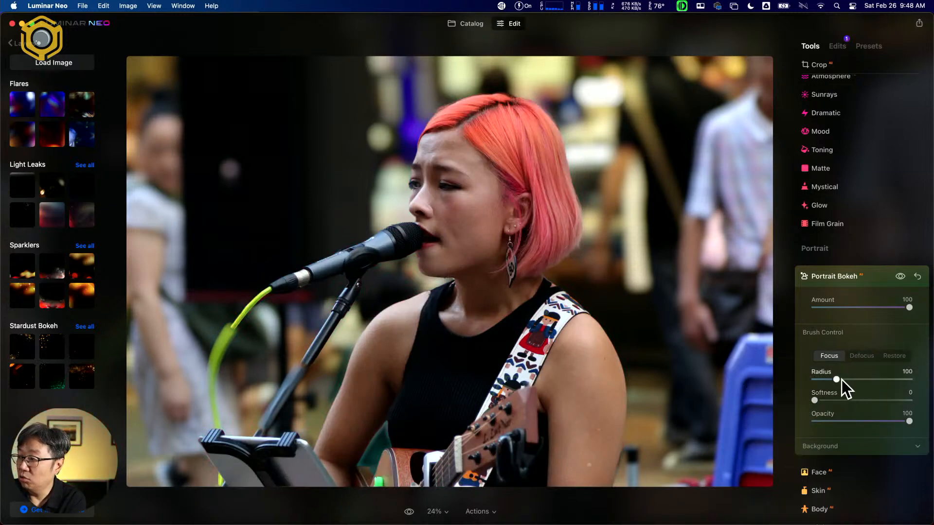
left_click_drag(836, 380, 825, 380)
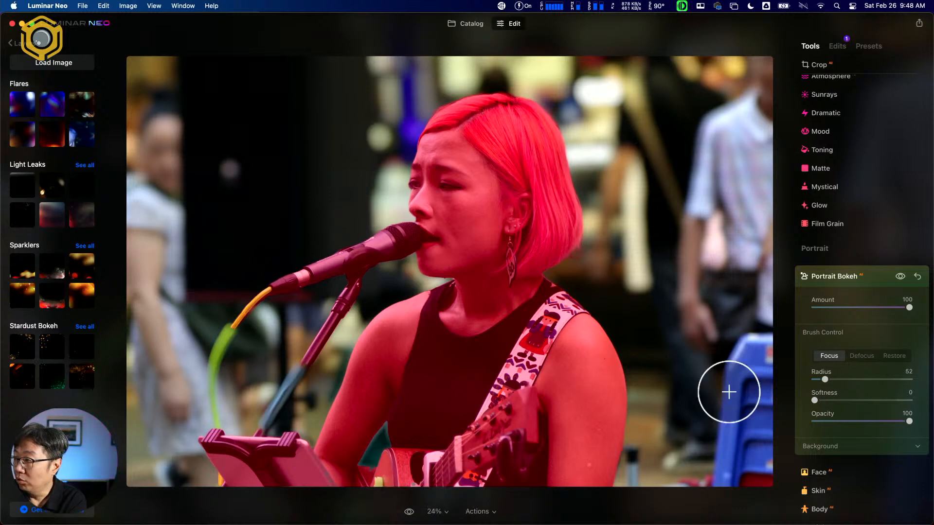
Examine the Portrait Bokeh mask edges around the singer's shoulder, arm and guitar up close, and set the brush Opacity to 0.
scroll(603, 339, "up", 5)
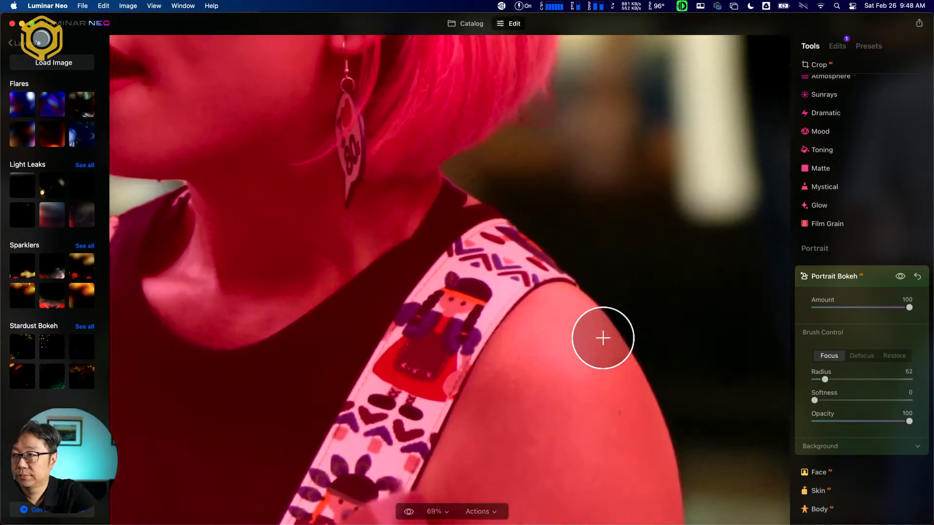
scroll(603, 335, "down", 5)
scroll(604, 336, "left", 5)
scroll(611, 338, "right", 3)
scroll(715, 428, "right", 5)
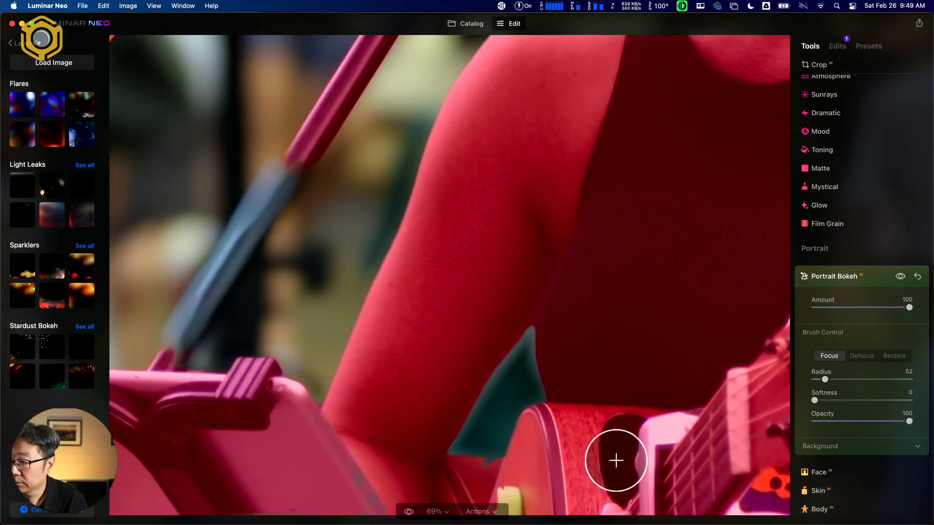
left_click_drag(909, 422, 808, 422)
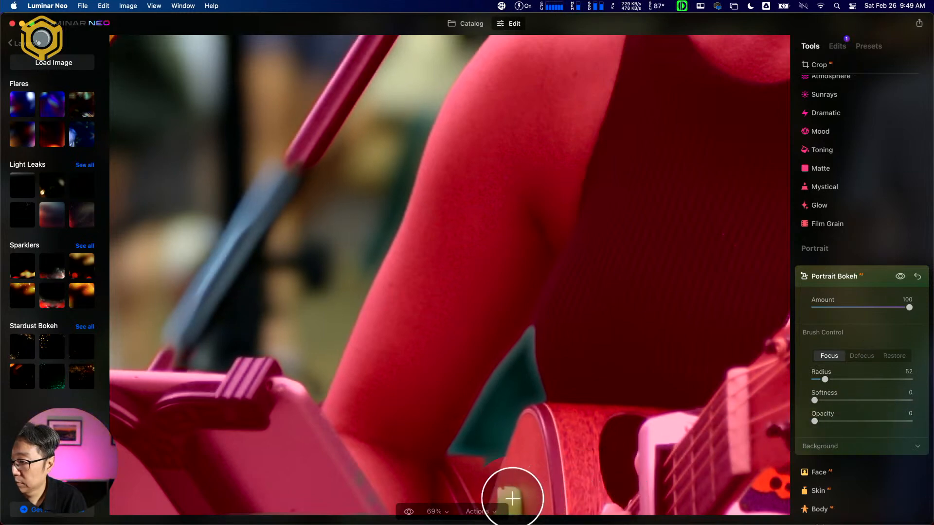
key("super+0")
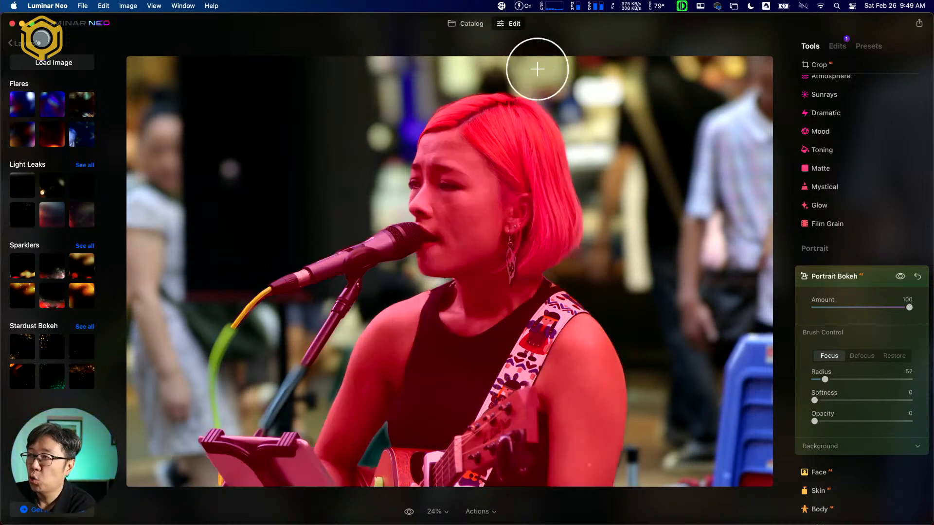
Open the photo of the man in the blue BRASIL shirt, IMG_4150.JPG, for editing.
double_click(684, 264)
double_click(582, 222)
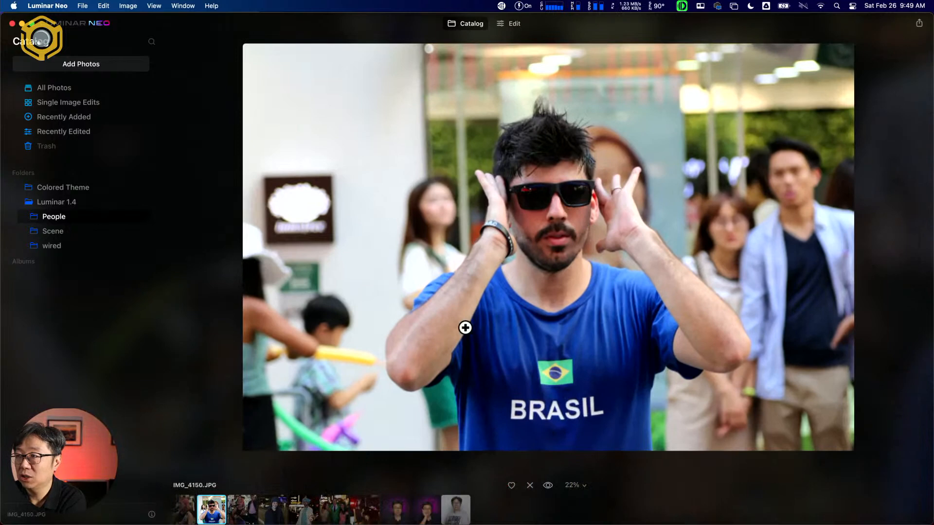
left_click(506, 24)
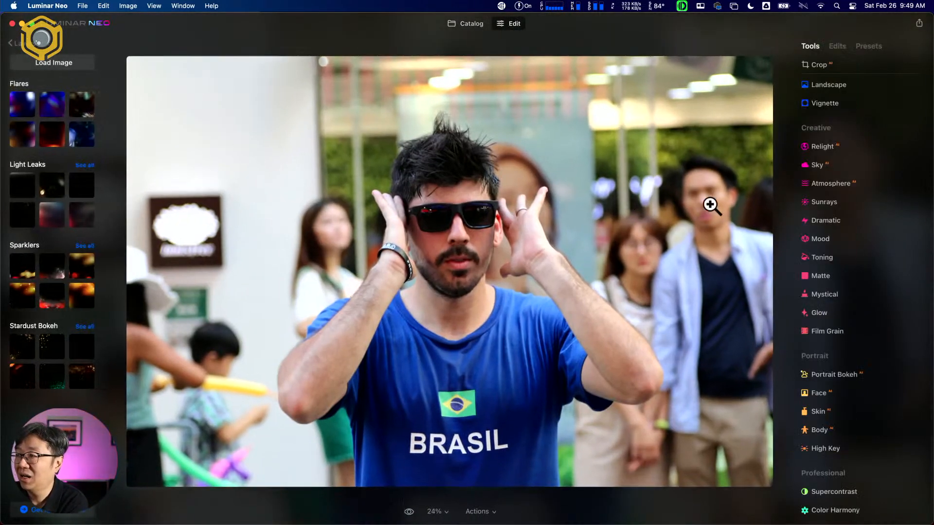
Apply Portrait Bokeh at Amount 100 to the BRASIL shirt photo, check its subject mask, and reduce the Amount to 84.
left_click(845, 377)
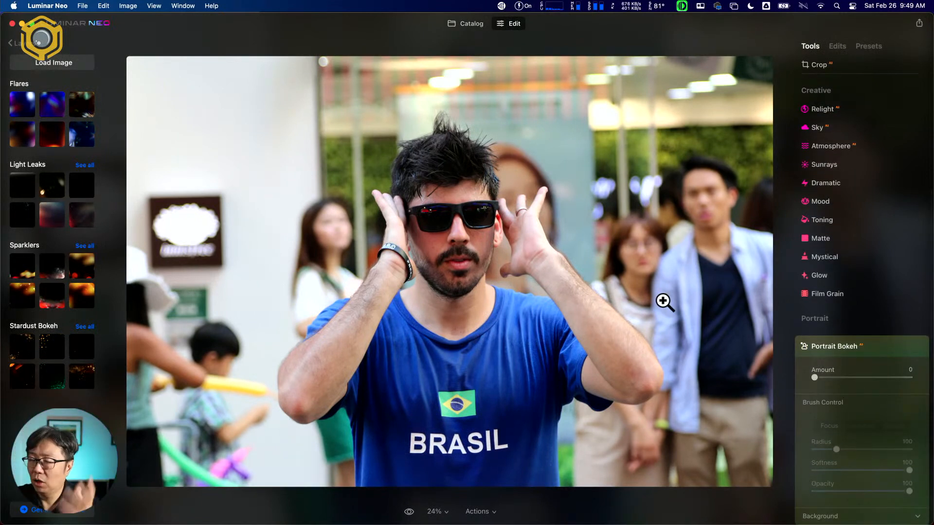
left_click_drag(814, 377, 909, 381)
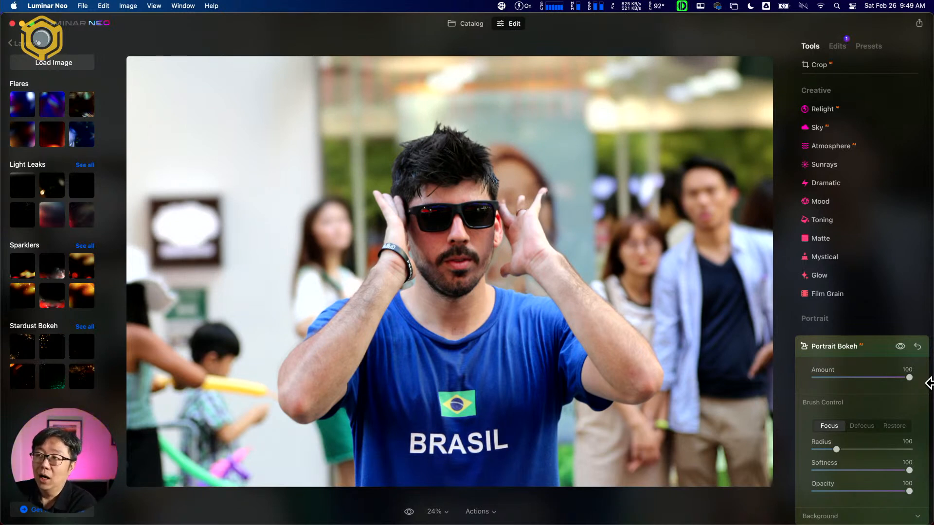
mouse_move(530, 202)
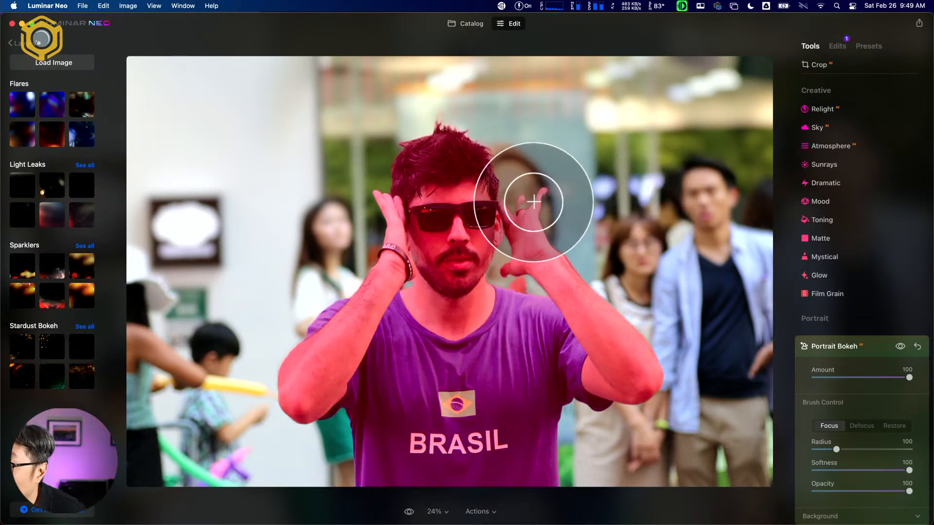
left_click(909, 377)
mouse_move(908, 378)
left_mouse_down()
mouse_move(847, 378)
mouse_move(895, 377)
left_mouse_up()
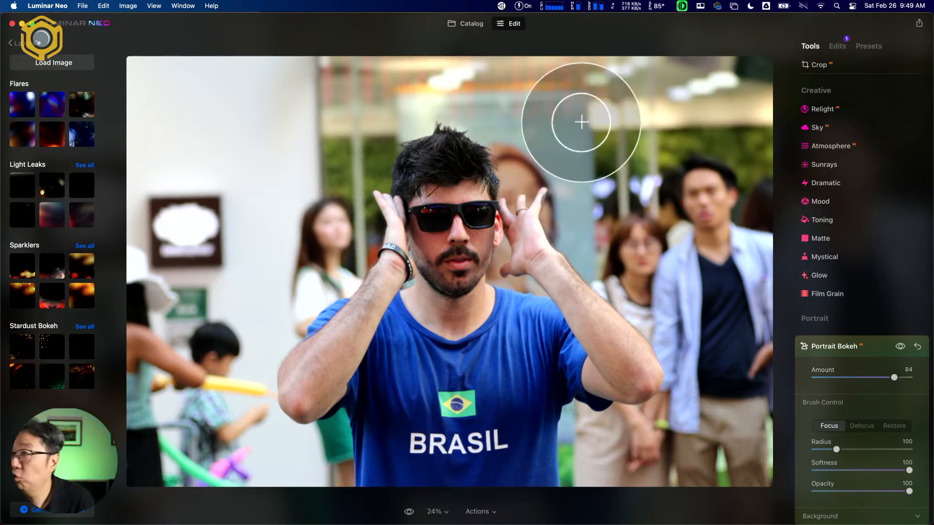
left_click(466, 19)
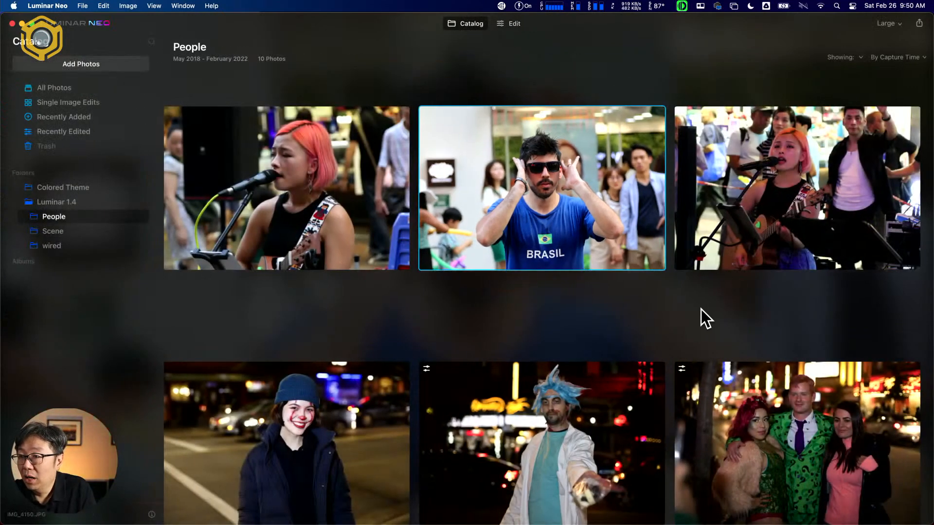
scroll(699, 308, "down", 5)
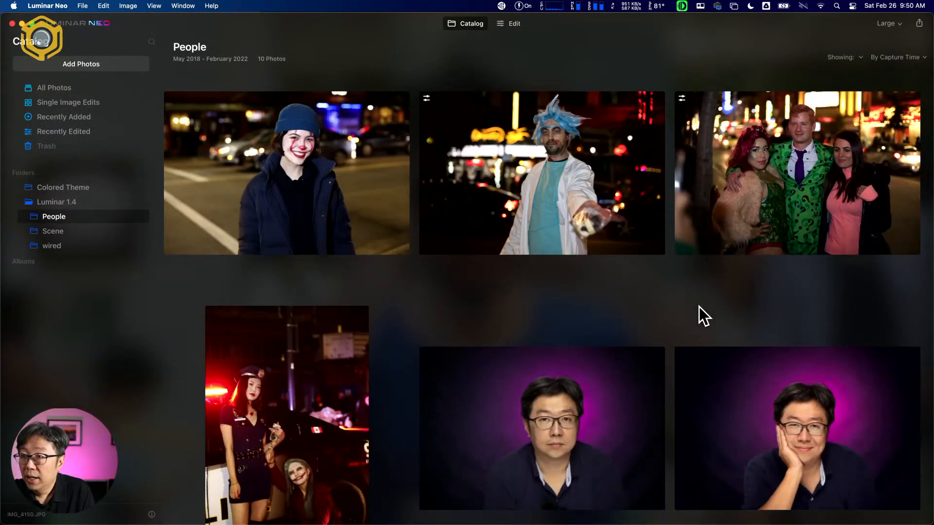
scroll(699, 306, "up", 3)
scroll(699, 306, "up", 3)
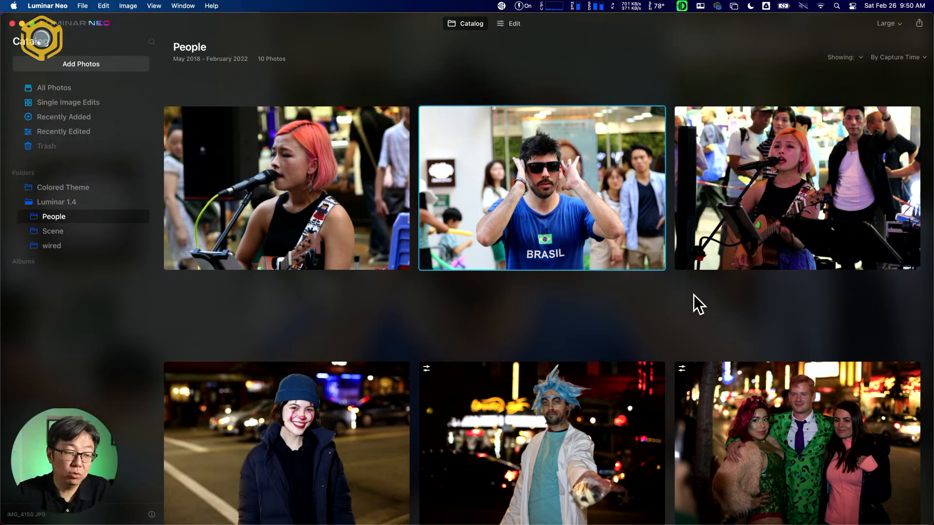
left_click(514, 24)
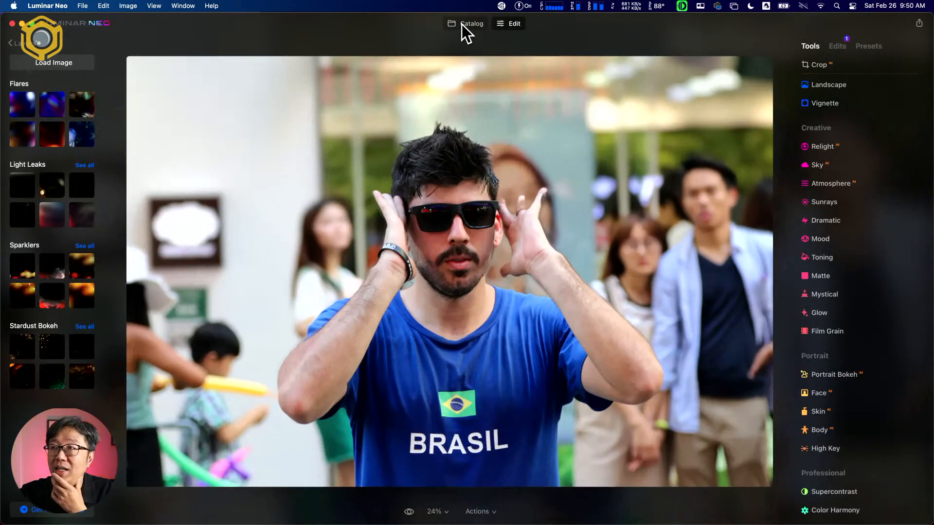
left_click(462, 24)
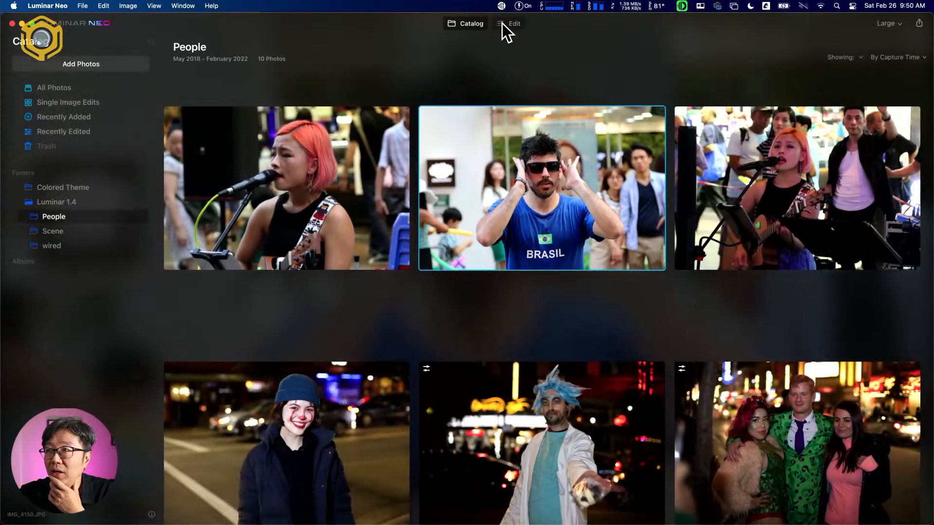
left_click(502, 24)
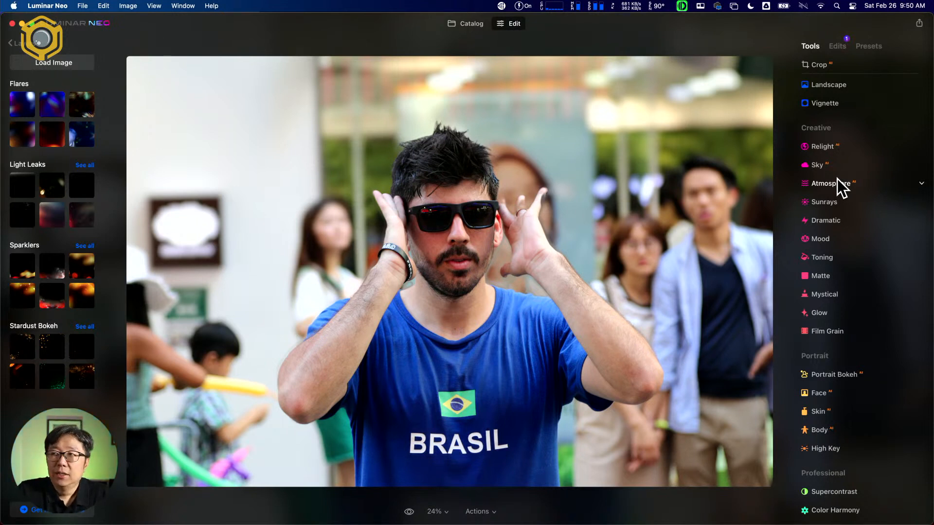
Open the portrait of the man in the grey T-shirt, _D6A4851.CR3, from the People folder, inspect his face up close, and bring it into editing.
left_click(472, 23)
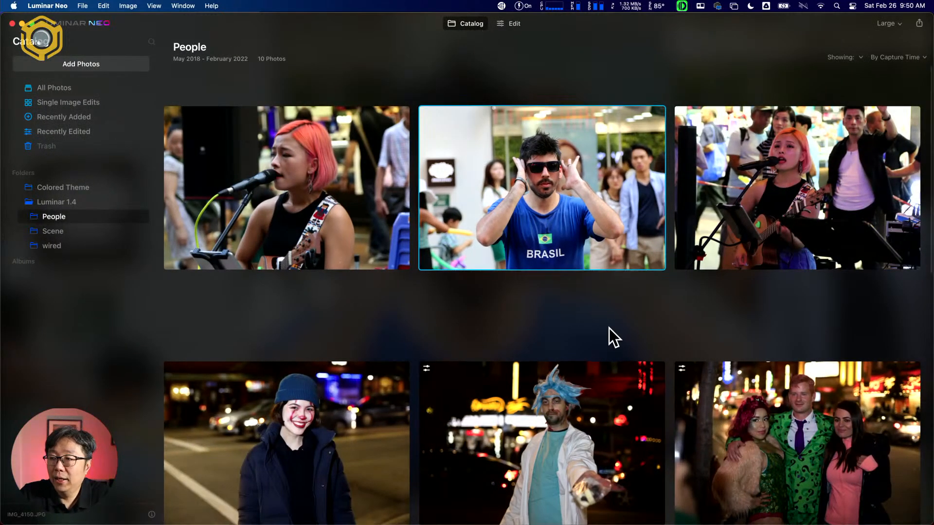
scroll(608, 327, "down", 5)
scroll(608, 326, "down", 5)
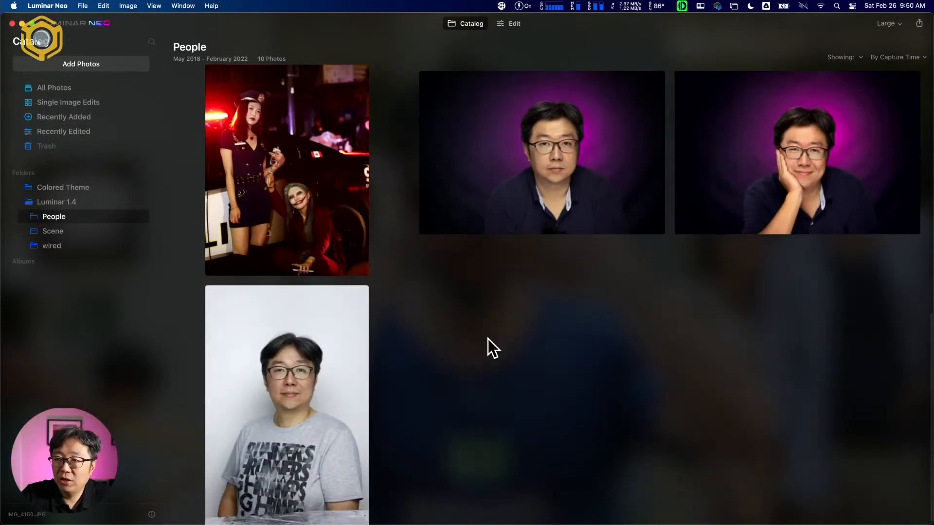
left_click(353, 357)
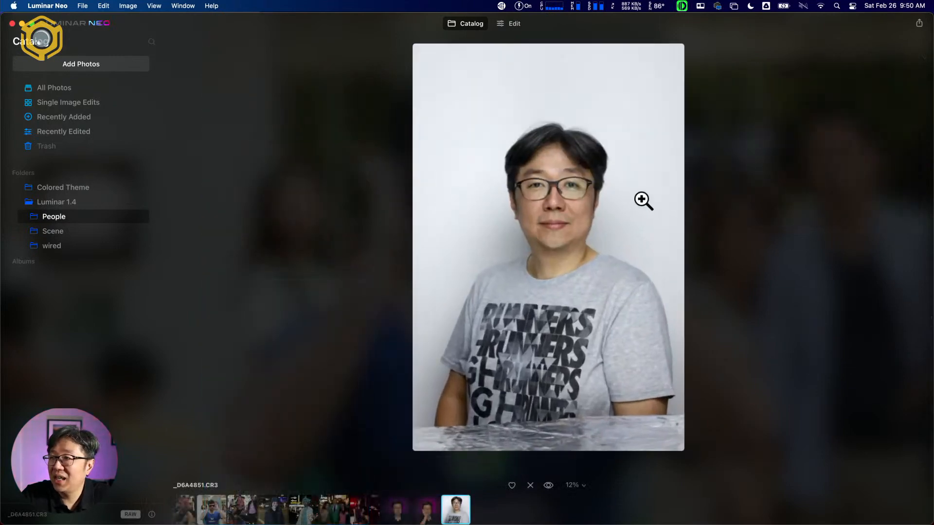
left_click(653, 208)
left_click_drag(626, 200, 531, 210)
left_click(531, 210)
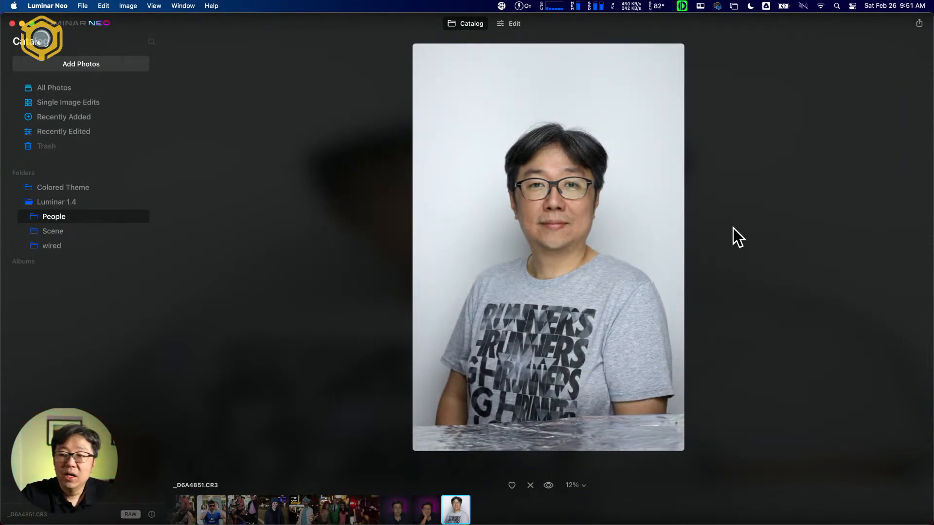
left_click(514, 25)
left_click(521, 26)
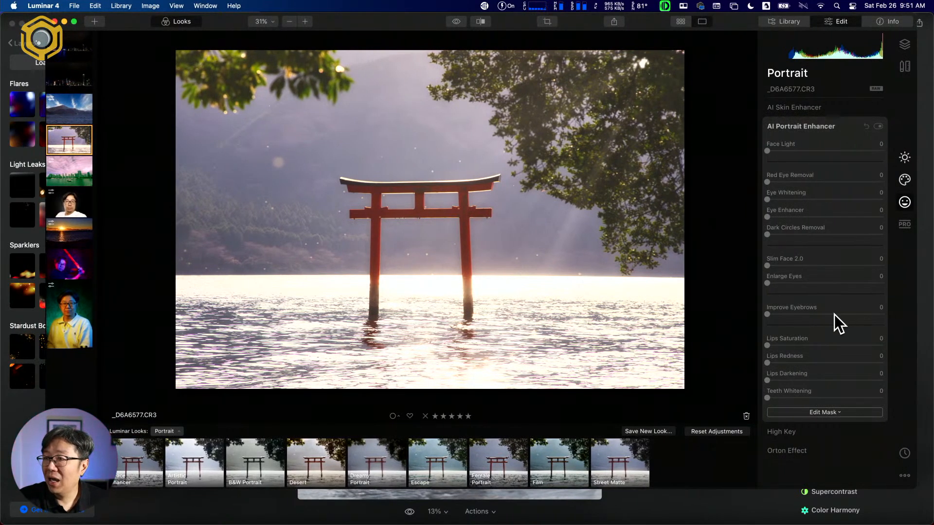
In Luminar 4, open the portrait _D6A0283.CR3 and apply the Female Portrait look to it.
left_click(85, 202)
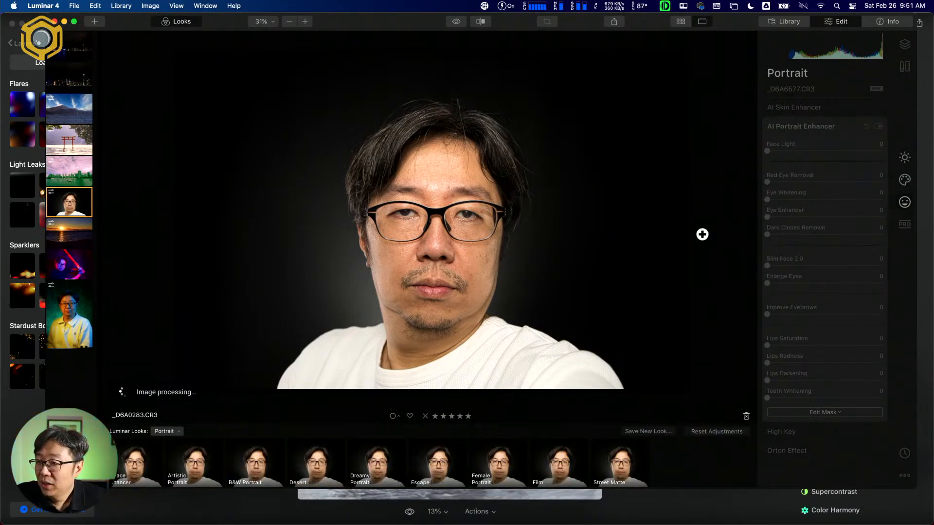
left_click(491, 457)
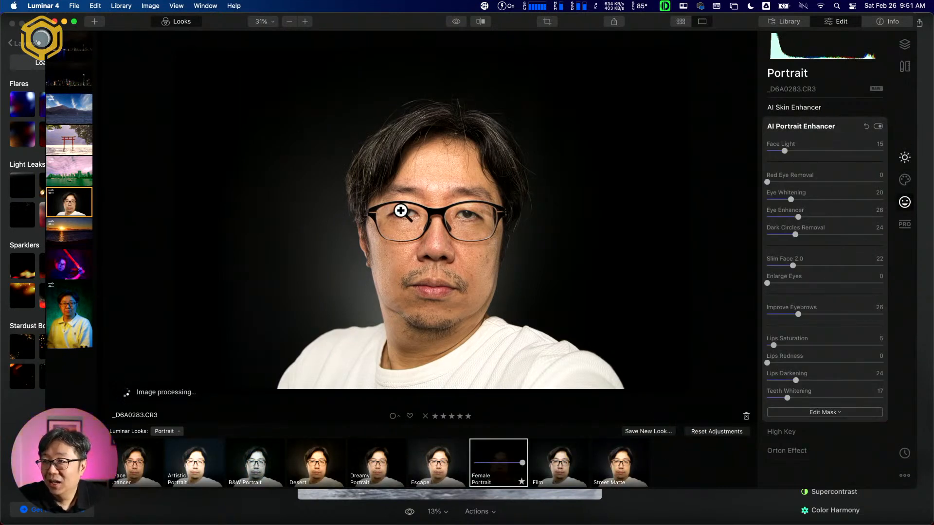
Apply the Face Enhancer look to portrait _D6A0283.CR3, set Slim Face 2.0 to 13, and inspect the face up close.
left_click(138, 472)
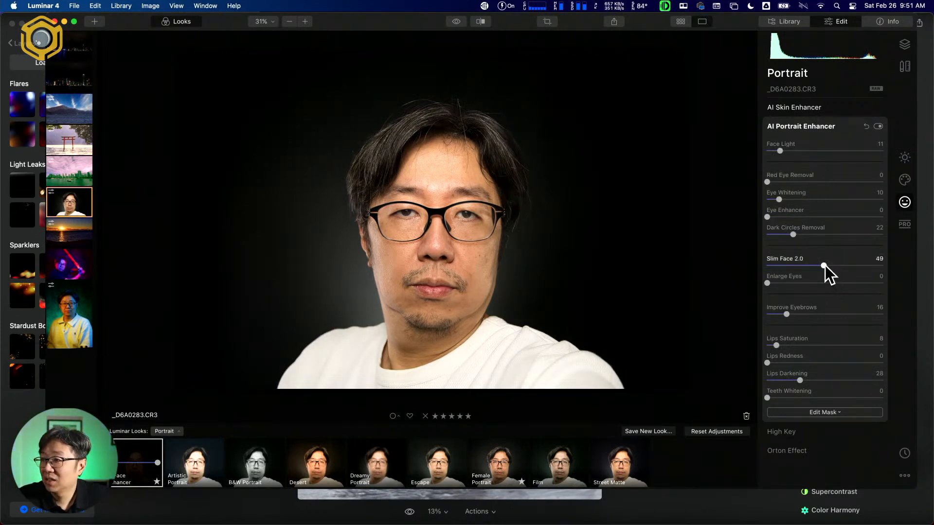
left_click_drag(823, 266, 786, 266)
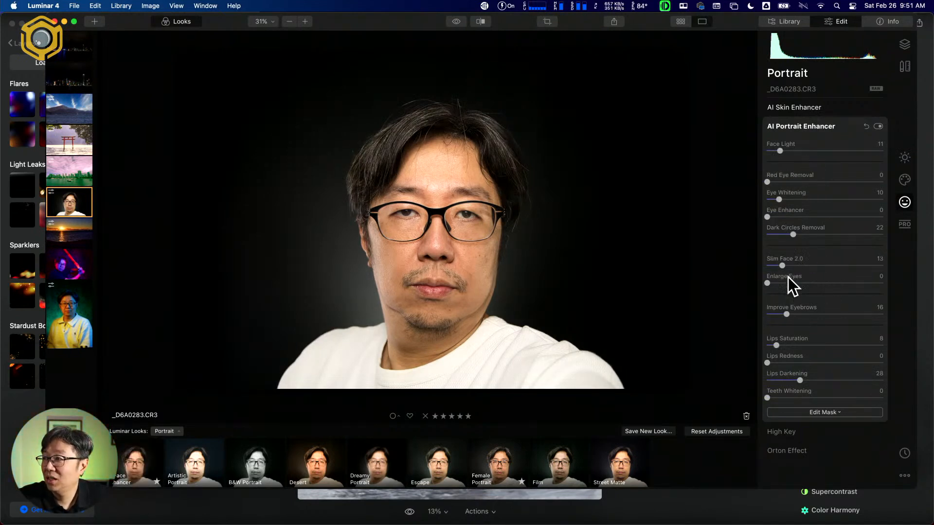
left_click(460, 240)
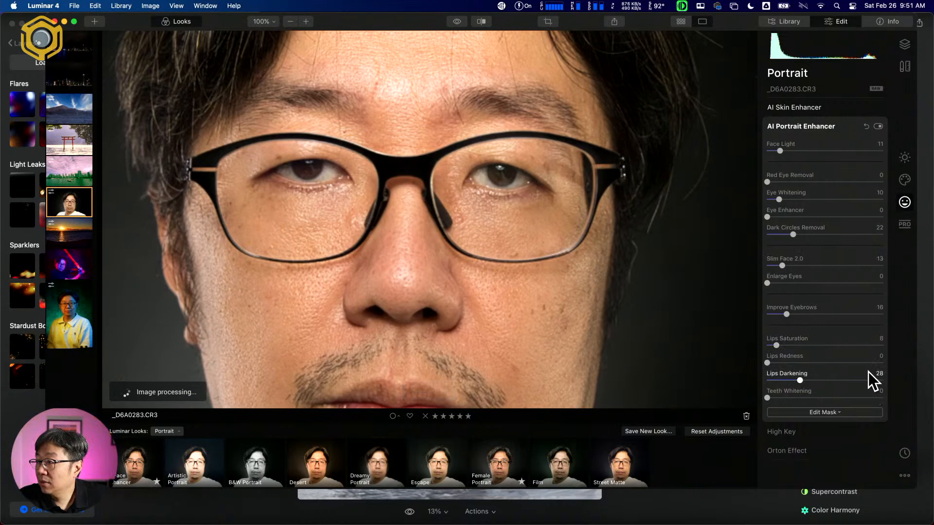
Compare the portrait with AI Skin Enhancer off and on, raise its Amount to 100, and check the skin across the face.
left_click(864, 108)
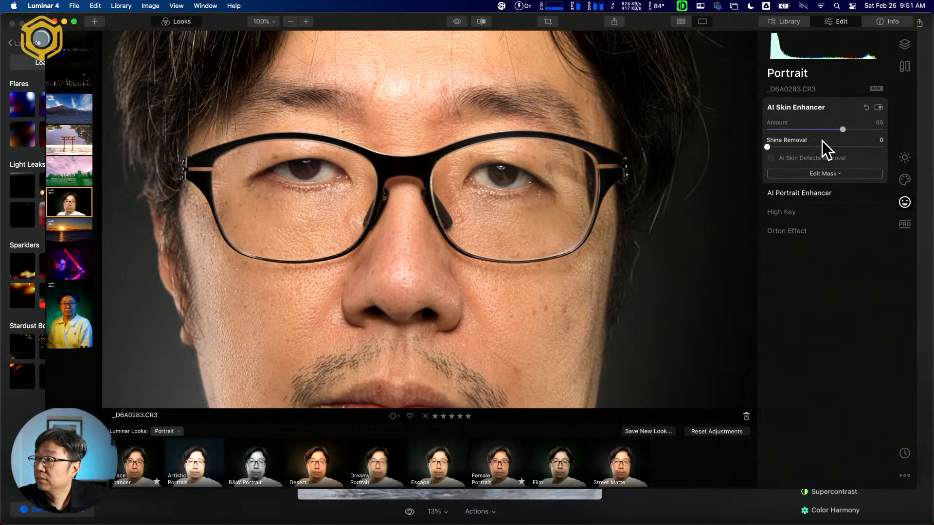
left_click(878, 108)
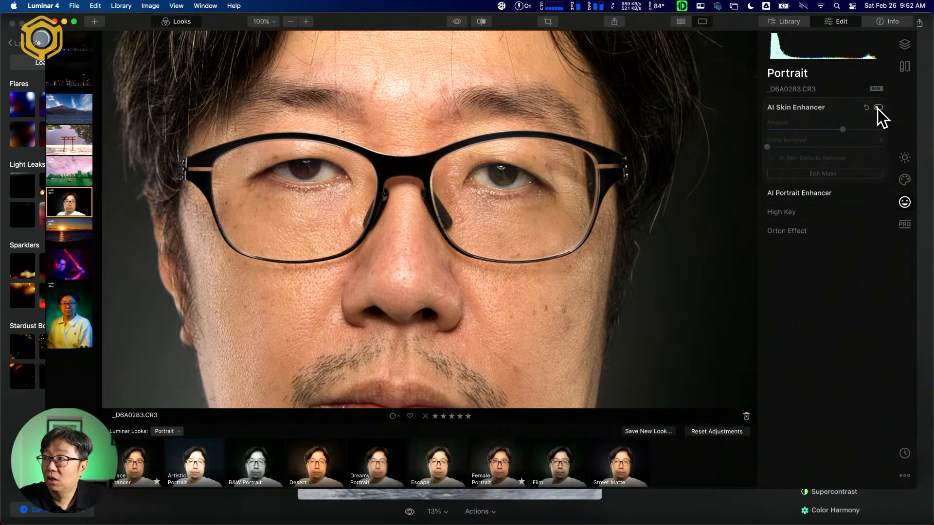
left_click(878, 108)
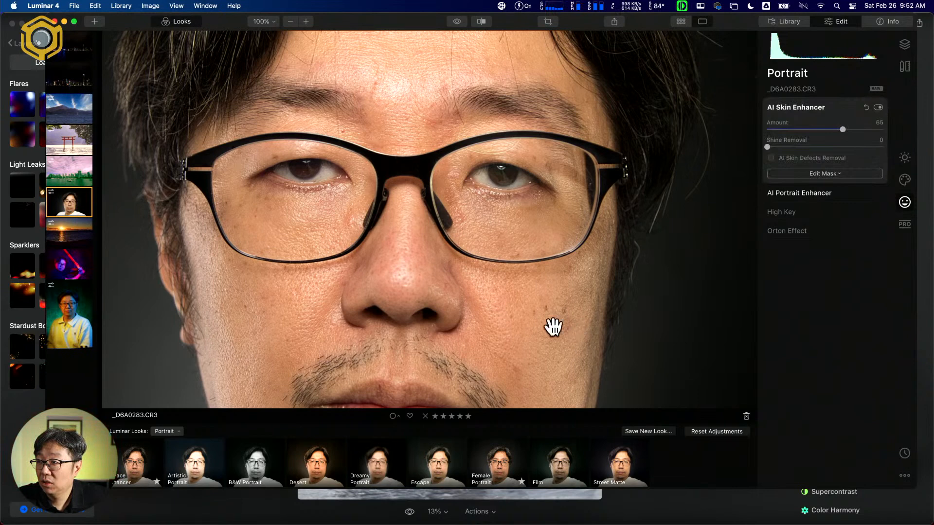
left_click_drag(531, 330, 542, 173)
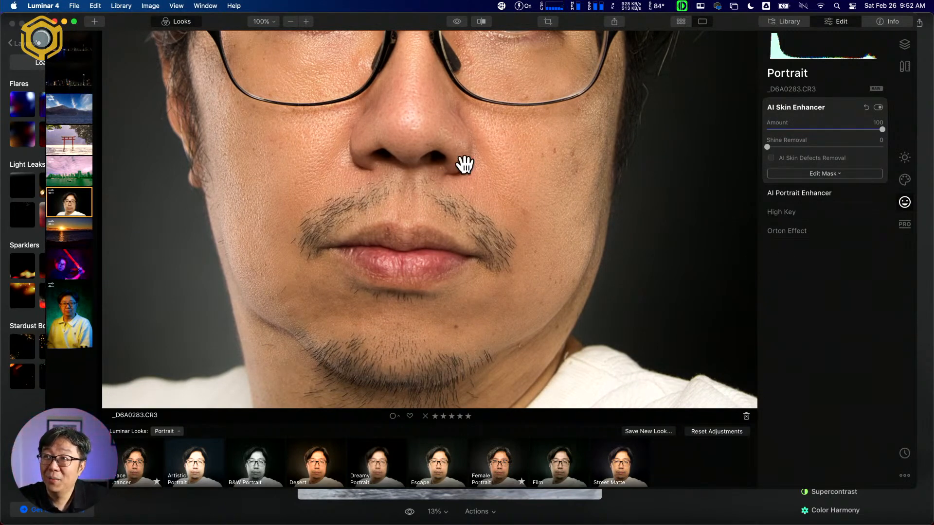
left_click_drag(446, 178, 455, 286)
left_click_drag(517, 175, 550, 209)
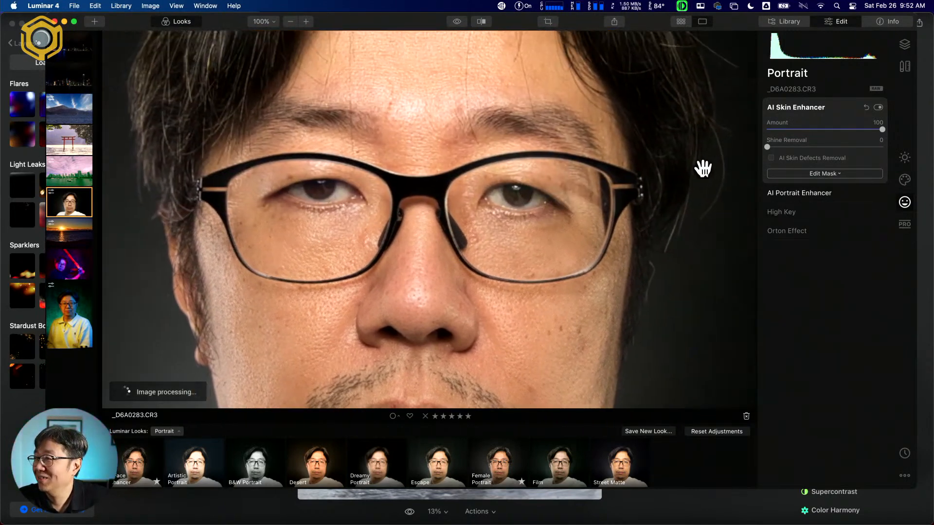
Set Shine Removal to 75, enable AI Skin Defects Removal, and review the mask options without adding a mask.
left_click_drag(767, 146, 854, 146)
left_click(844, 161)
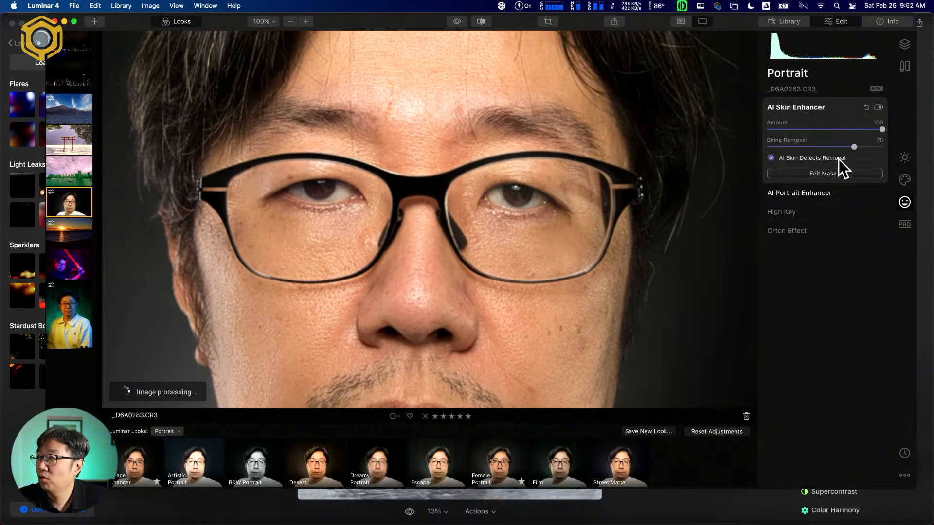
left_click(842, 174)
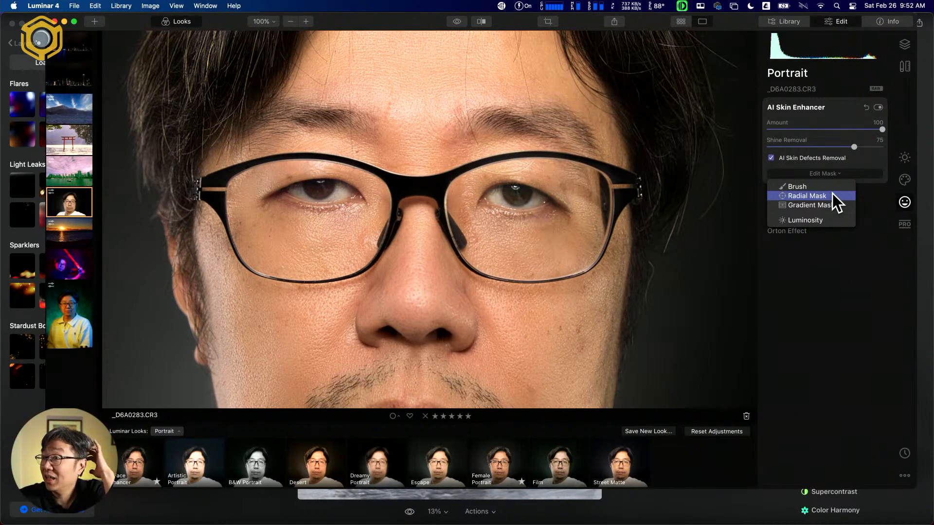
left_click(515, 247)
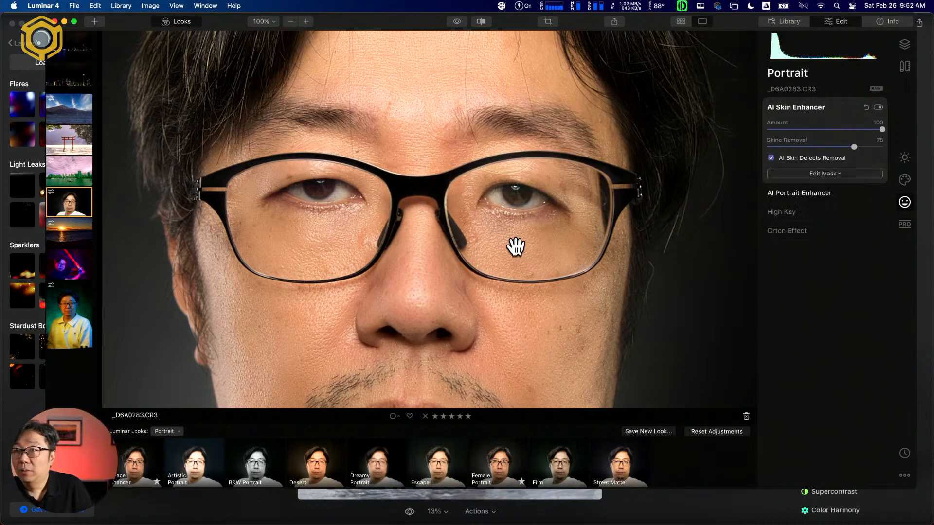
scroll(515, 247, "down", 5)
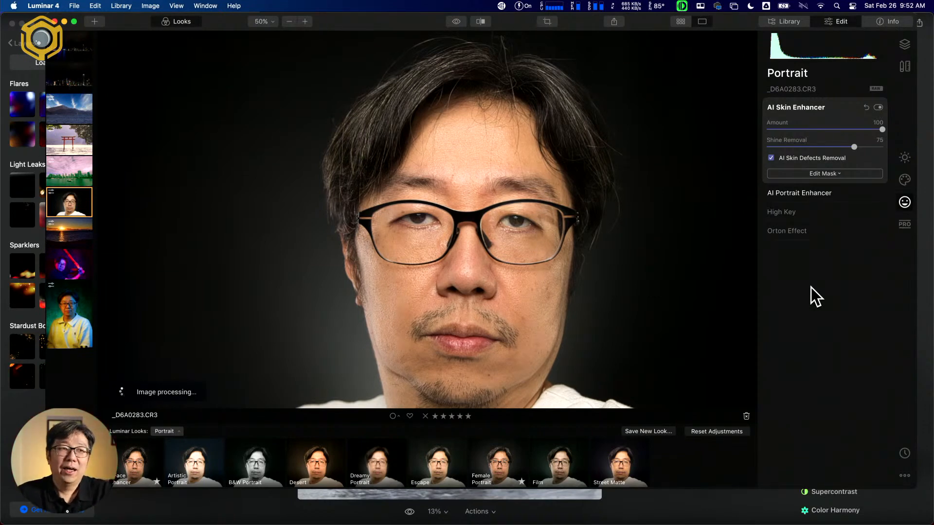
key("super+minus")
key("super+equal")
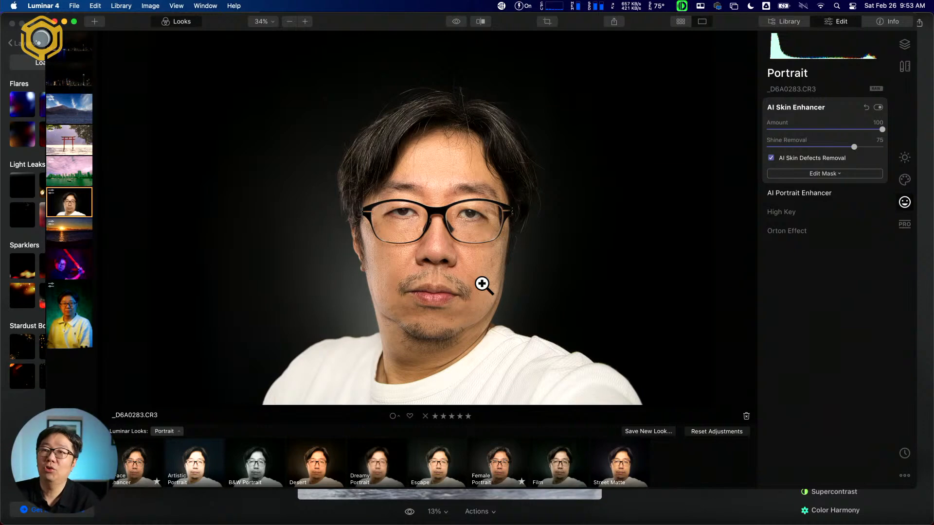
Open the red torii gate photo, _D6A6577.CR3, and compare its original and edited versions.
left_click(62, 141)
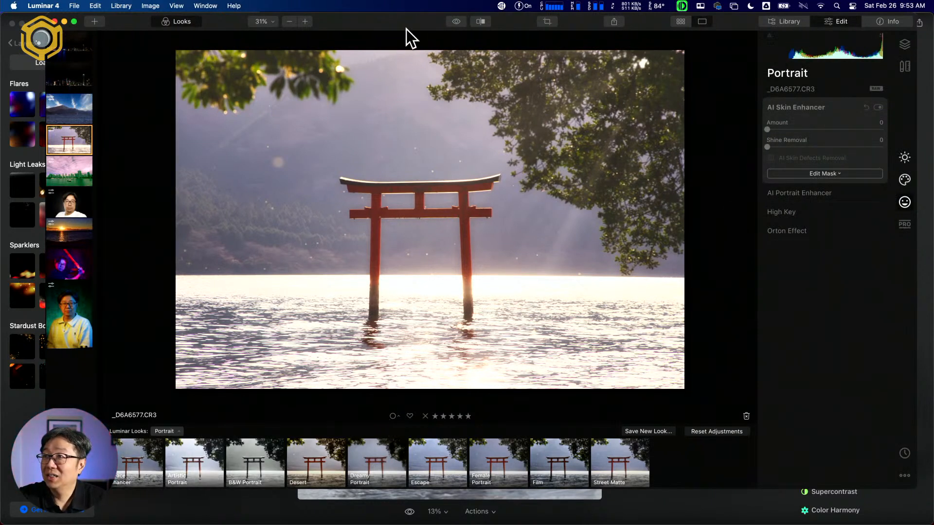
left_click(459, 21)
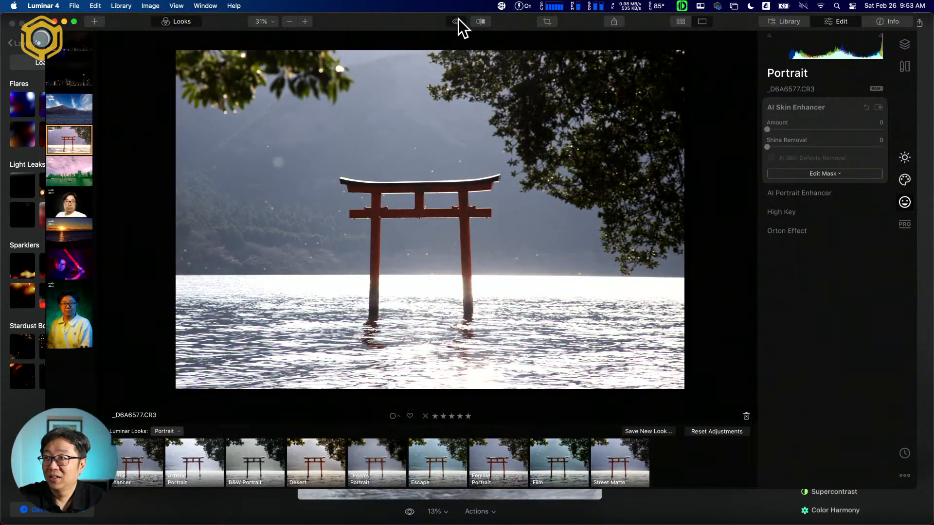
left_click(458, 21)
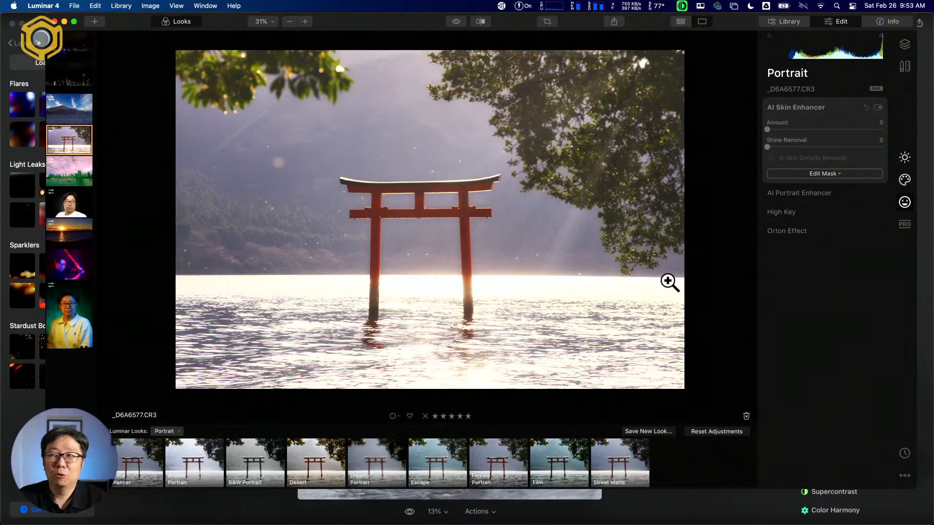
Switch to Safari and examine the Luminar AI pricing bundles for the 1 computer license on skylum.com.
left_click(562, 451)
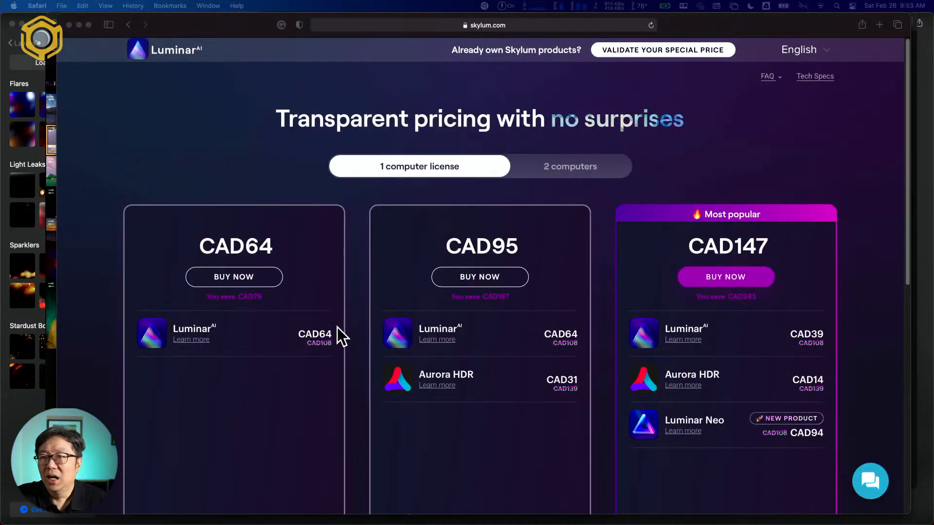
scroll(355, 325, "down", 3)
scroll(354, 326, "up", 3)
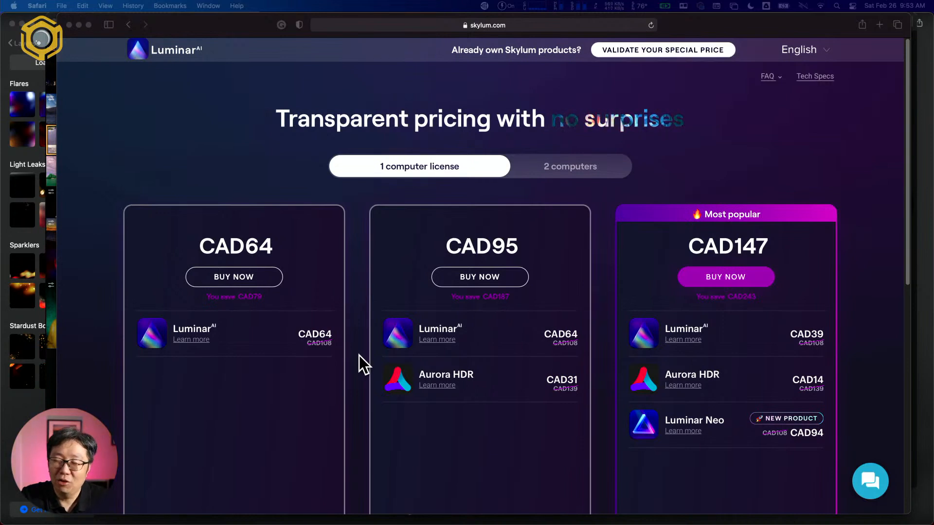
scroll(359, 355, "down", 1)
scroll(359, 355, "up", 1)
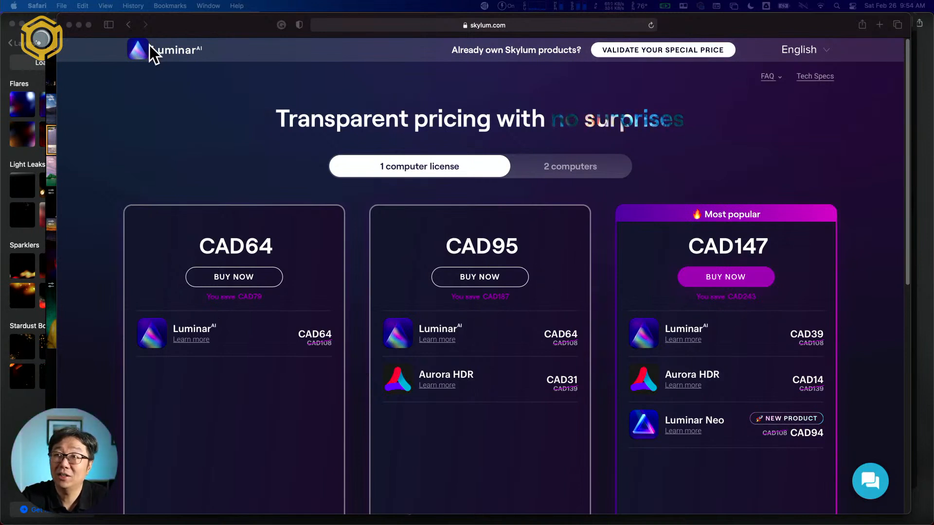
Return to the Luminar Neo product page on the Skylum site and open its purchase plans.
left_click(130, 25)
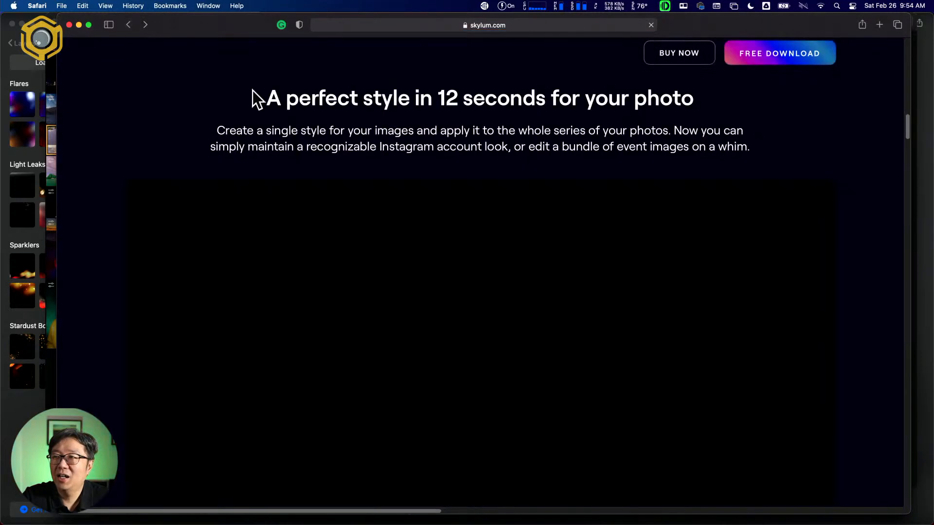
scroll(619, 172, "up", 15)
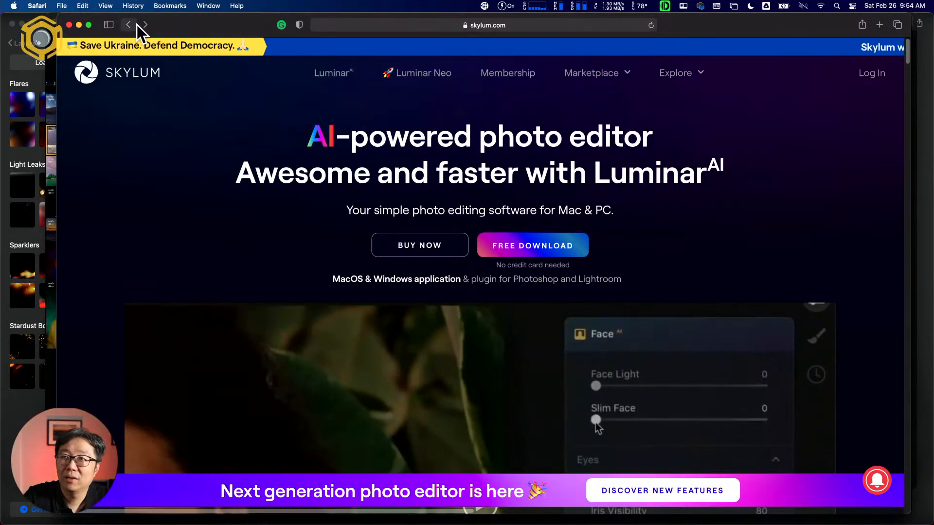
left_click(129, 24)
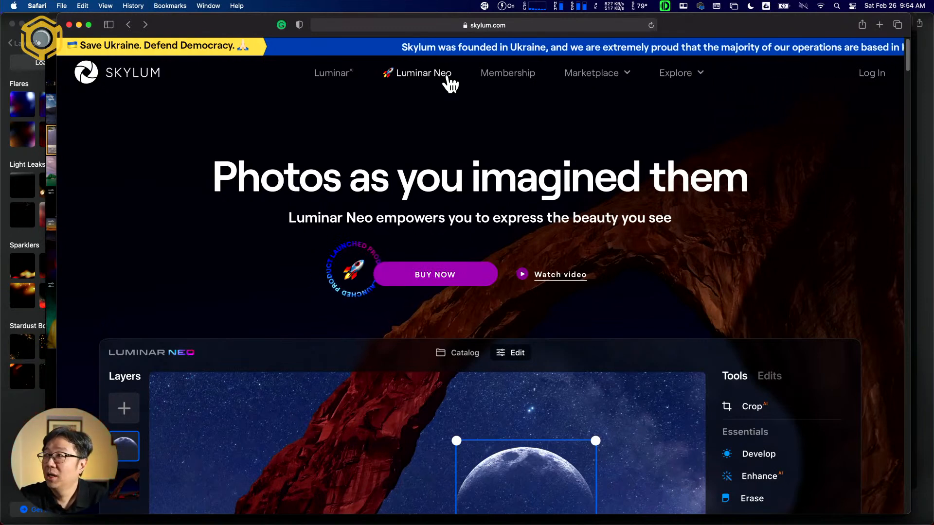
left_click(447, 76)
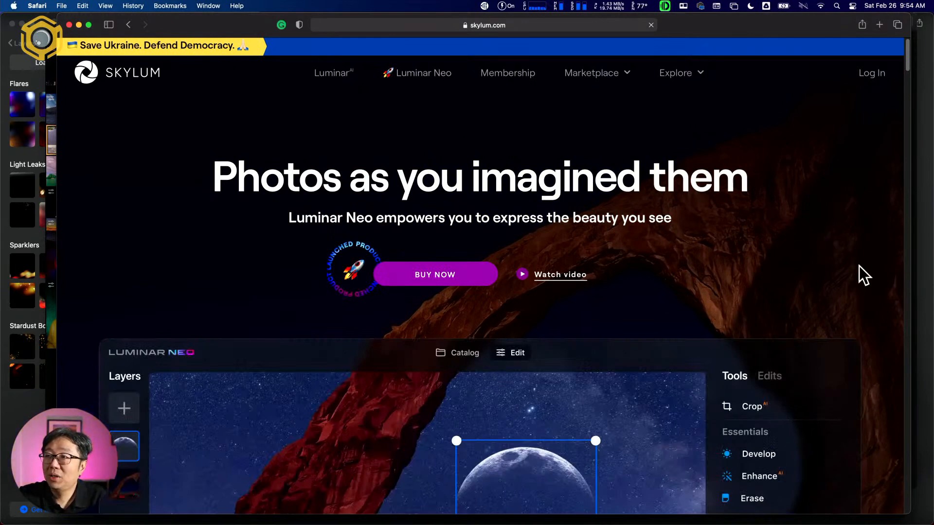
scroll(864, 270, "down", 5)
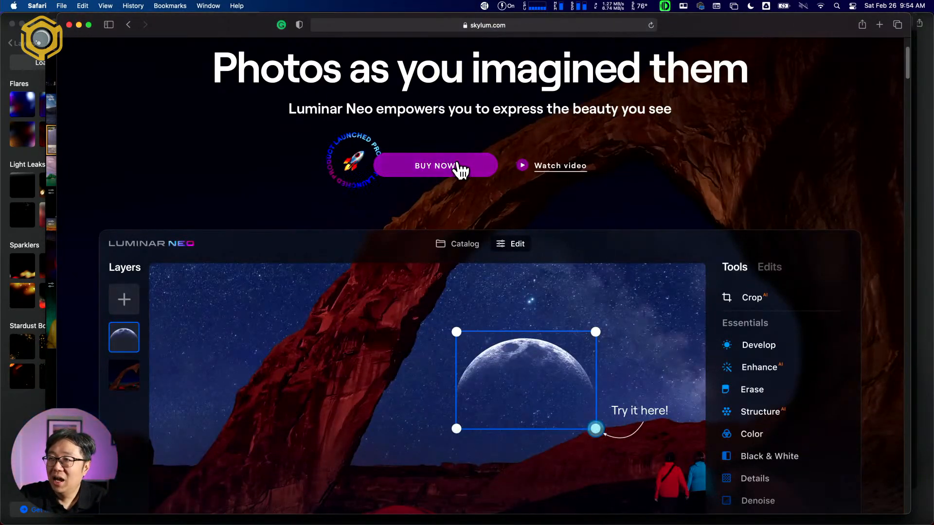
left_click(453, 164)
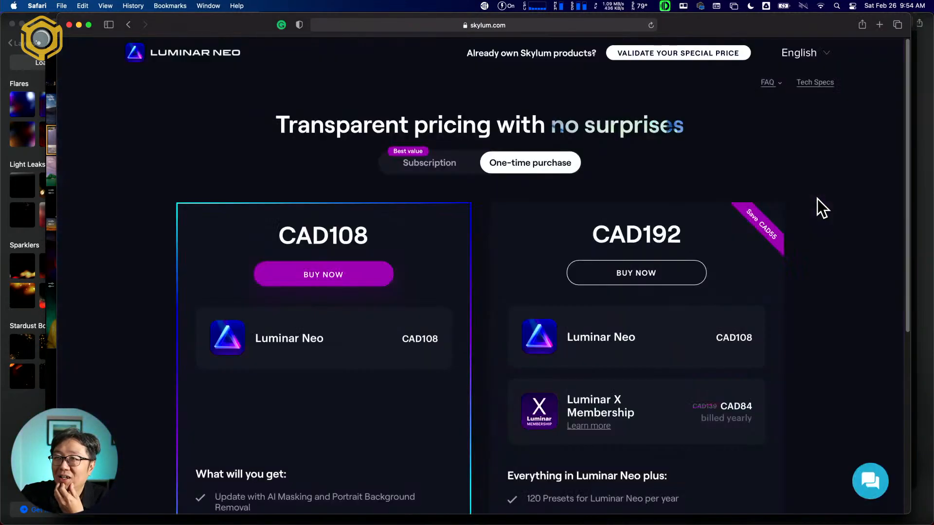
Examine the prices and included features of the Luminar Neo one-time purchase plans.
scroll(817, 199, "down", 4)
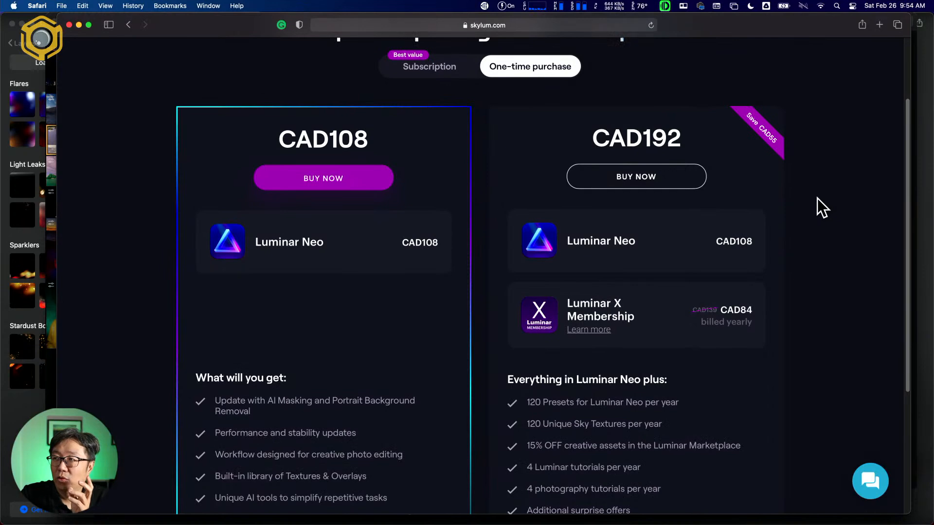
scroll(819, 197, "up", 4)
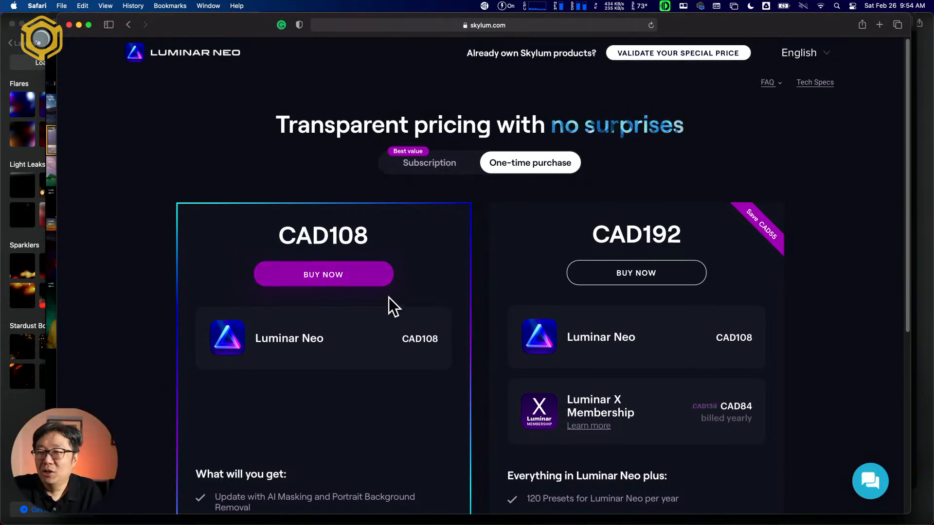
scroll(392, 346, "down", 5)
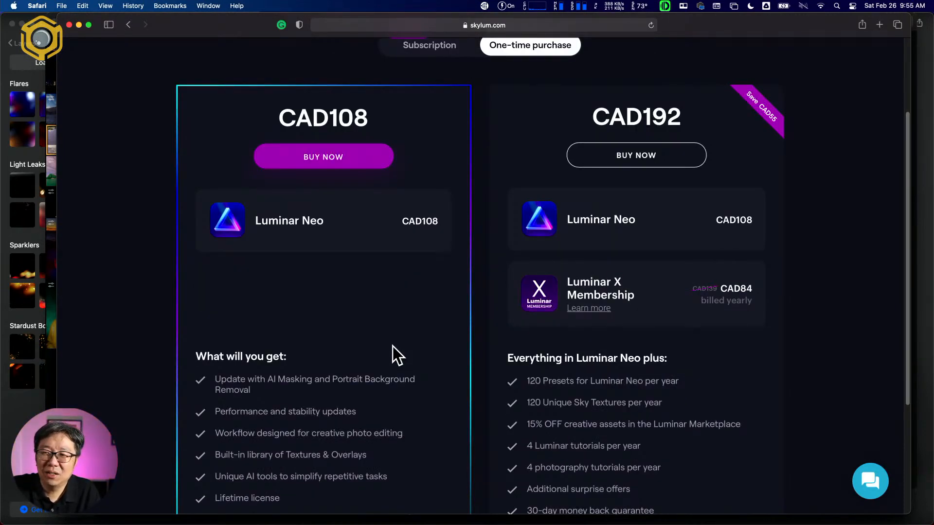
scroll(393, 346, "up", 3)
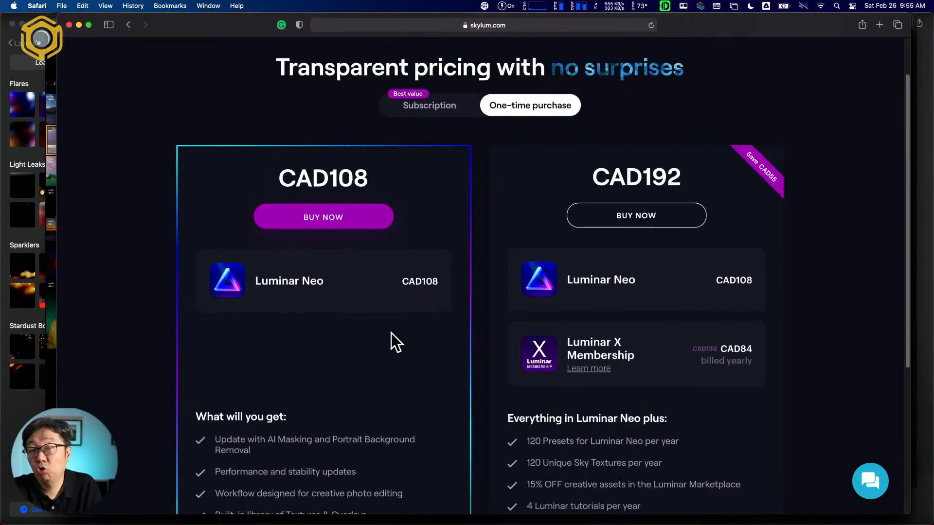
Display the Luminar Neo subscription plans and examine their prices and included features.
left_click(417, 112)
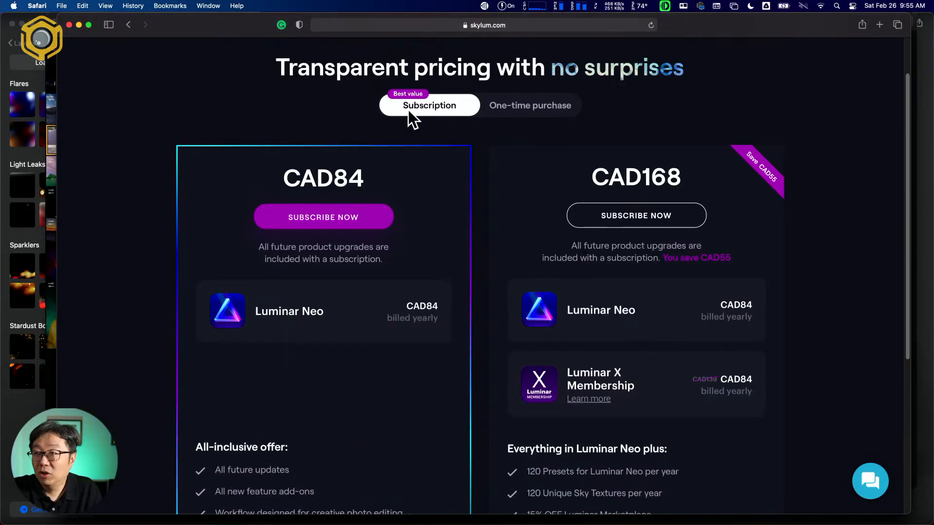
scroll(475, 345, "down", 5)
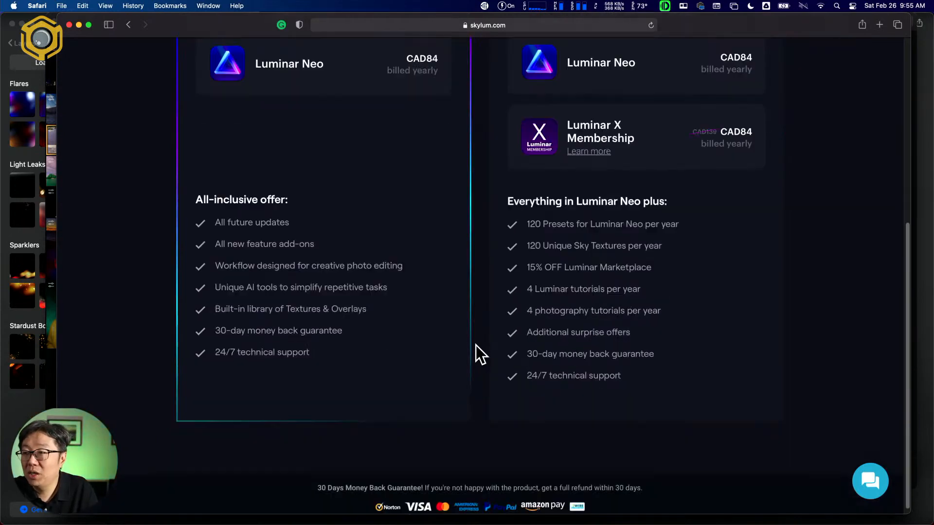
scroll(479, 326, "up", 3)
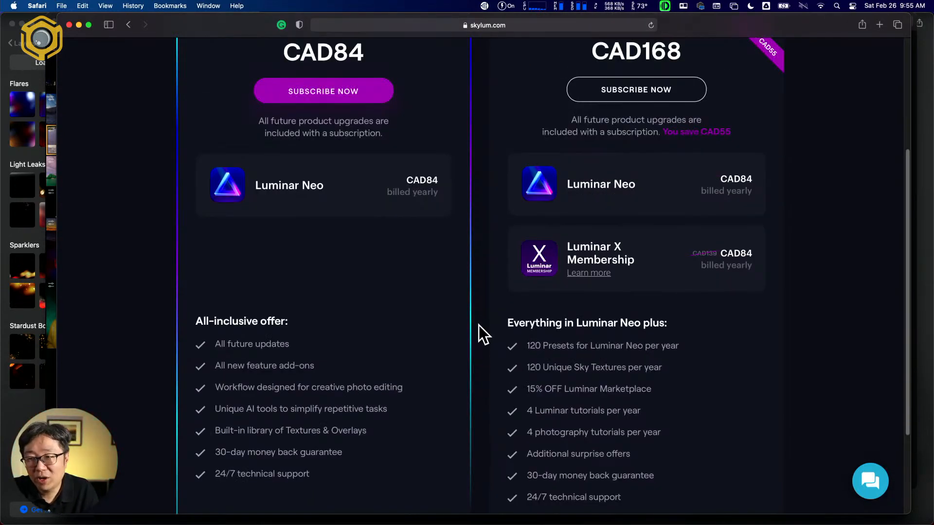
scroll(478, 326, "down", 2)
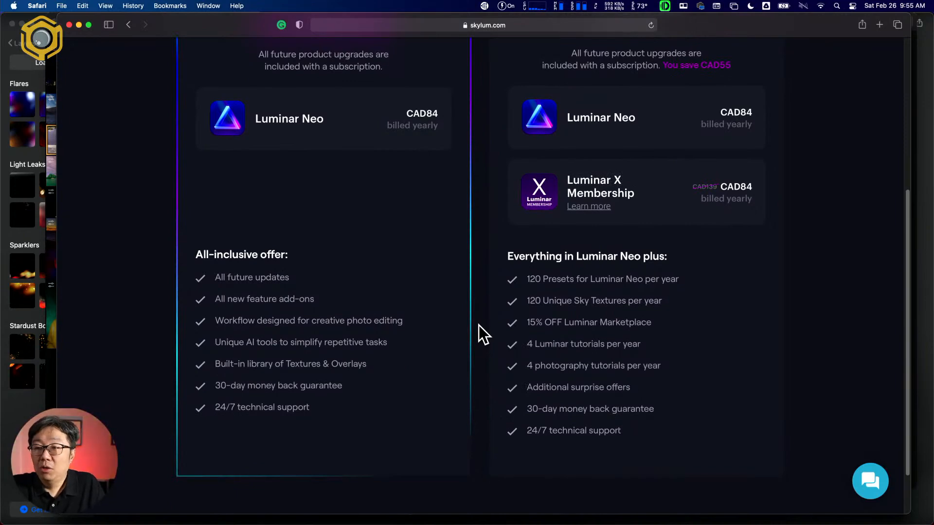
scroll(478, 326, "up", 2)
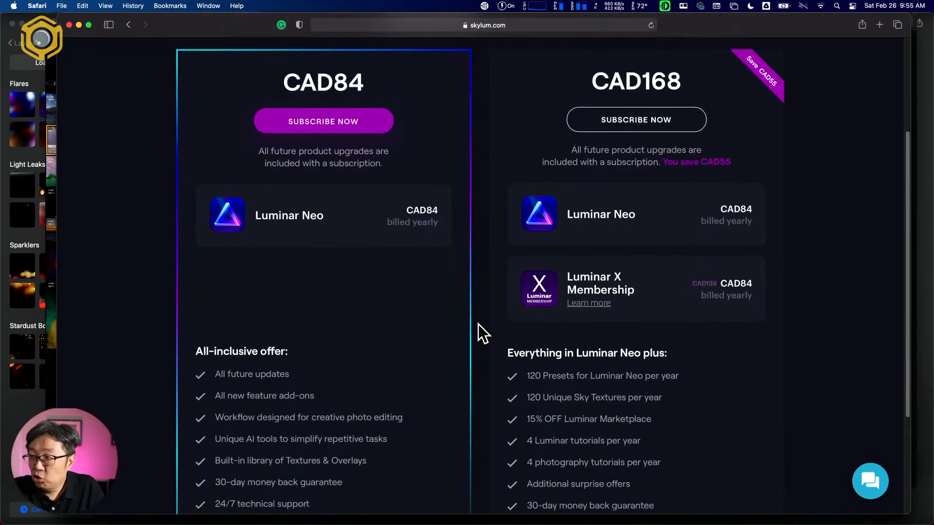
scroll(477, 325, "up", 2)
scroll(477, 325, "up", 2)
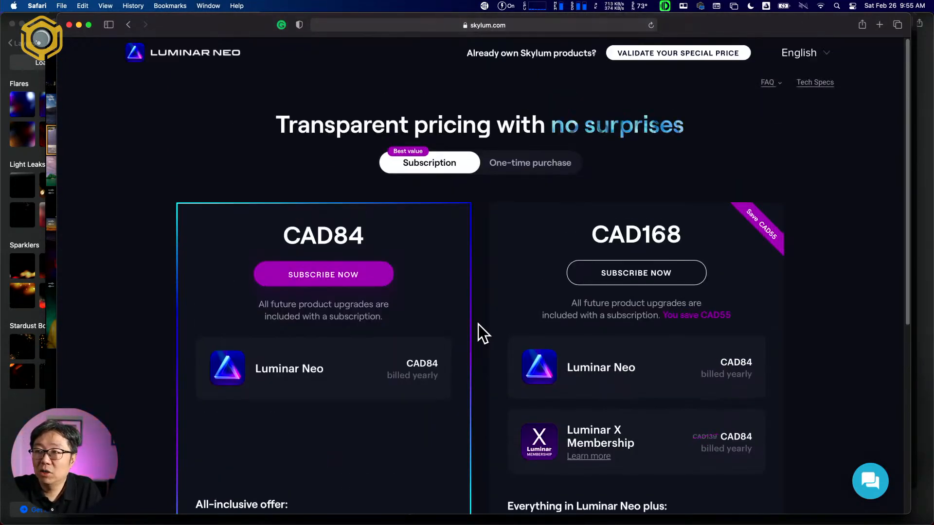
Display the Luminar Neo one-time purchase plans again and review their prices and feature lists.
left_click(538, 166)
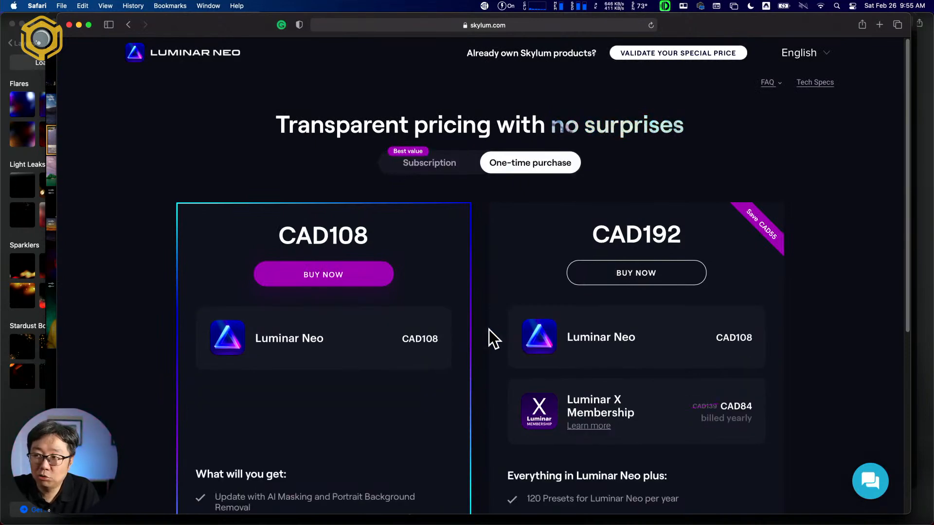
scroll(489, 330, "down", 4)
scroll(489, 335, "down", 4)
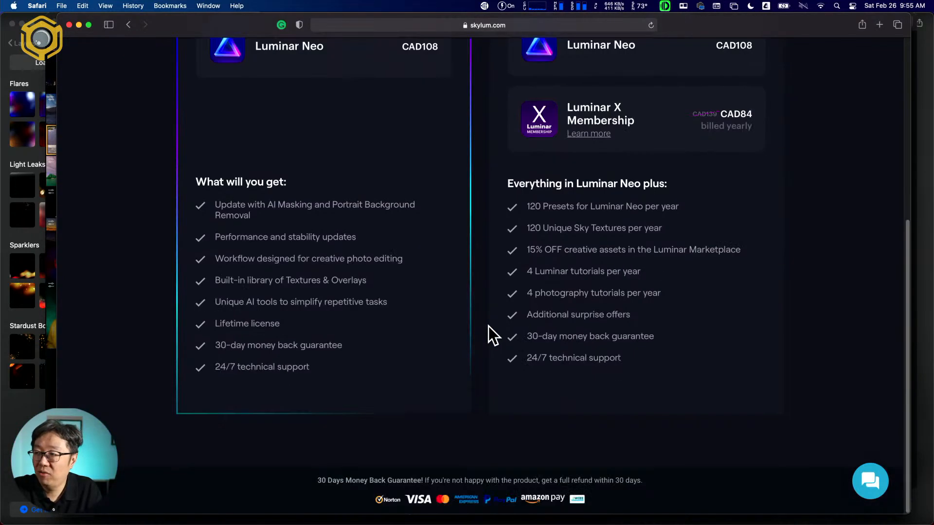
scroll(488, 326, "up", 8)
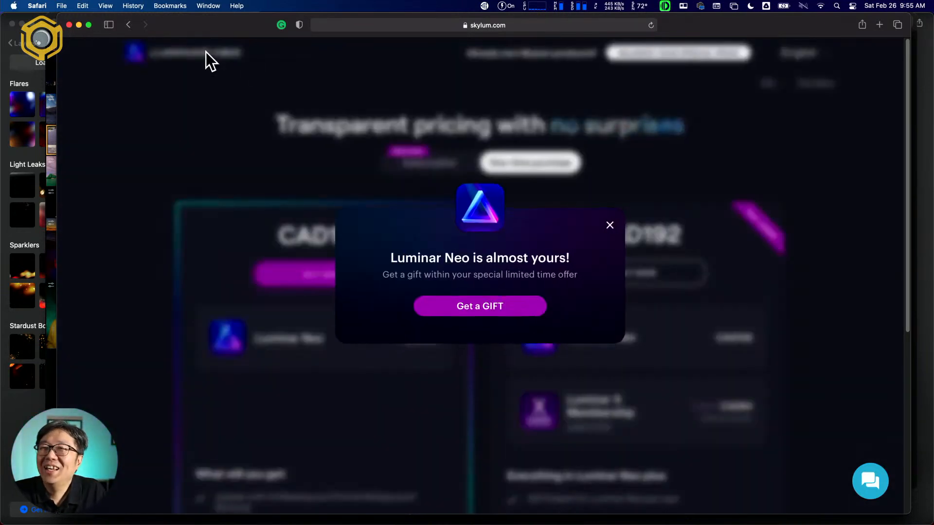
Dismiss the gift offer pop-up and examine the bundled items and features in the updated one-time purchase plans.
left_click(616, 223)
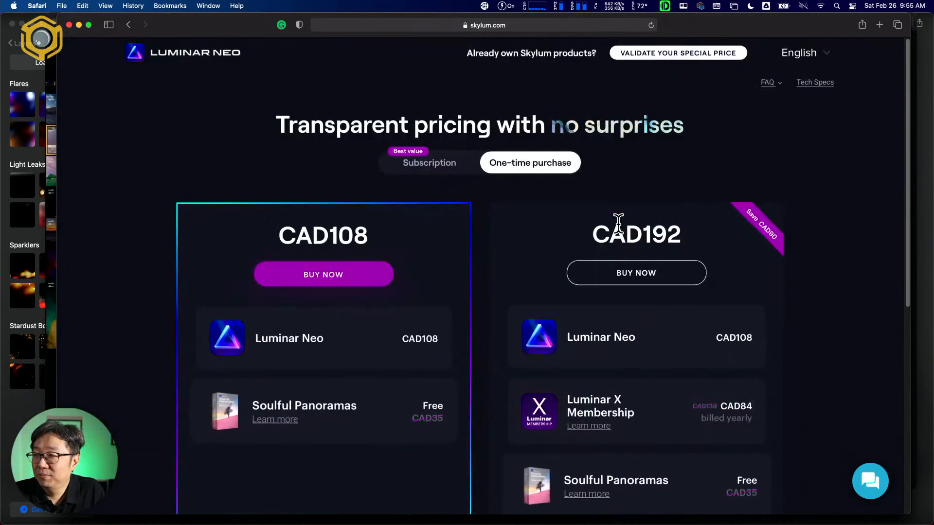
scroll(482, 264, "down", 5)
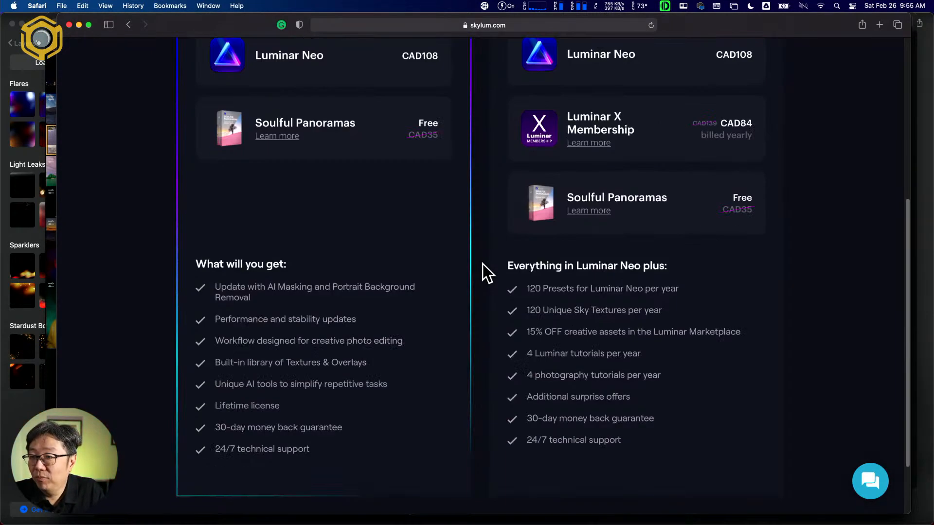
scroll(483, 264, "up", 3)
scroll(483, 264, "up", 3)
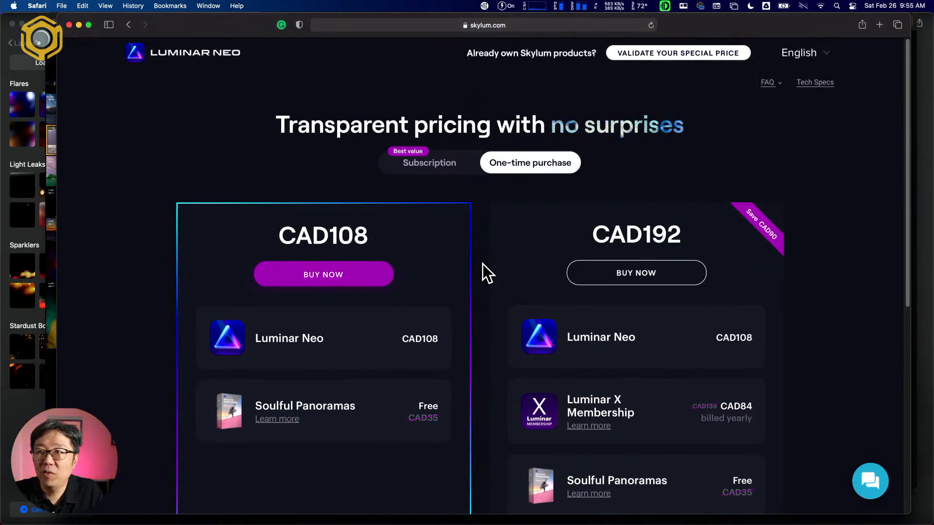
Go back from the pricing plans to the Luminar Neo product page and look over its introduction.
left_click(127, 25)
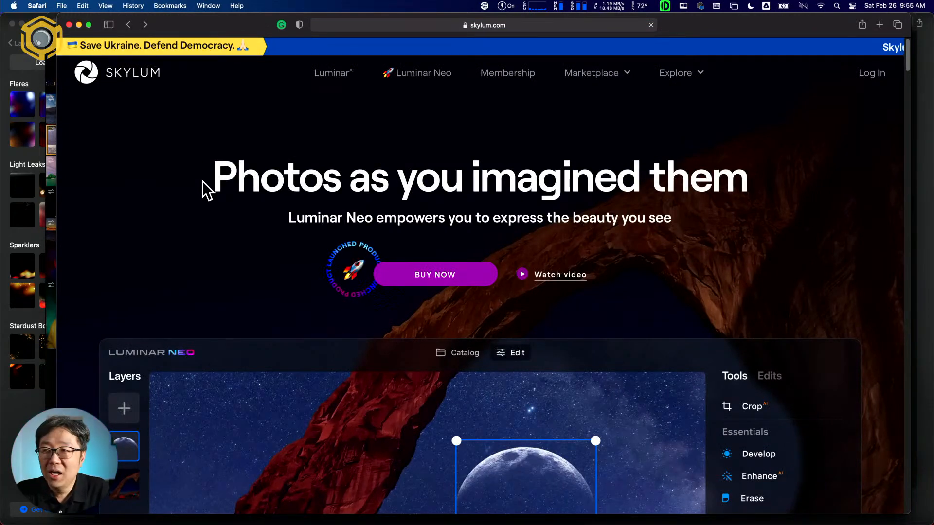
scroll(203, 182, "down", 3)
scroll(225, 171, "up", 3)
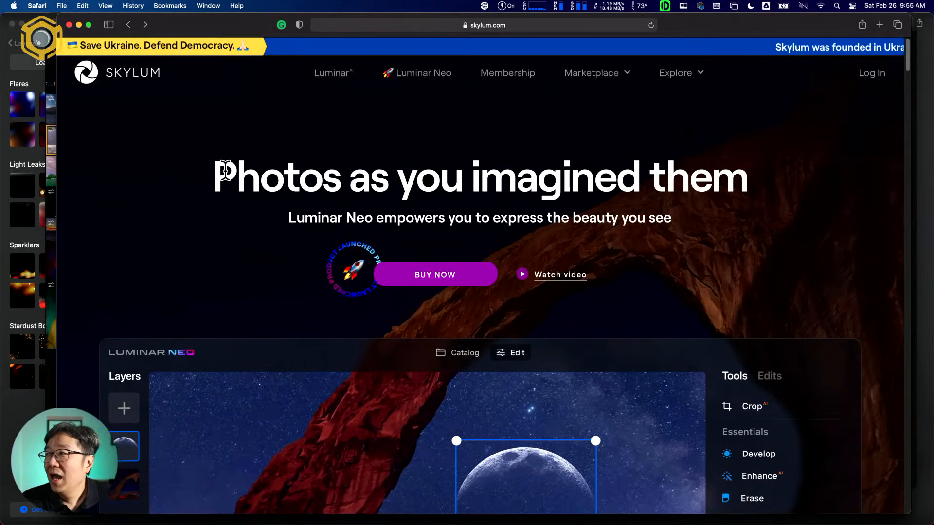